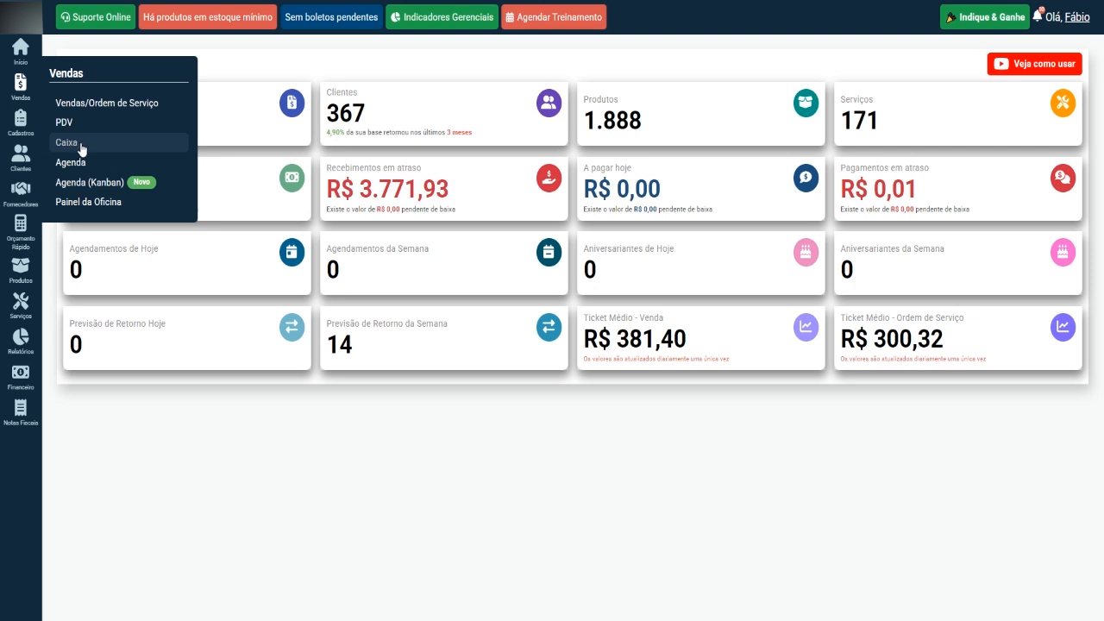
Try to open the Caixa function among the sales features.
left_click(89, 148)
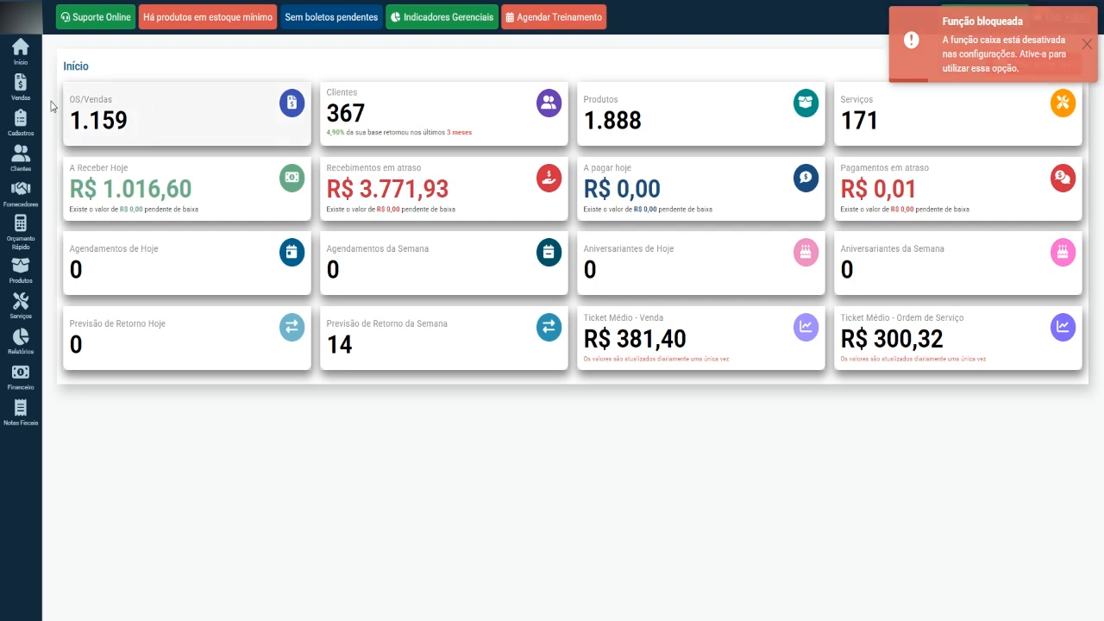
mouse_move(18, 86)
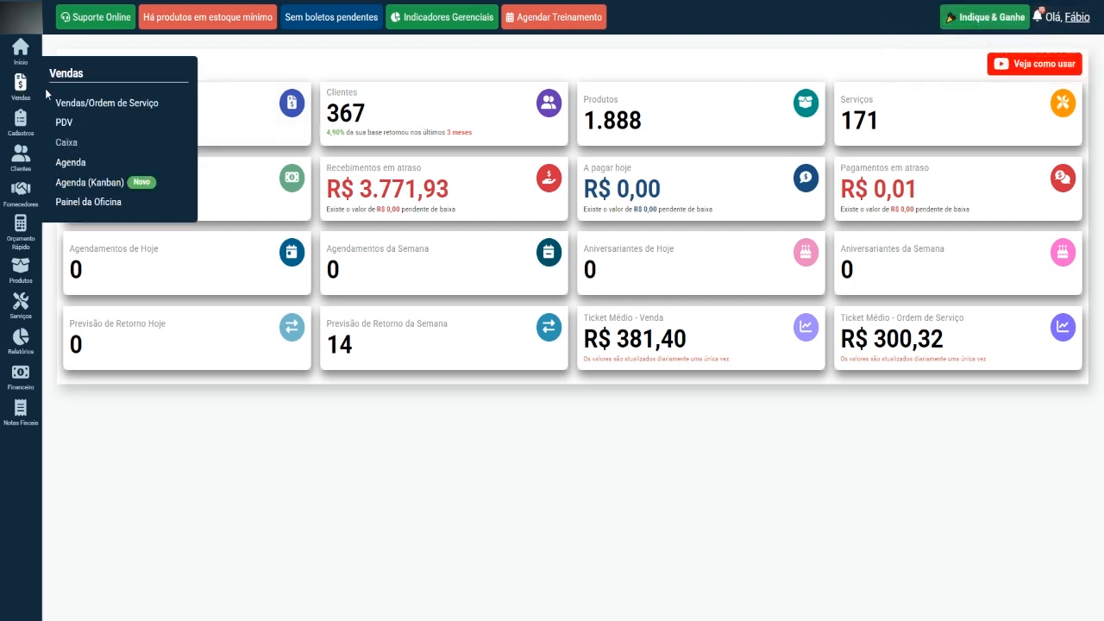
Open the Configurações page of the company registered under Minha Empresa.
left_click(1086, 19)
left_click(1069, 77)
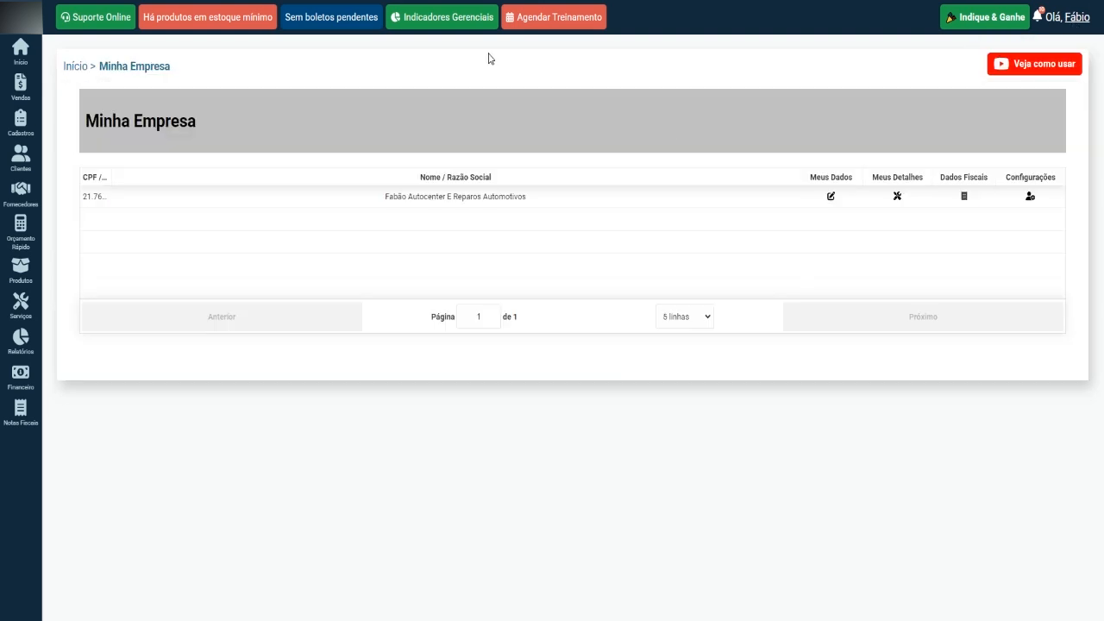
left_click(1031, 199)
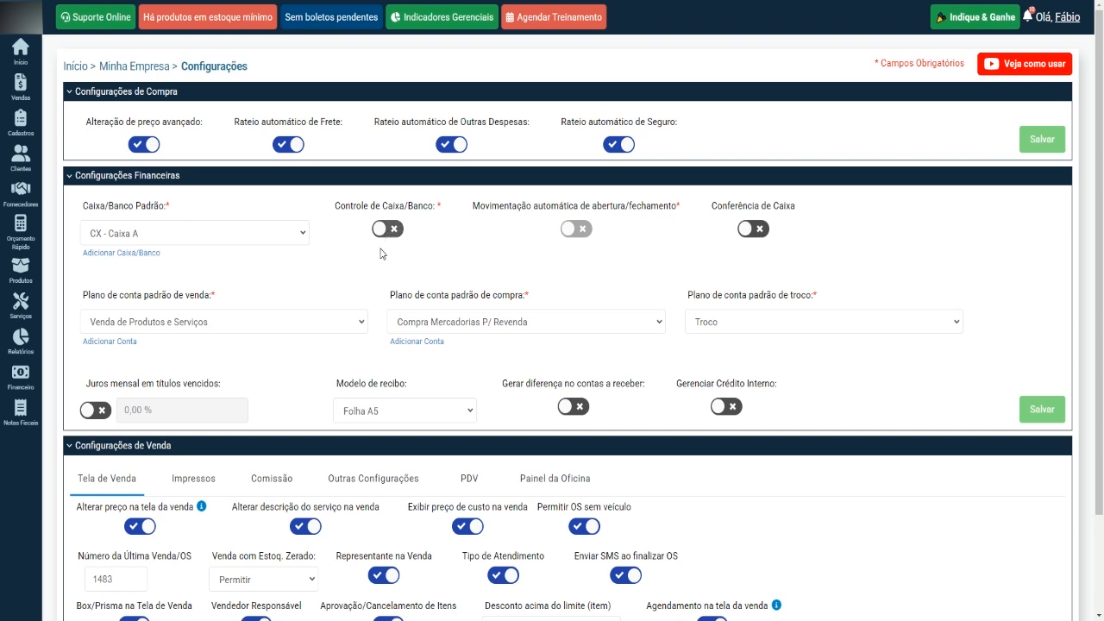
Try to open the Fluxo de Caixa report among the financial reports.
mouse_move(18, 94)
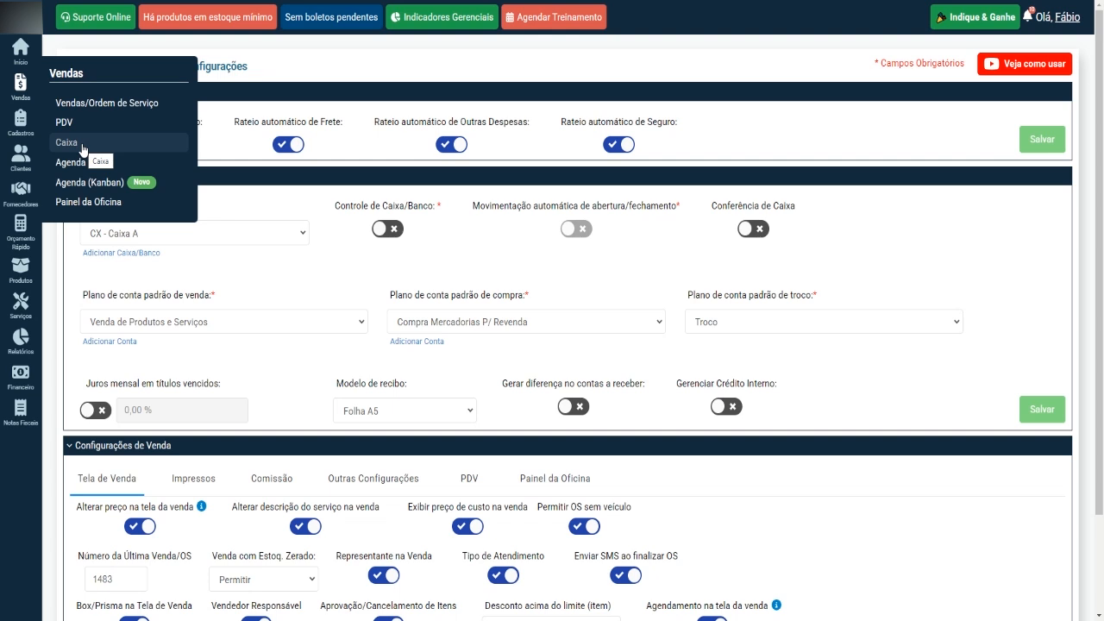
mouse_move(21, 341)
mouse_move(144, 337)
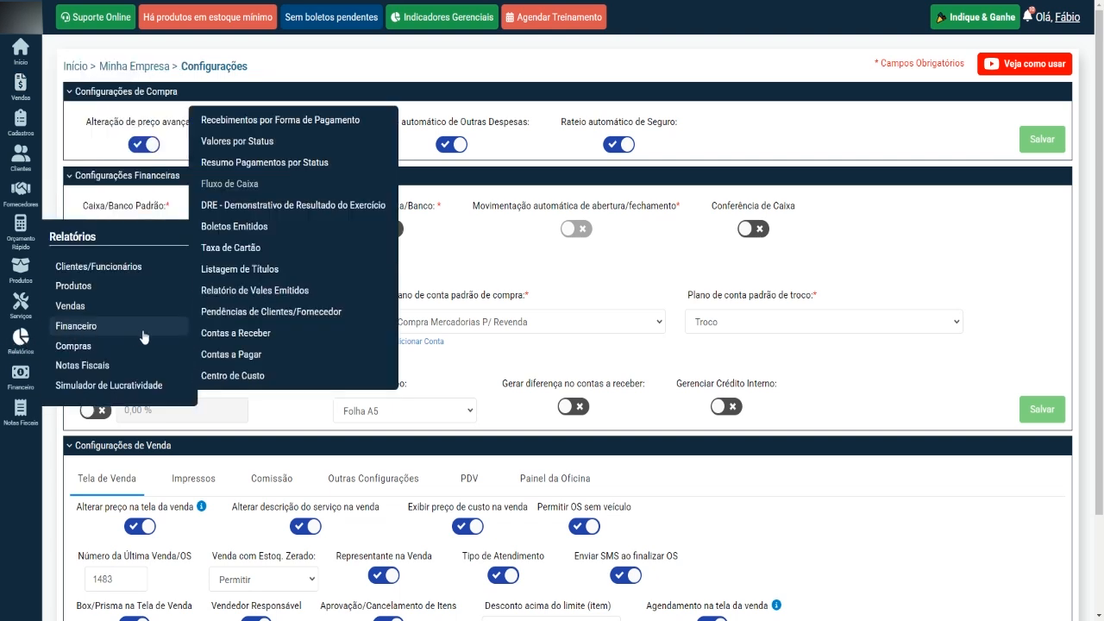
left_click(281, 189)
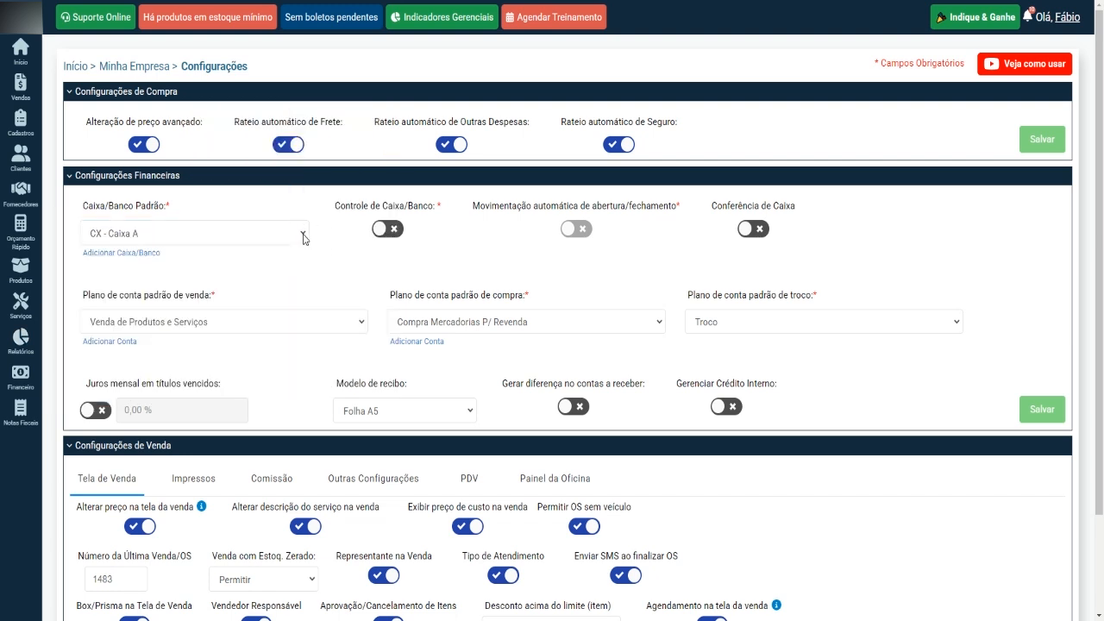
Enable Controle de Caixa/Banco, keeping CX - Caixa A as the default Caixa/Banco, and save the financial settings.
left_click(303, 235)
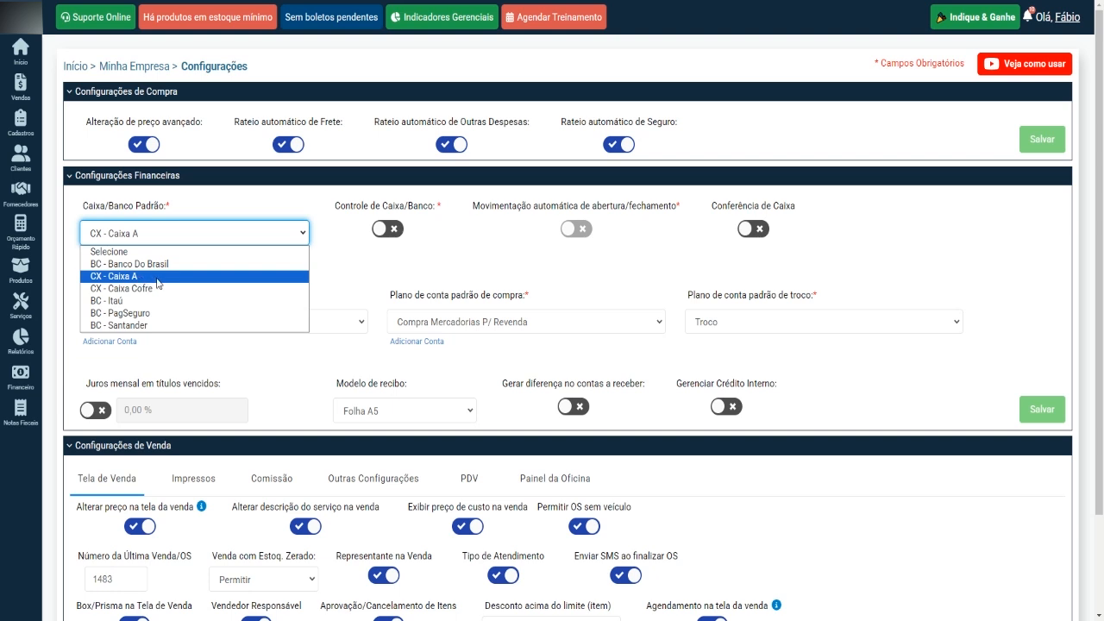
left_click(490, 251)
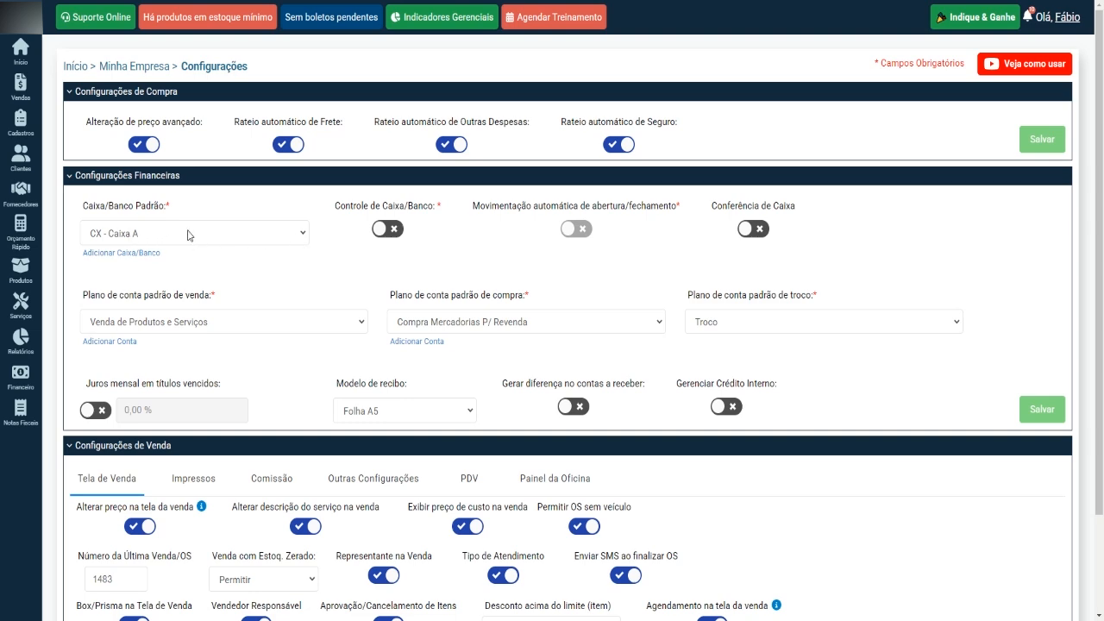
left_click(388, 235)
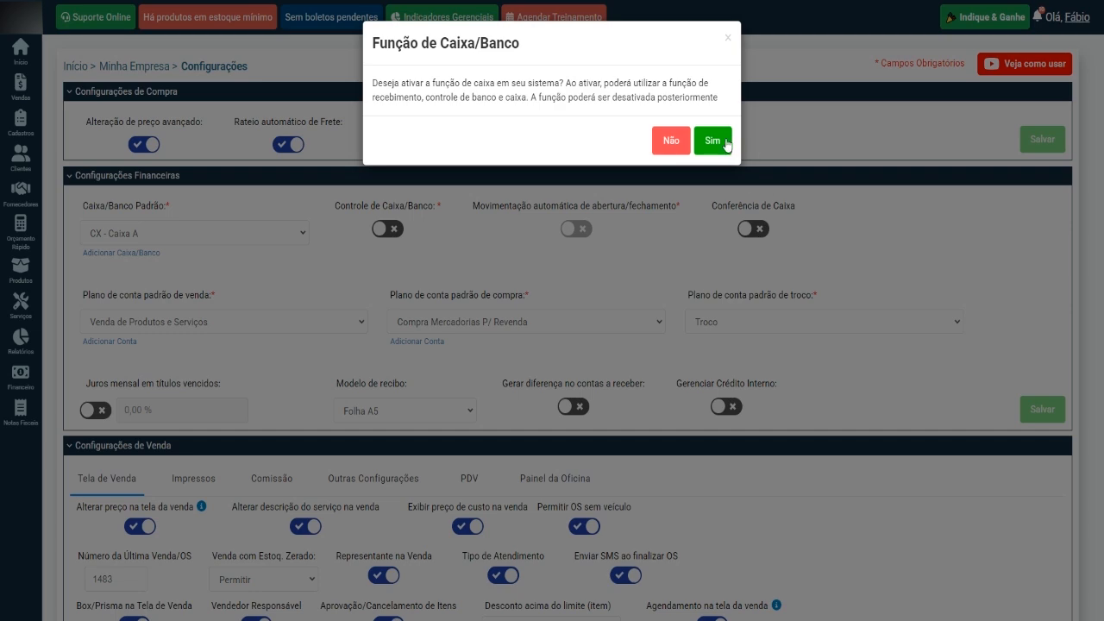
left_click(723, 143)
left_click(575, 229)
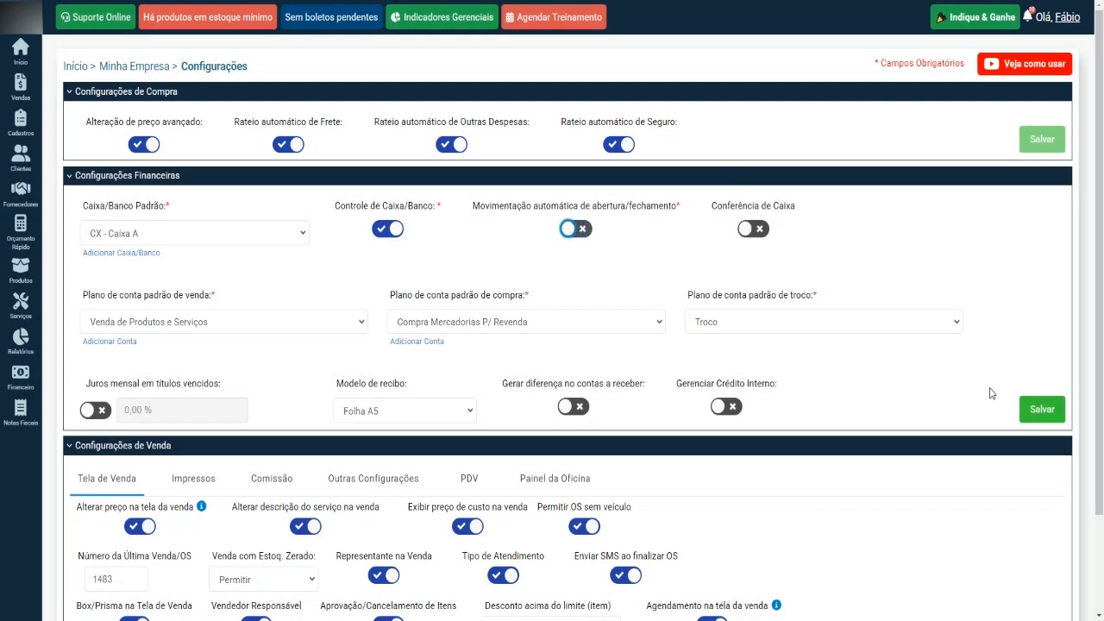
left_click(1032, 402)
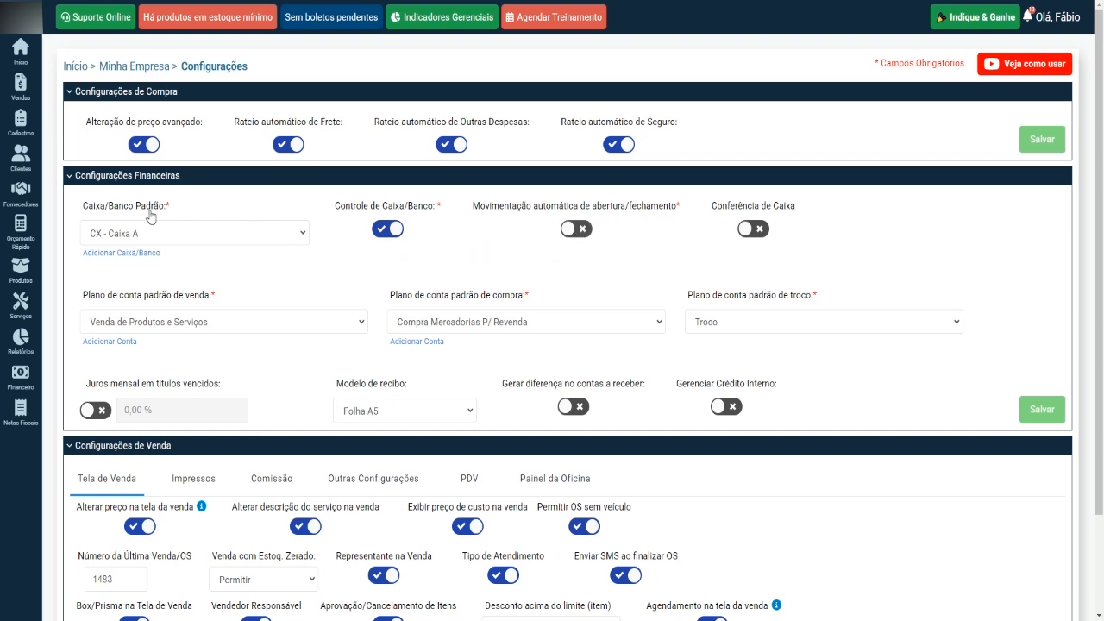
Start a new sale and open the register CX - Caixa A, entering 7000 as its opening balance.
mouse_move(21, 119)
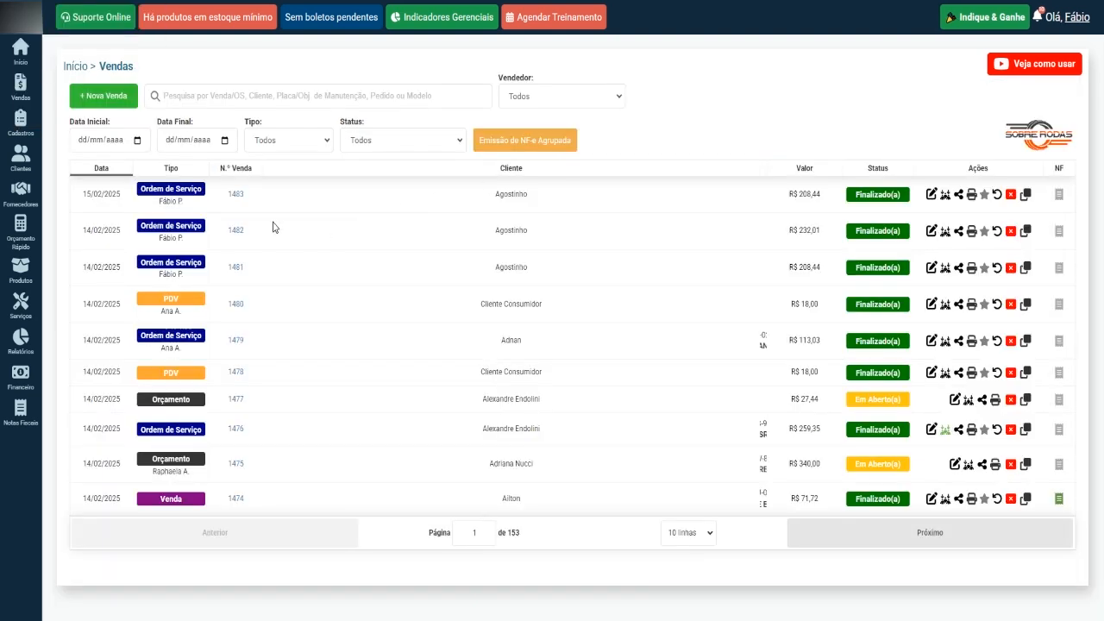
left_click(101, 97)
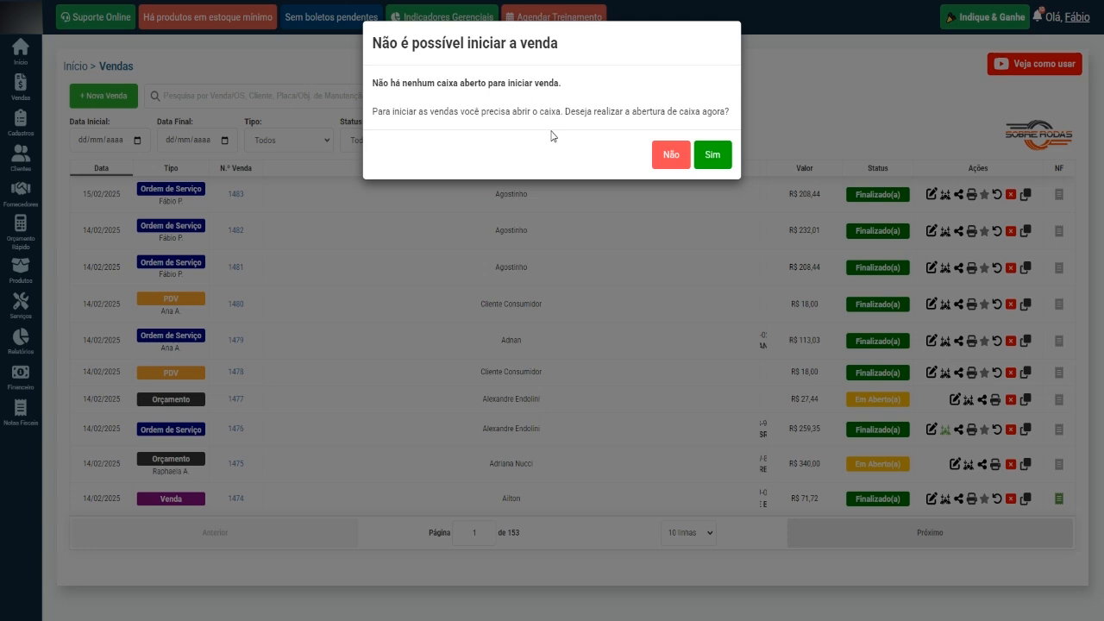
left_click(717, 163)
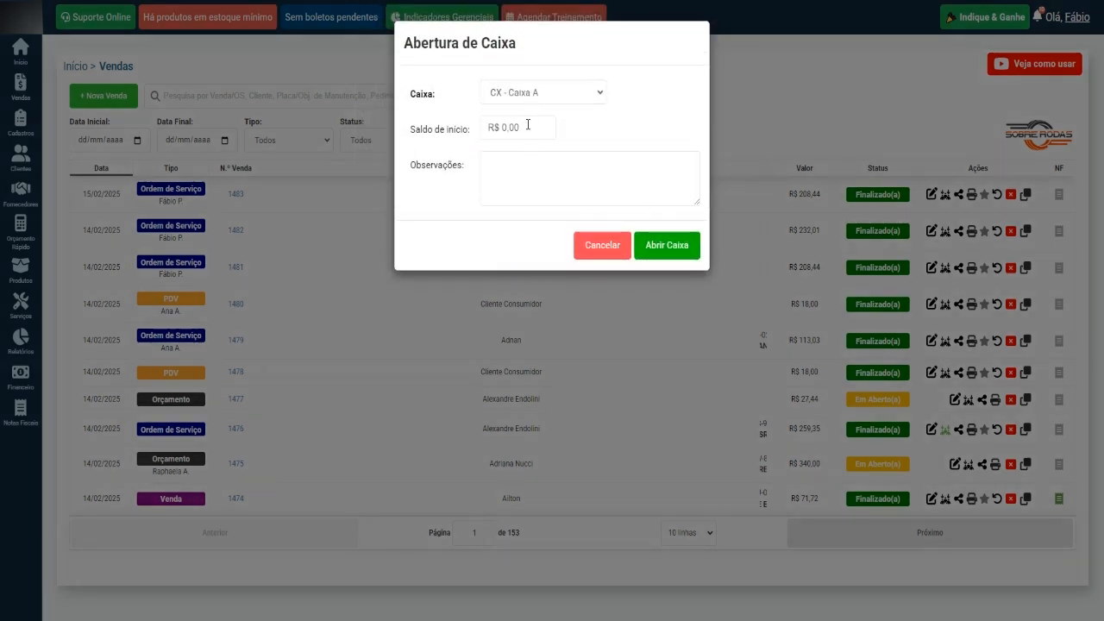
left_click_drag(528, 126, 499, 128)
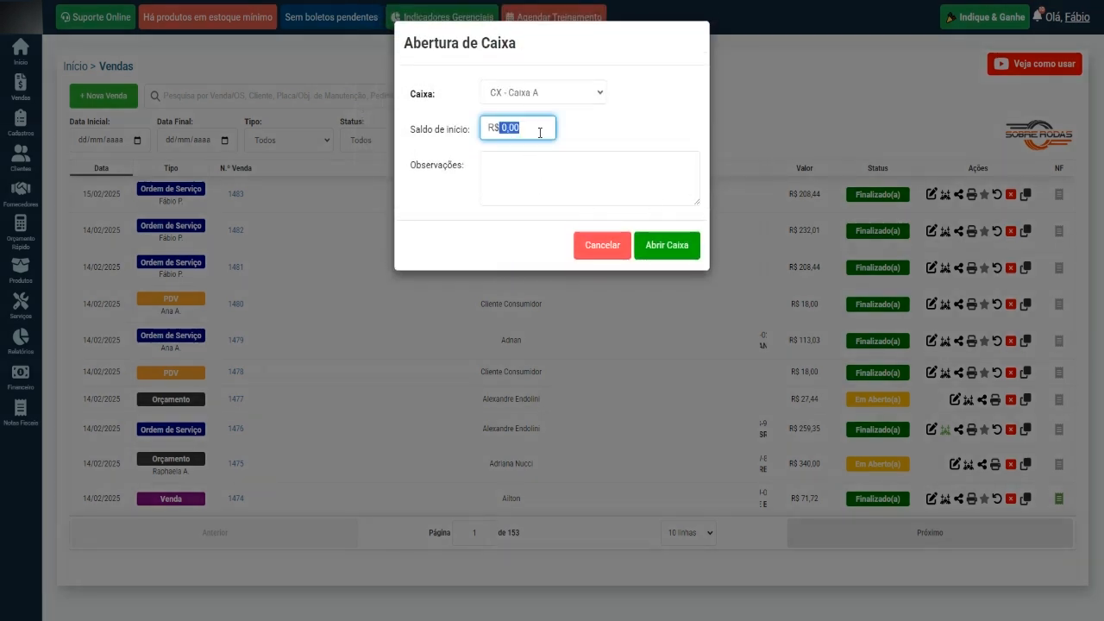
type("7000")
left_click(667, 250)
left_click(713, 141)
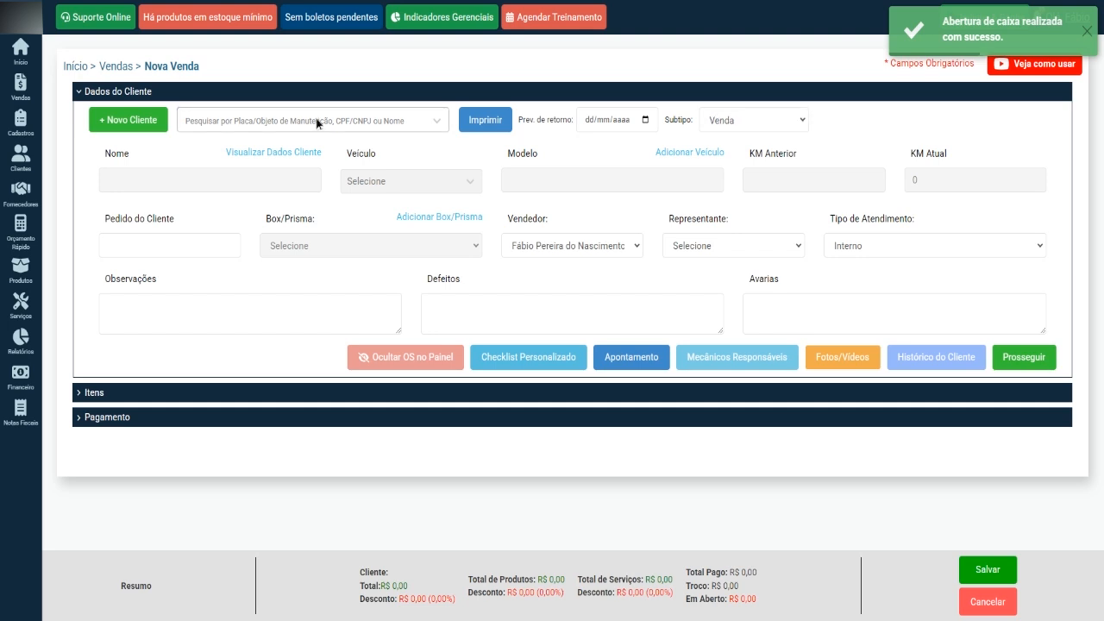
Choose the customer for the new sale and expand its Itens section.
left_click(161, 91)
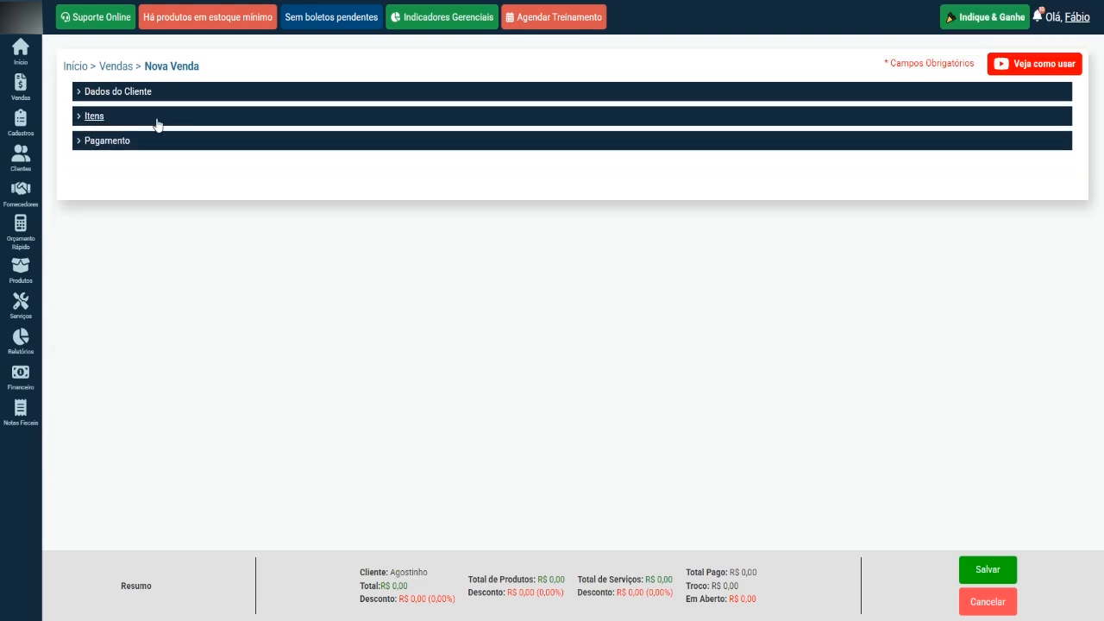
left_click(86, 116)
left_click(87, 119)
left_click(86, 119)
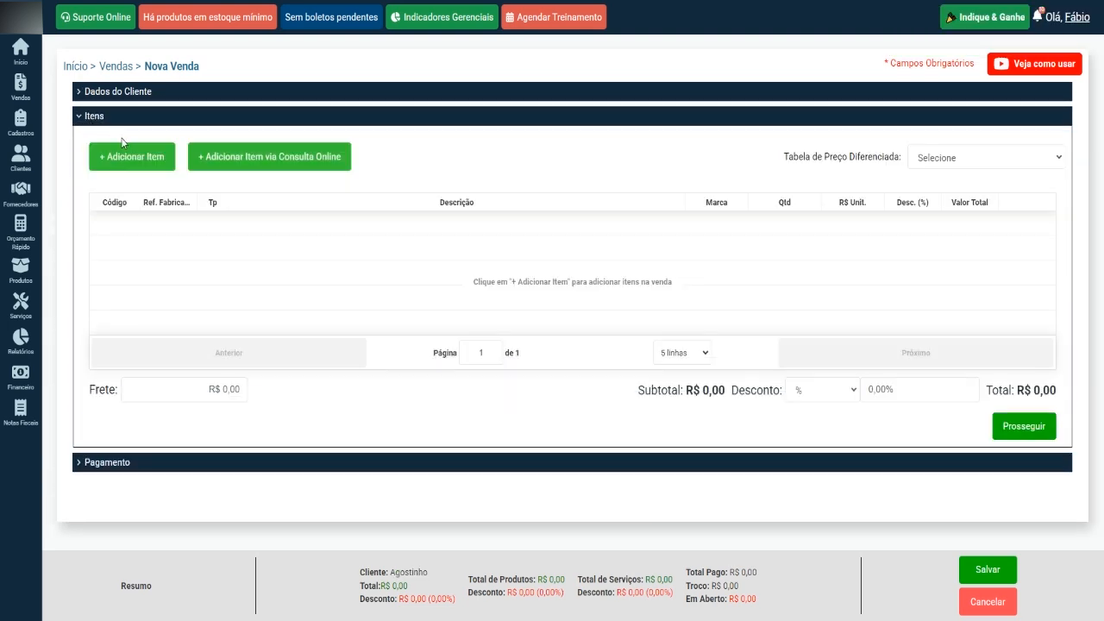
Add FILTRO DE ÓLEO WO340, TROCA DE OLEO, TROCA DE FILTRO DE OLEO and TROCA DO FILTRO DE AR to the sale.
left_click(135, 158)
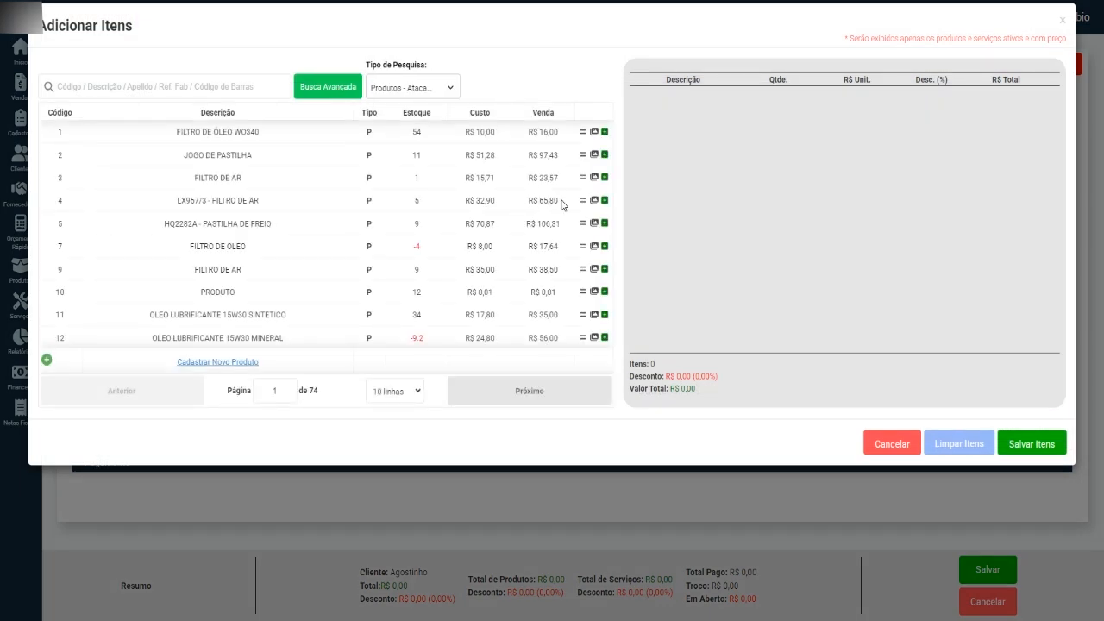
left_click(604, 133)
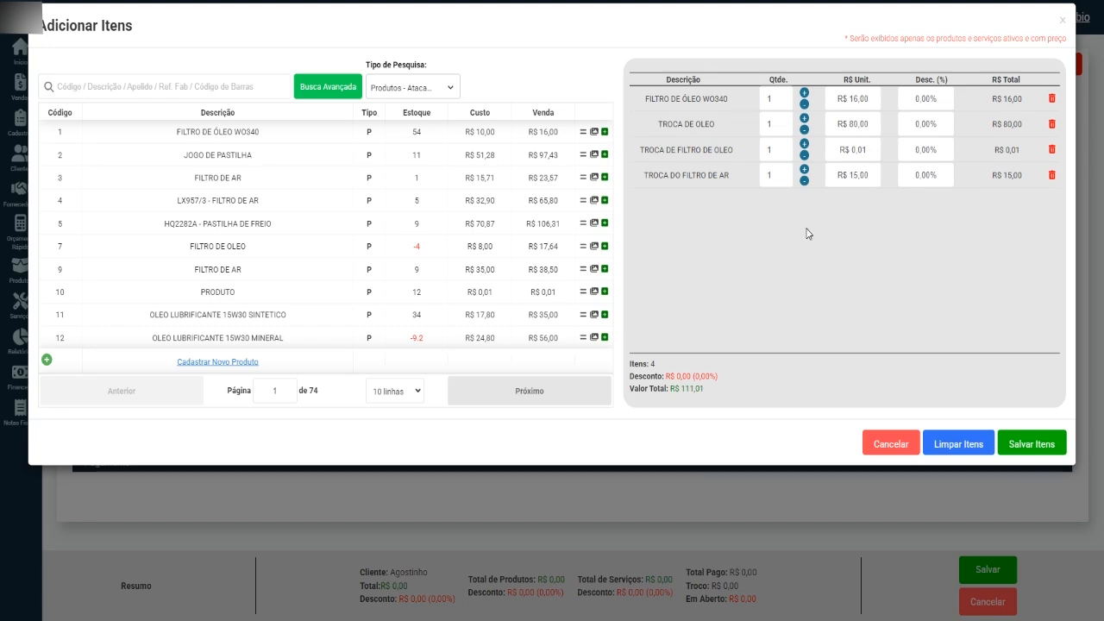
left_click(1026, 446)
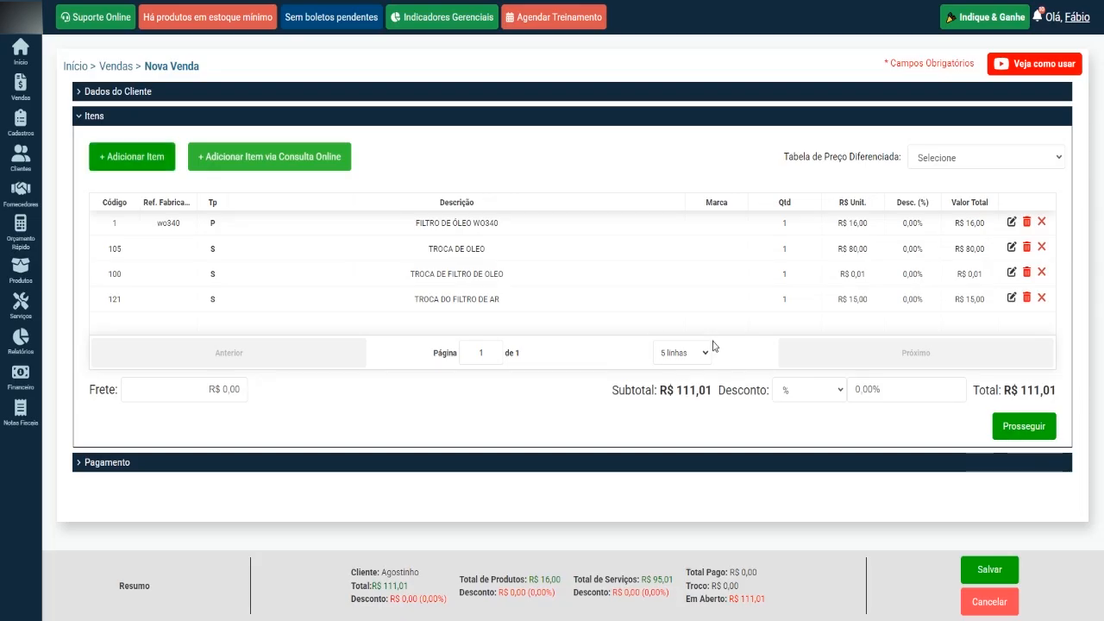
Set the sale's payment condition to À vista with DINHEIRO as the payment method.
left_click(95, 115)
left_click(102, 147)
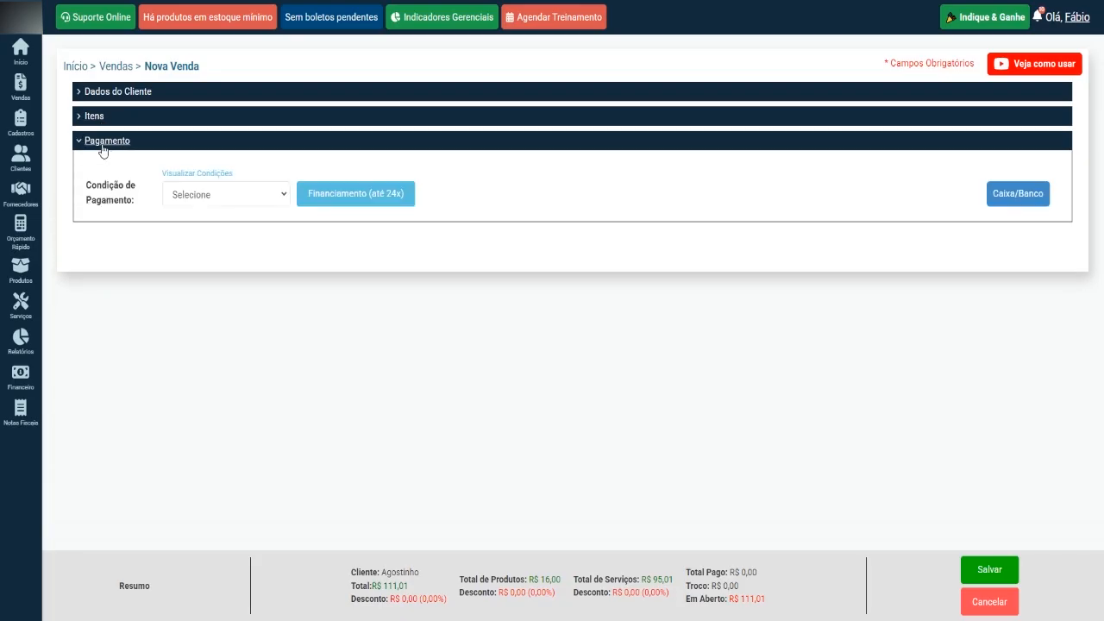
left_click(272, 199)
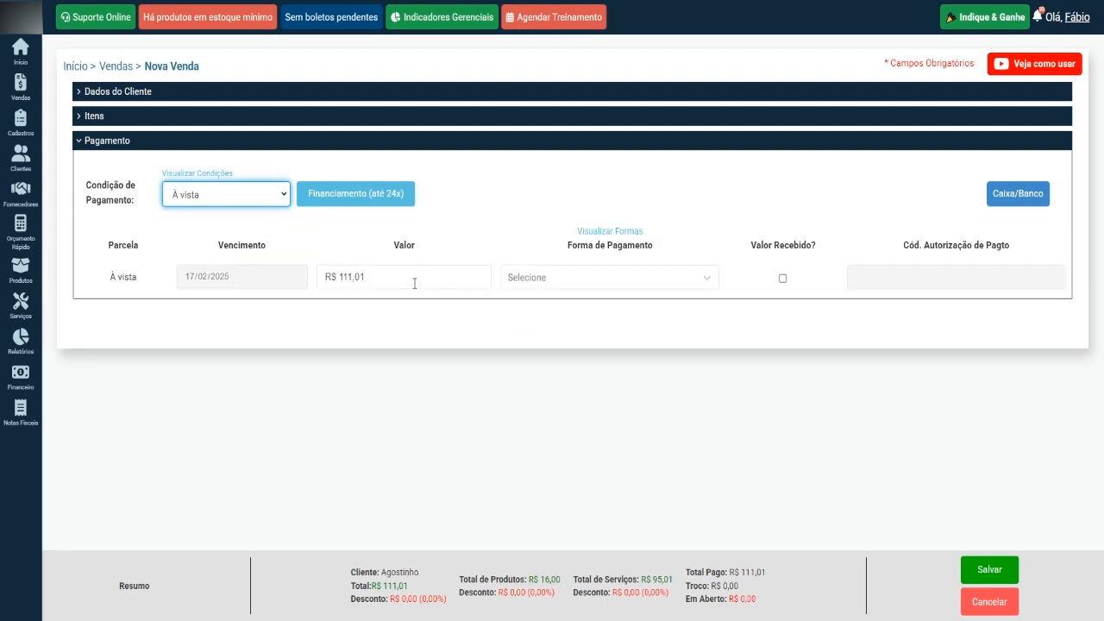
left_click(579, 278)
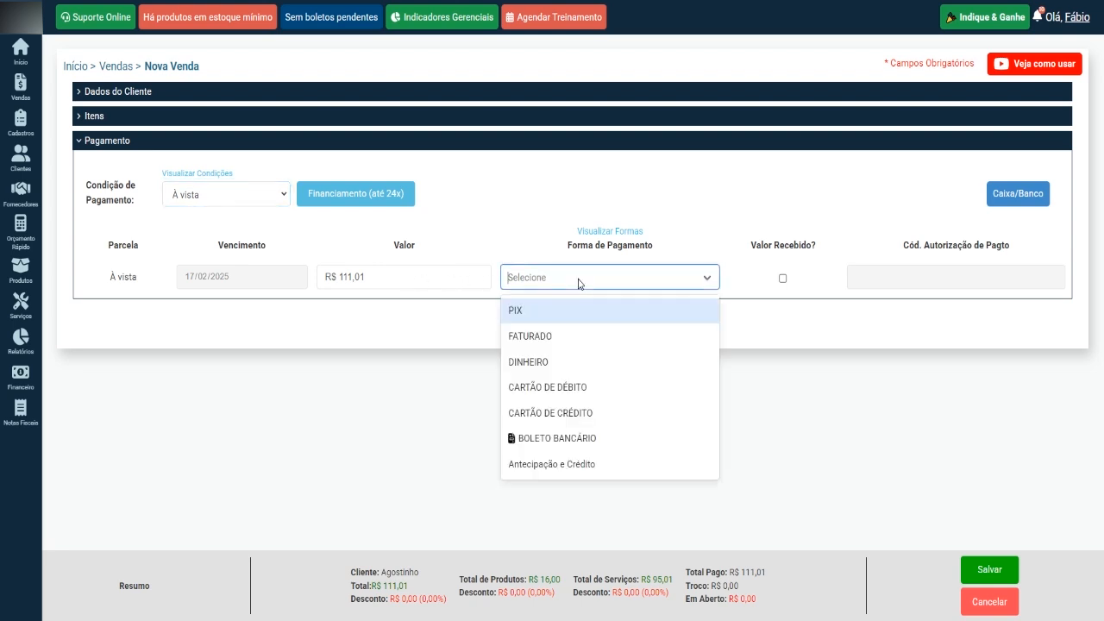
left_click(377, 278)
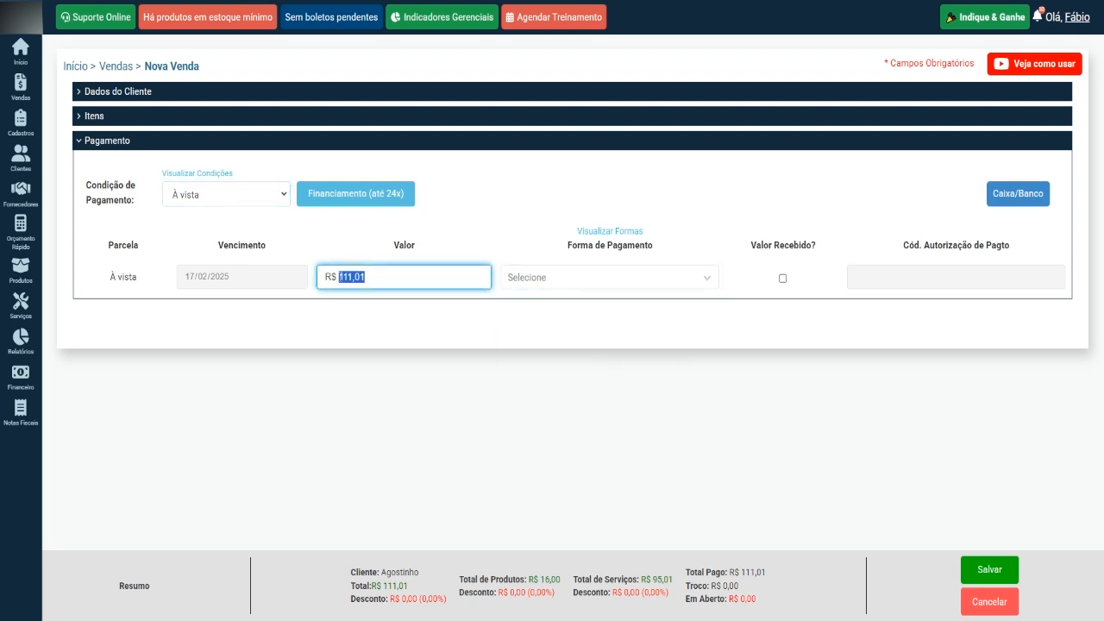
left_click(530, 281)
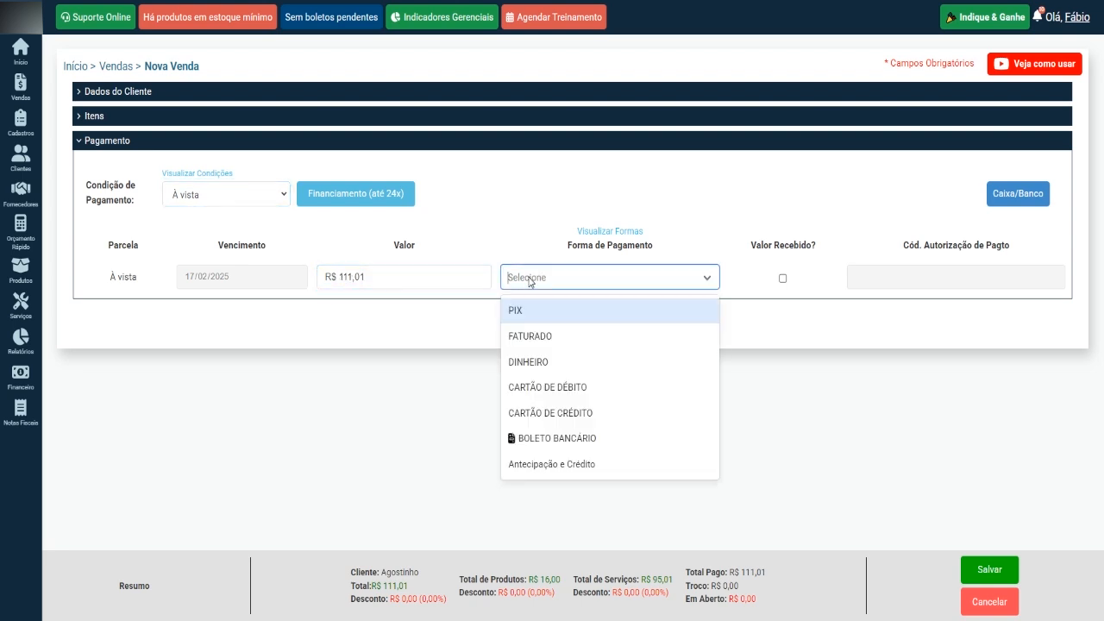
left_click(559, 362)
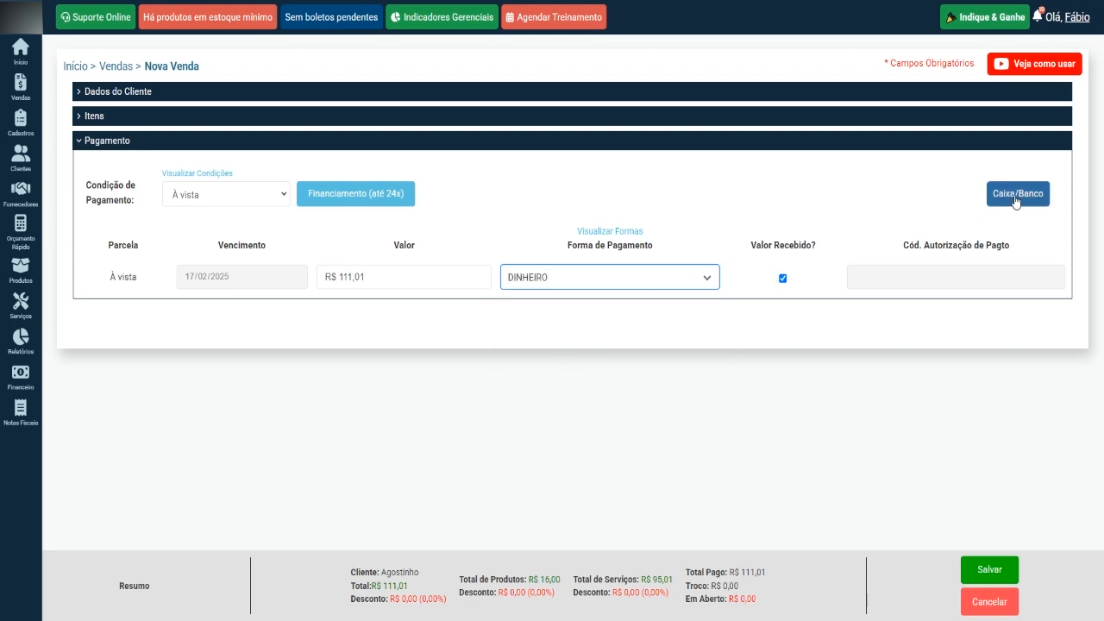
Try CX - Caixa Cofre as the Caixa/Banco of the cash payment and discard the change.
mouse_move(20, 87)
left_click(709, 281)
left_click_drag(722, 231, 764, 238)
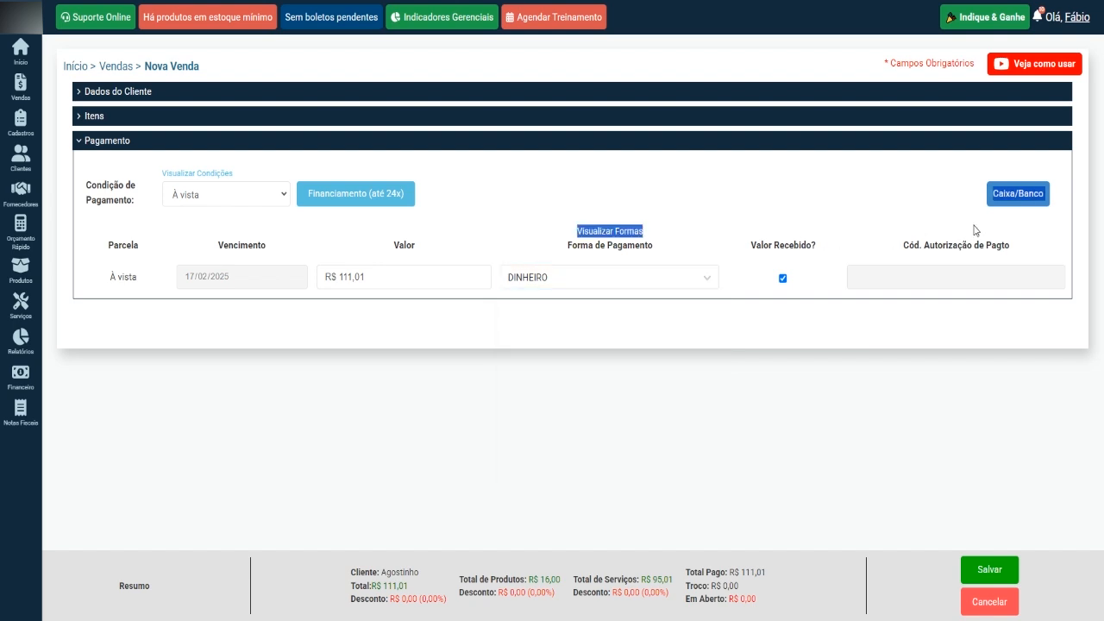
left_click(1015, 198)
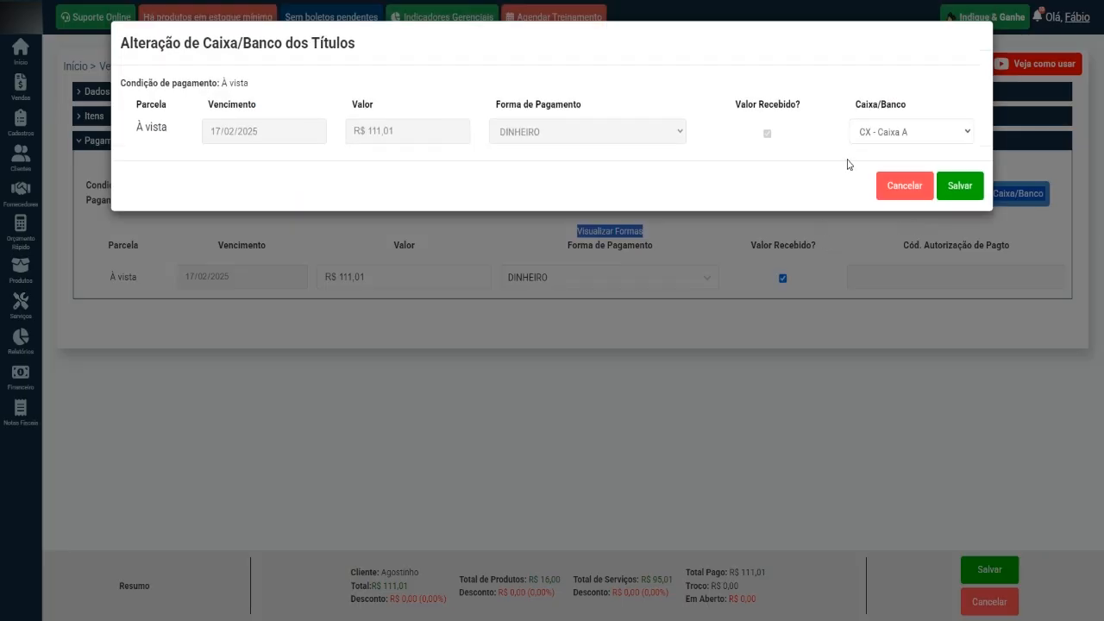
left_click(862, 137)
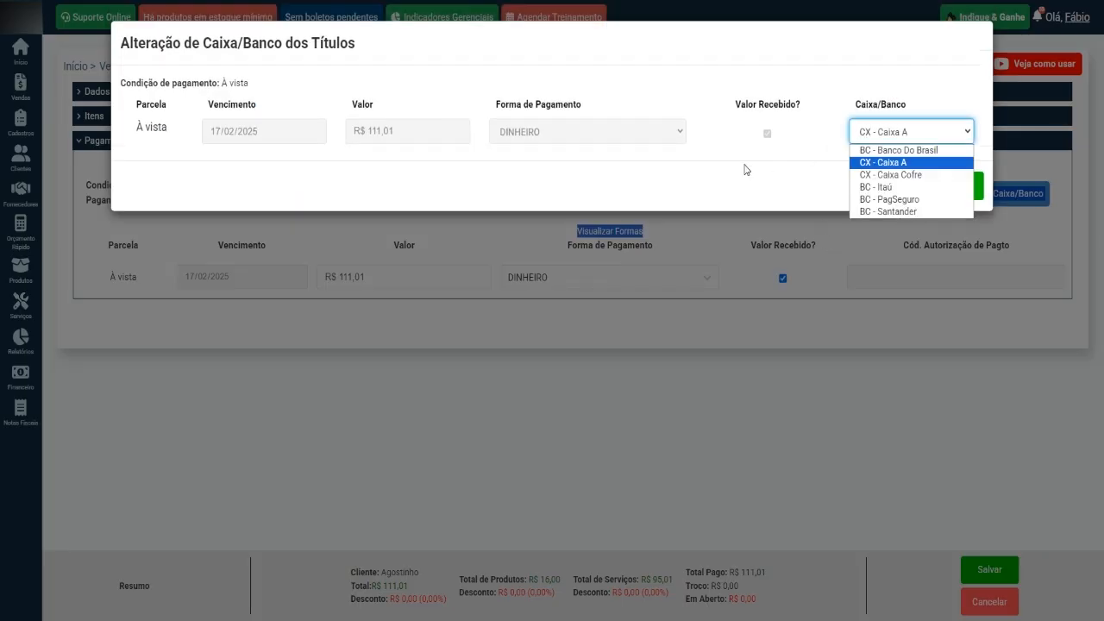
left_click(873, 175)
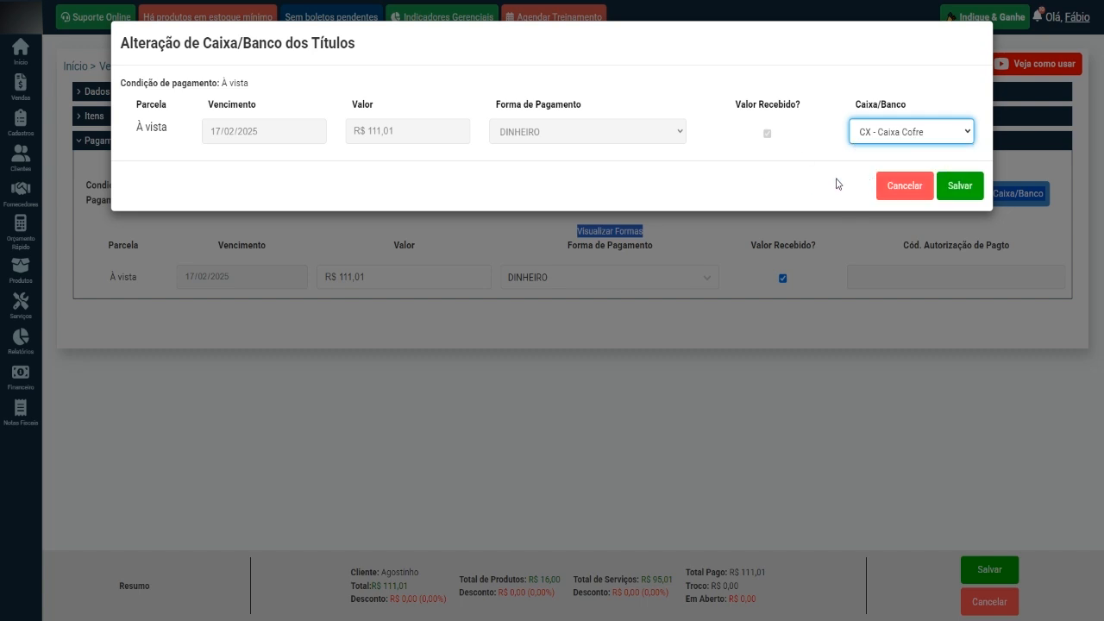
left_click(897, 185)
Change the sale's payment method to PIX and assign its Caixa/Banco to BC - Santander, confirming the change.
left_click(627, 285)
left_click(622, 320)
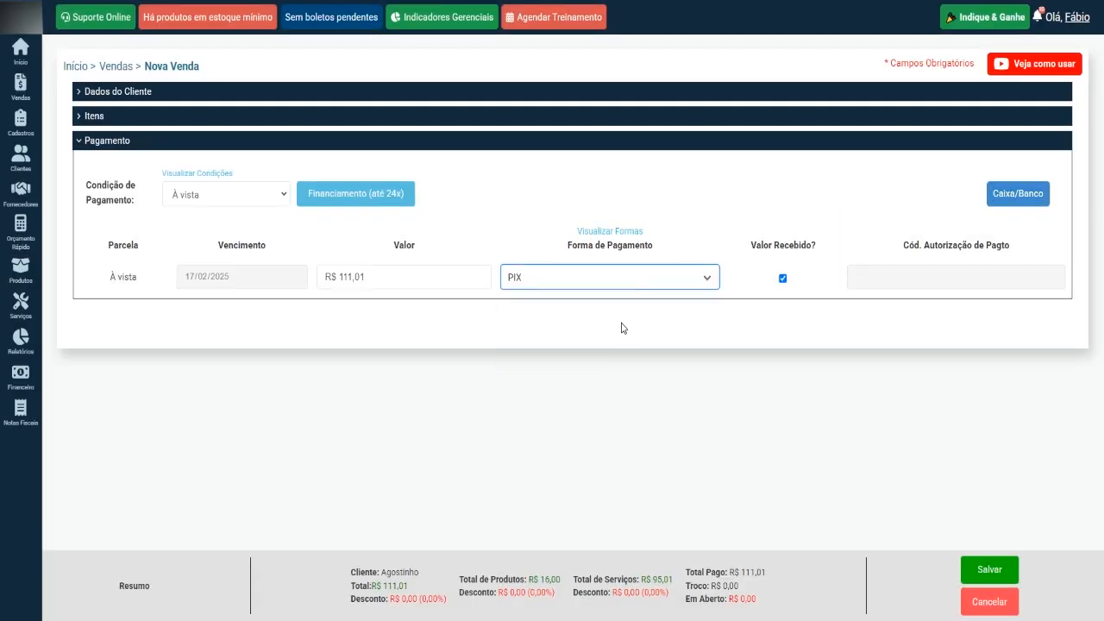
left_click(1004, 203)
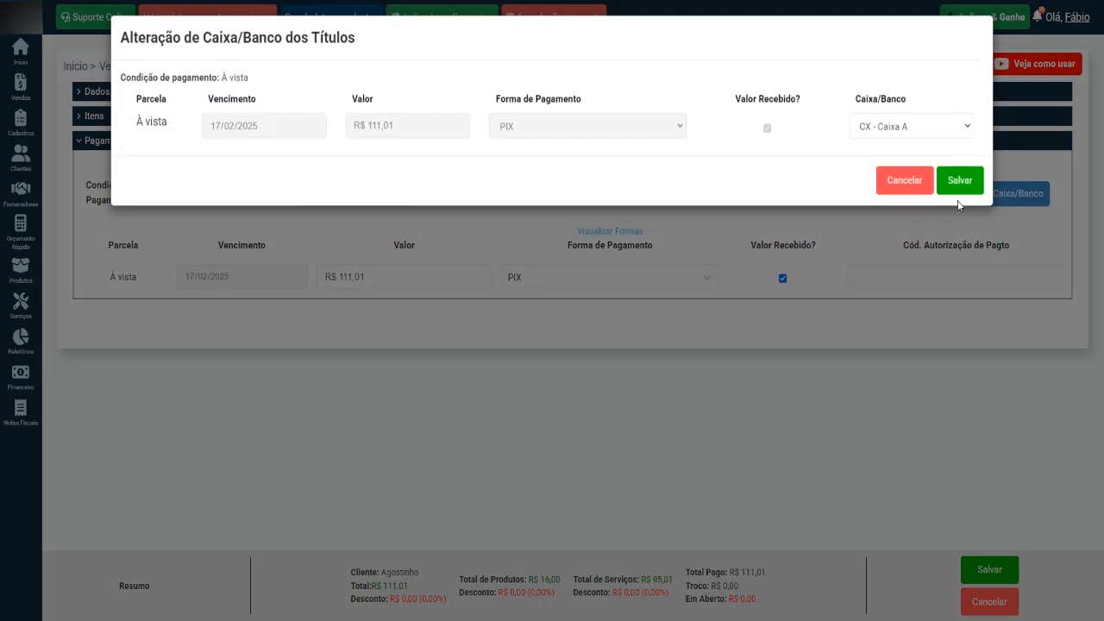
left_click(866, 136)
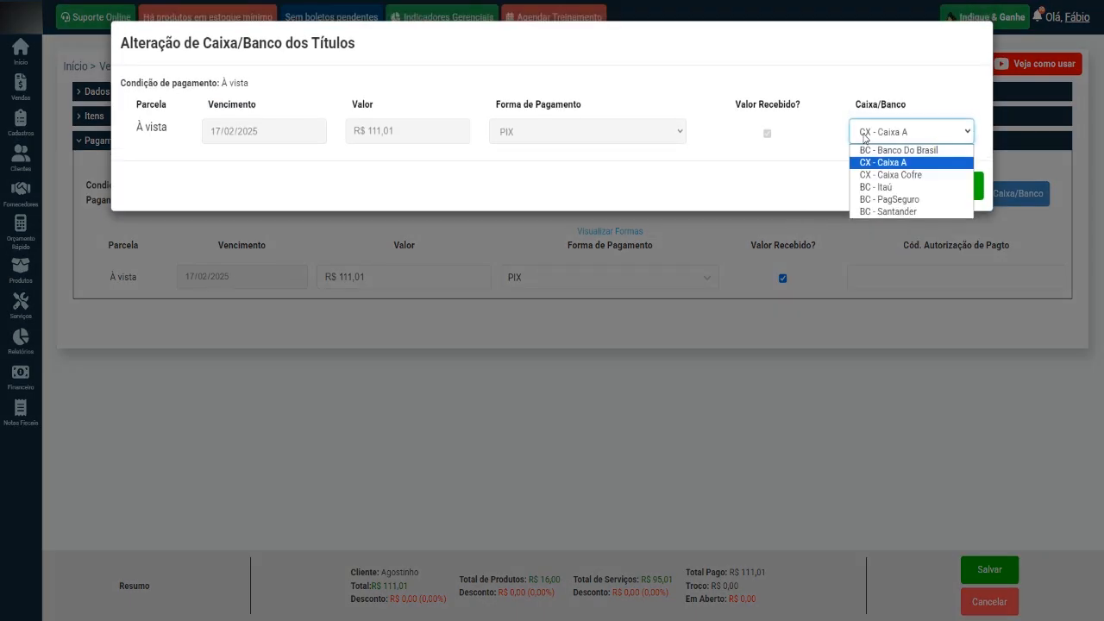
left_click(876, 211)
left_click(960, 186)
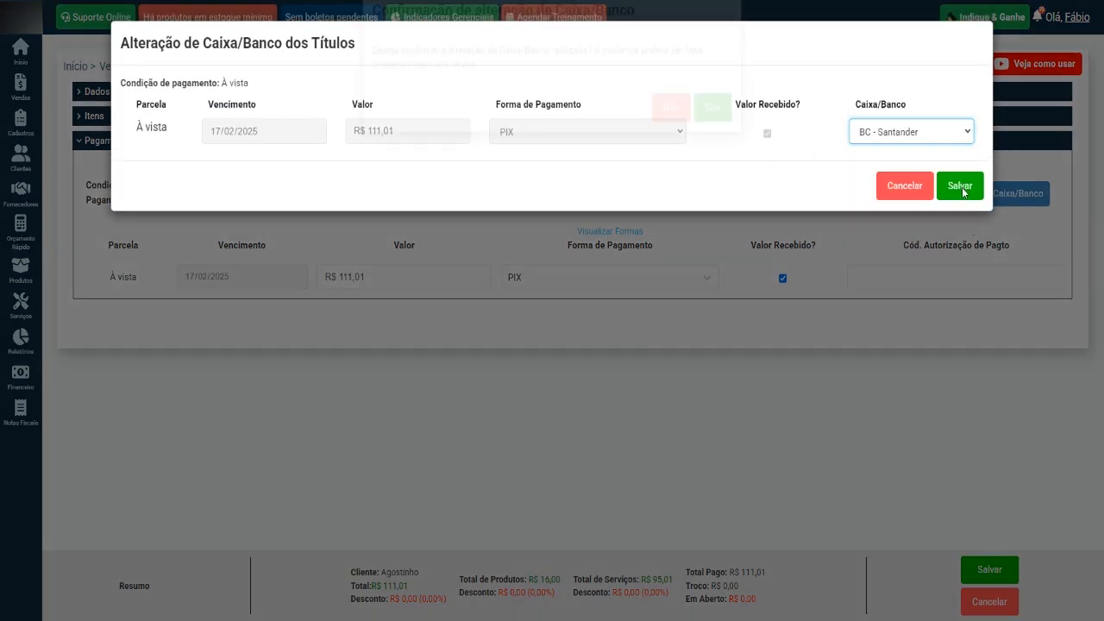
left_click(718, 143)
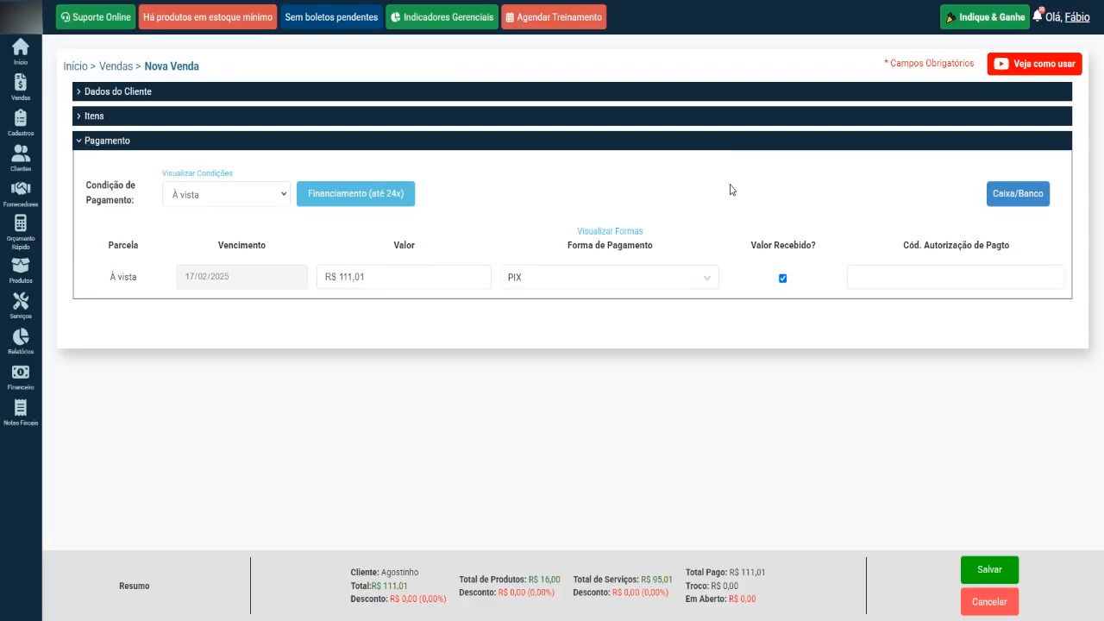
Save the sale and finalize its service order.
left_click(984, 570)
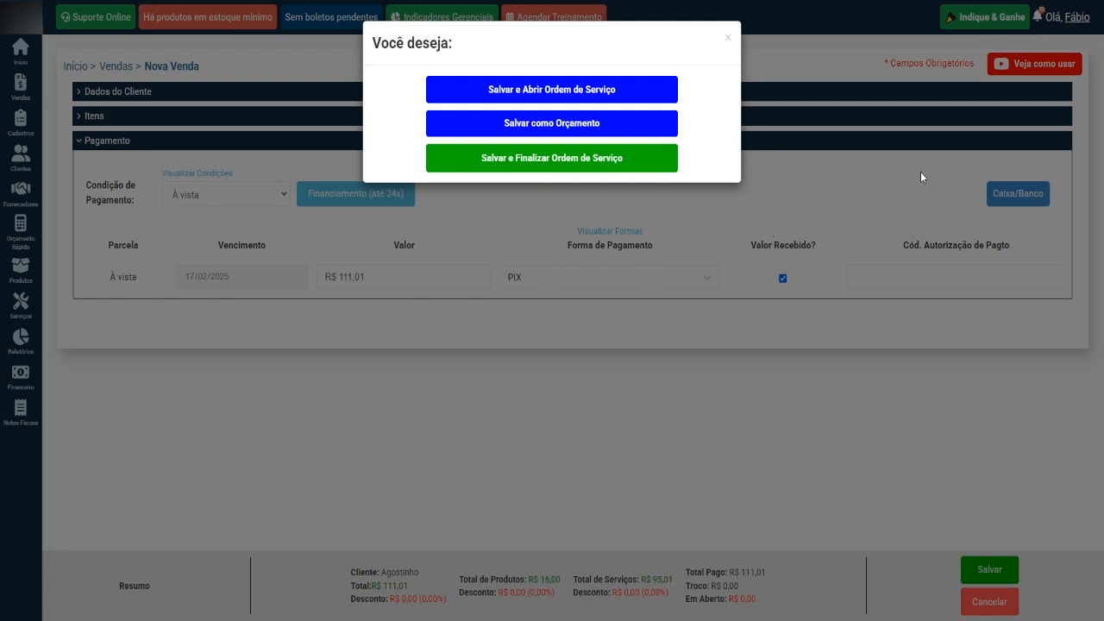
left_click(530, 164)
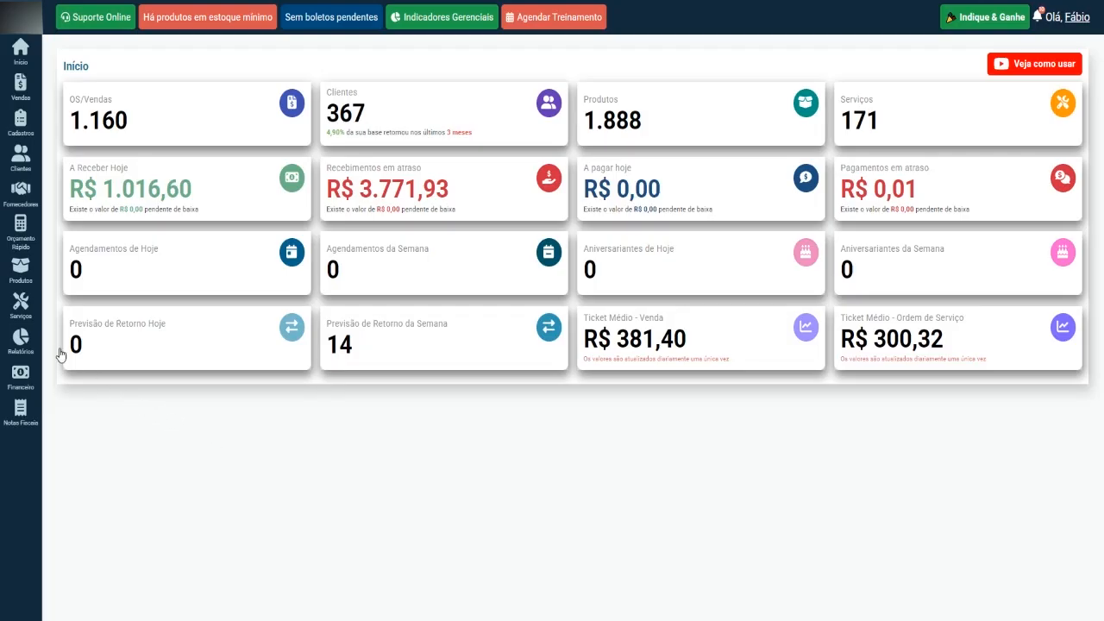
Open the Fluxo de Caixa report and filter it to BC - Banco Do Brasil, BC - Itaú, BC - PagSeguro and BC - Santander only.
mouse_move(16, 341)
mouse_move(78, 329)
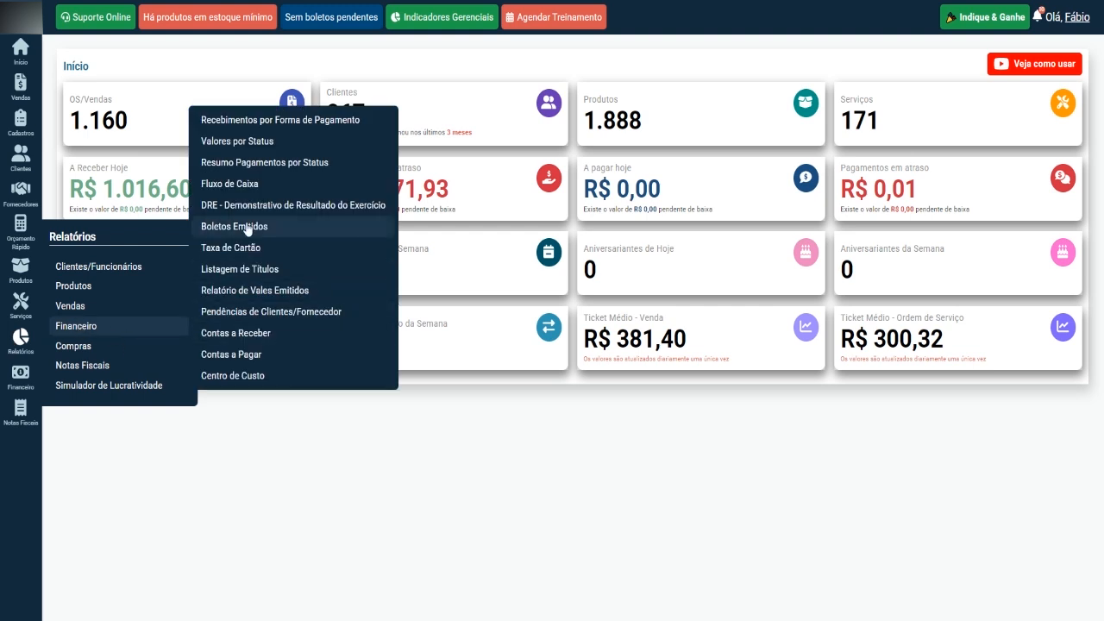
left_click(258, 192)
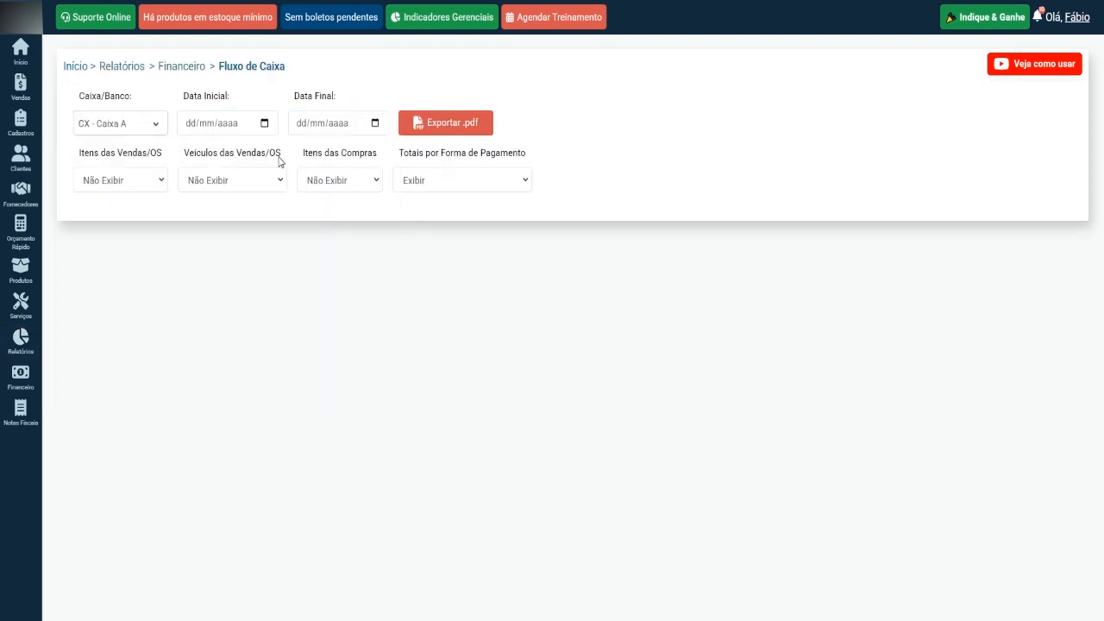
left_click(159, 130)
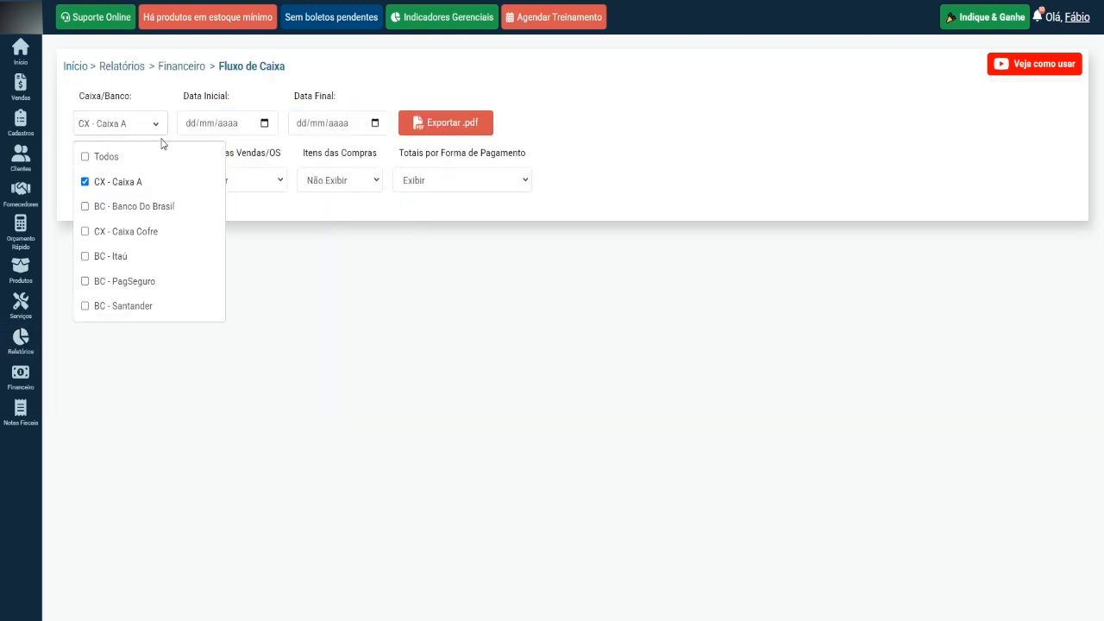
left_click(85, 208)
left_click(86, 256)
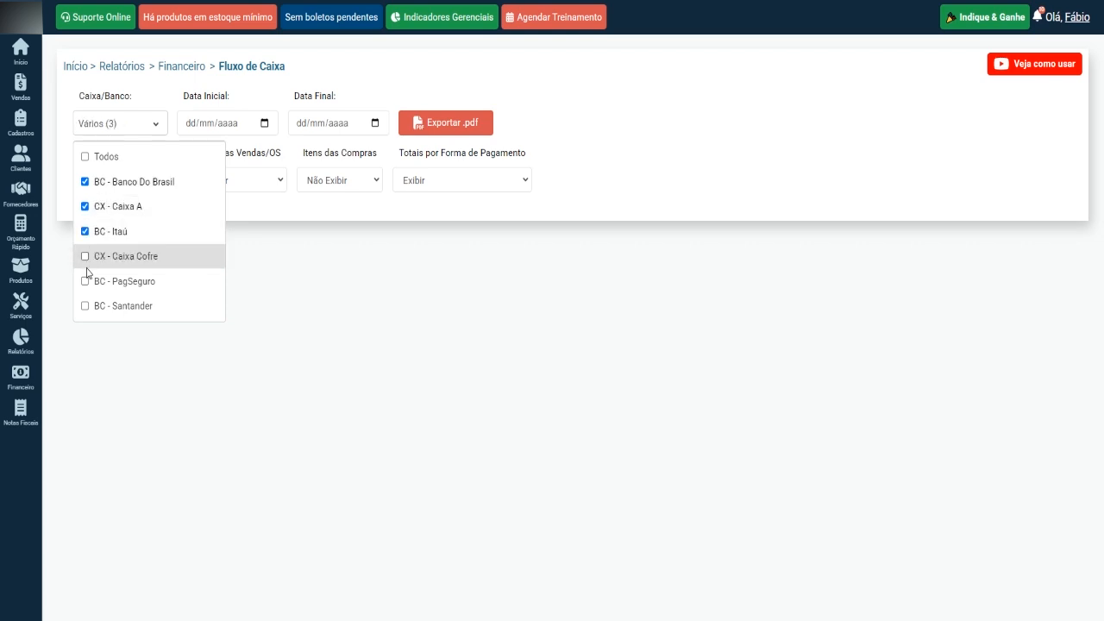
left_click(84, 283)
left_click(85, 306)
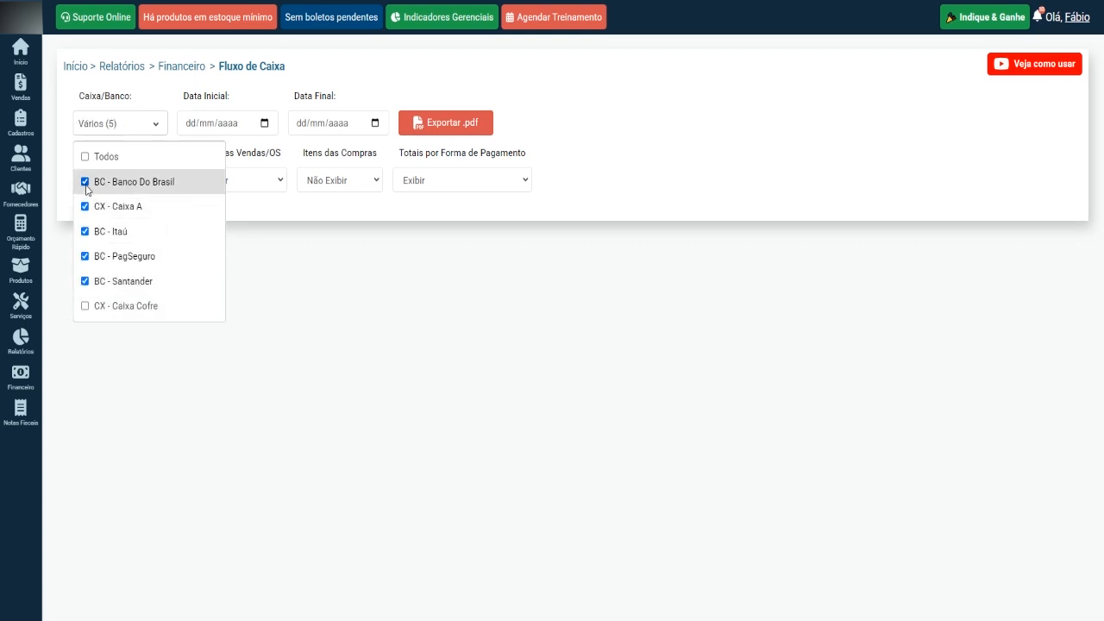
left_click(85, 208)
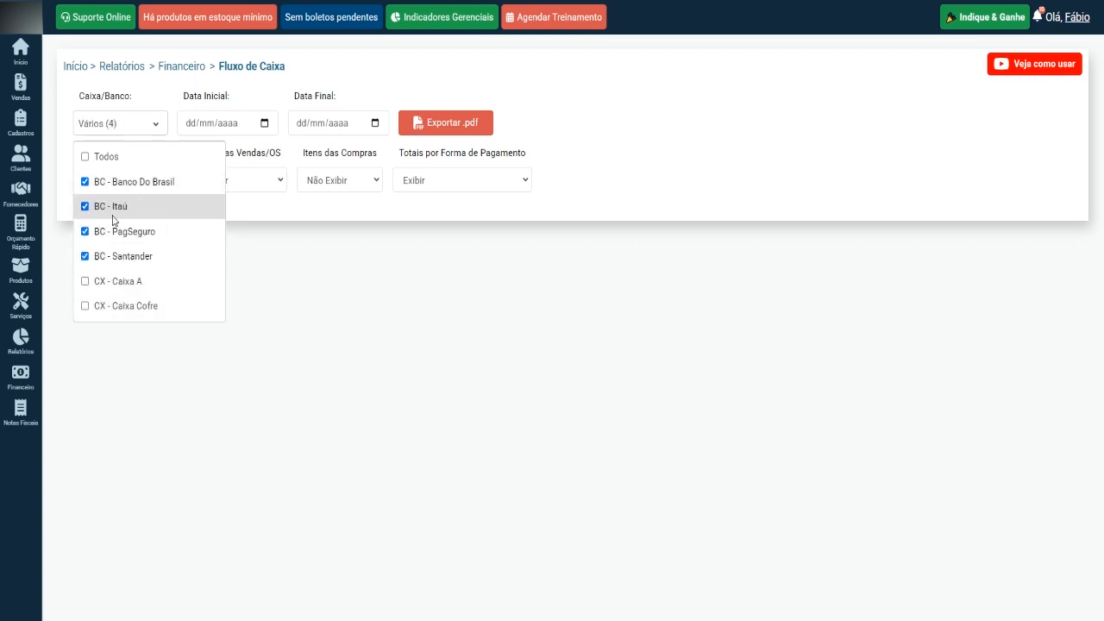
Set the report's start and end dates to 17/02/2025, export it as a PDF and open the exported report.
left_click(266, 122)
left_click(266, 122)
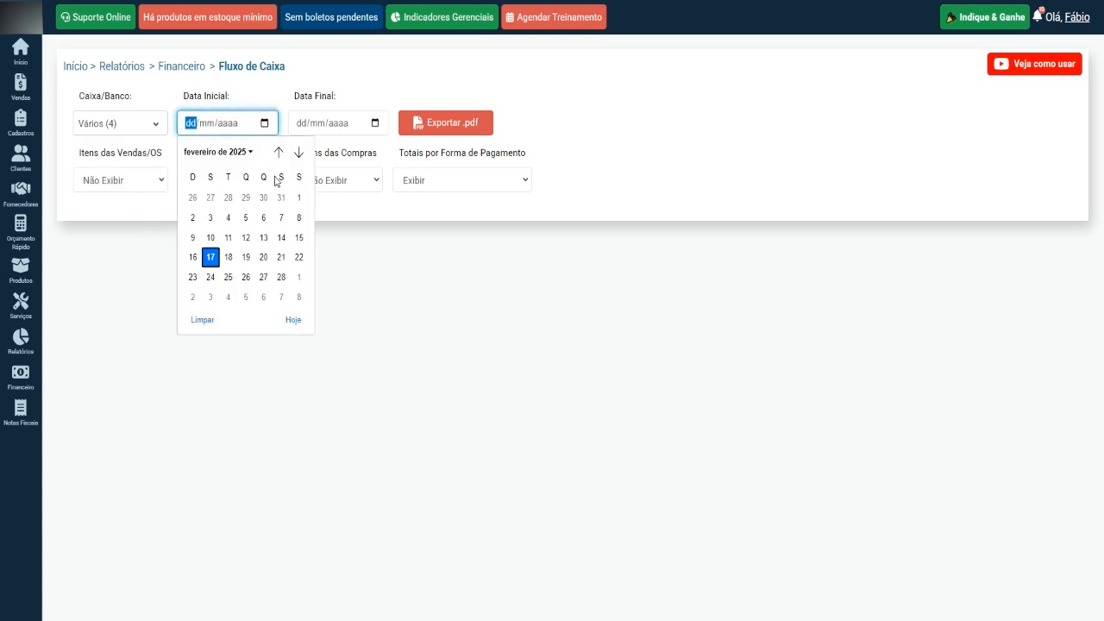
left_click(214, 257)
left_click(374, 123)
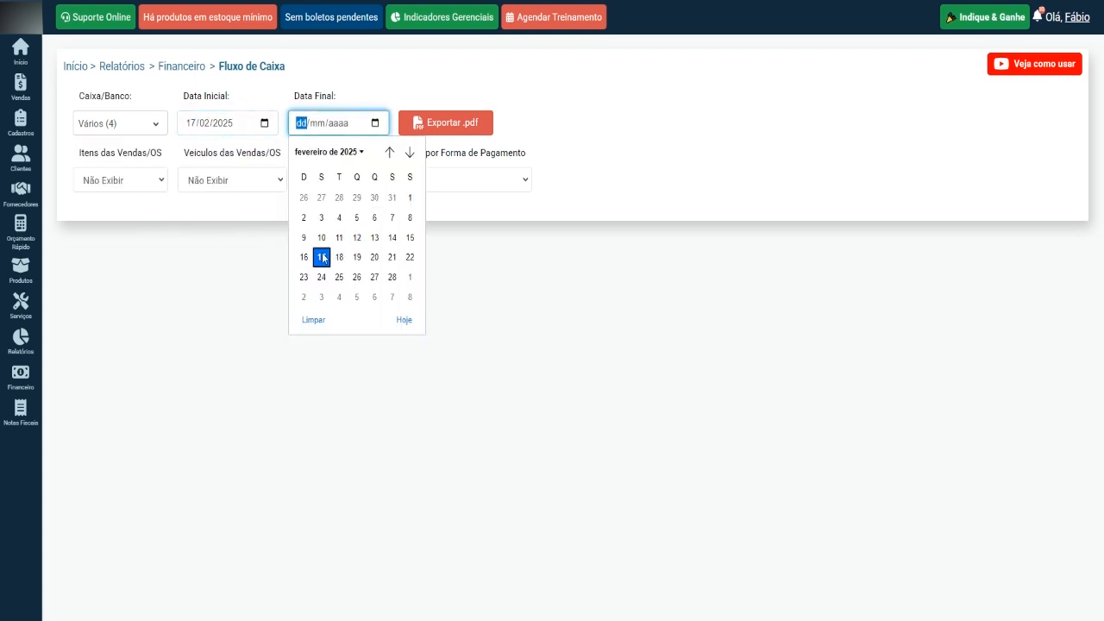
left_click(321, 257)
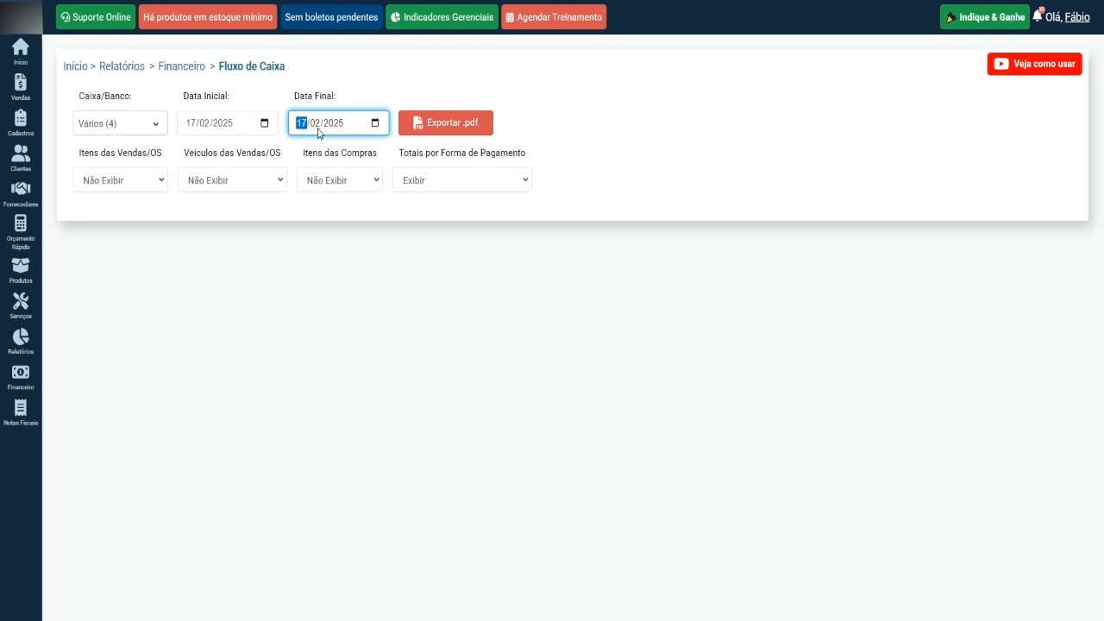
left_click(453, 125)
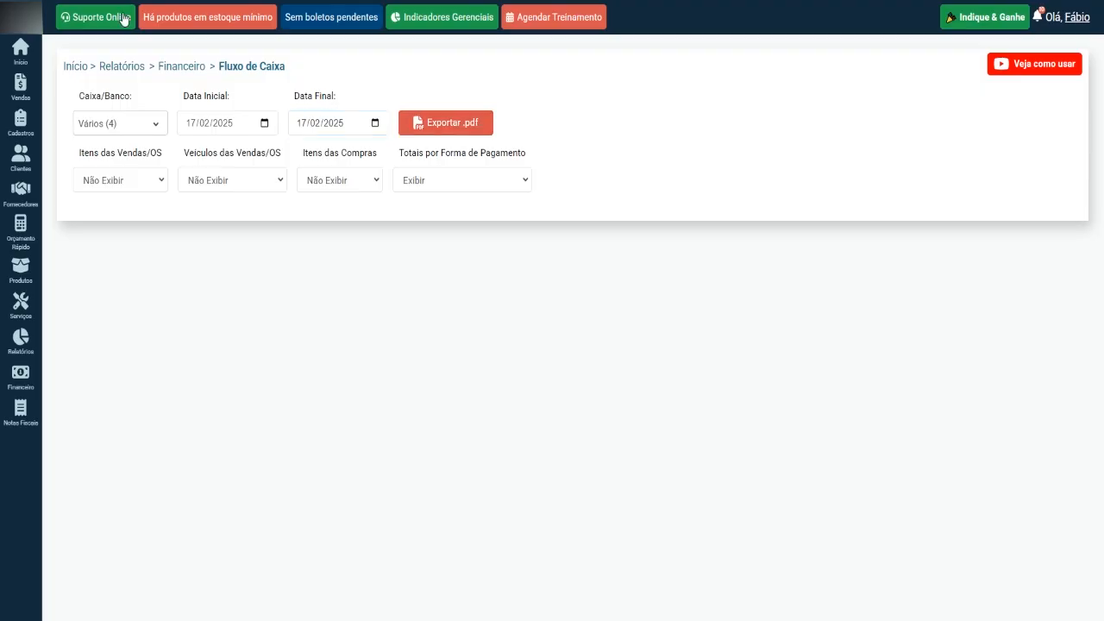
left_click(157, 123)
left_click(194, 17)
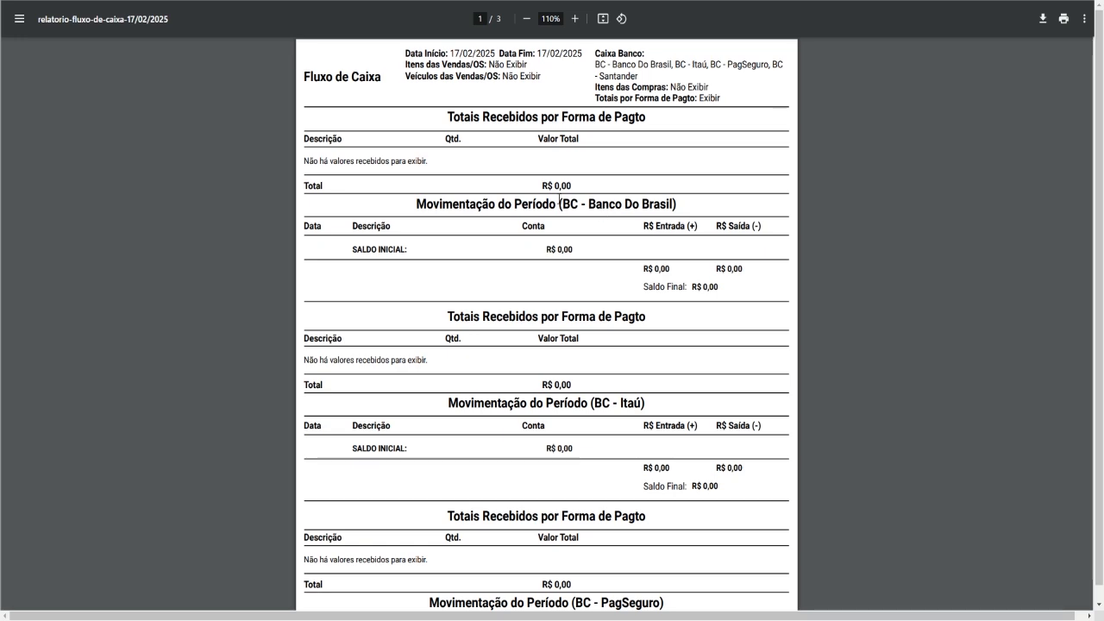
Look through the cash flow PDF and review the period movements of BC - Banco Do Brasil and BC - Itaú.
scroll(520, 287, "down", 5)
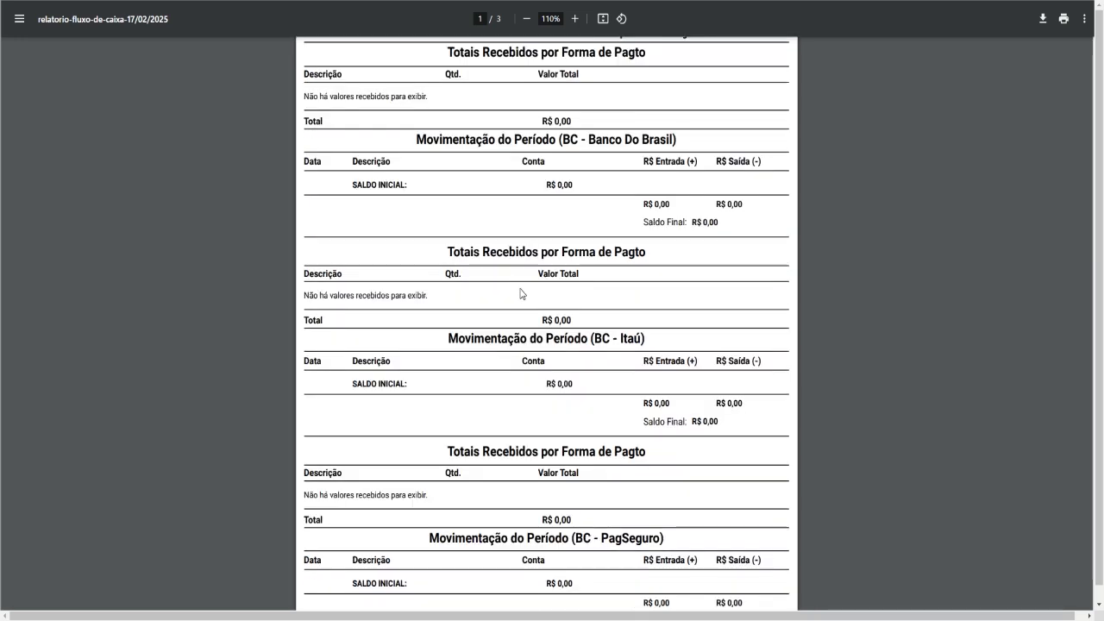
scroll(519, 287, "down", 2)
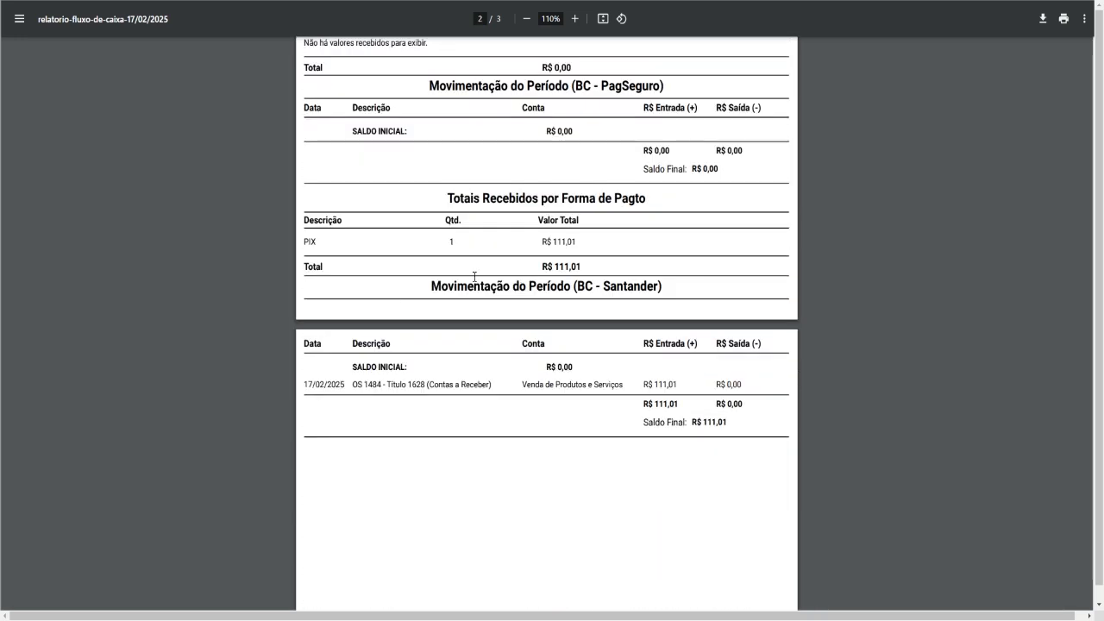
scroll(595, 273, "down", 1)
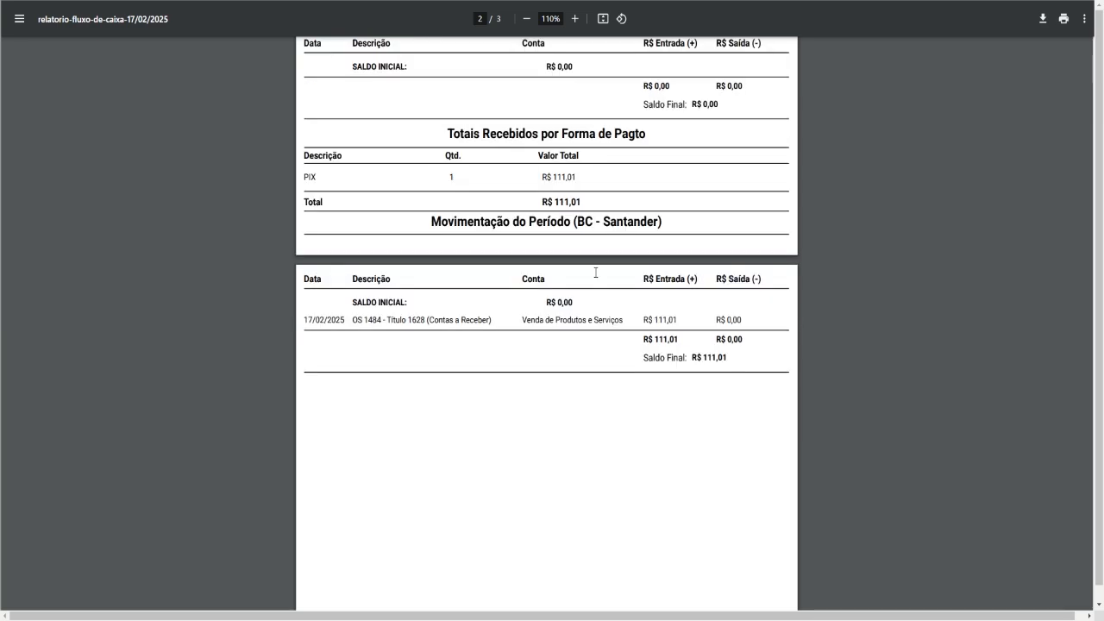
scroll(594, 227, "up", 8)
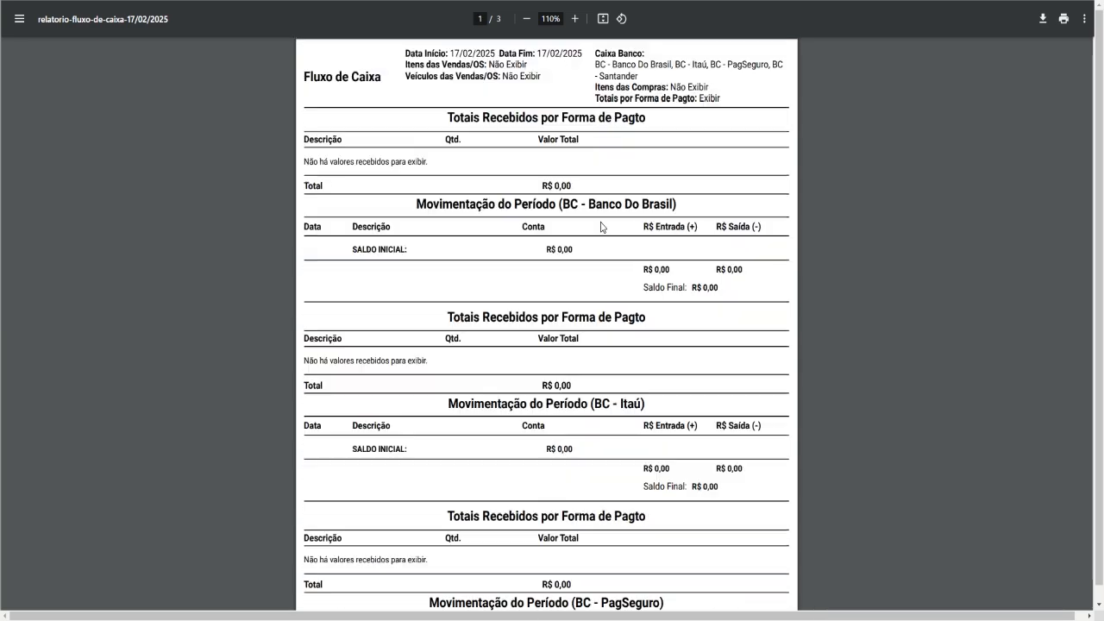
left_click_drag(588, 208, 672, 192)
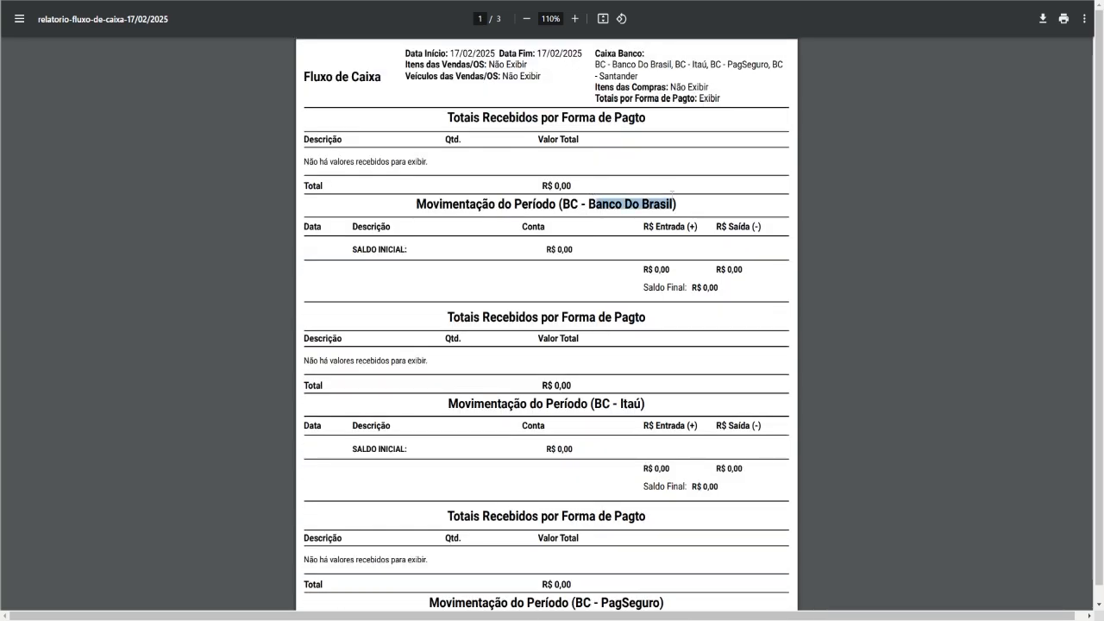
scroll(592, 241, "down", 2)
scroll(585, 261, "down", 1)
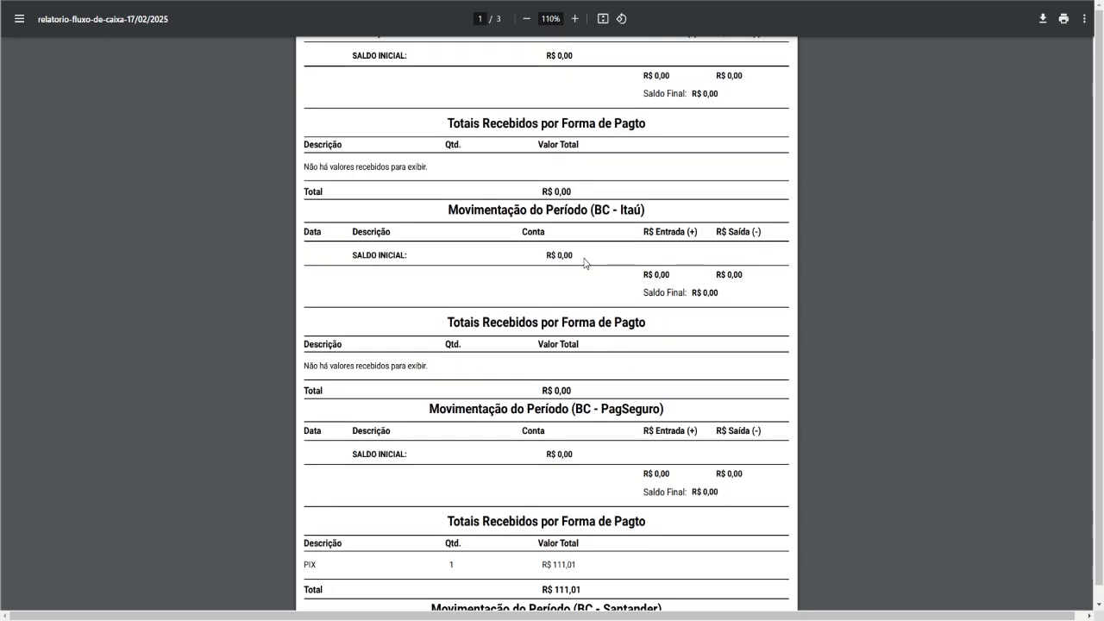
double_click(601, 210)
scroll(613, 298, "down", 5)
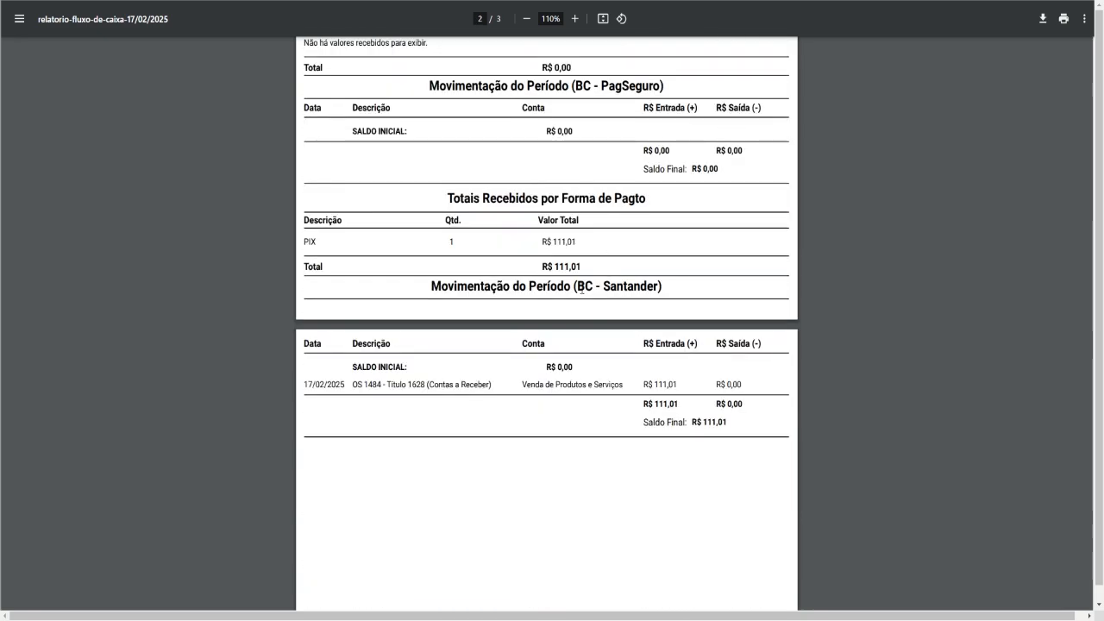
Examine the BC - PagSeguro movements and the PIX amount received under BC - Santander in the cash flow PDF.
left_click_drag(575, 85, 672, 85)
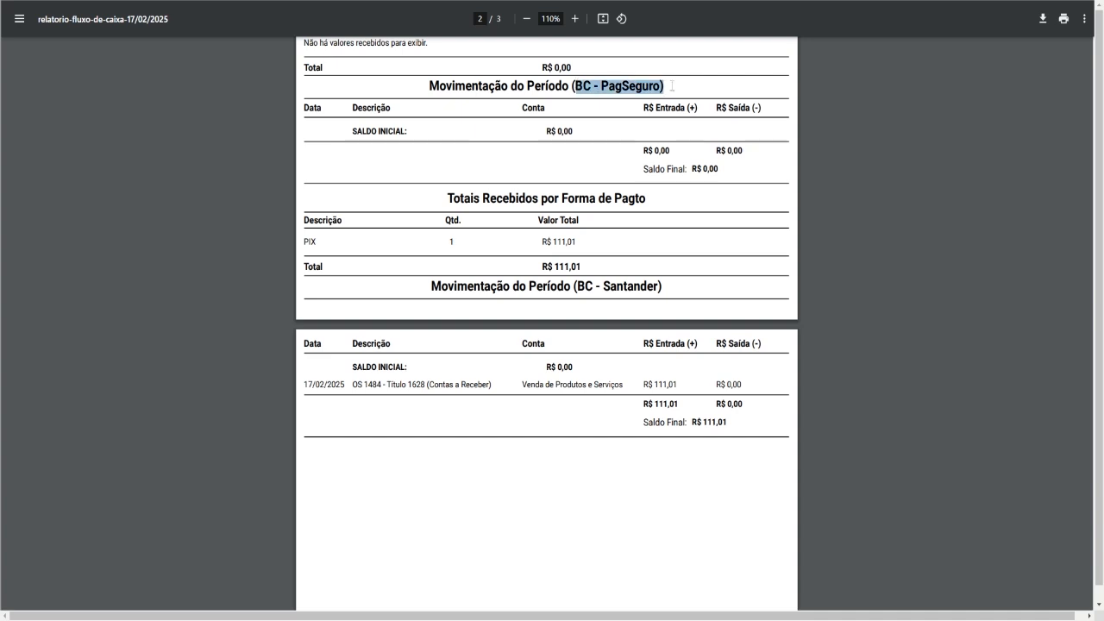
double_click(313, 241)
left_click_drag(542, 241, 608, 240)
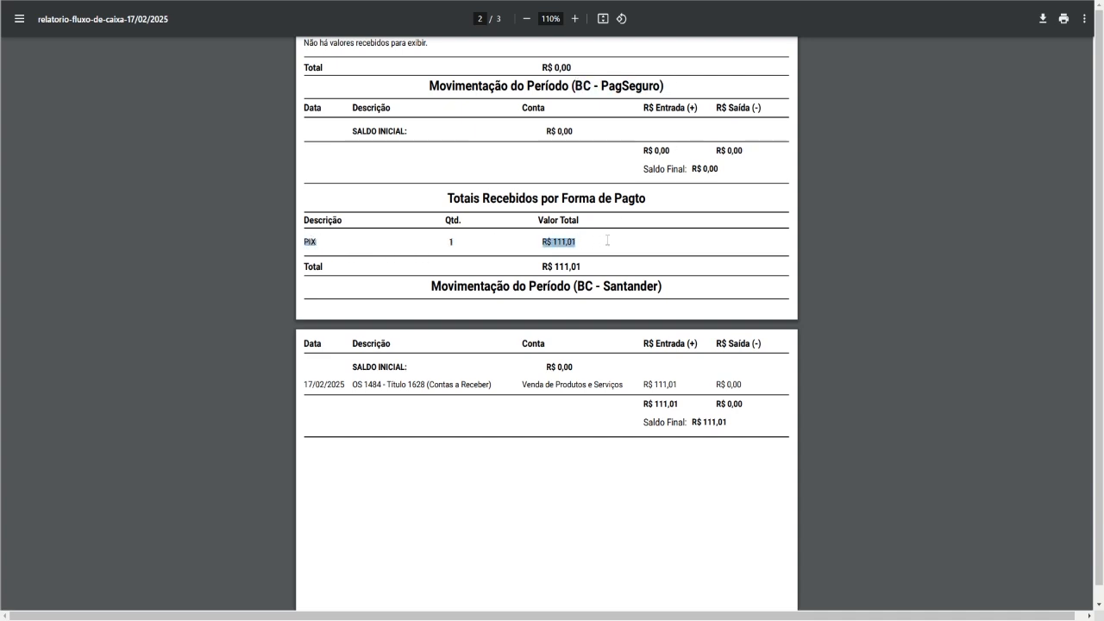
left_click(593, 275)
left_click_drag(580, 267, 561, 269)
left_click(646, 218)
left_click_drag(644, 108, 763, 109)
left_click(698, 173)
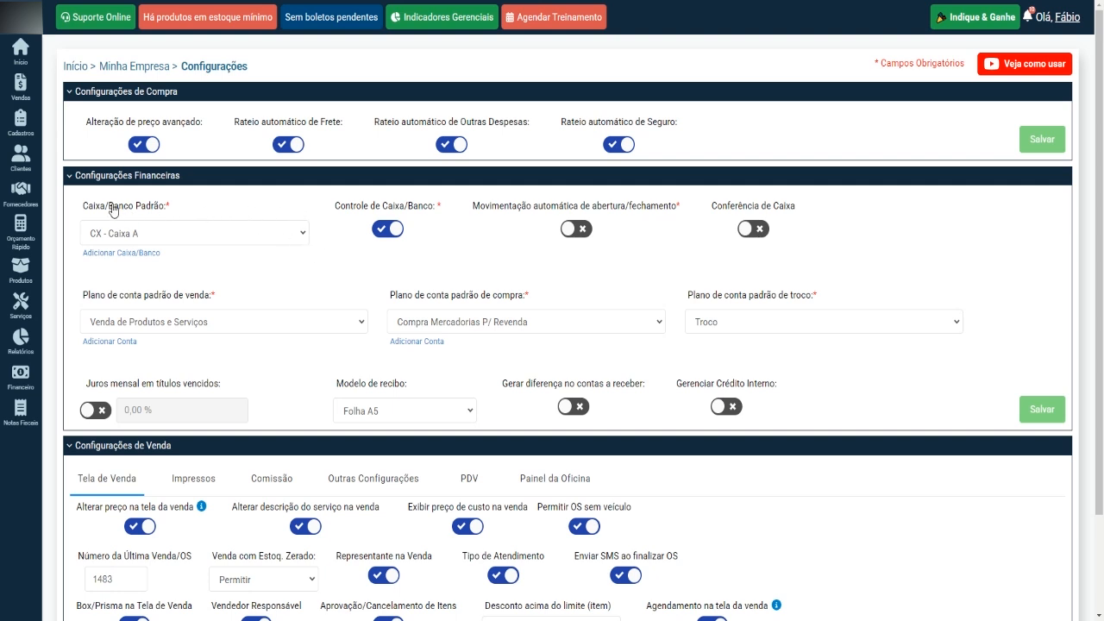
View the blank Cadastrar Caixa/Banco form from the financial settings, cancel it, and check the available Caixa/Banco Padrão options.
mouse_move(19, 131)
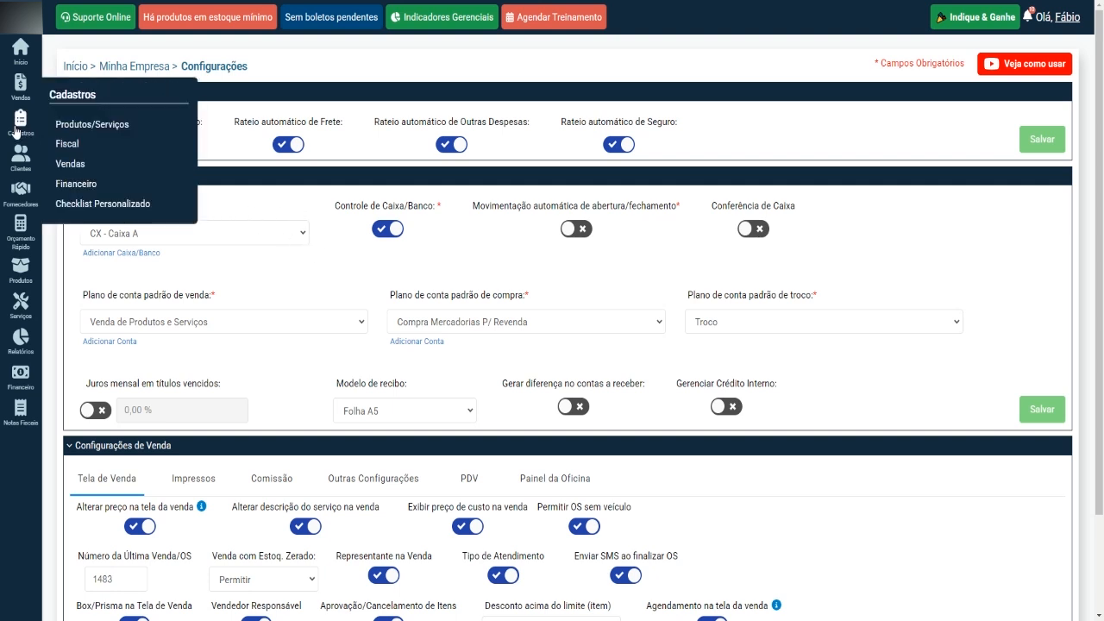
mouse_move(78, 183)
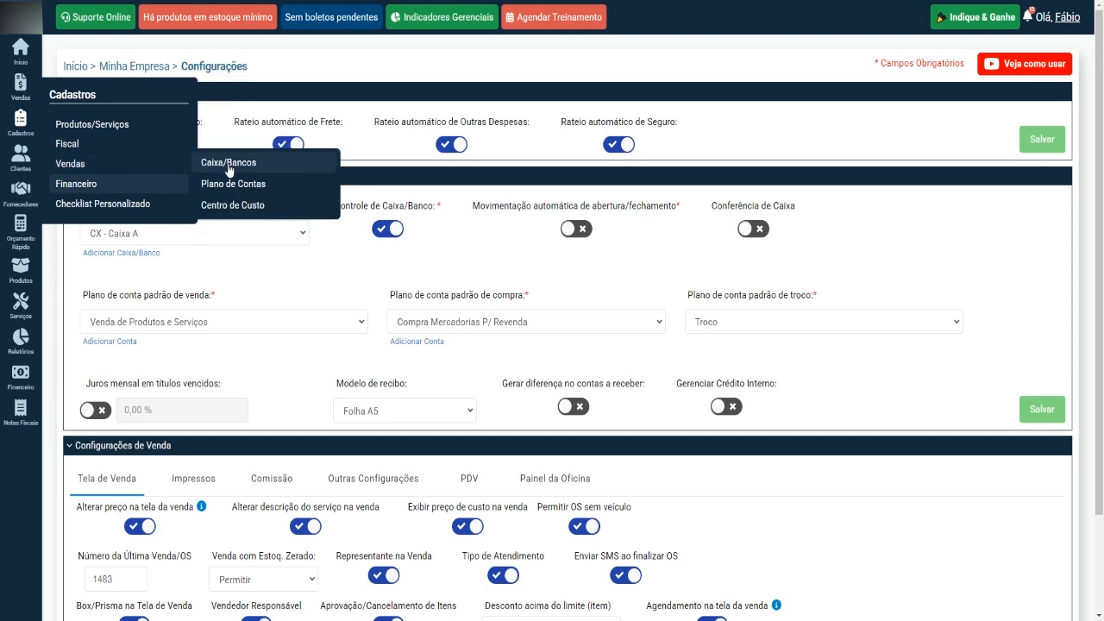
left_click(120, 253)
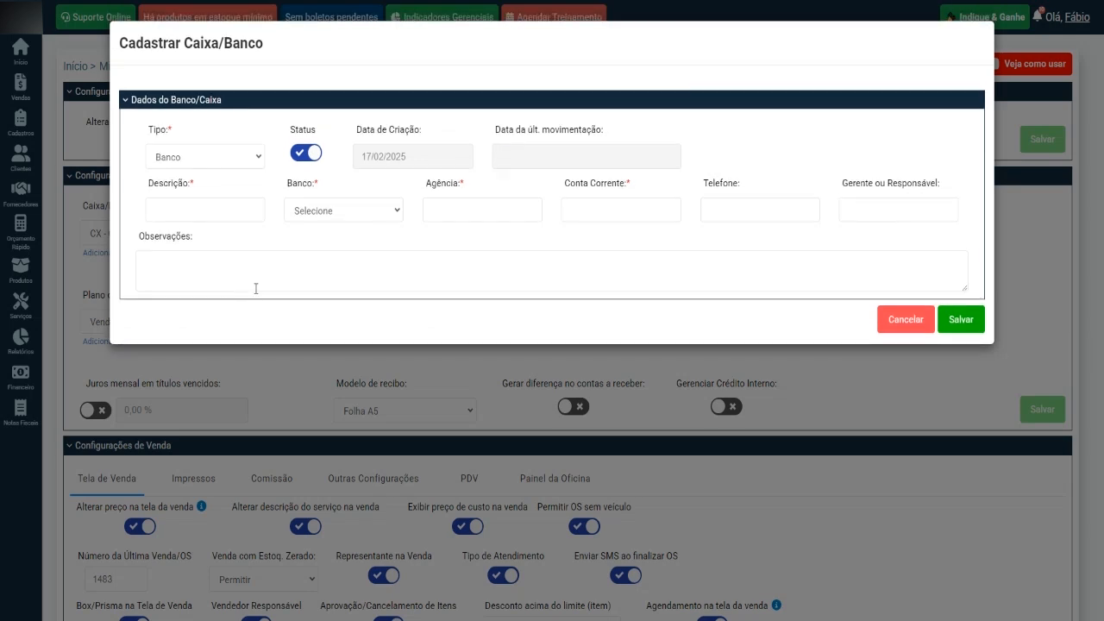
left_click(895, 333)
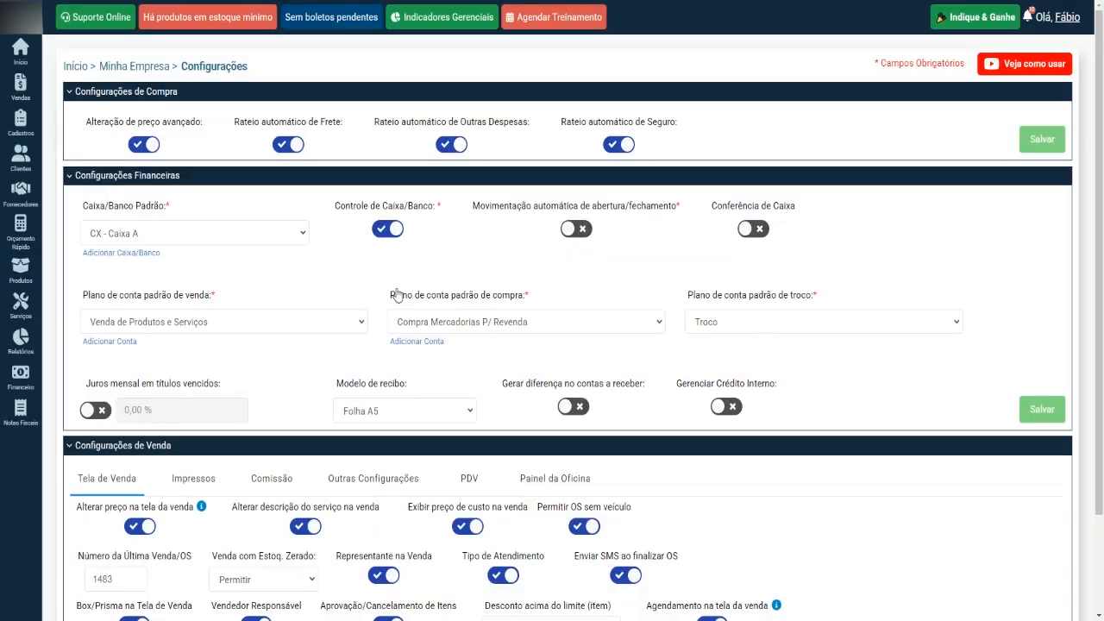
left_click(302, 238)
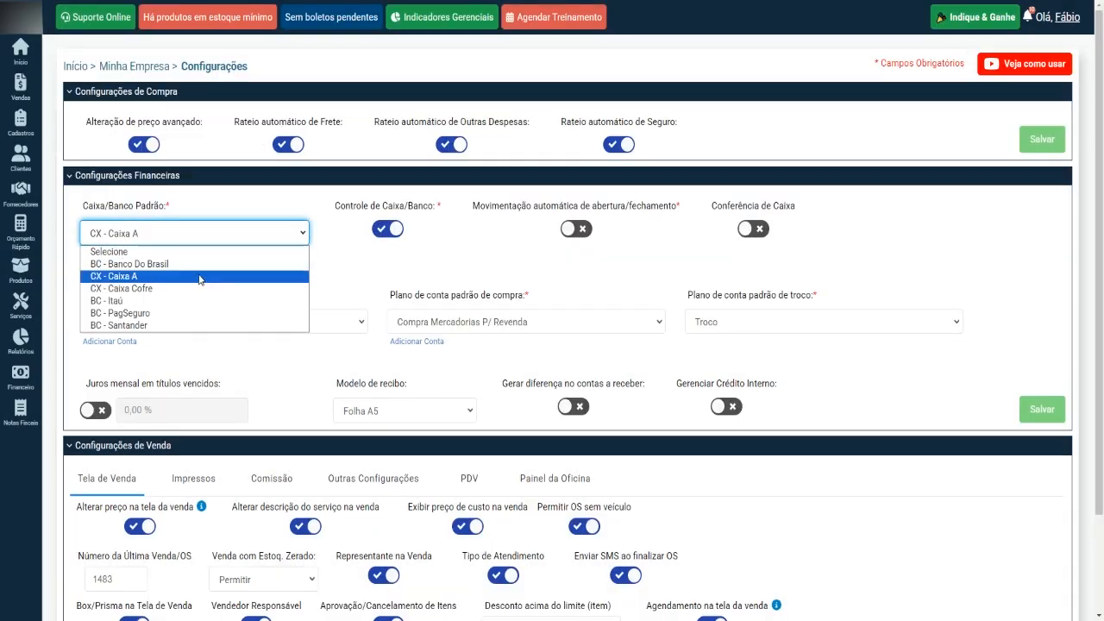
left_click(374, 268)
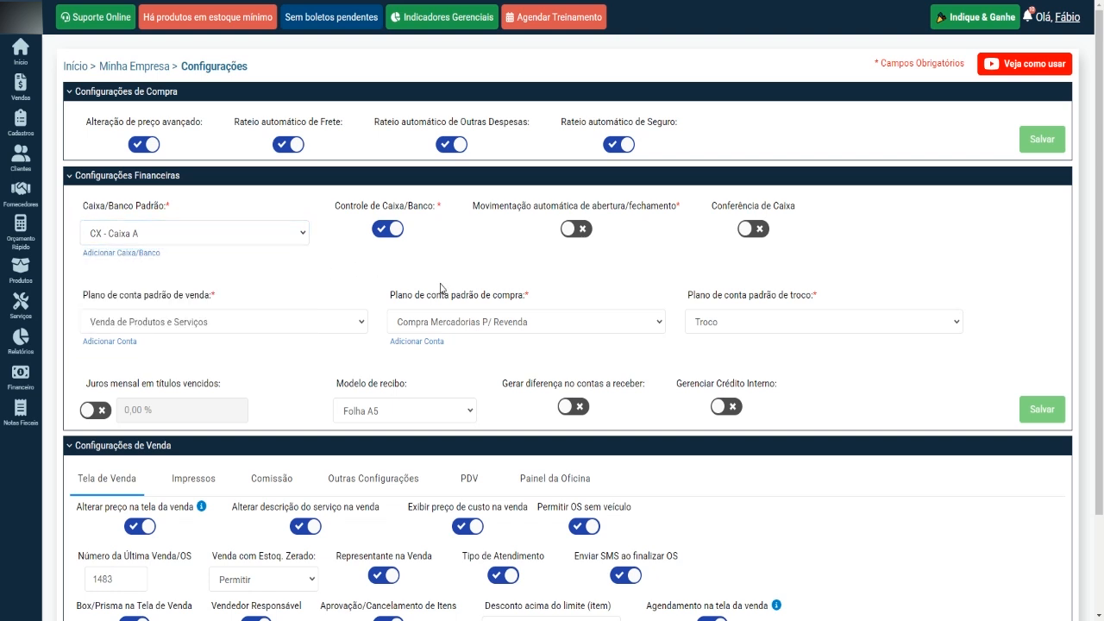
Open the Caixa list under Vendas and examine the opening balance of the Caixa A session opened on 17/02/2025.
mouse_move(20, 86)
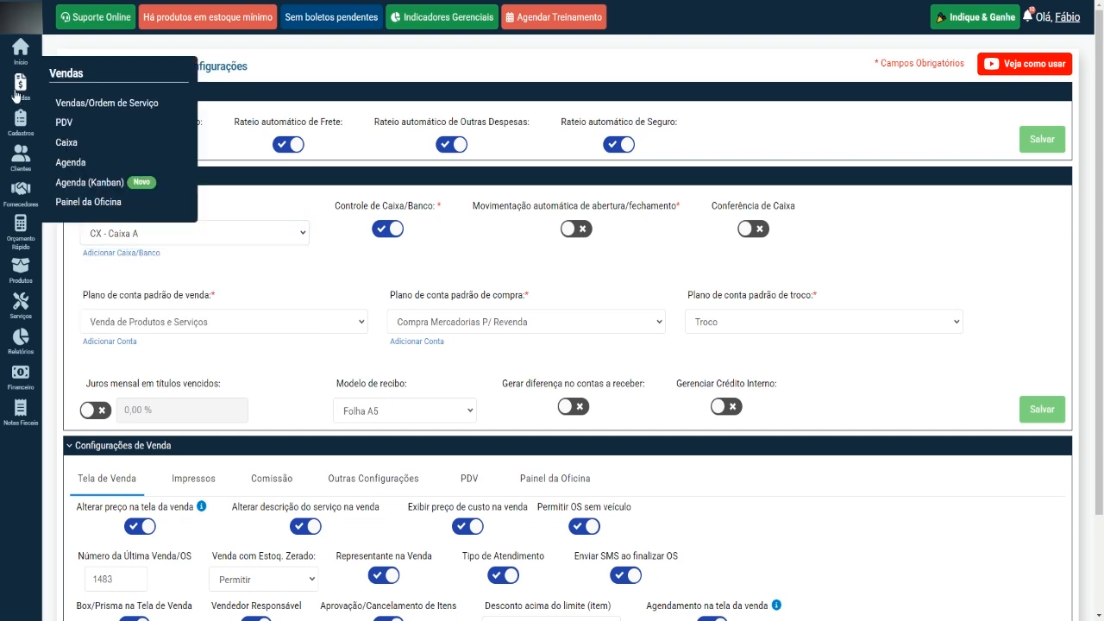
left_click(73, 147)
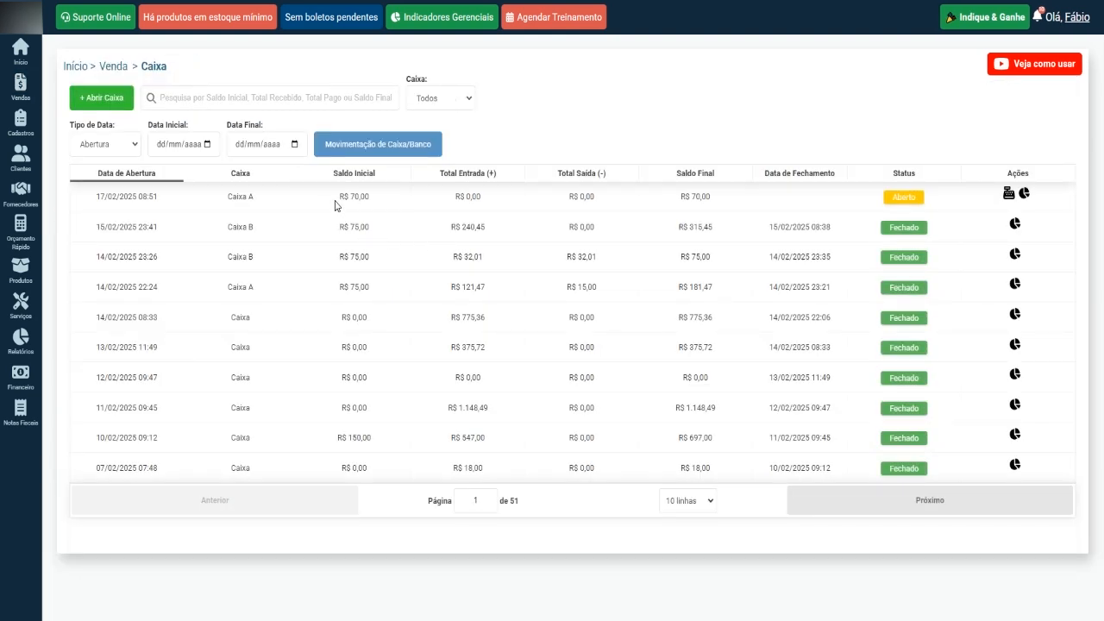
left_click(395, 207)
left_click_drag(338, 197, 374, 204)
left_click(377, 209)
Close the open Caixa A register session of 17/02/2025 and confirm the closing.
left_click(1009, 195)
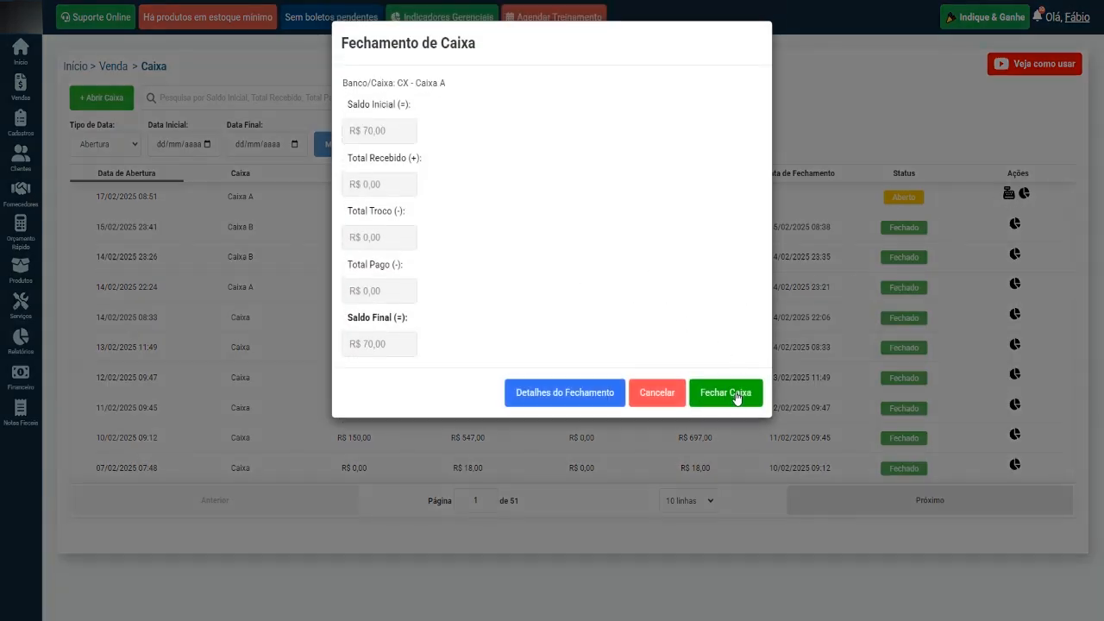
left_click(737, 396)
left_click(712, 144)
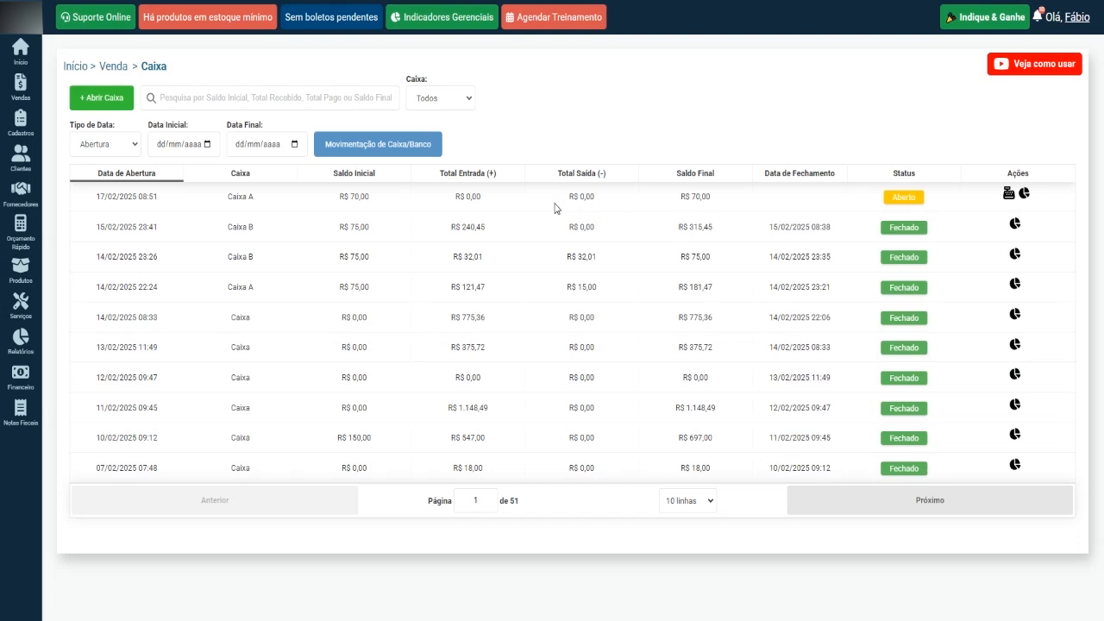
Check Caixa A's final balance, then view its 2025 monthly balances in the Caixa/Bancos list and return.
left_click_drag(675, 200, 716, 198)
mouse_move(70, 184)
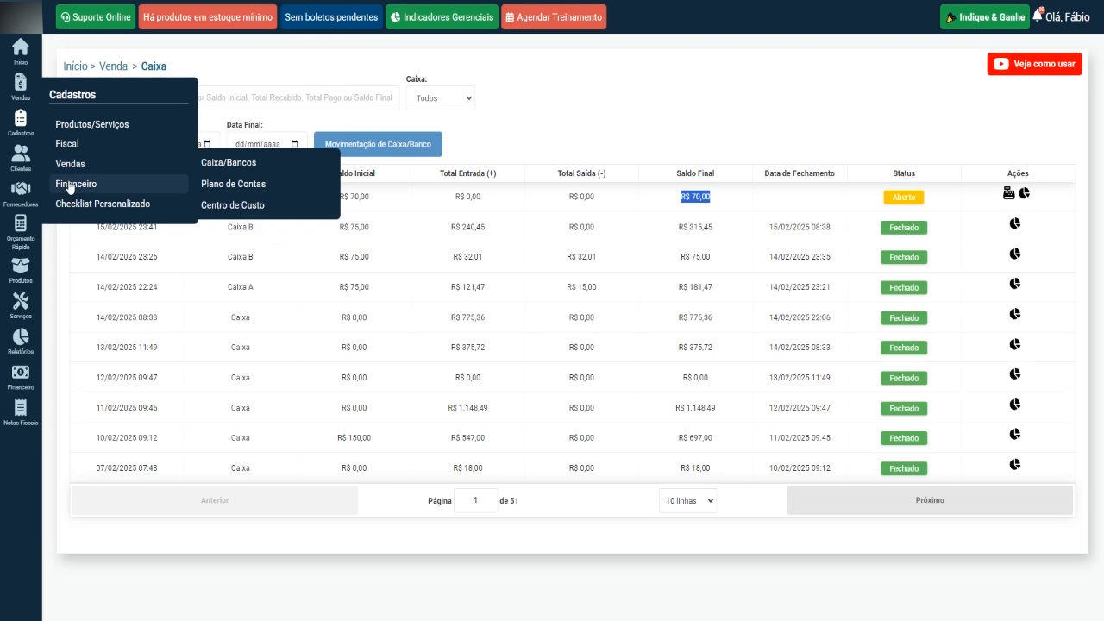
left_click(268, 160)
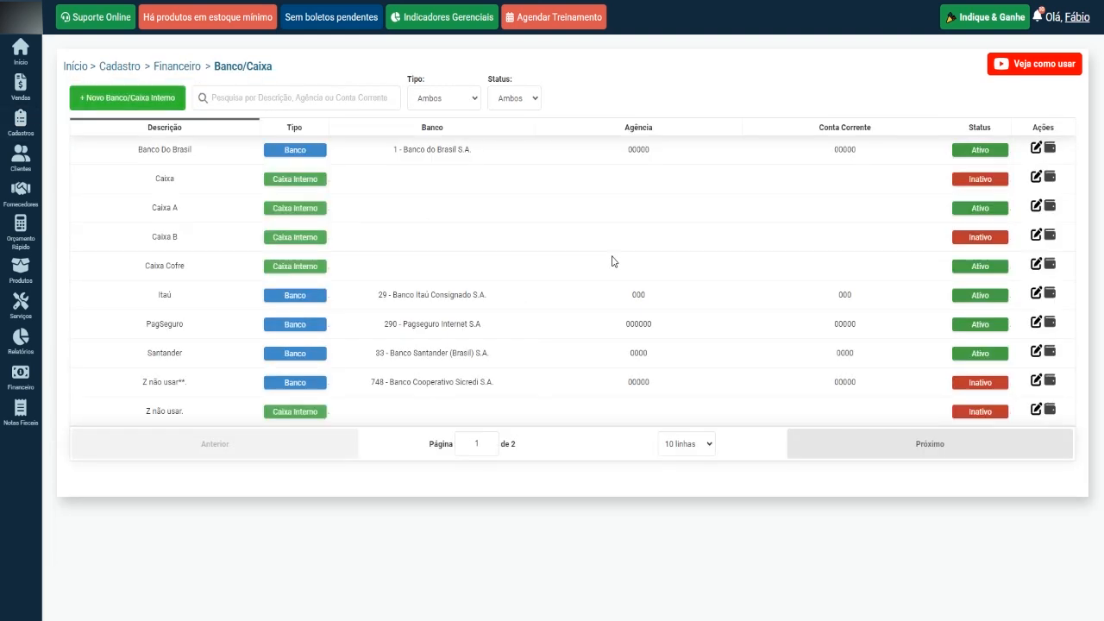
left_click_drag(149, 215, 210, 216)
left_click(1051, 207)
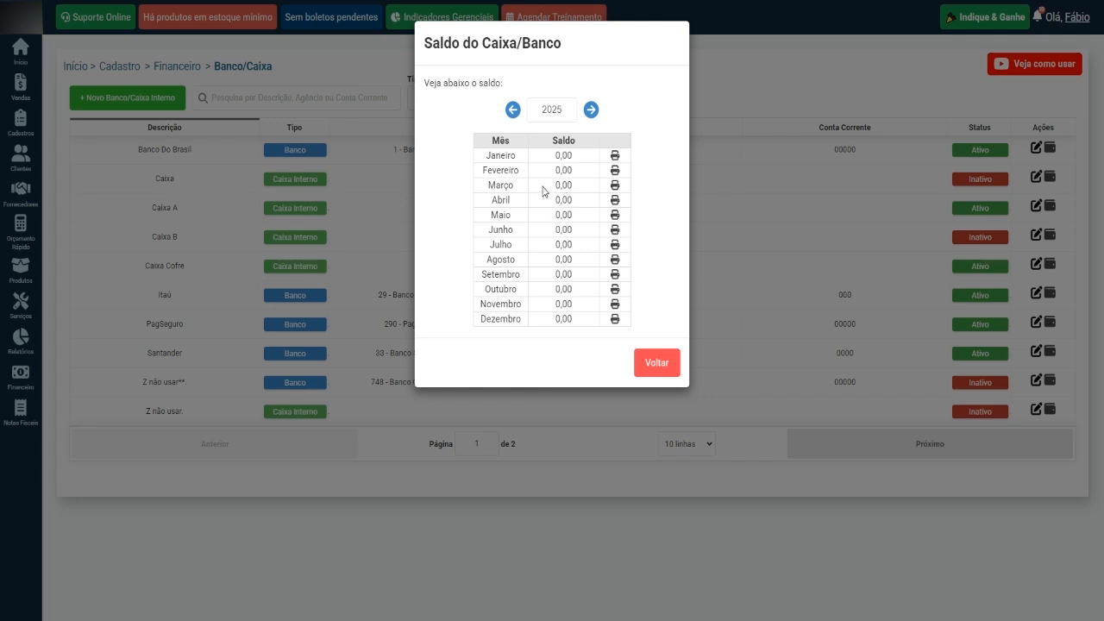
left_click(661, 363)
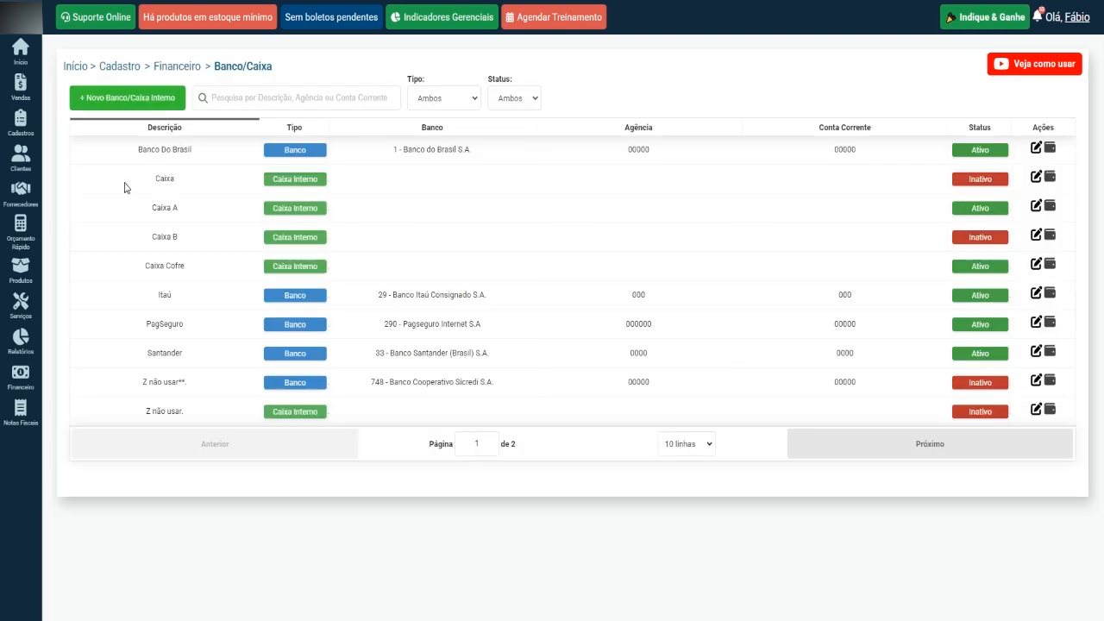
Start a new sale under Vendas/Ordem de Serviço and open register CX - Caixa A with a starting balance as requested.
mouse_move(26, 95)
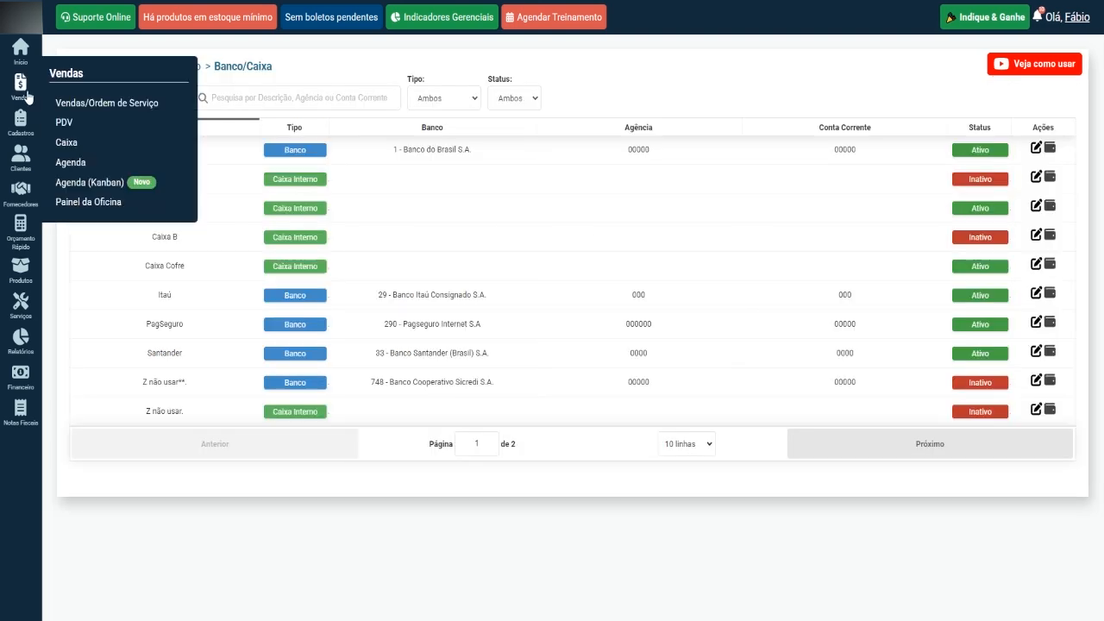
left_click(95, 103)
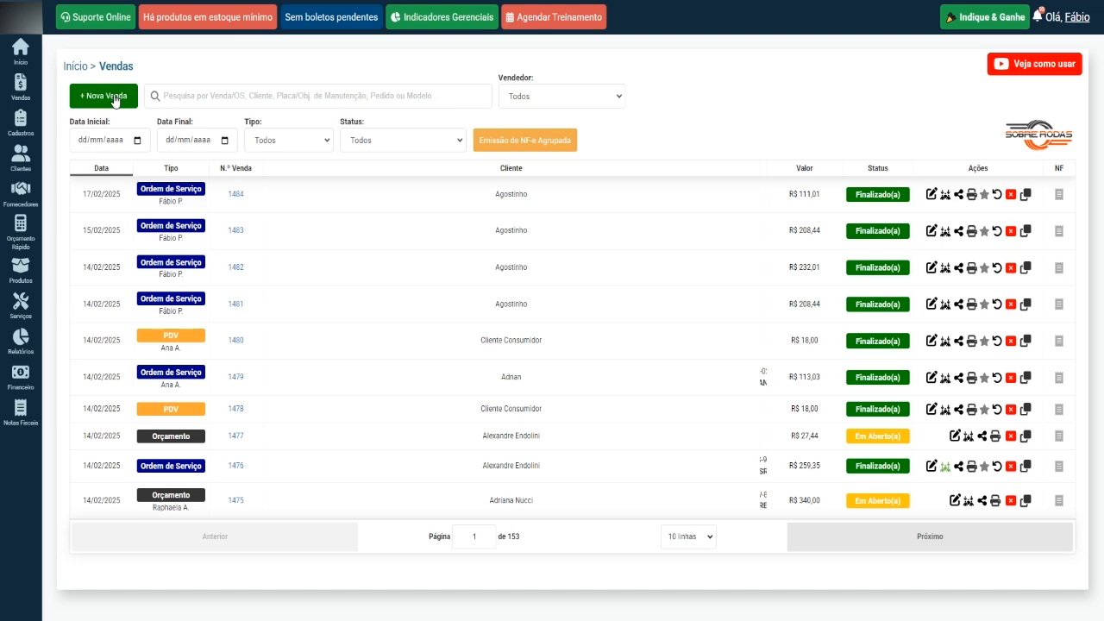
left_click(118, 100)
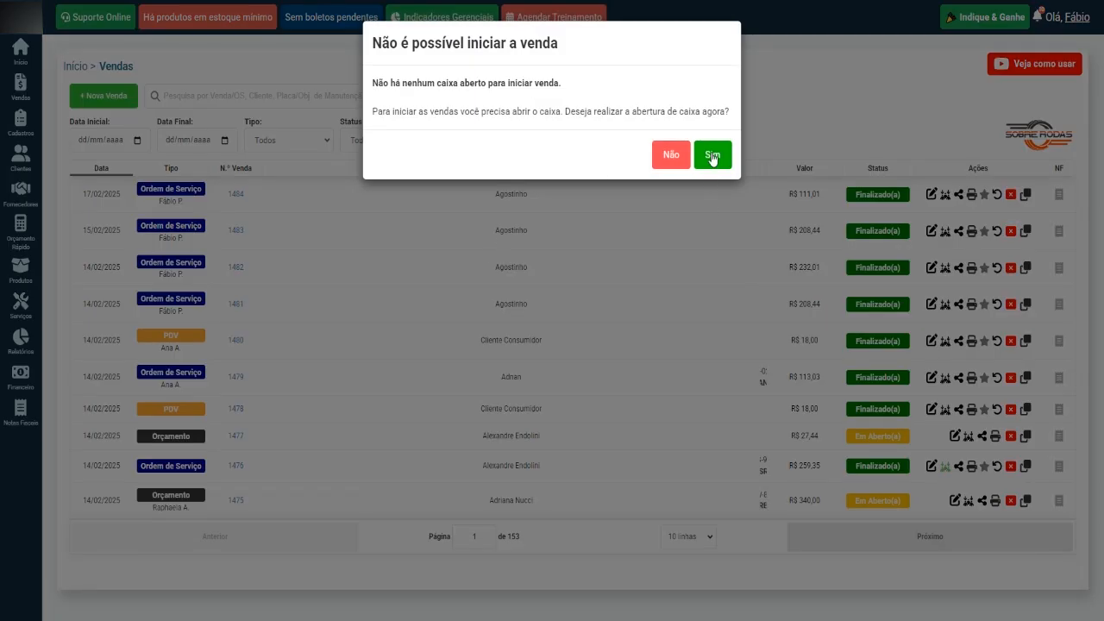
left_click(712, 155)
left_click_drag(521, 128, 477, 149)
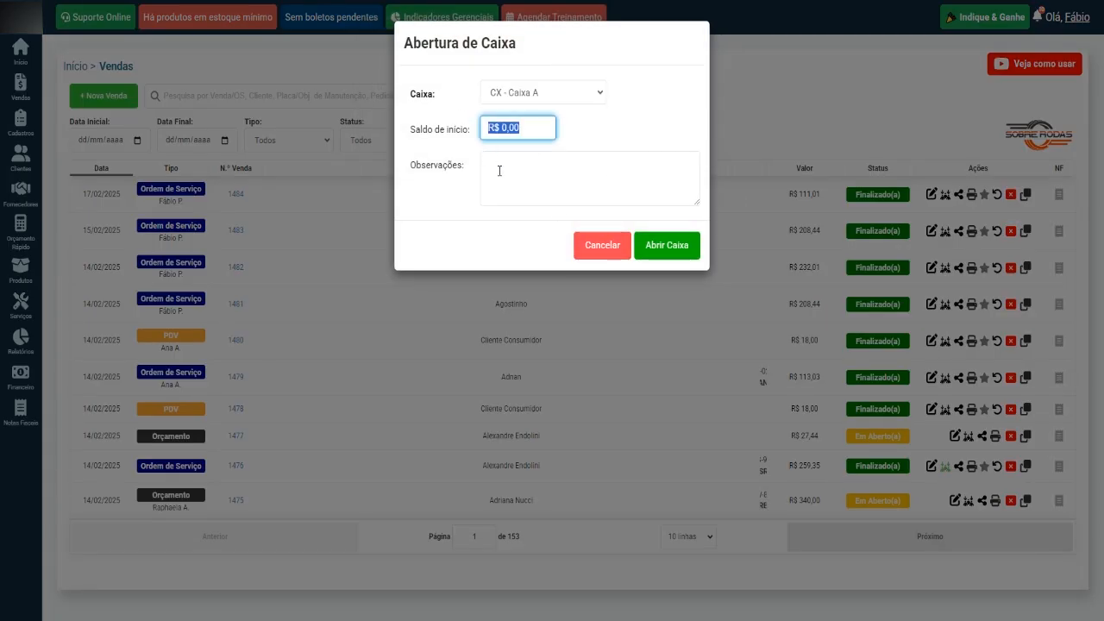
type("7")
type("00")
left_click(682, 250)
left_click(716, 153)
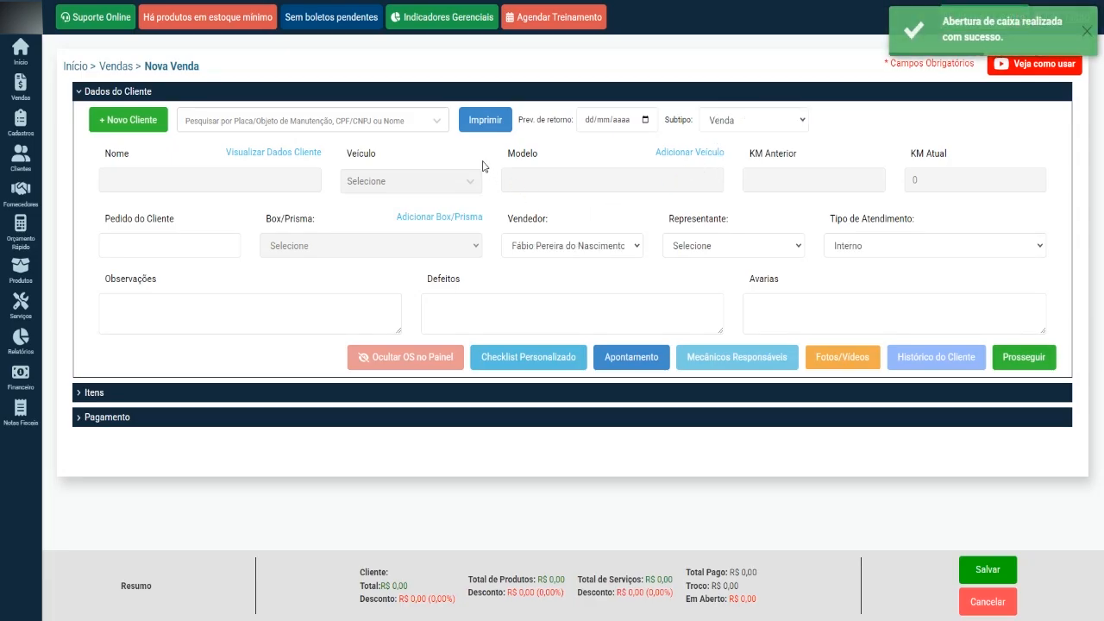
Select an existing customer for the new sale and check the Movimentação automática de abertura/fechamento setting in Configurações.
left_click(364, 121)
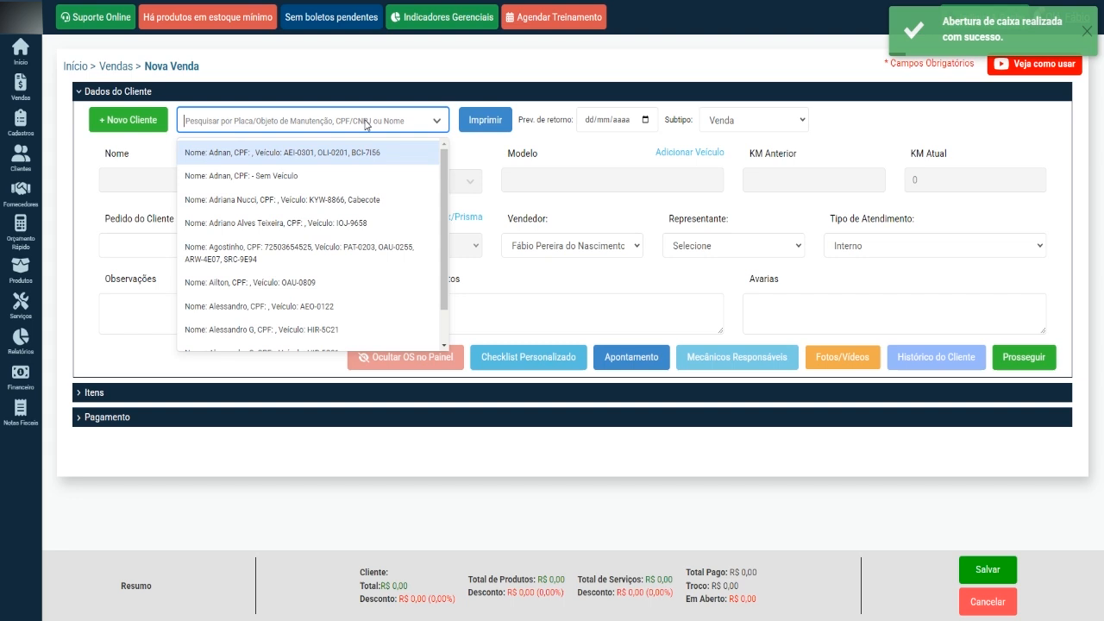
left_click(334, 252)
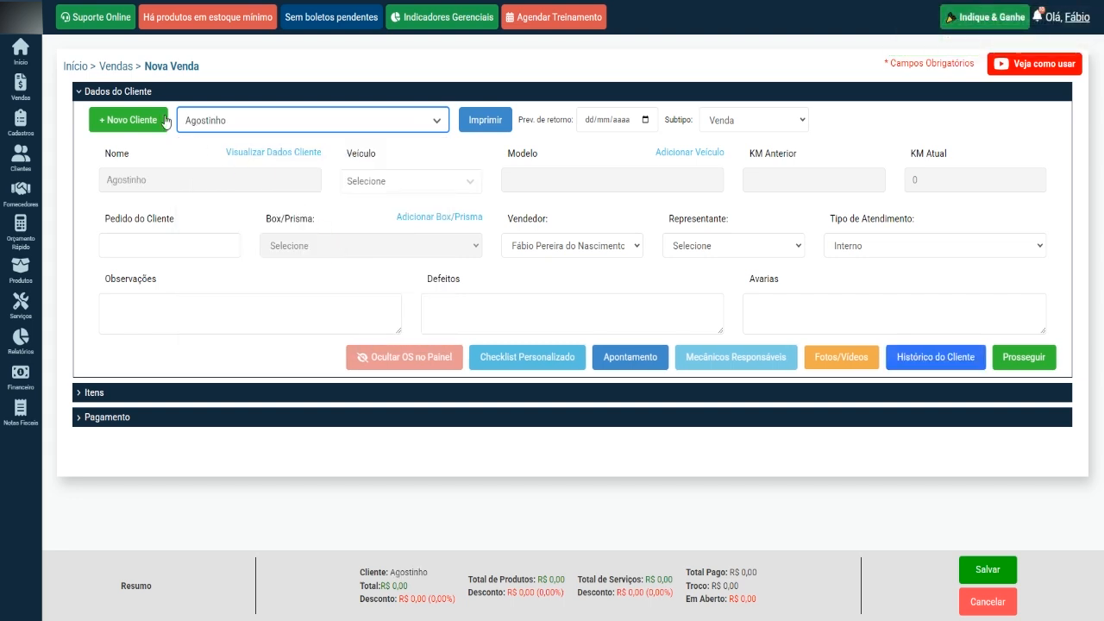
left_click(144, 93)
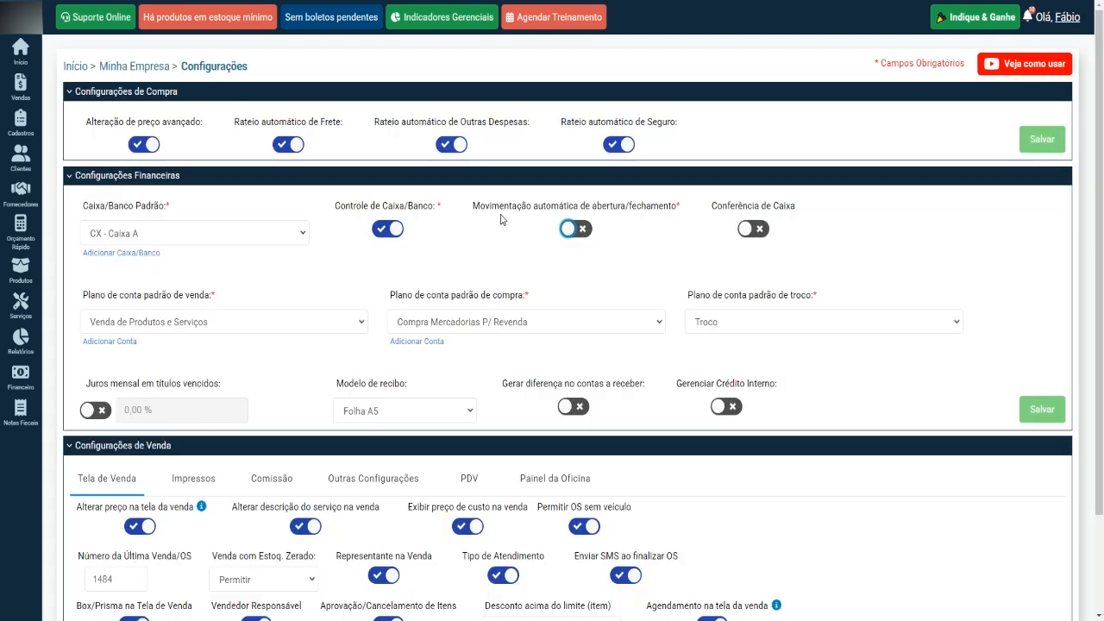
left_click(576, 228)
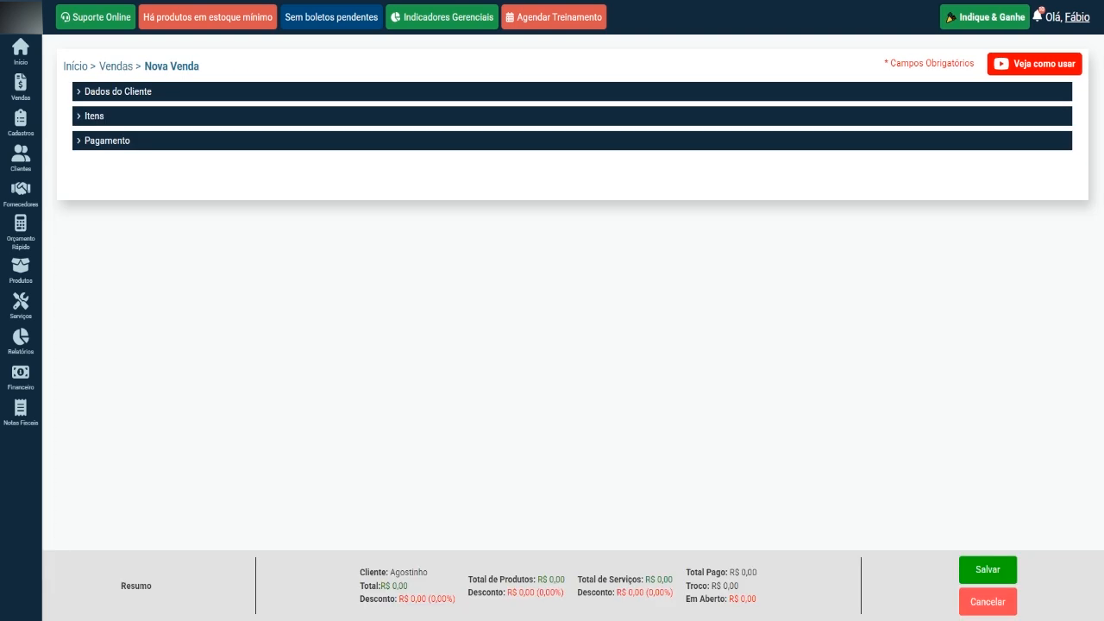
Add the product FILTRO DE ÓLEO WO340 to the new sale's item selection.
left_click(98, 118)
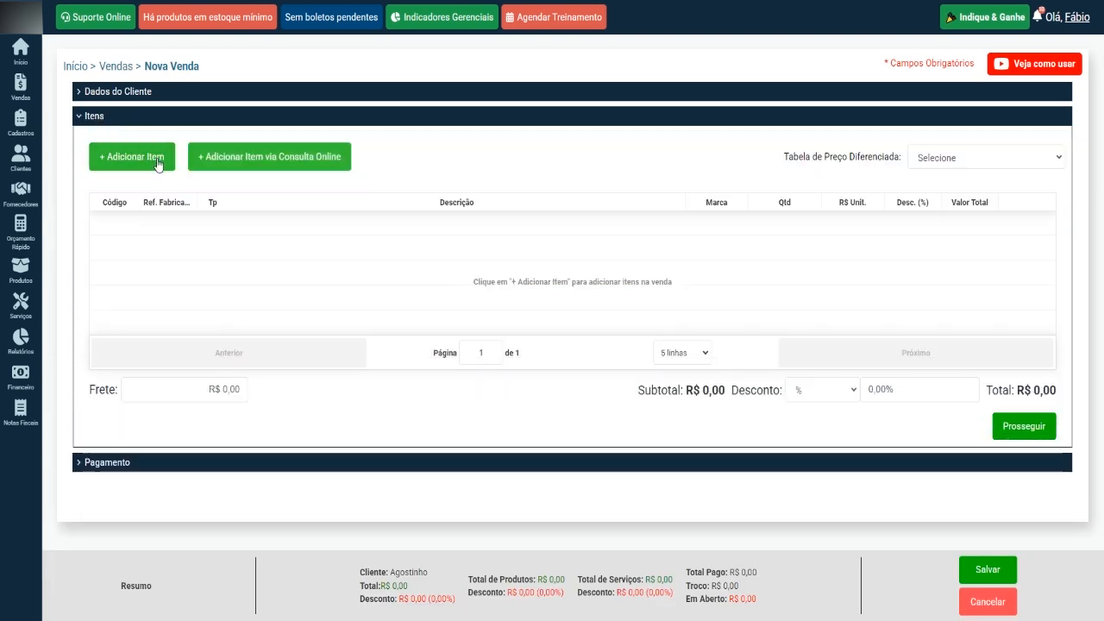
left_click(157, 159)
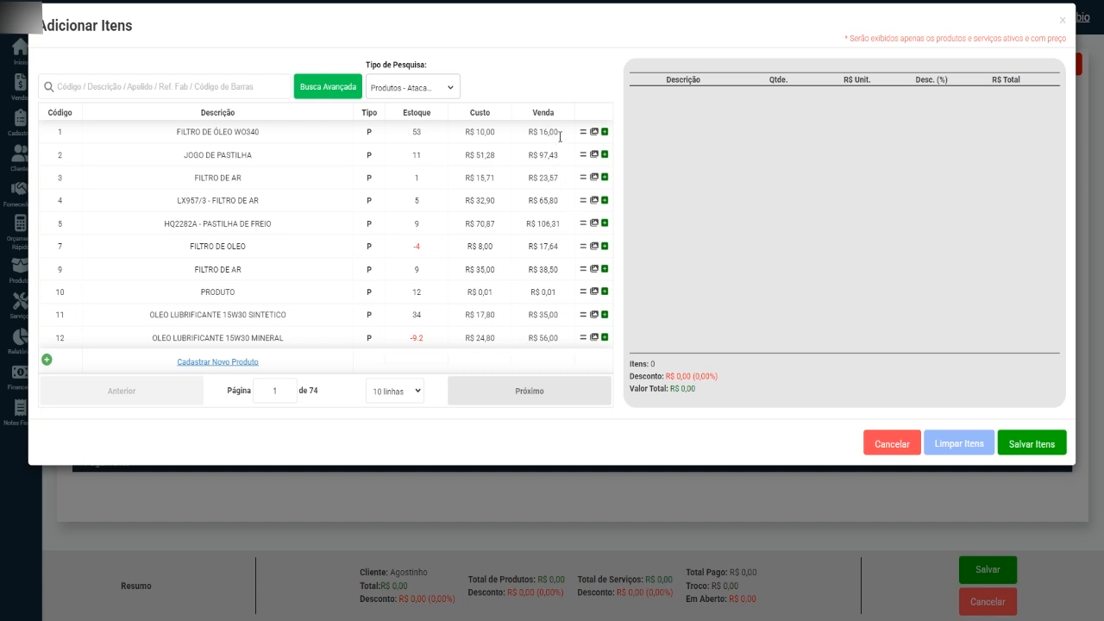
left_click(604, 132)
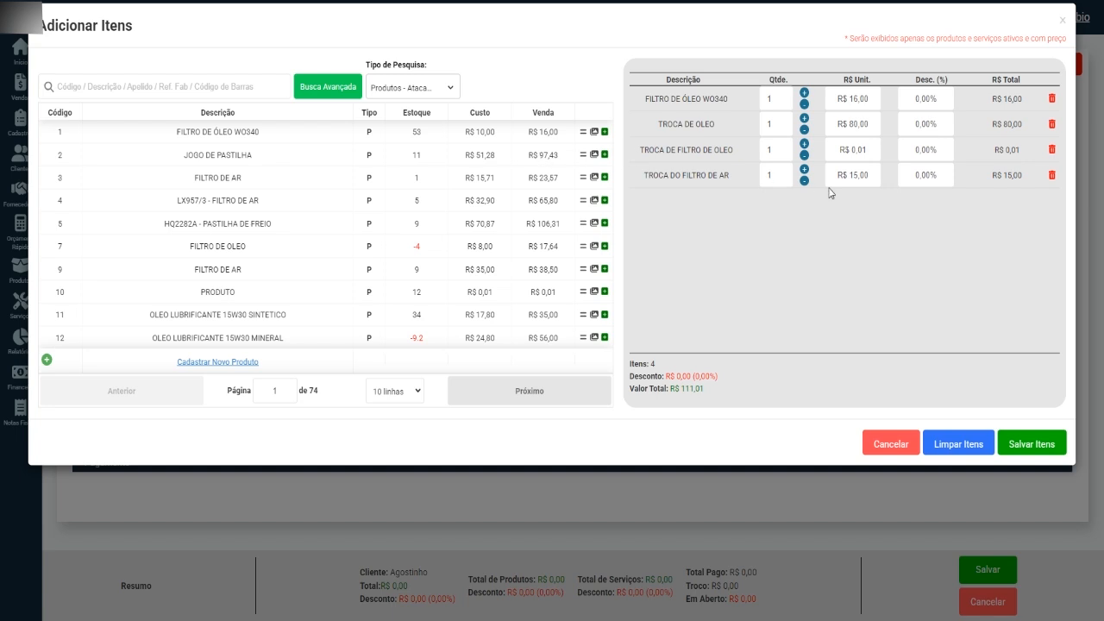
Remove TROCA DE OLEO, TROCA DE FILTRO DE OLEO and TROCA DO FILTRO DE AR from the selection and save the items.
left_click(1052, 125)
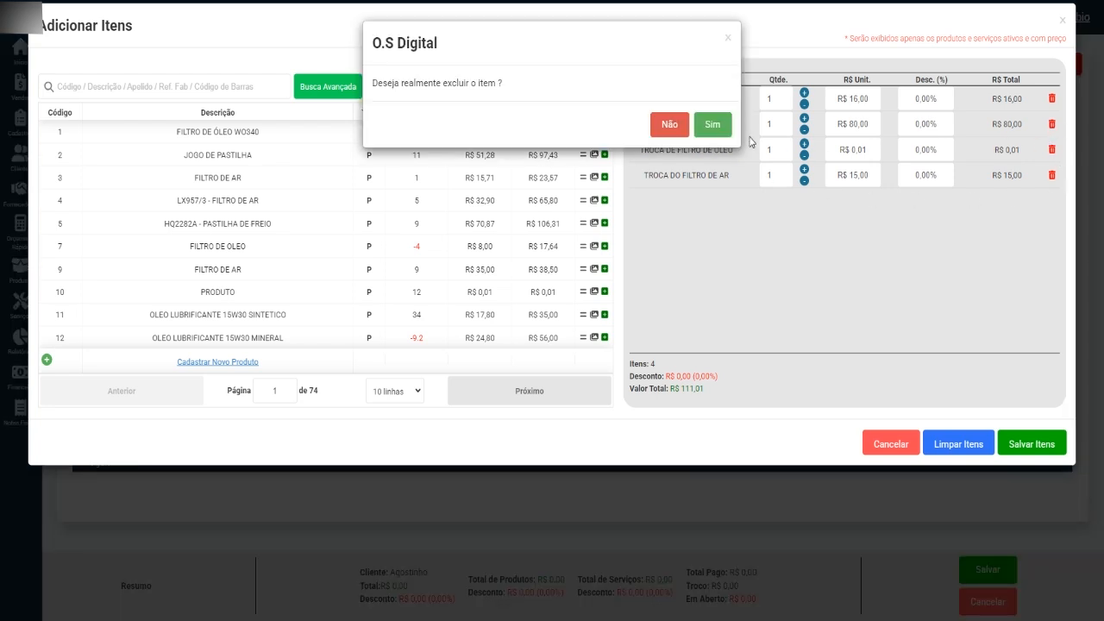
left_click(713, 124)
left_click(1051, 125)
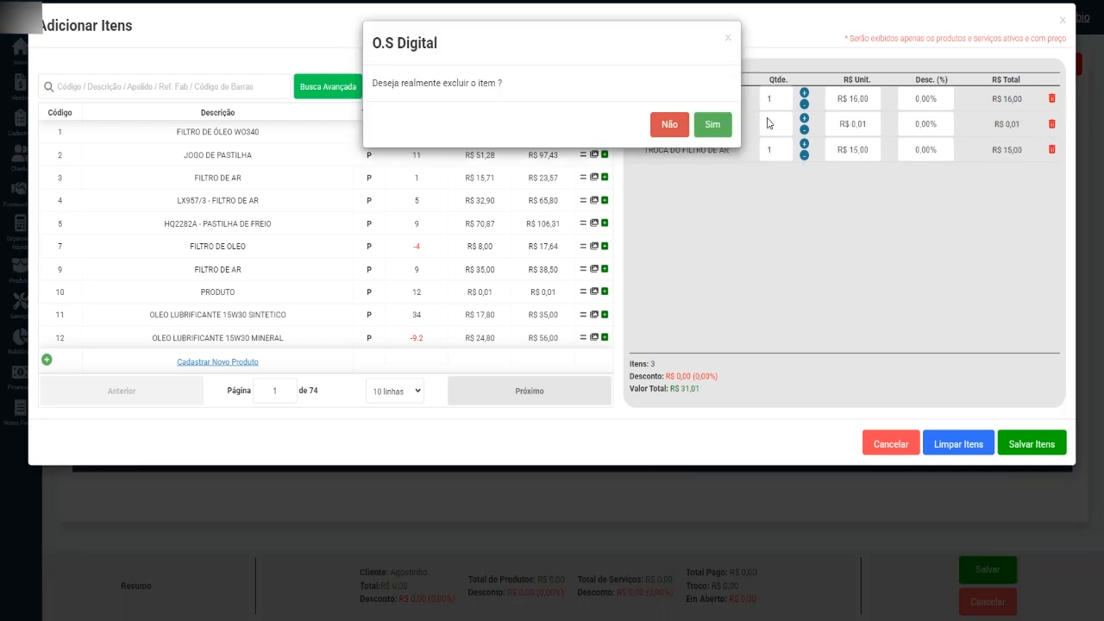
left_click(713, 124)
left_click(1052, 123)
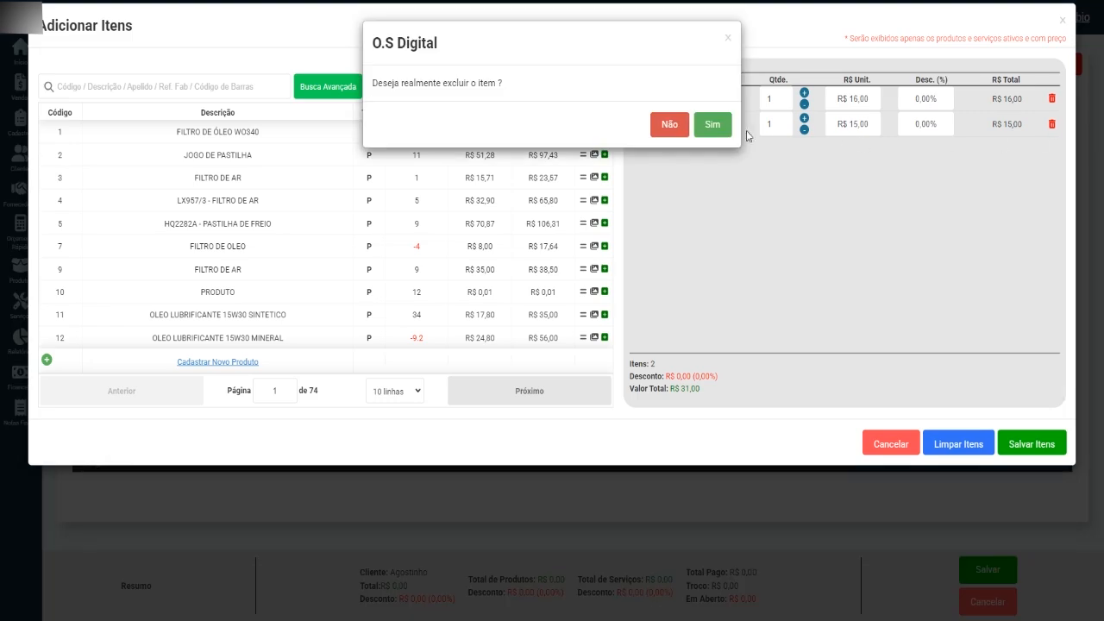
left_click(713, 124)
left_click(1035, 444)
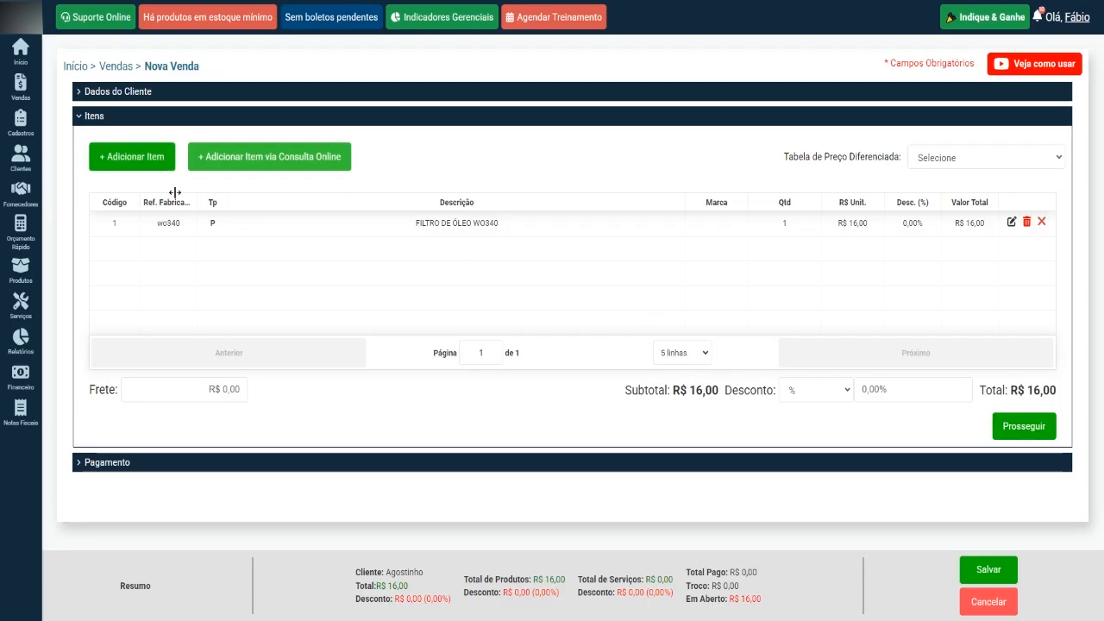
Set the sale's payment condition to À vista and its payment method to DINHEIRO.
left_click(82, 117)
left_click(92, 143)
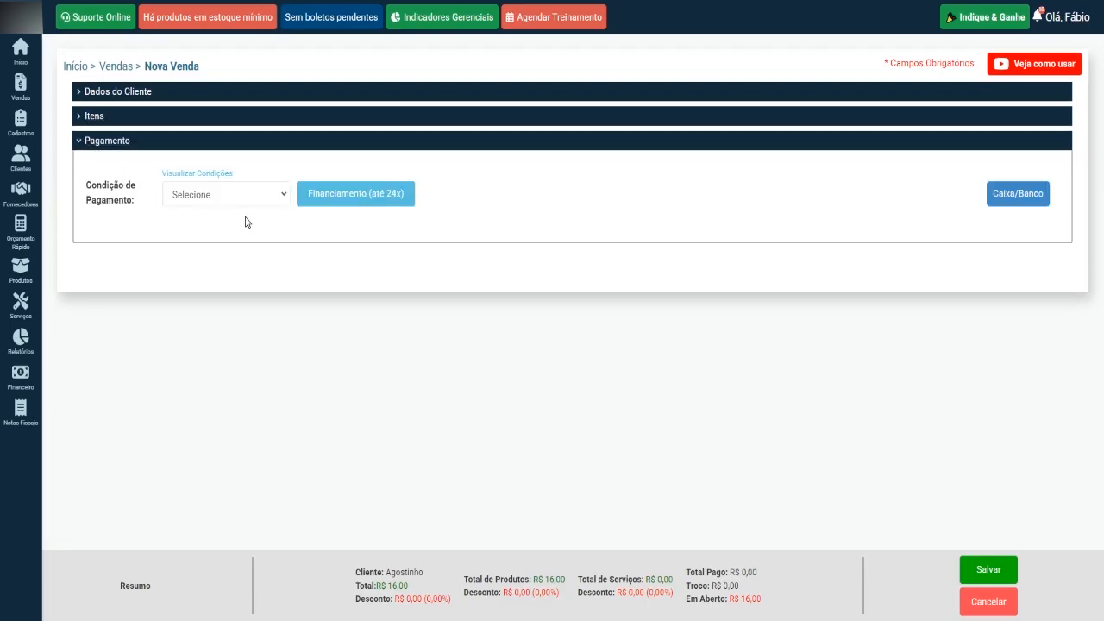
left_click(263, 196)
left_click(271, 230)
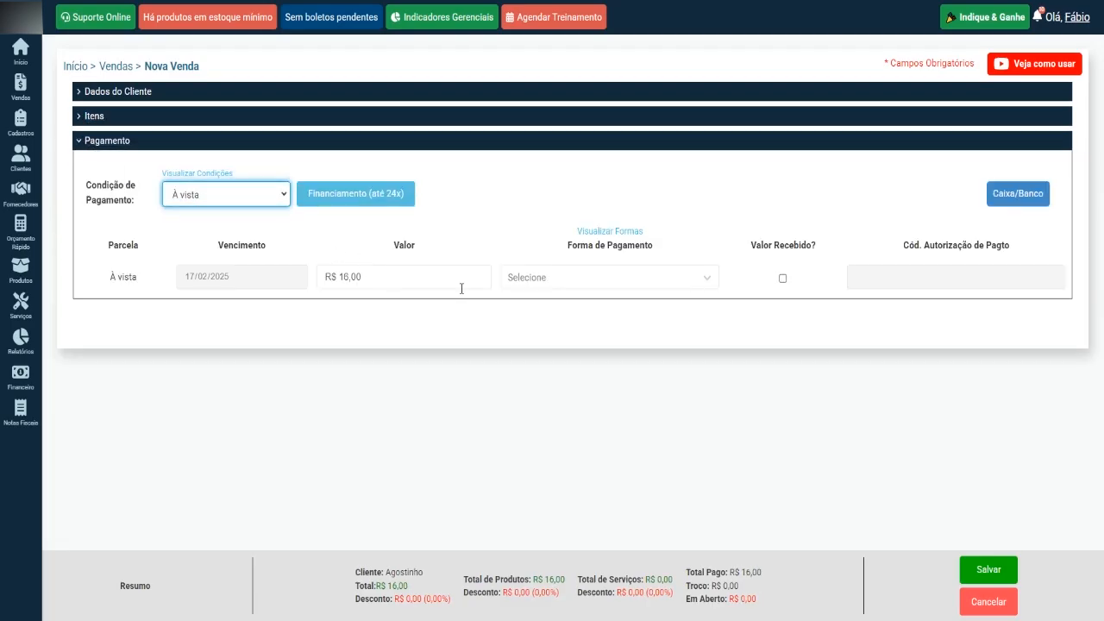
left_click(531, 278)
left_click(572, 363)
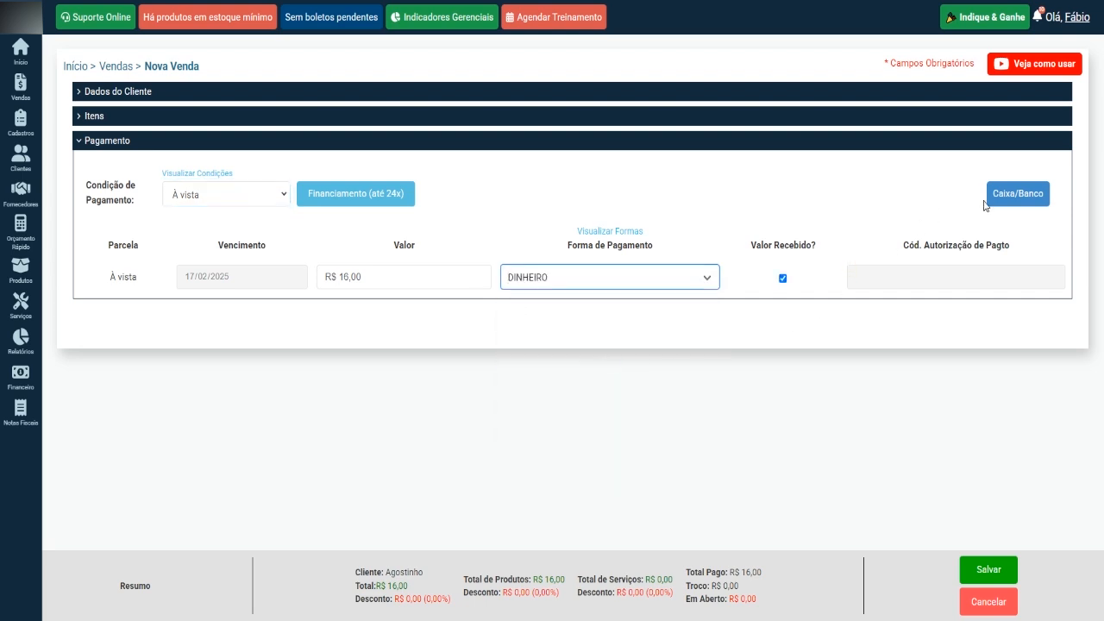
Check the Caixa/Banco Padrão in Configurações, and save and confirm CX - Caixa A as the sale installment's Caixa/Banco.
key("ctrl+Tab")
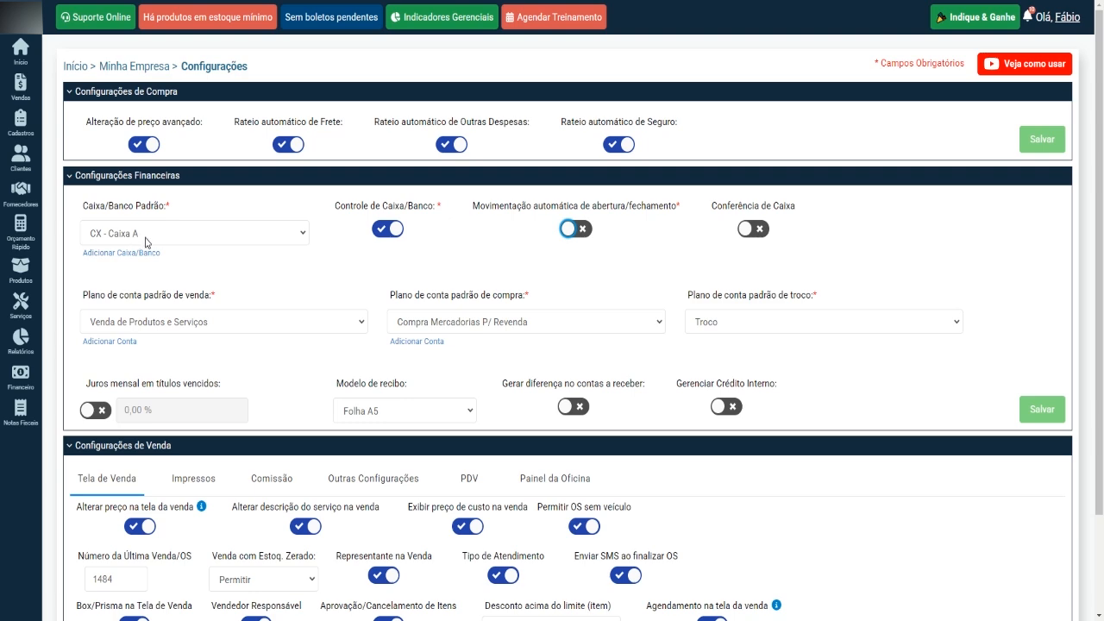
key("ctrl+shift+Tab")
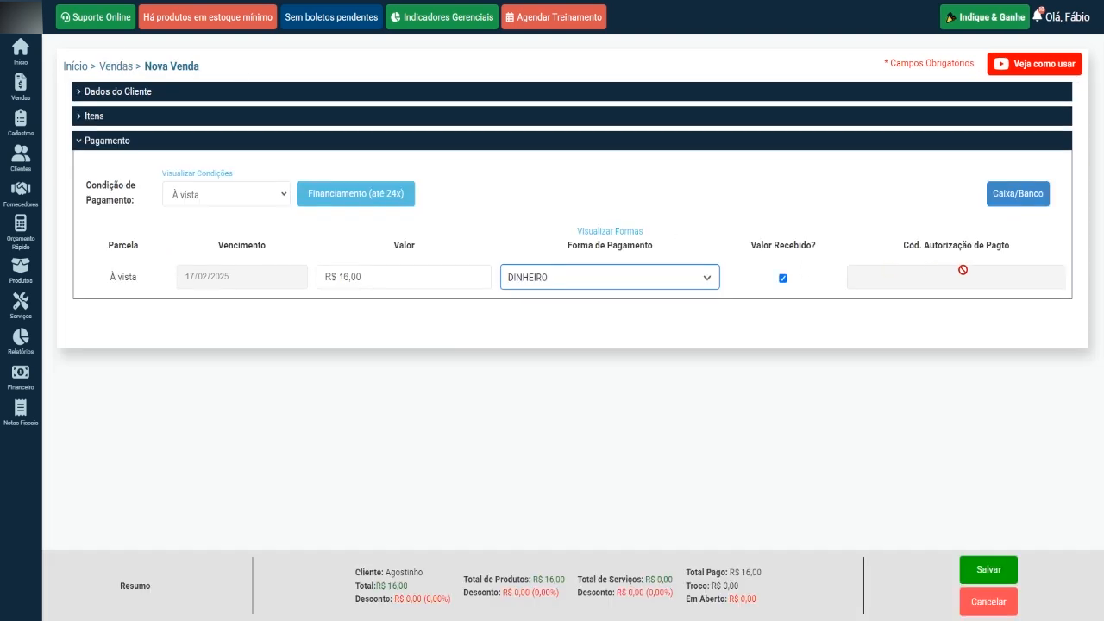
left_click(1019, 195)
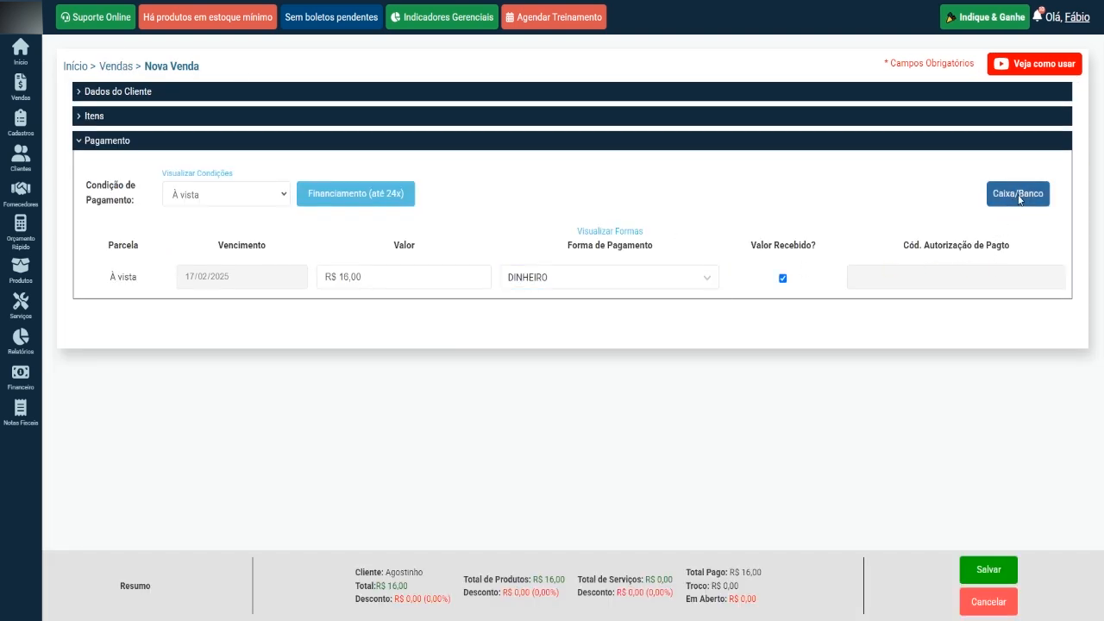
left_click(868, 132)
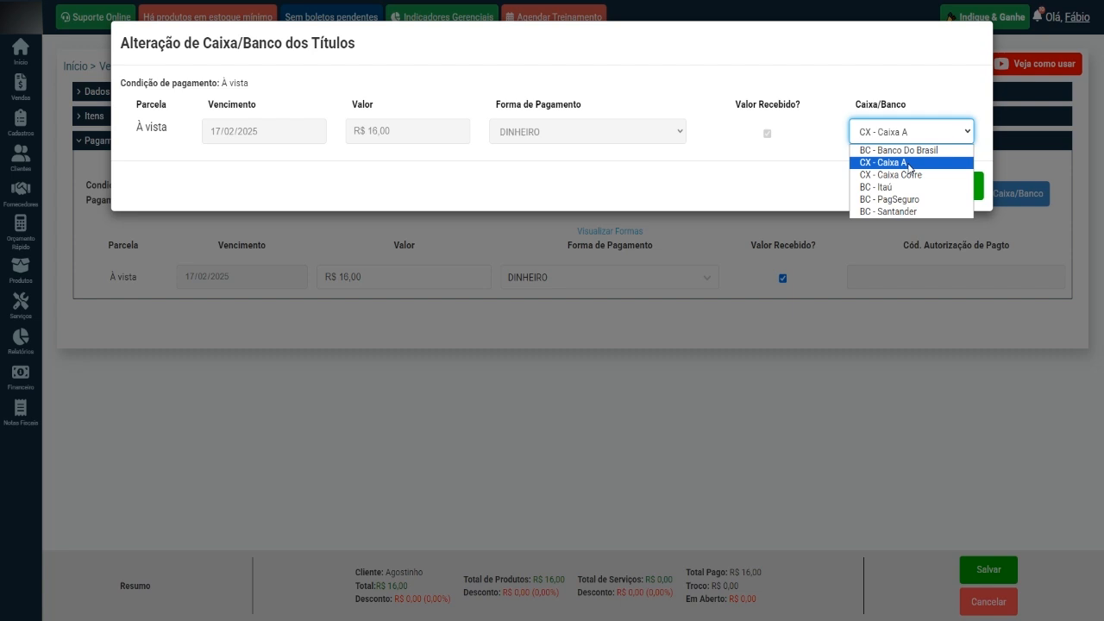
left_click(813, 180)
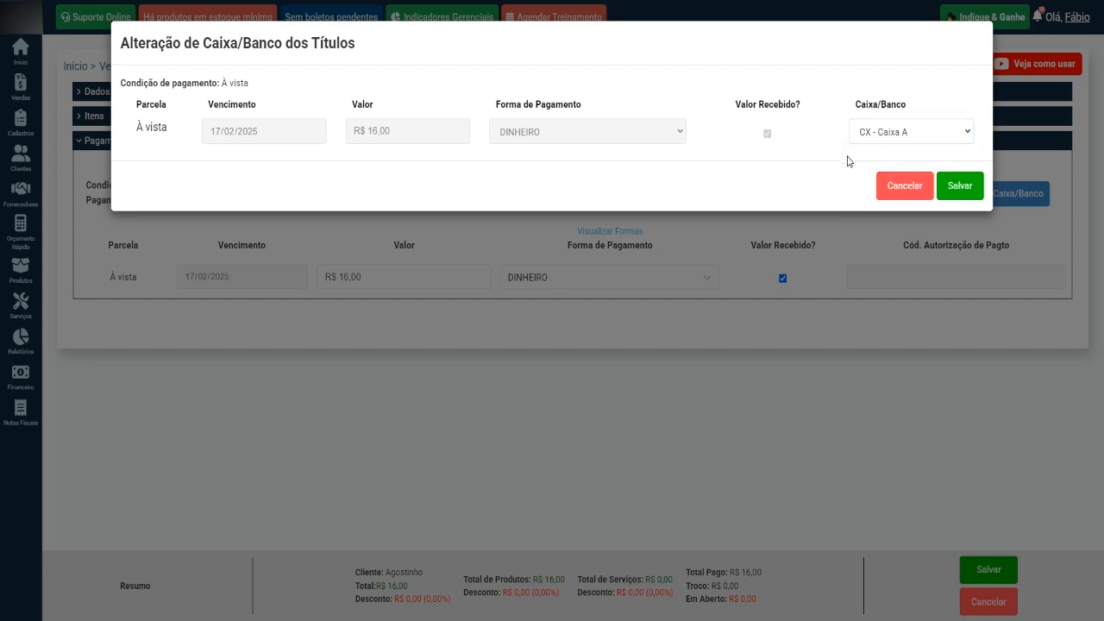
left_click(880, 134)
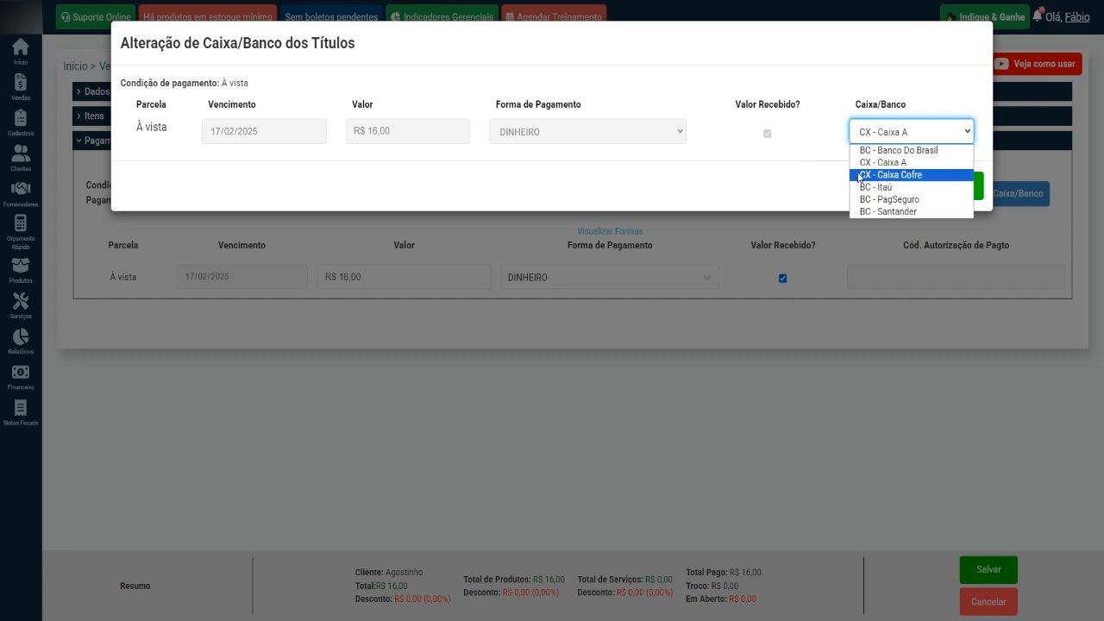
left_click(811, 168)
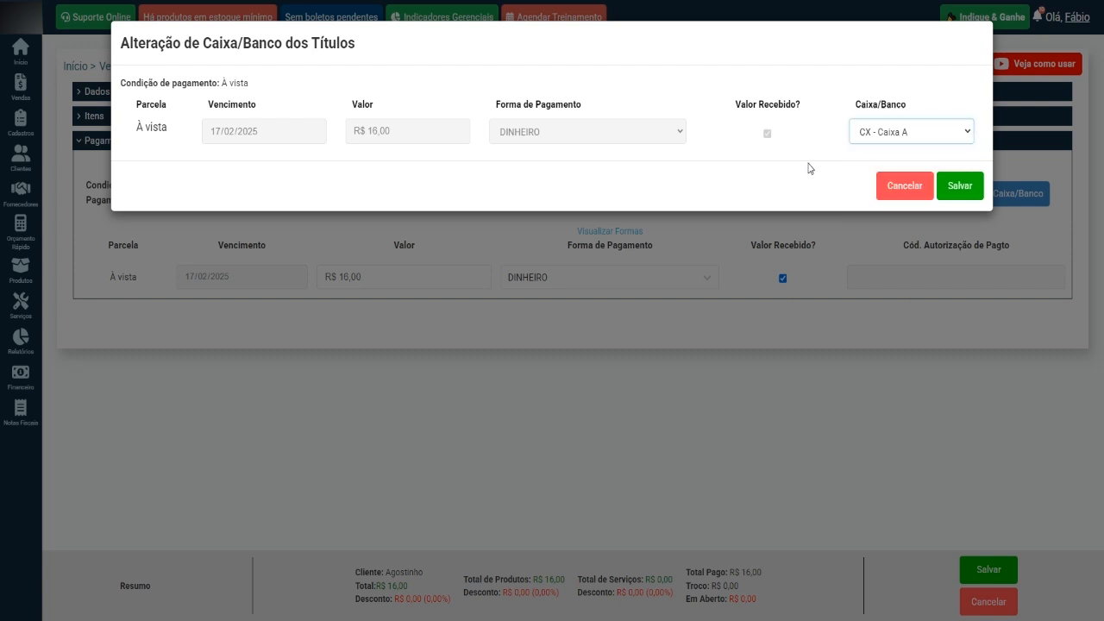
left_click(961, 188)
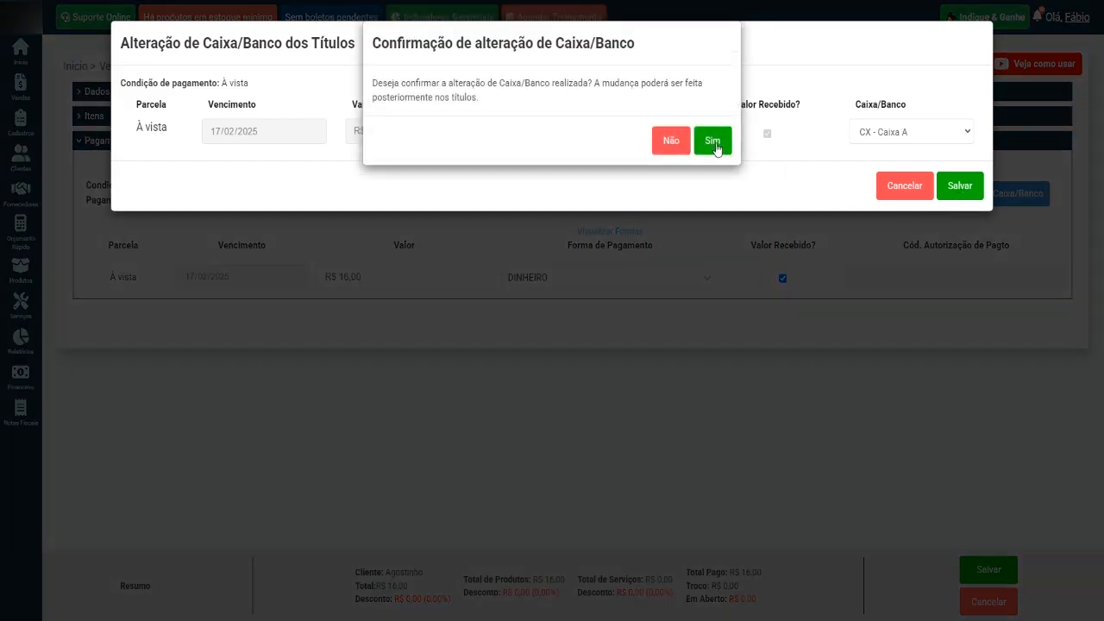
left_click(712, 141)
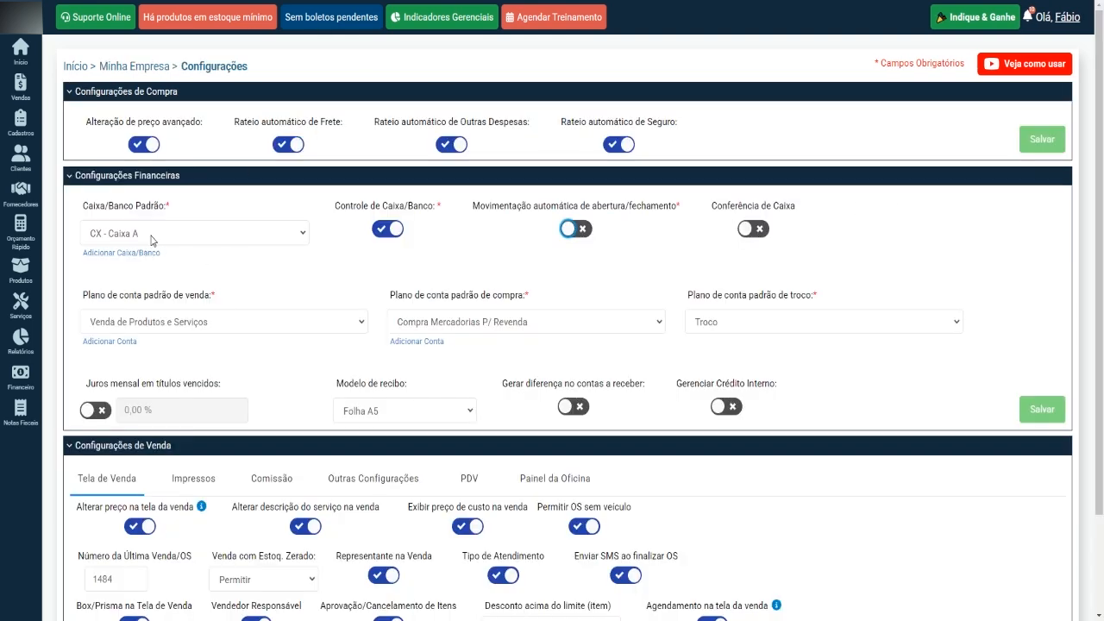
Try BC - Banco Do Brasil as the Caixa/Banco Padrão in Configurações, and set it back to CX - Caixa A.
left_click(246, 244)
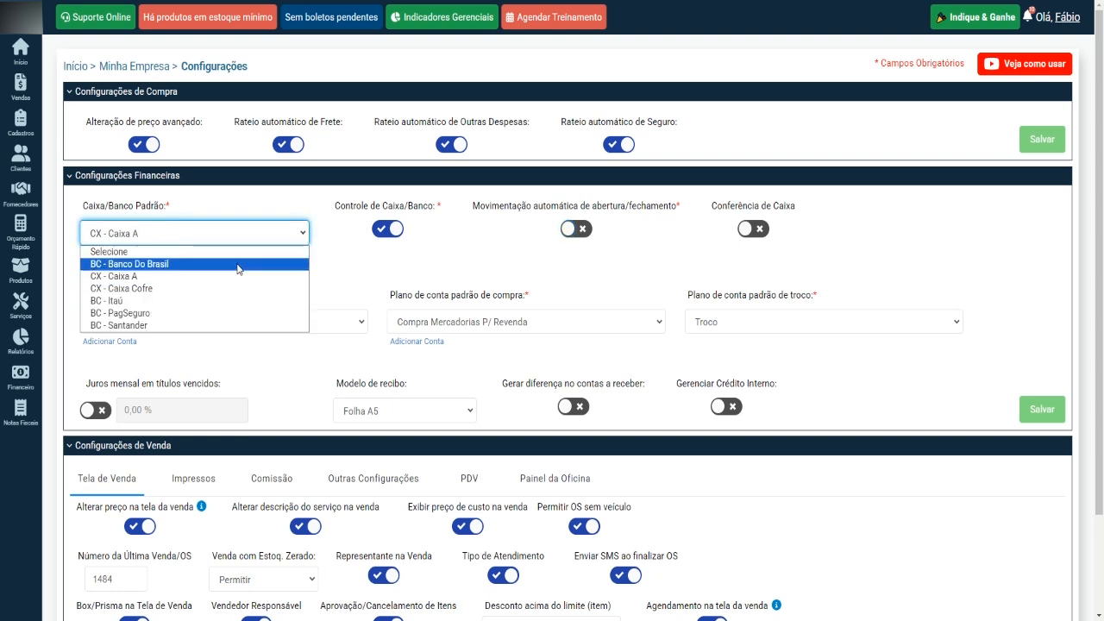
left_click(238, 270)
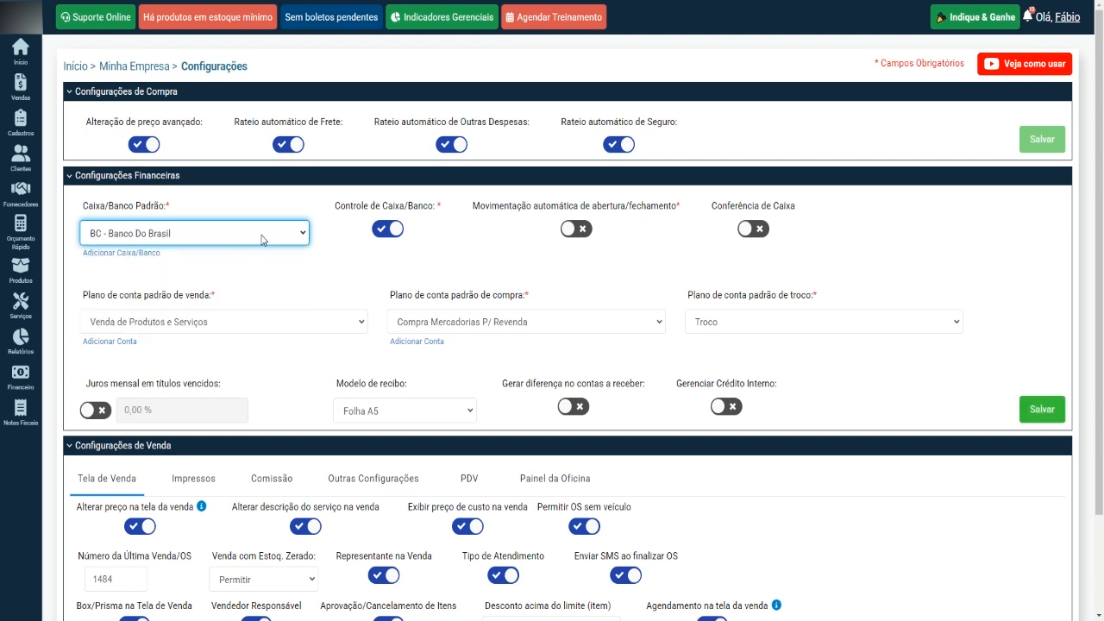
left_click(263, 240)
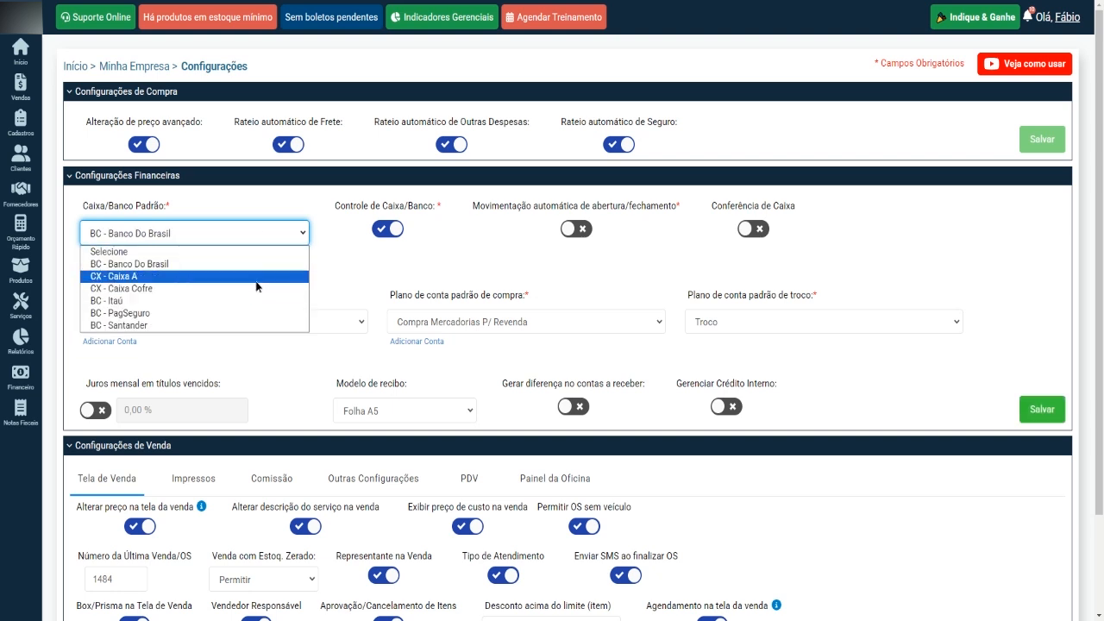
left_click(256, 277)
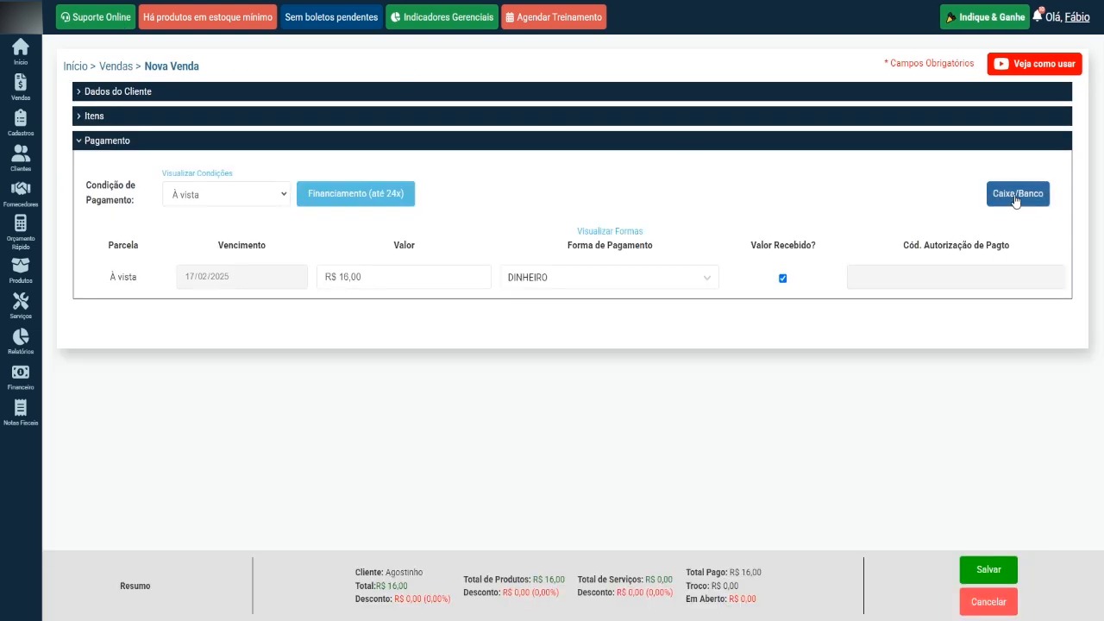
Review the Caixa/Banco choices for the sale's À vista installment and cancel the dialog without changing them.
left_click(1015, 201)
left_click(945, 136)
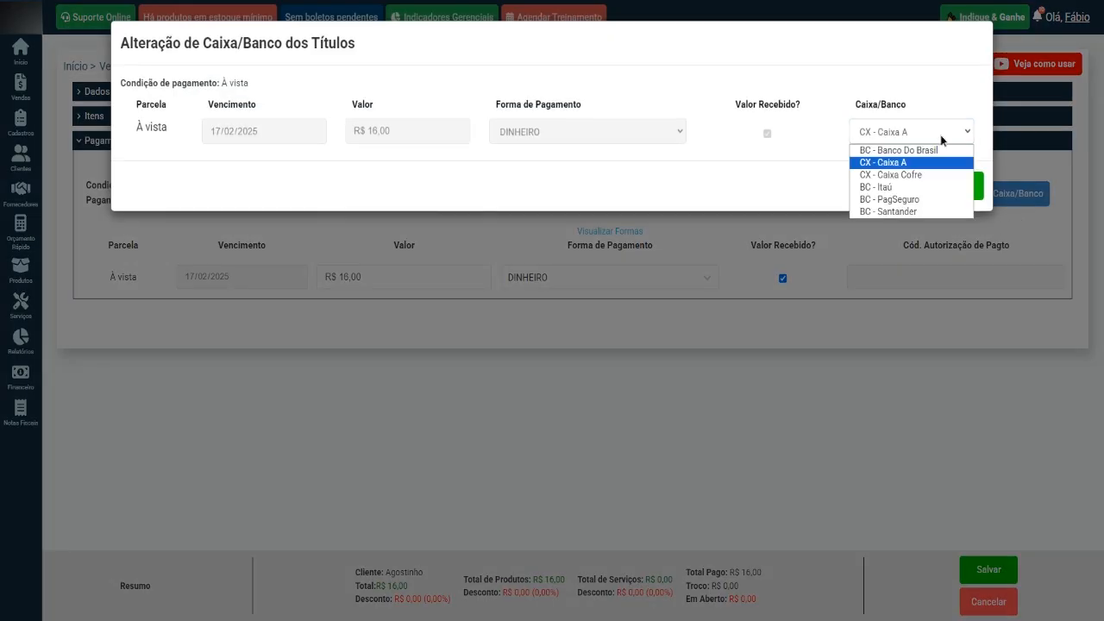
left_click(929, 97)
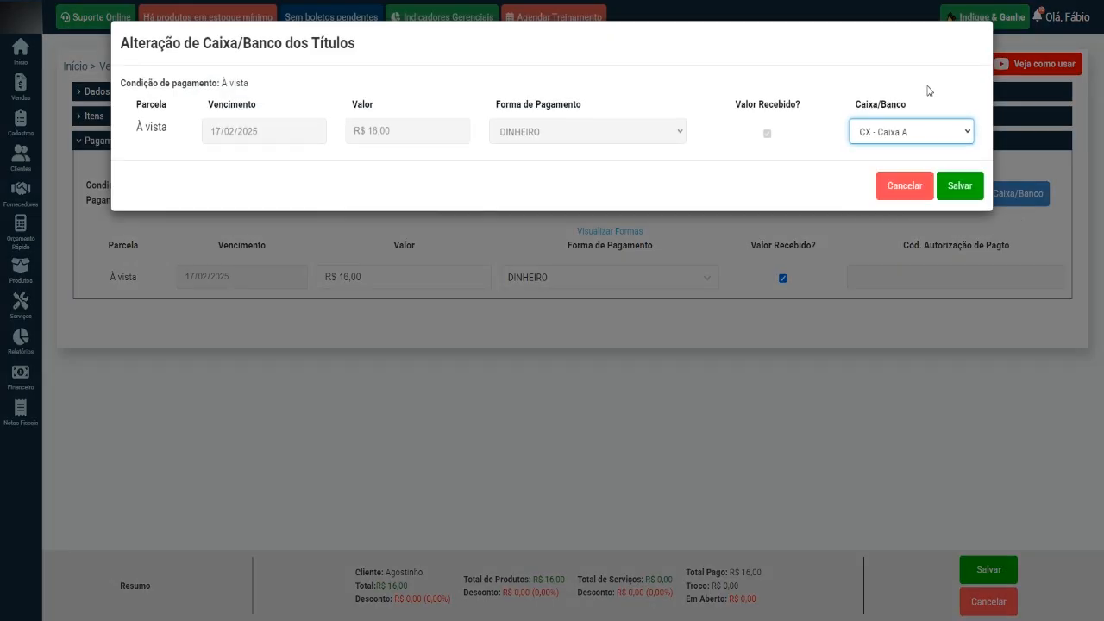
left_click(910, 199)
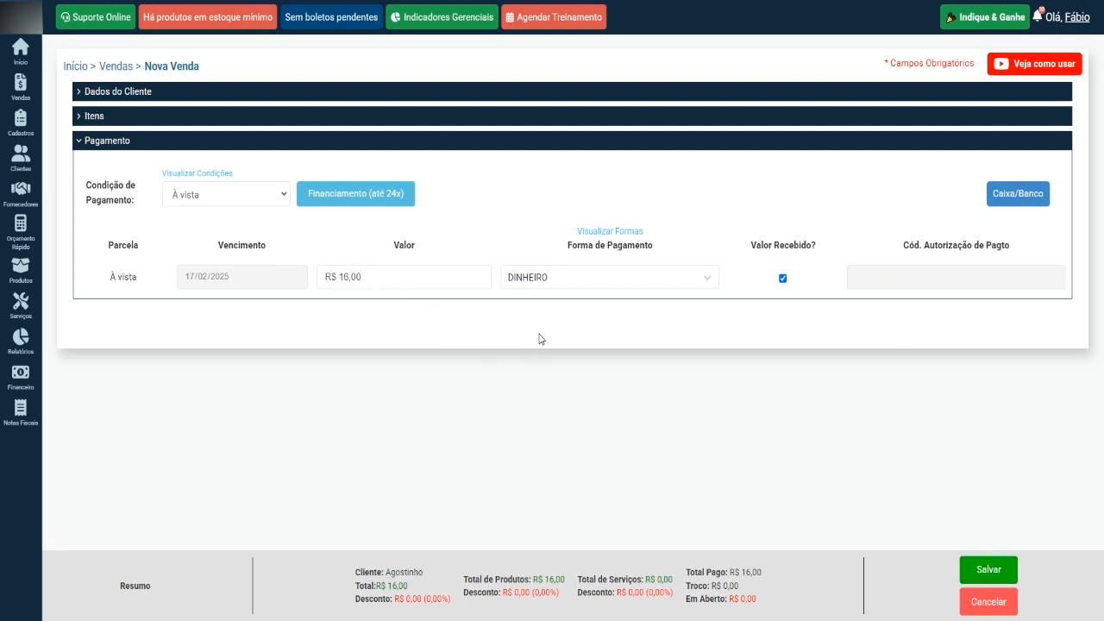
Save and finalize the sale, and open the list of Caixa openings and closings.
left_click(1011, 578)
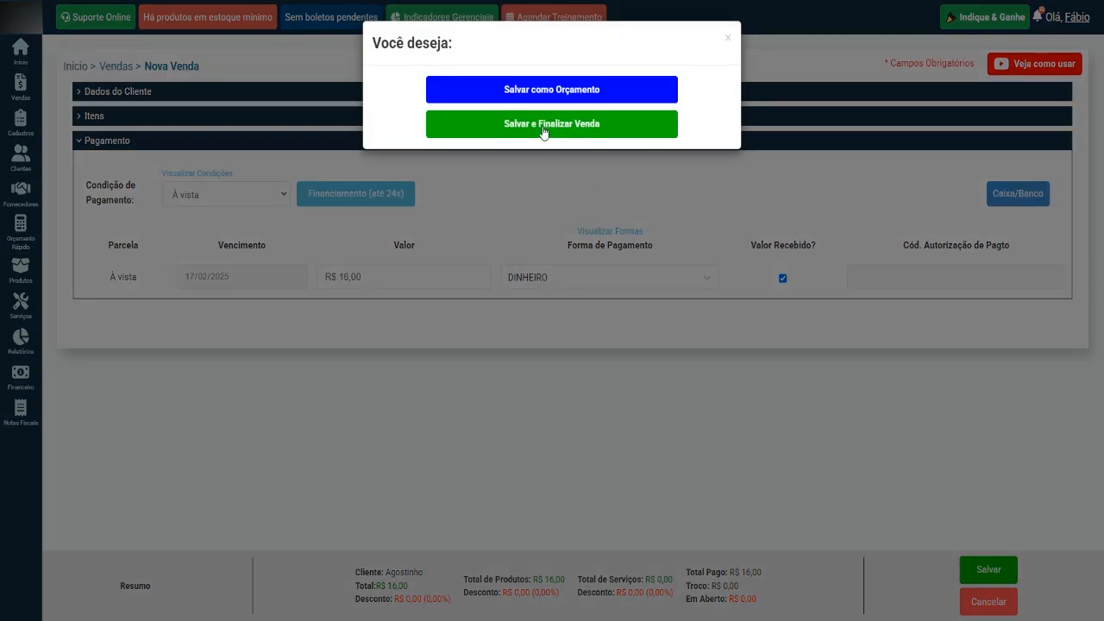
left_click(544, 127)
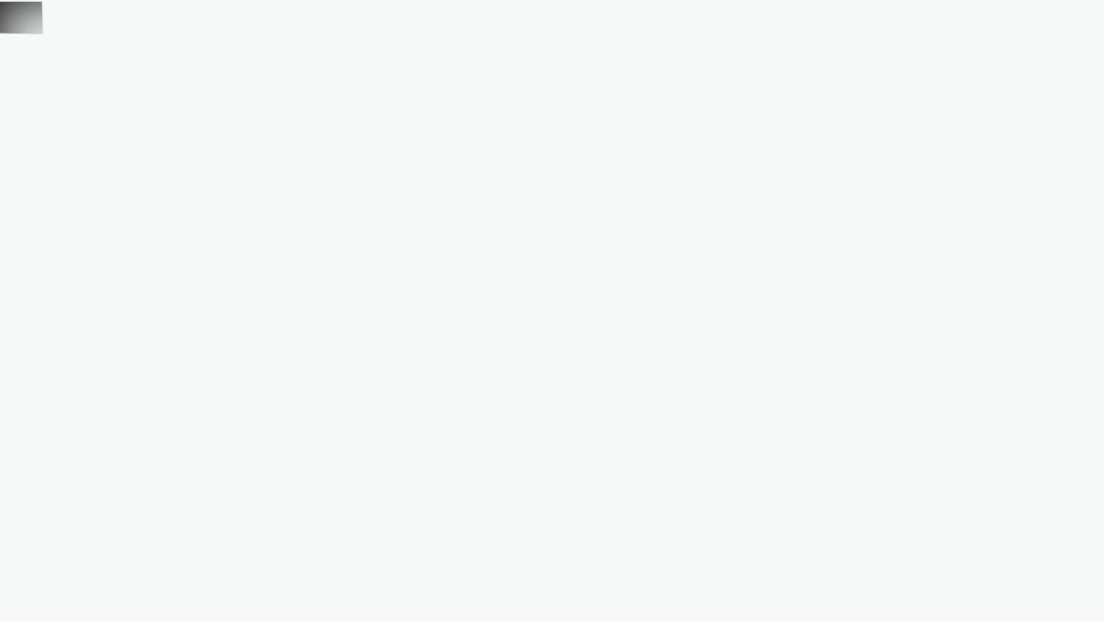
mouse_move(12, 90)
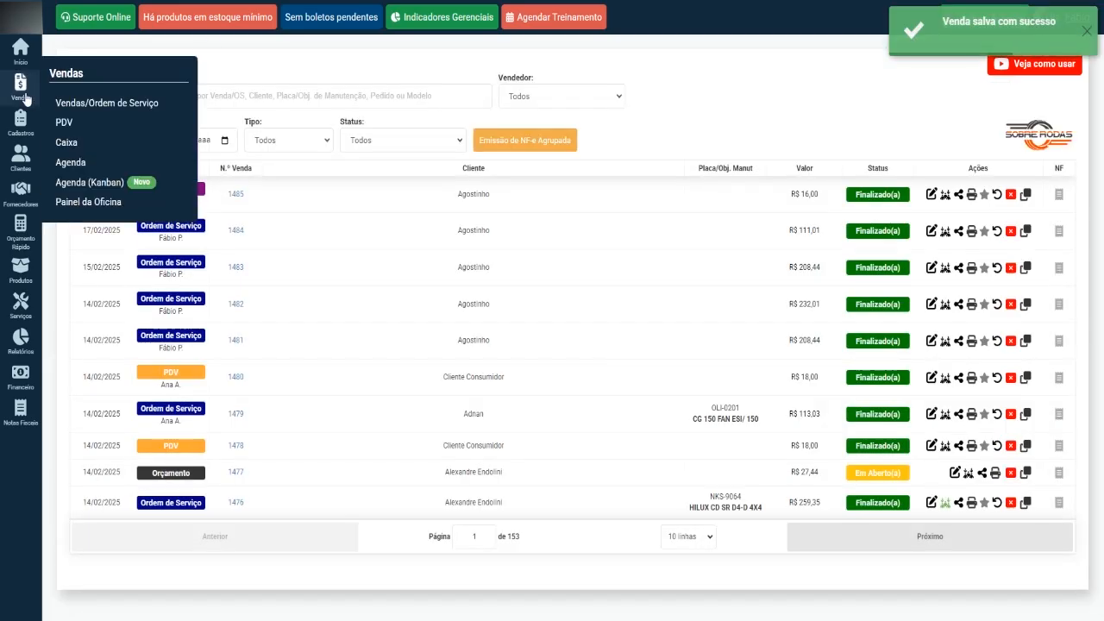
left_click(77, 149)
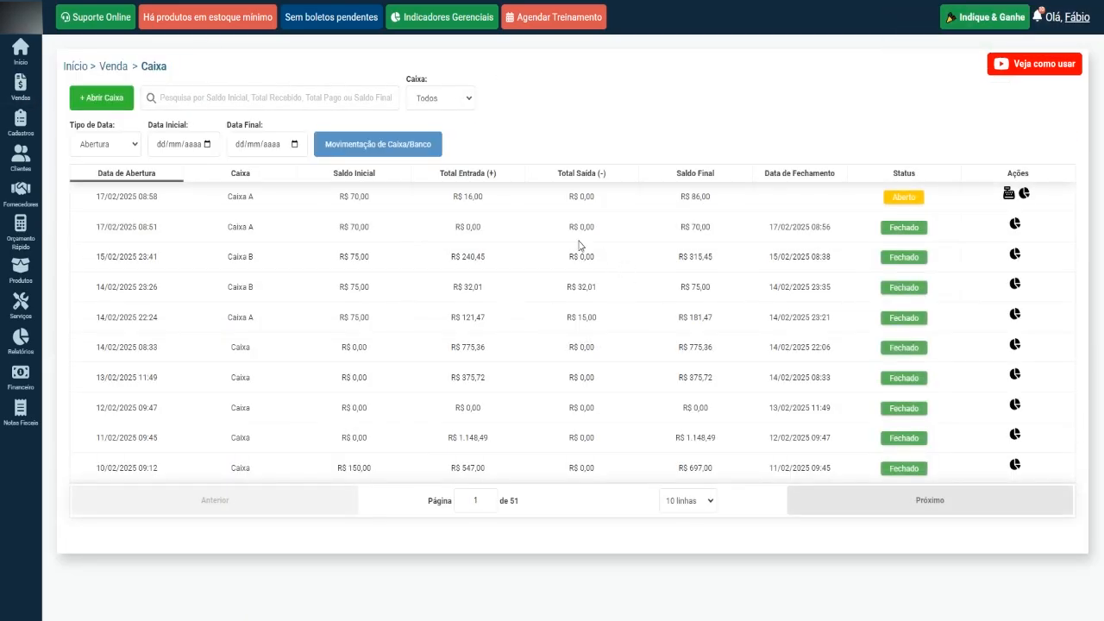
Examine the Total Entrada and Saldo Inicial of the open Caixa A session.
left_click_drag(440, 204, 497, 204)
left_click_drag(346, 204, 381, 204)
left_click_drag(463, 199, 486, 200)
left_click(509, 226)
Close the open Caixa A session and confirm the closing.
left_click(1008, 195)
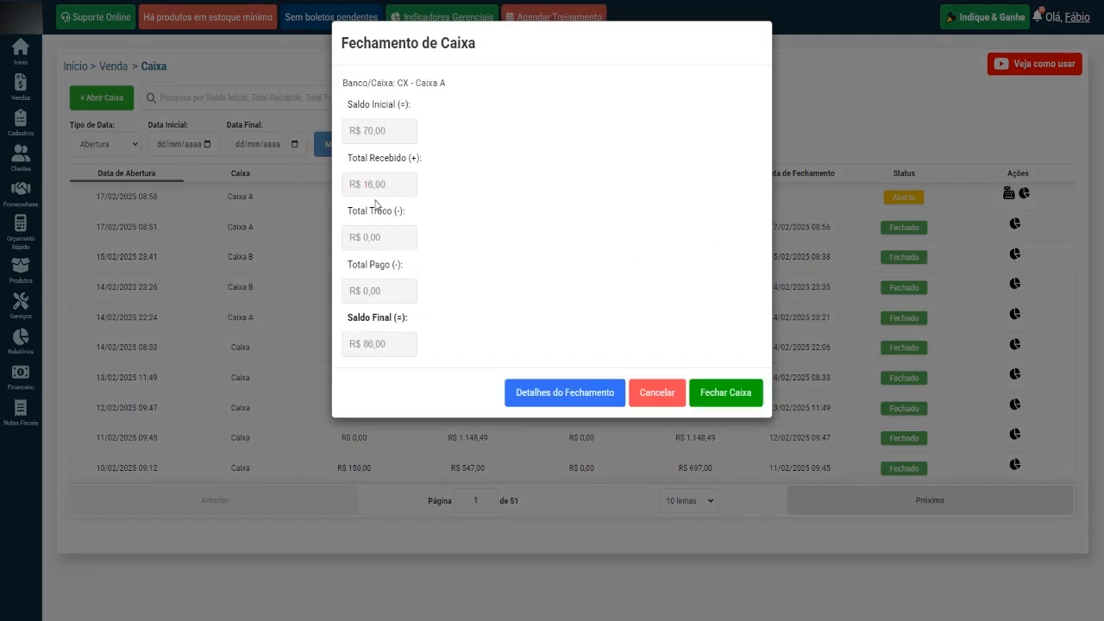
left_click(740, 393)
left_click(721, 144)
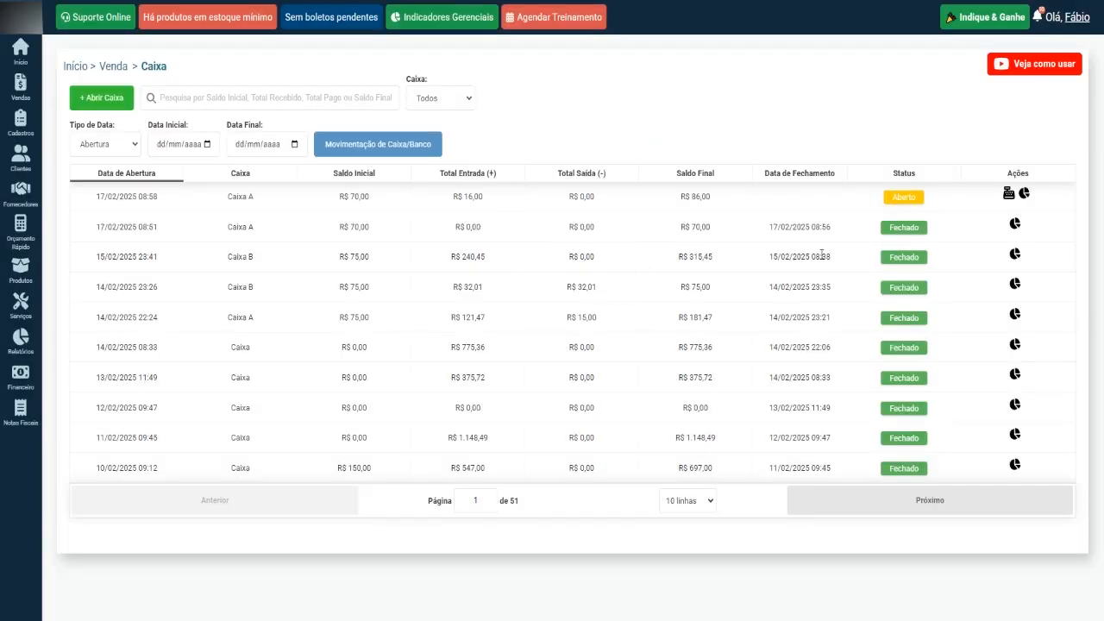
Open the closing report for the latest Caixa A session and examine its DINHEIRO total, Saldo Anterior and Fechamento de Caixa amounts.
left_click(1025, 195)
key("ctrl+Tab")
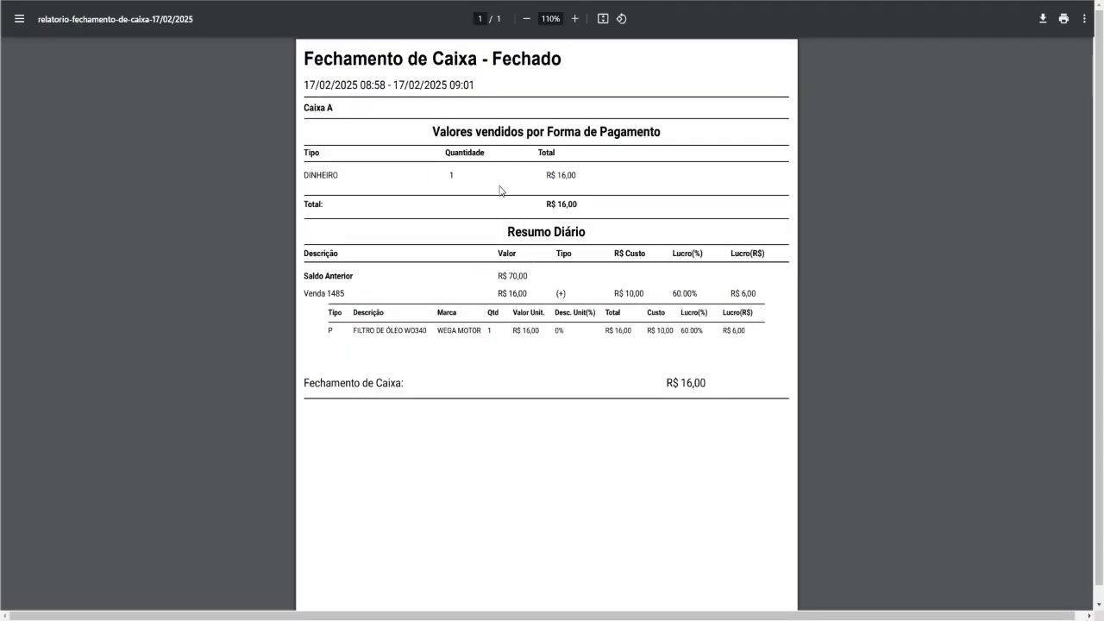
double_click(557, 177)
double_click(511, 278)
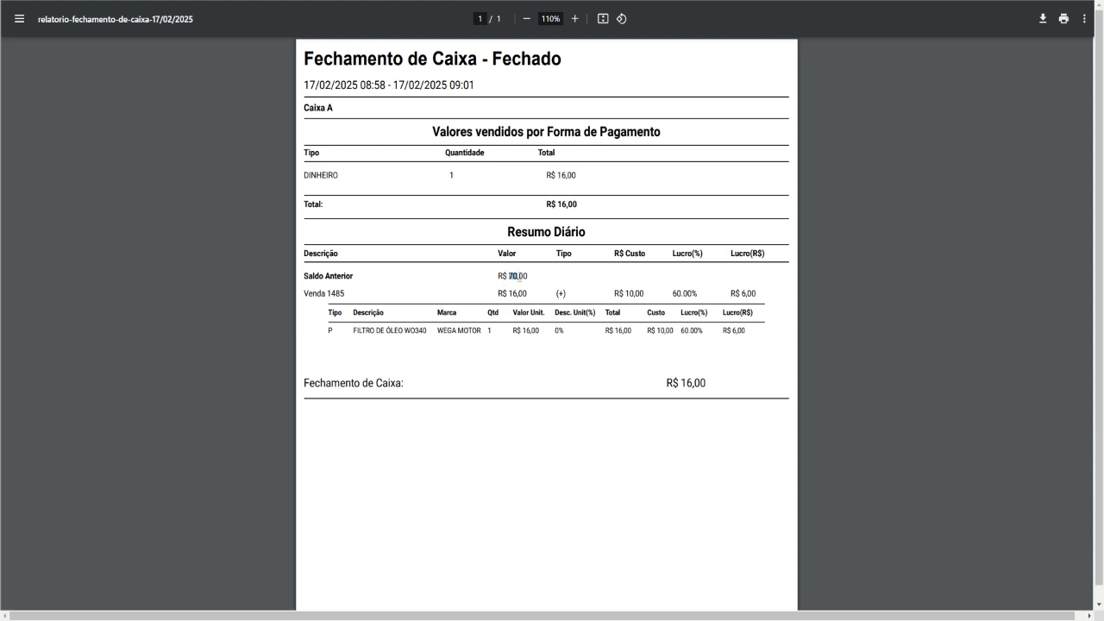
left_click(543, 308)
double_click(692, 383)
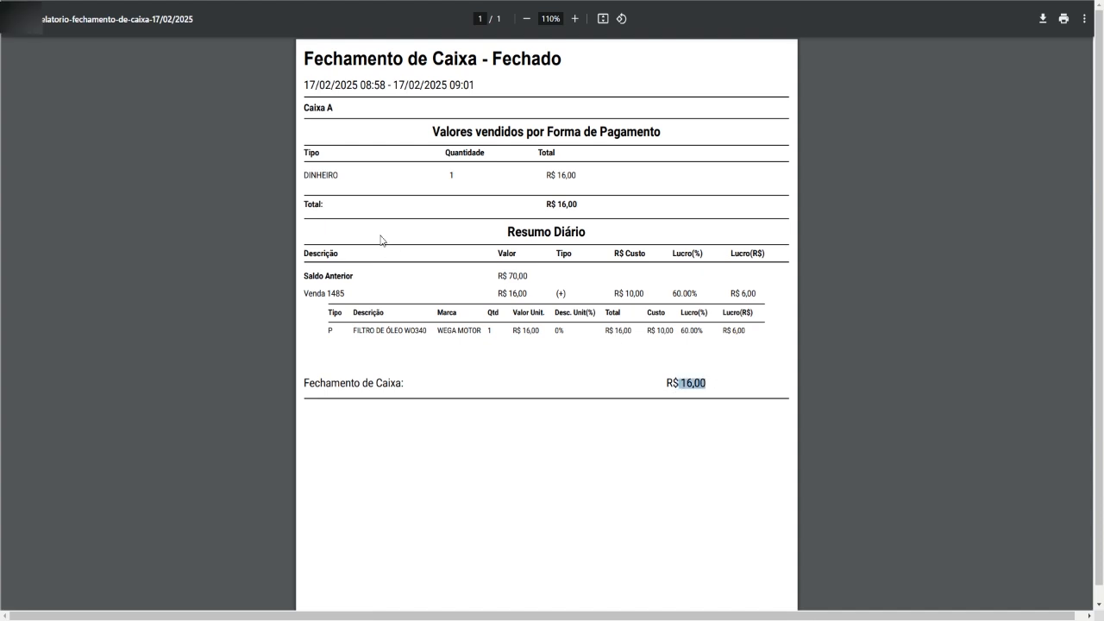
left_click(138, 1)
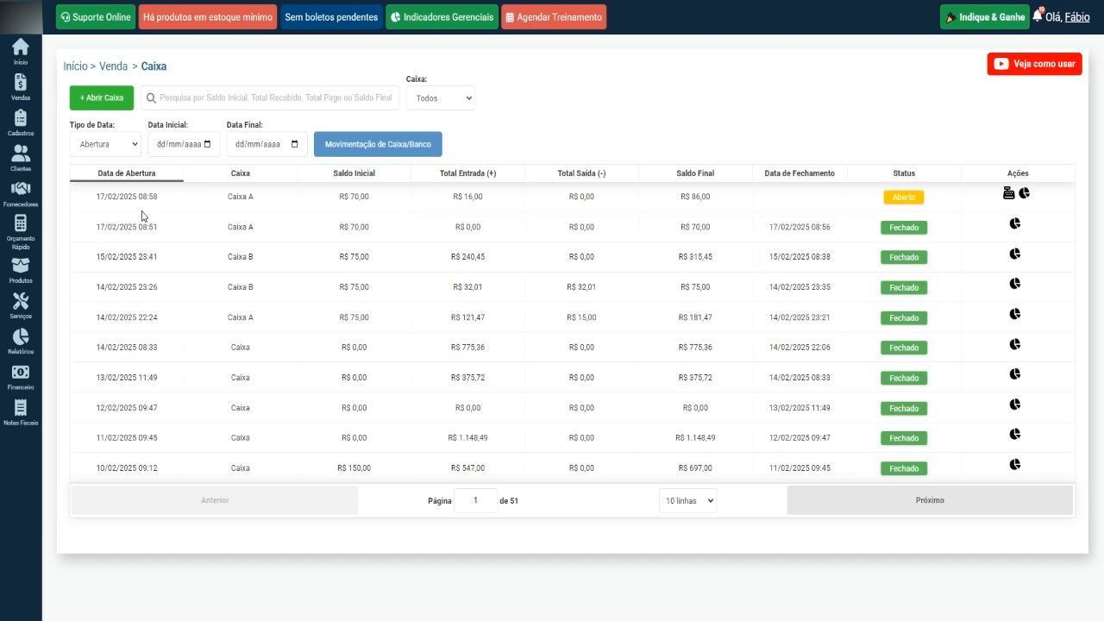
View Caixa A's 2025 monthly balances in the Caixa/Bancos register, examine the Fevereiro balance and close the view.
mouse_move(19, 125)
mouse_move(87, 187)
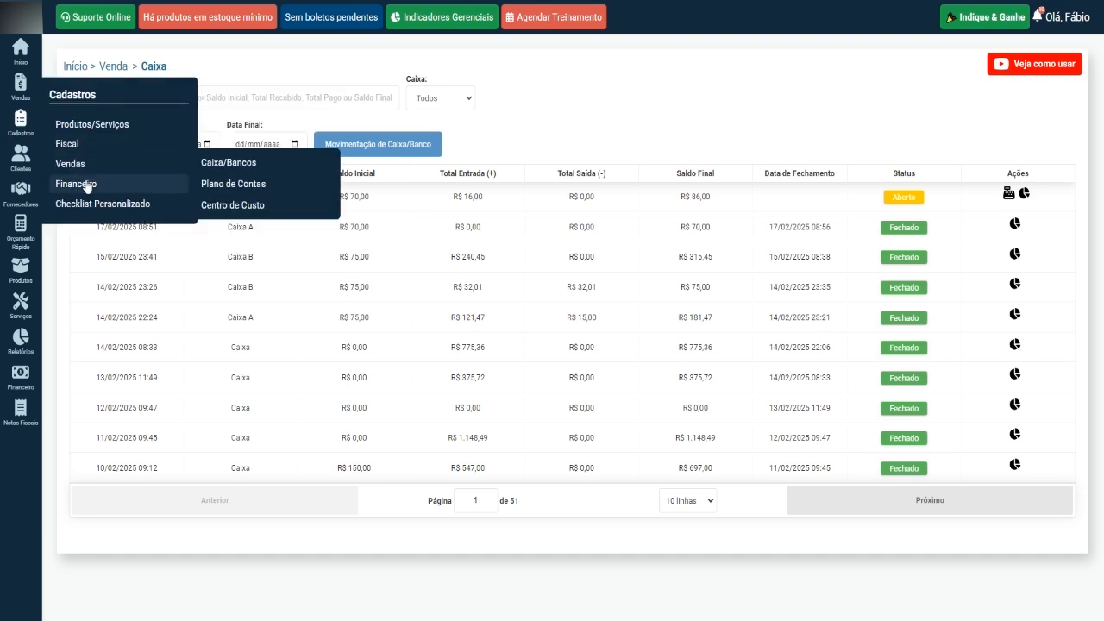
left_click(240, 163)
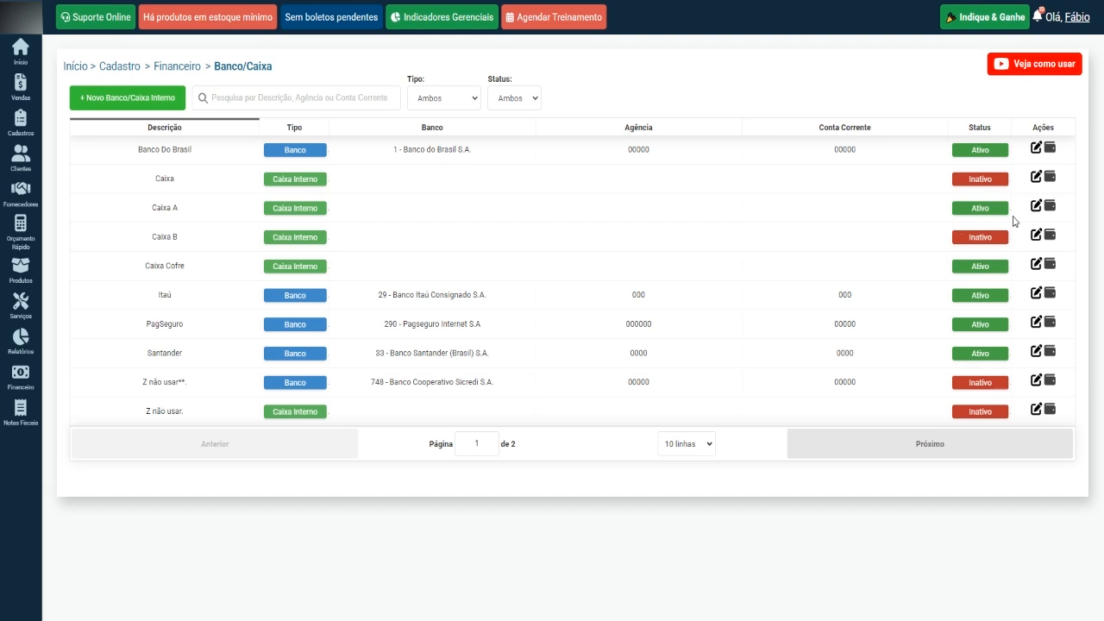
left_click(1051, 210)
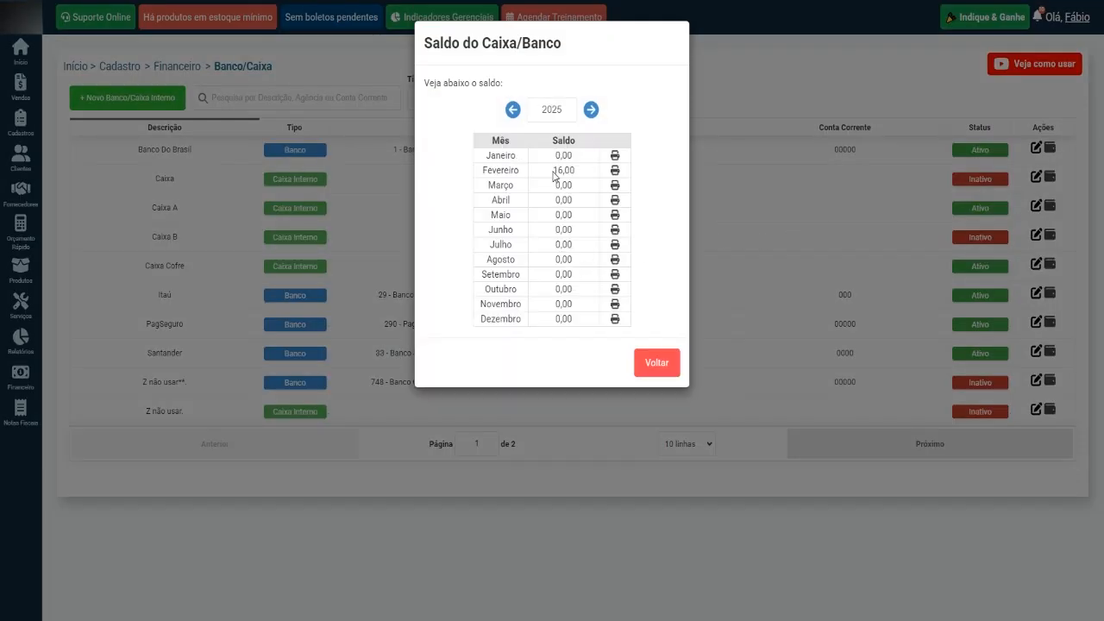
left_click_drag(552, 170, 577, 175)
left_click(544, 178)
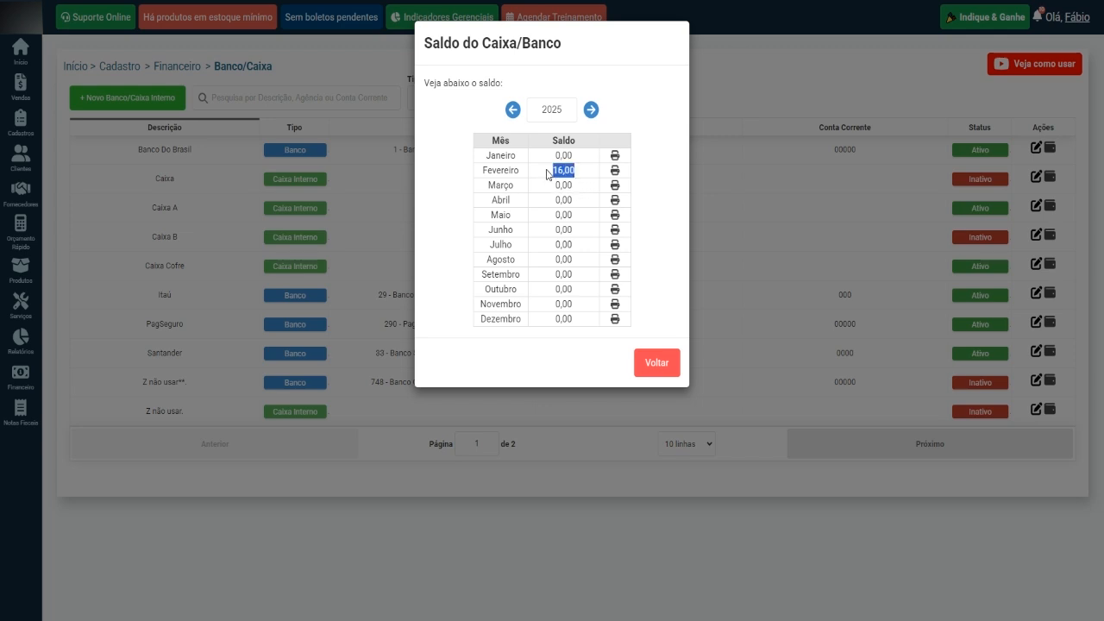
left_click(659, 364)
Review where Caixa/Bancos and Caixa are accessed, and revisit the Movimentação automática de abertura/fechamento setting in Configurações.
mouse_move(19, 129)
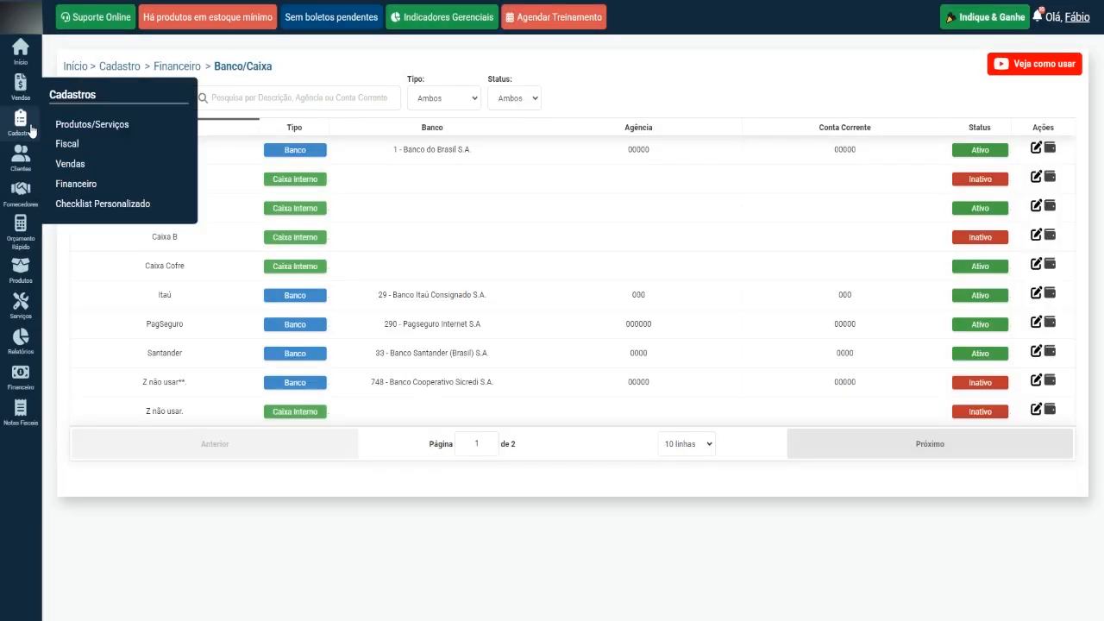
mouse_move(76, 184)
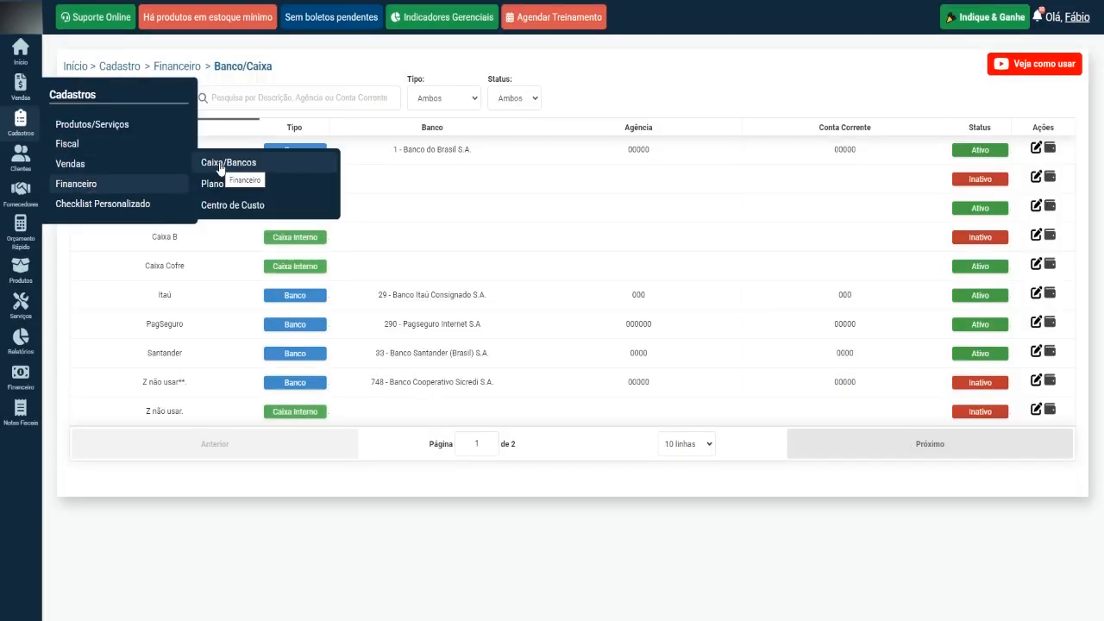
mouse_move(90, 166)
mouse_move(20, 89)
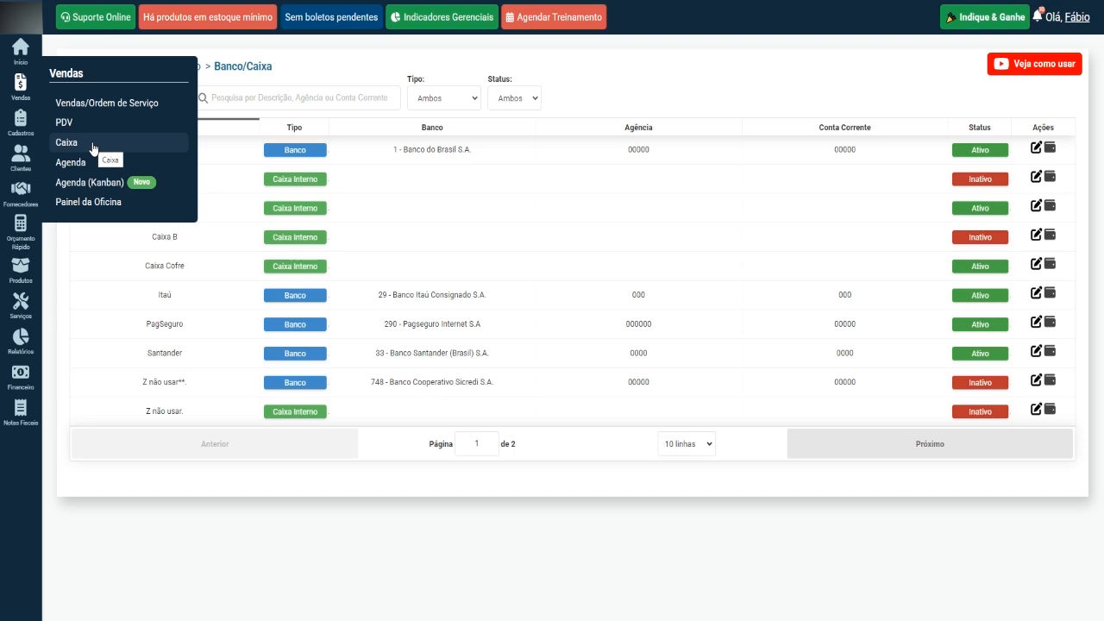
left_click(93, 148)
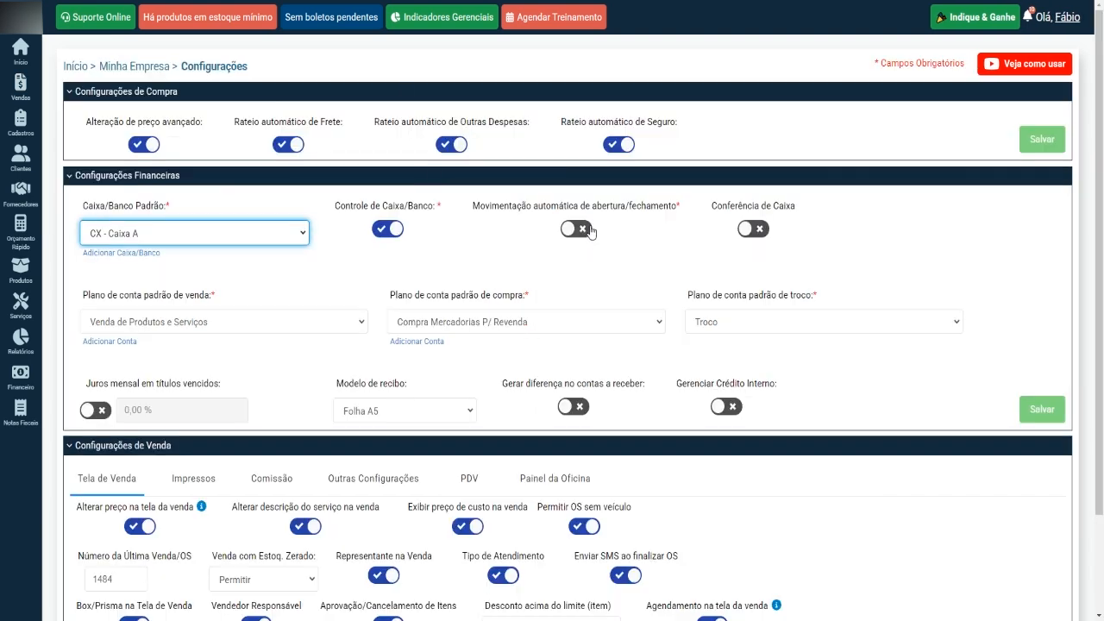
left_click(576, 230)
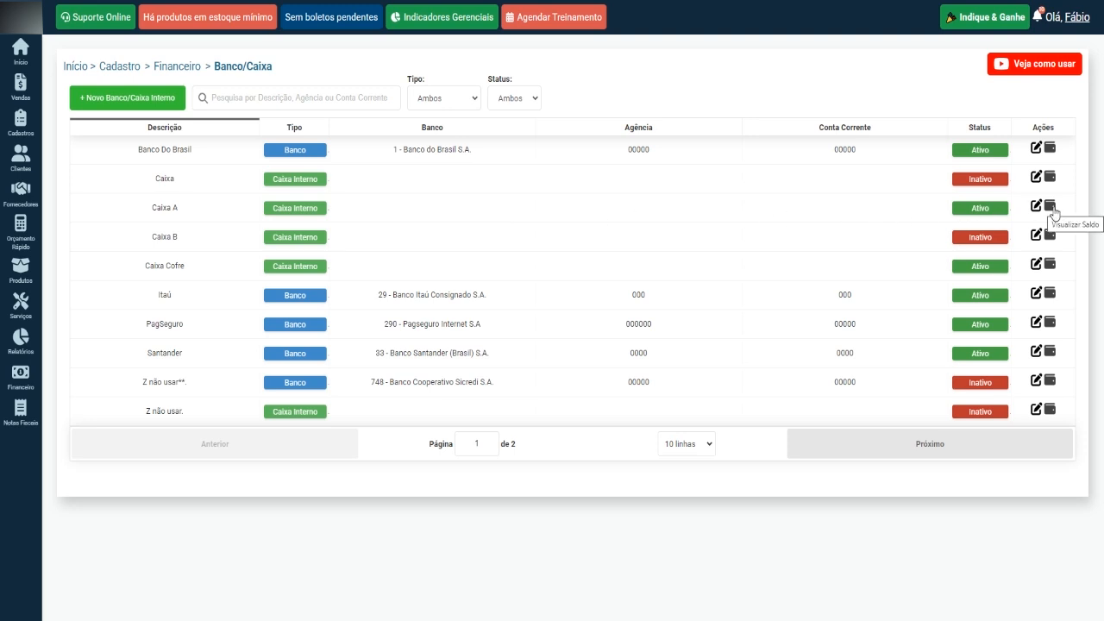
Check Caixa A's Fevereiro 2025 balance in its Saldo do Caixa/Banco view and return to the register.
left_click(1052, 207)
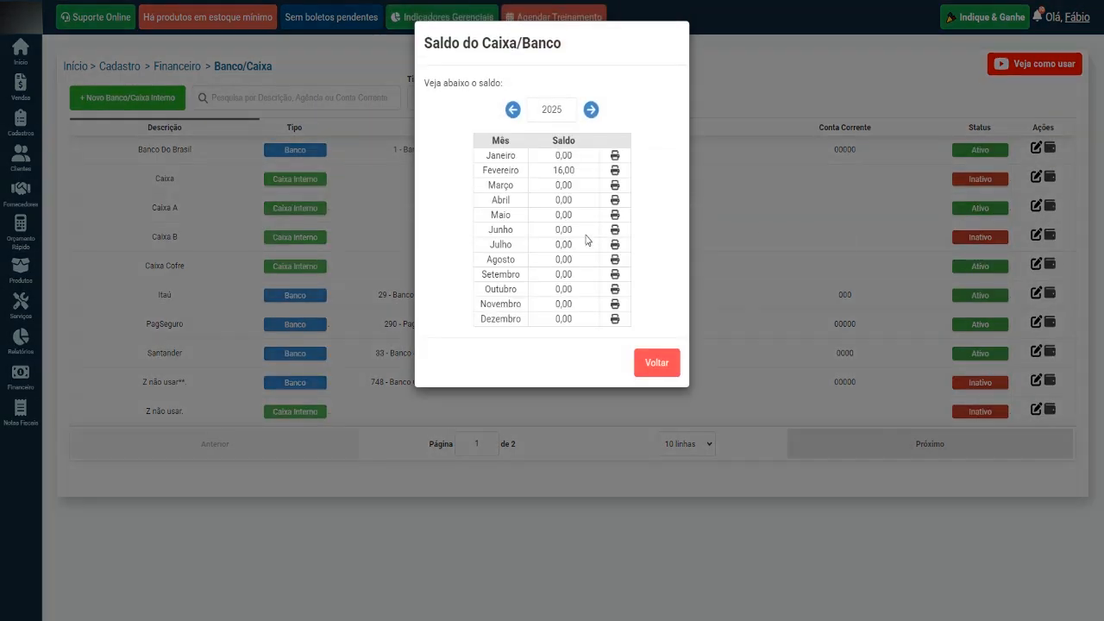
left_click_drag(544, 171, 592, 170)
left_click(653, 365)
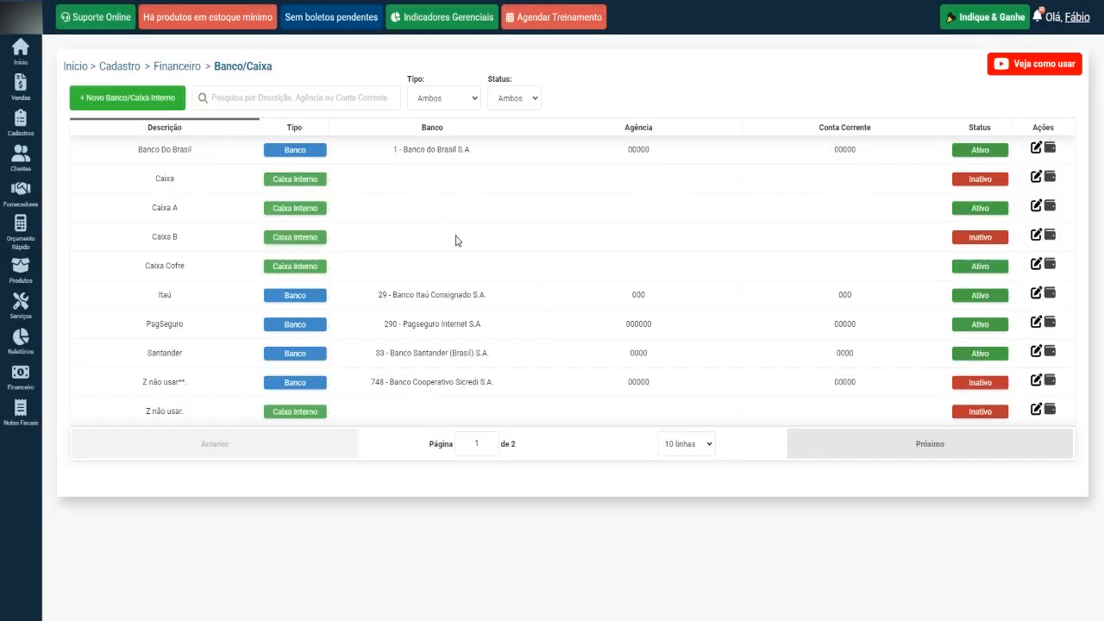
Edit the Caixa B record, switch its status to active and update it.
left_click(1035, 236)
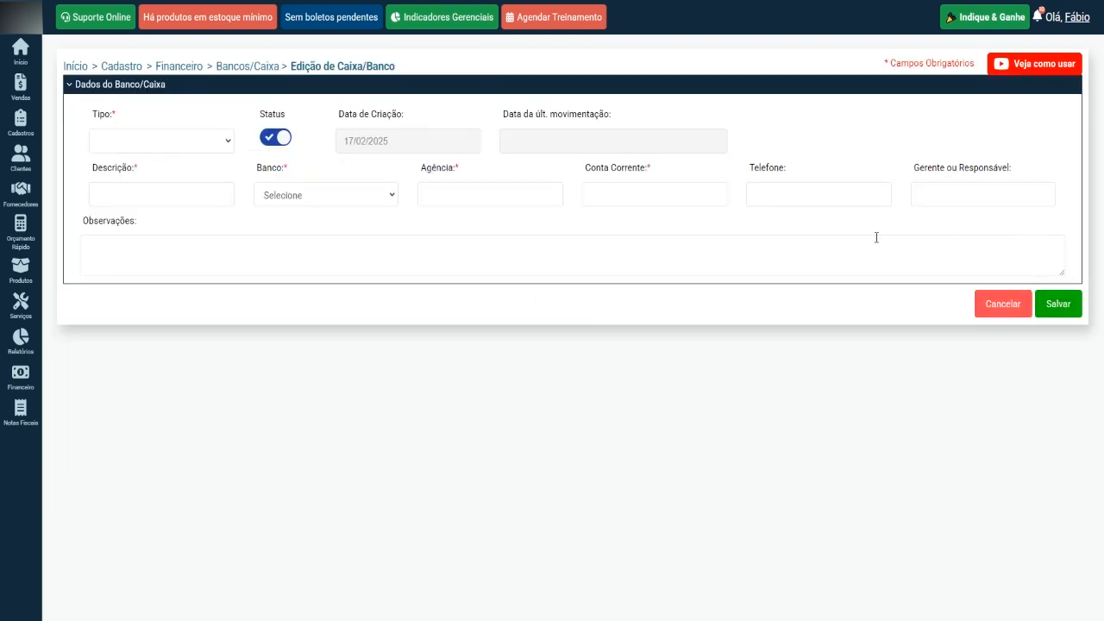
left_click(207, 192)
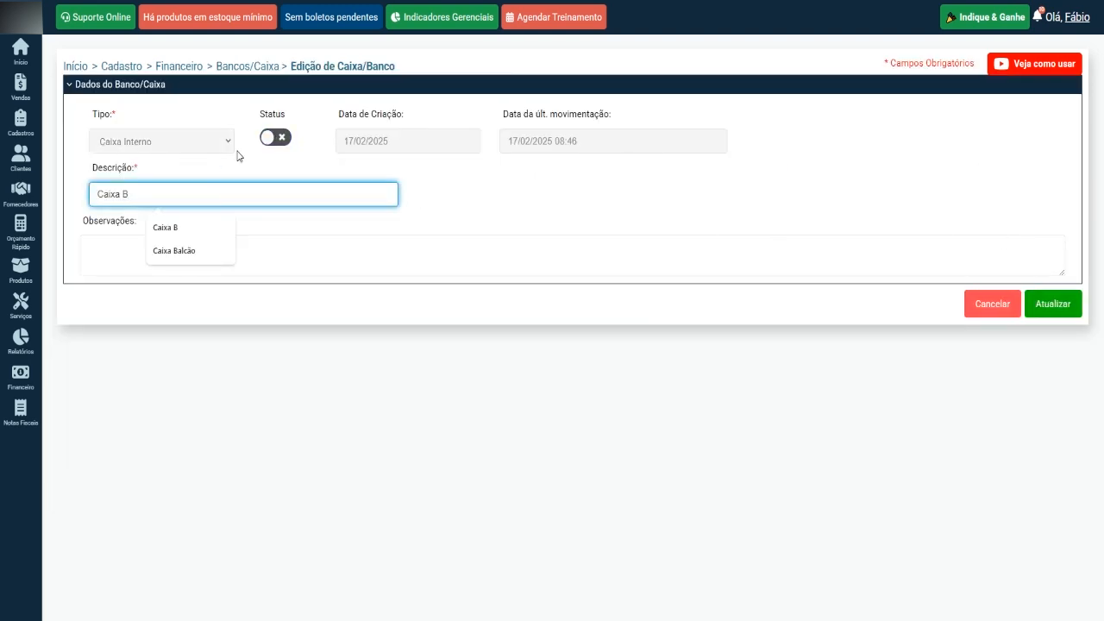
left_click(269, 138)
left_click(1063, 313)
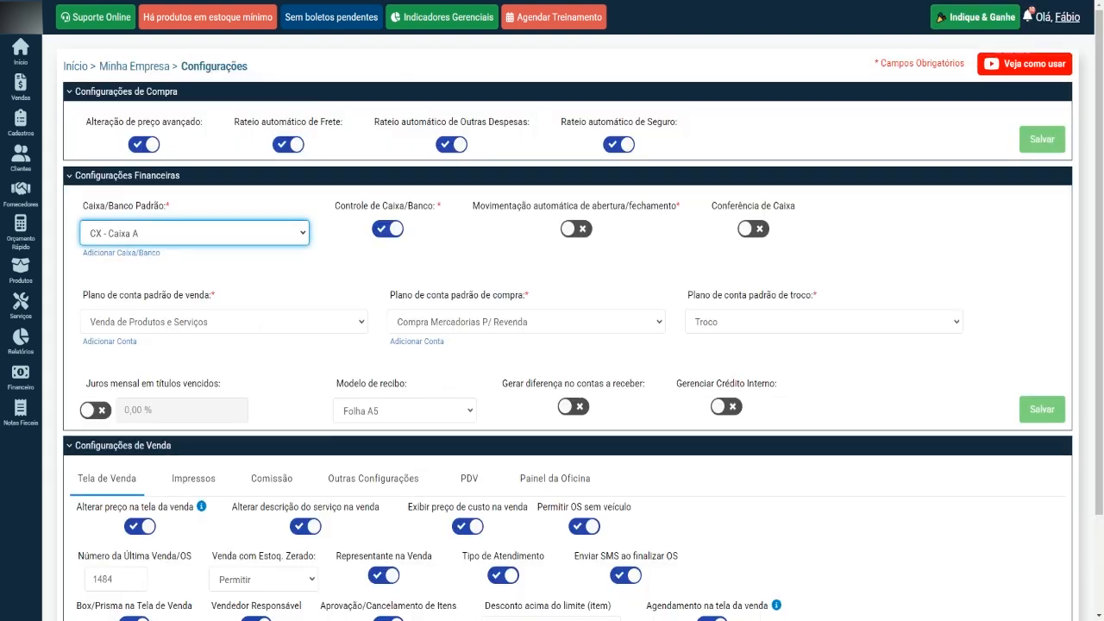
Review the Caixa/Banco Padrão options in Configurações, and check the Caixa A and Caixa B entries in the Banco/Caixa register.
left_click(295, 237)
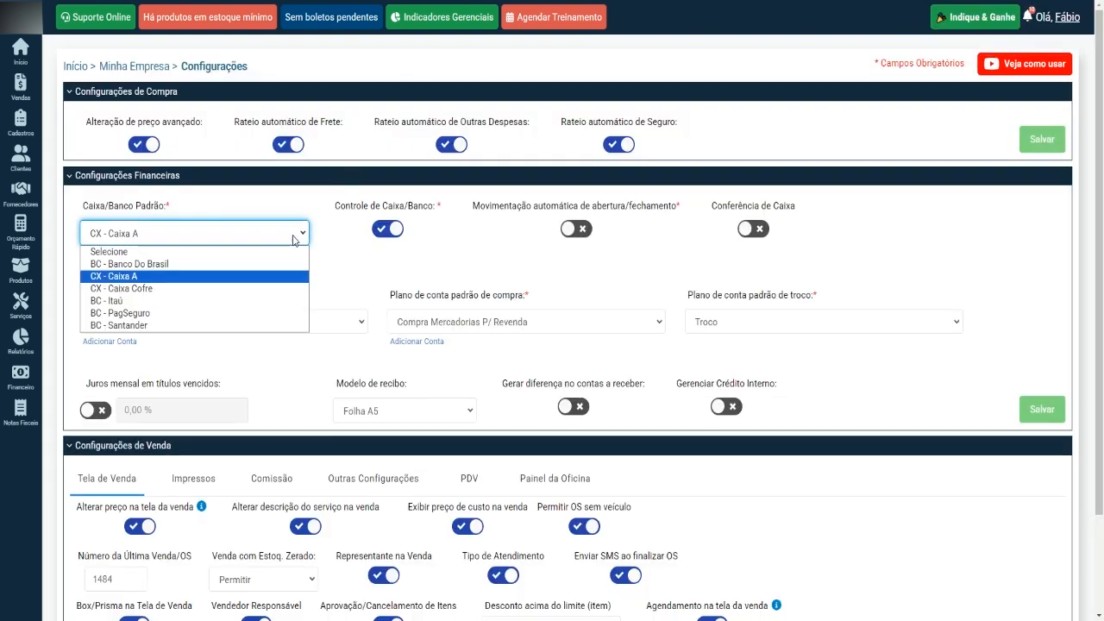
left_click(344, 238)
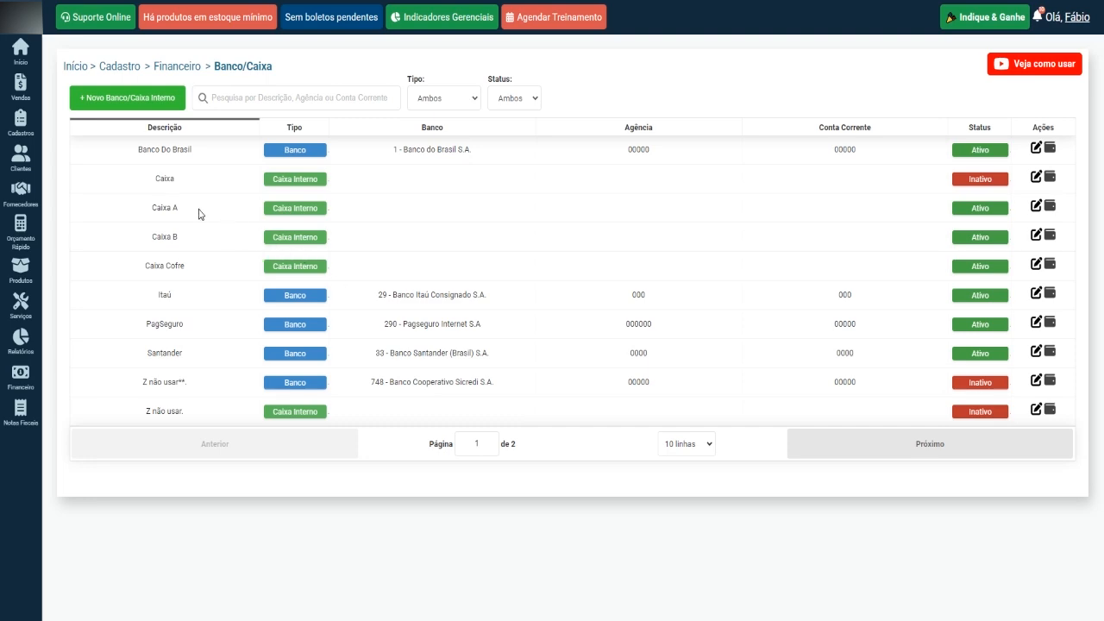
left_click_drag(197, 212, 123, 216)
left_click_drag(234, 242, 123, 244)
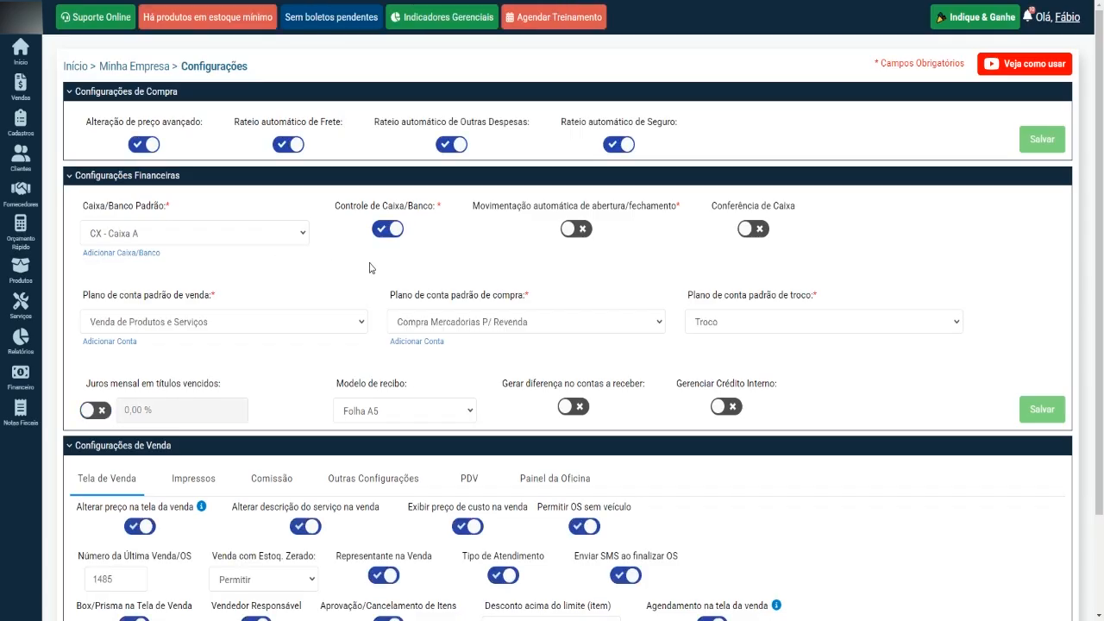
Set Caixa/Banco Padrão to CX - Caixa B, enable Movimentação automática de abertura/fechamento and Conferência de Caixa, and save the financial settings.
left_click(297, 237)
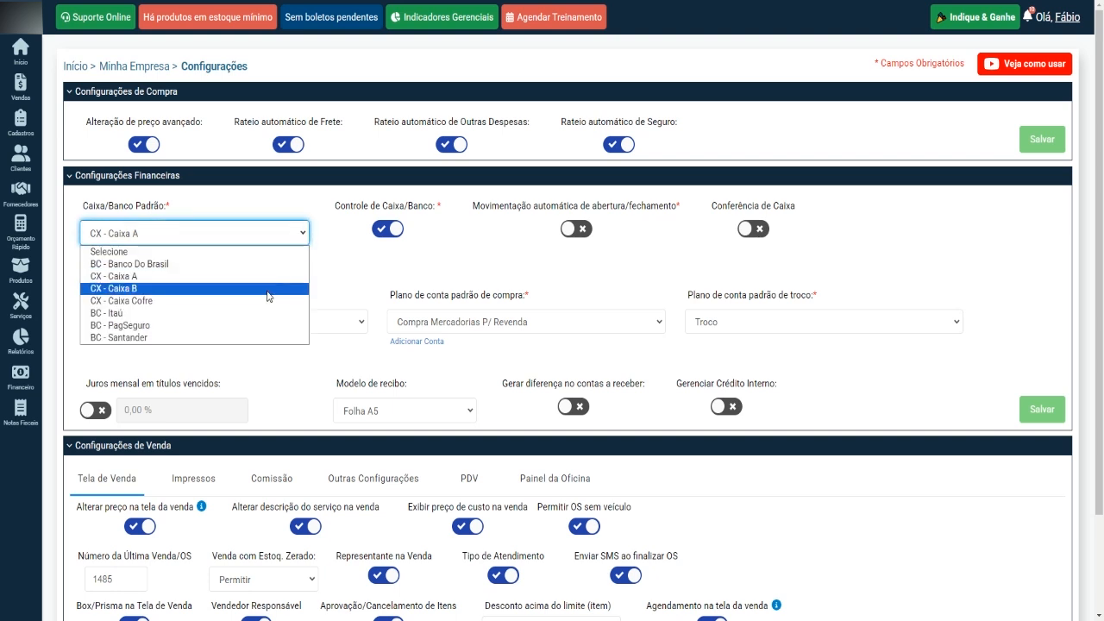
left_click(268, 289)
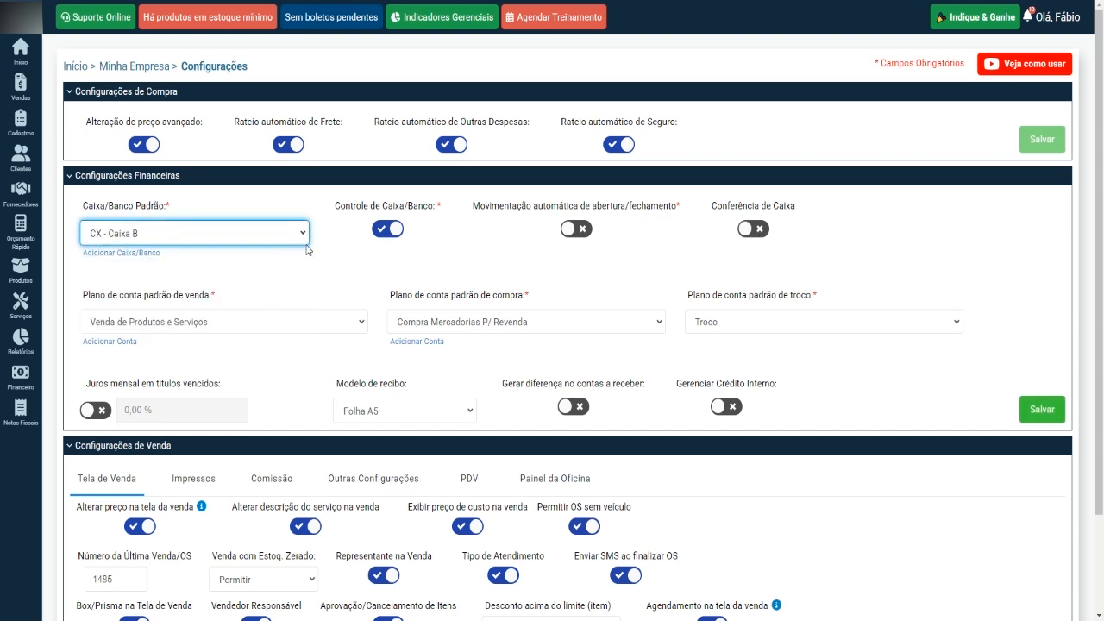
left_click(572, 230)
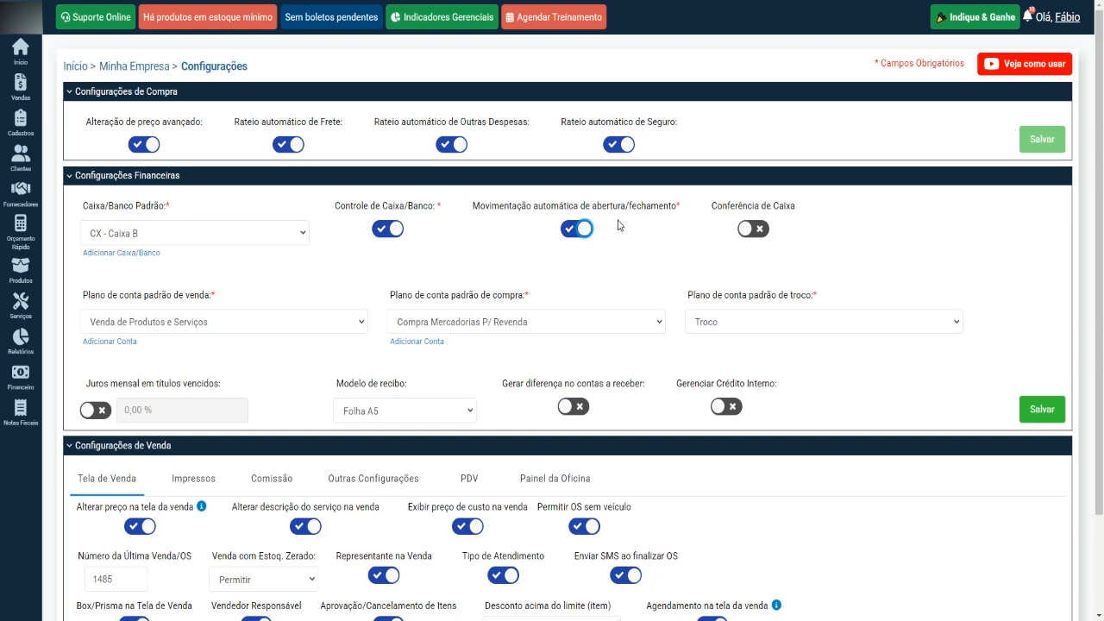
left_click(749, 229)
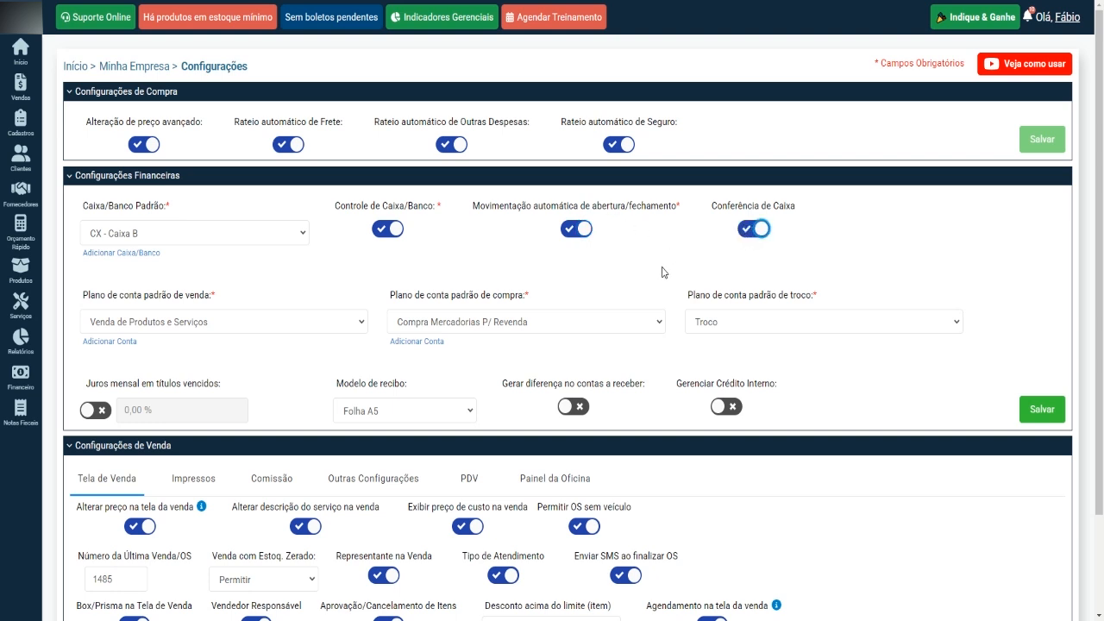
left_click(1036, 407)
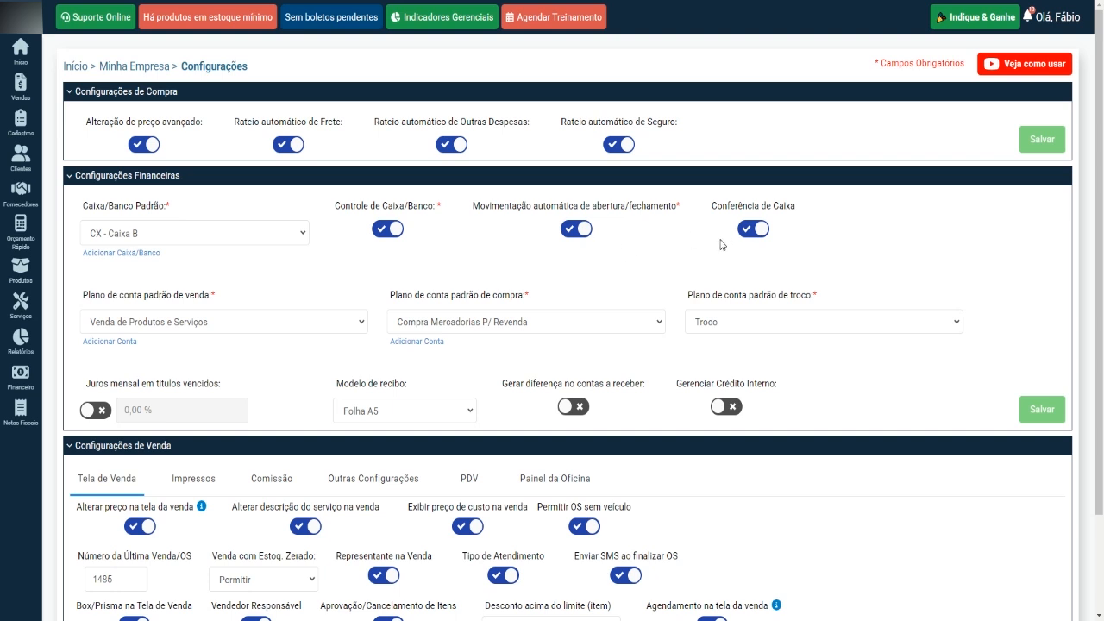
Switch off Movimentação automática de abertura/fechamento without saving the change.
left_click(578, 238)
left_click(578, 238)
left_click(567, 235)
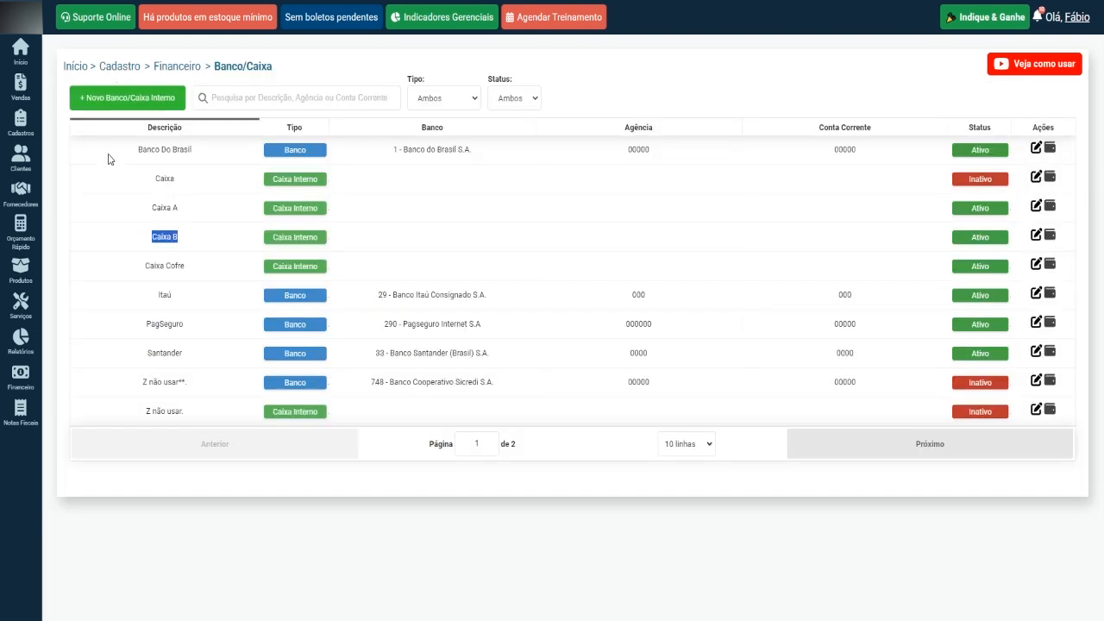
Open the Caixa session list and examine the Saldo Inicial and Total Entrada of the latest Caixa A session.
mouse_move(20, 86)
left_click(89, 147)
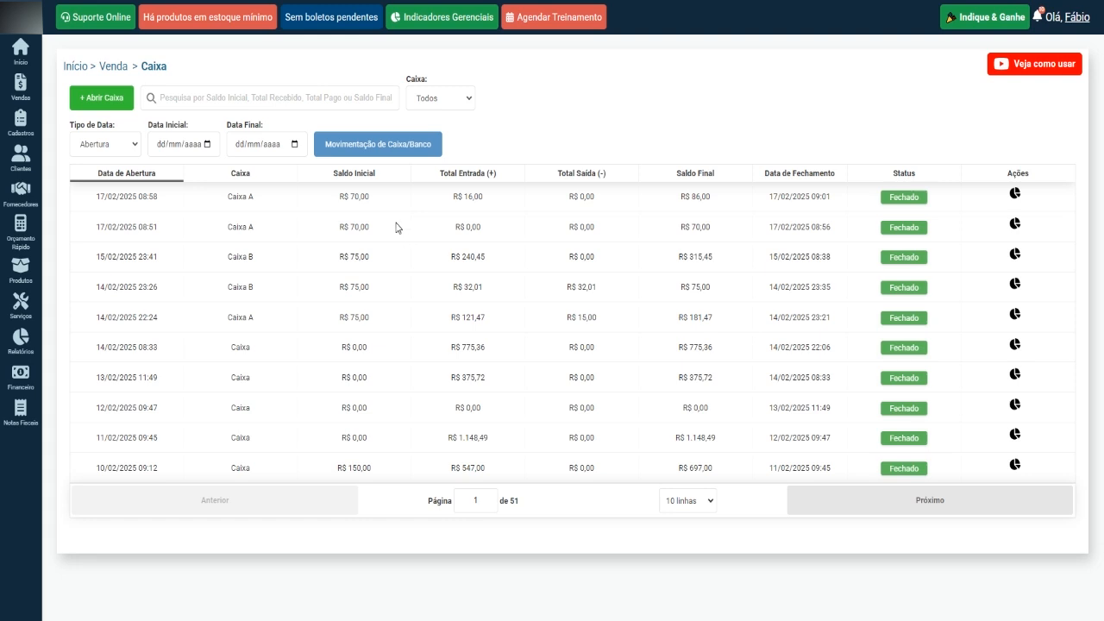
triple_click(364, 200)
left_click(259, 202)
mouse_move(20, 84)
left_click(378, 198)
left_click(540, 203)
left_click_drag(484, 196, 452, 197)
left_click(436, 222)
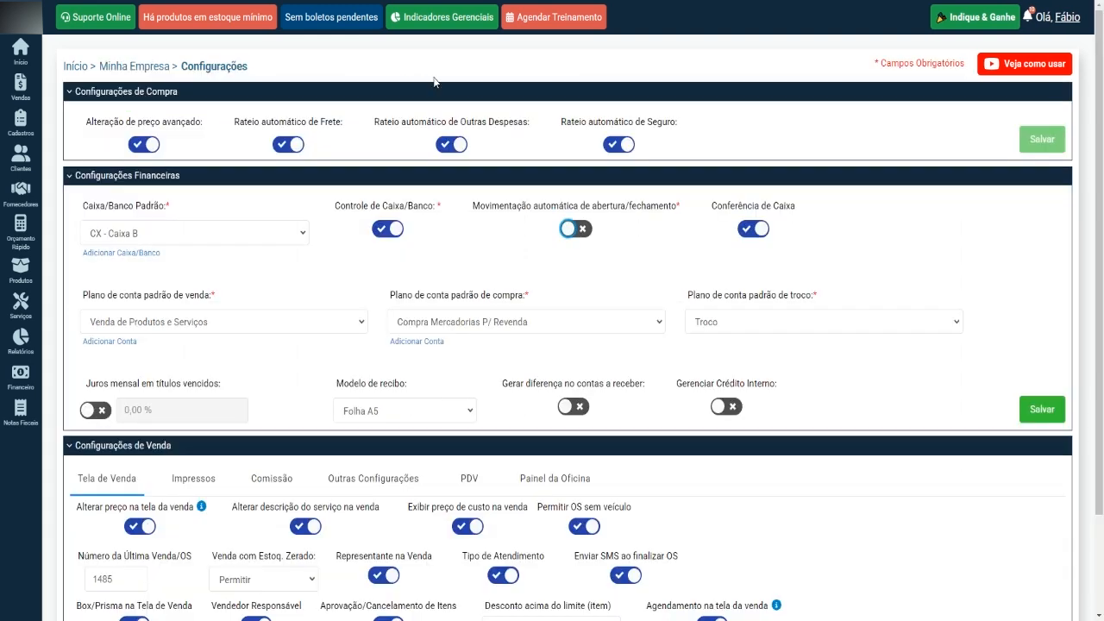
Switch Movimentação automática de abertura/fechamento back on in the financial settings.
left_click(574, 230)
left_click(575, 230)
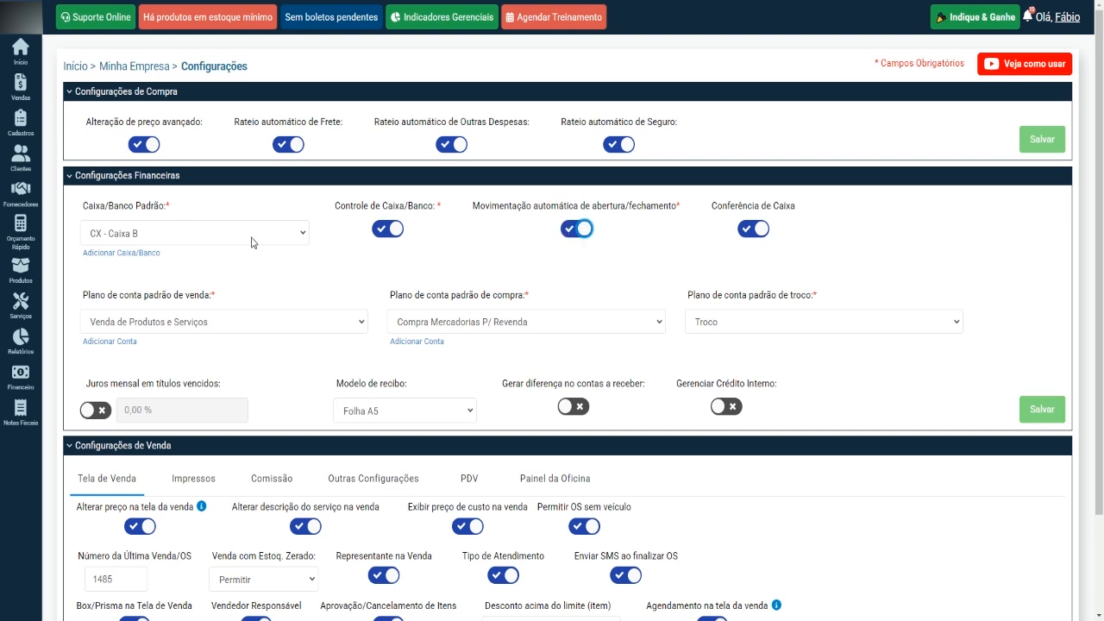
left_click(330, 235)
Start a new sale from Vendas/Ordem de Serviço and proceed to the Abertura de Caixa form.
key("ctrl+Tab")
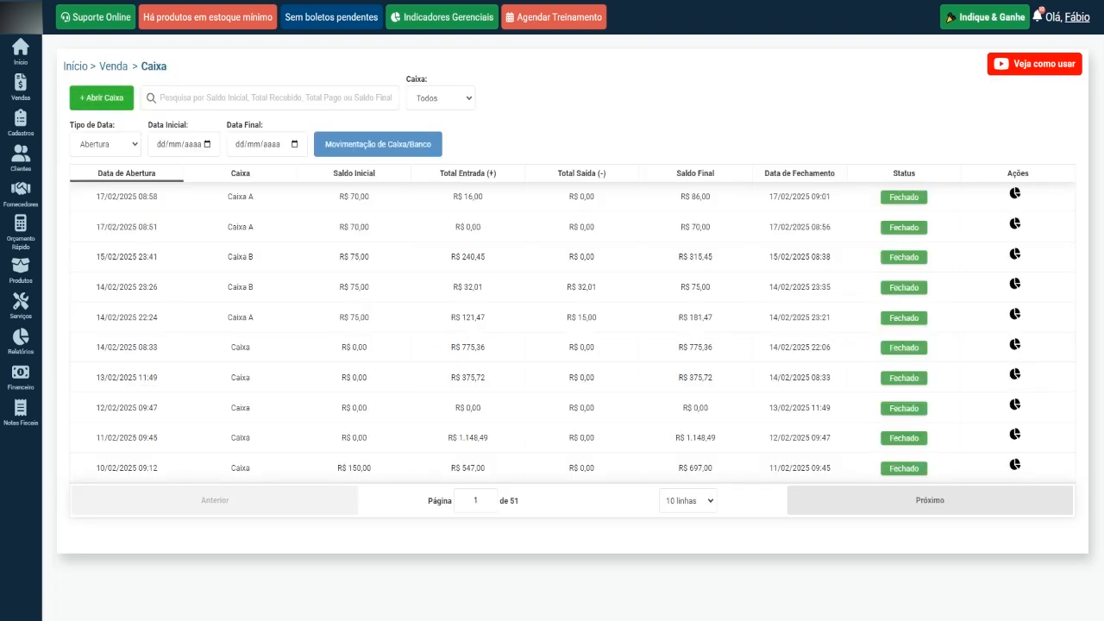
mouse_move(24, 91)
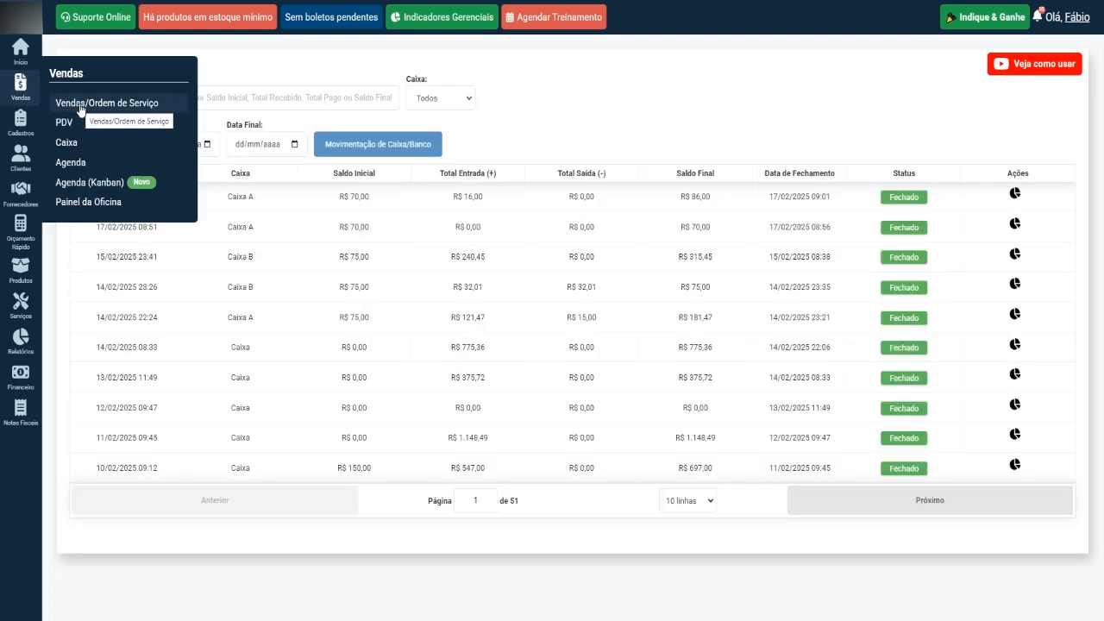
left_click(80, 106)
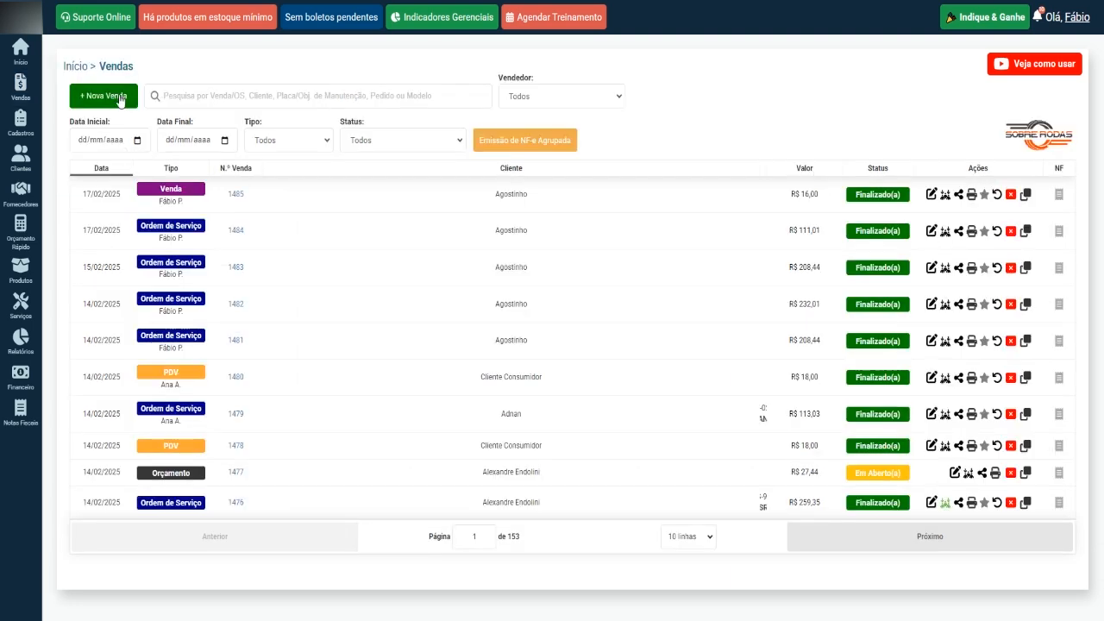
left_click(121, 100)
left_click(719, 162)
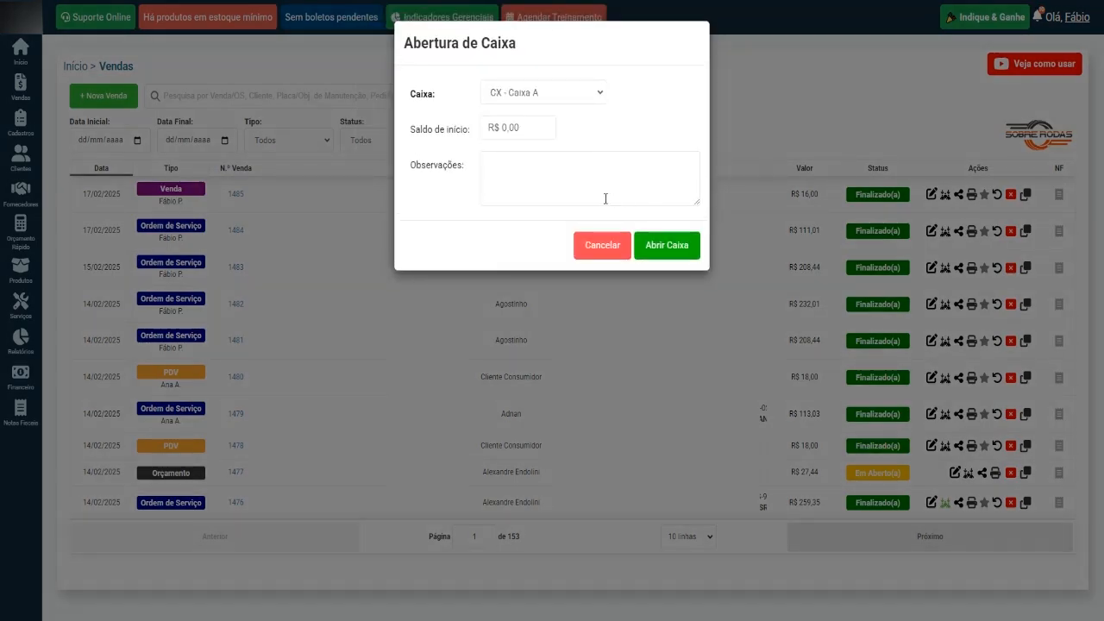
Open the register for CX - Caixa B with a starting balance of R$ 70,00.
left_click_drag(552, 131, 486, 135)
left_click(587, 101)
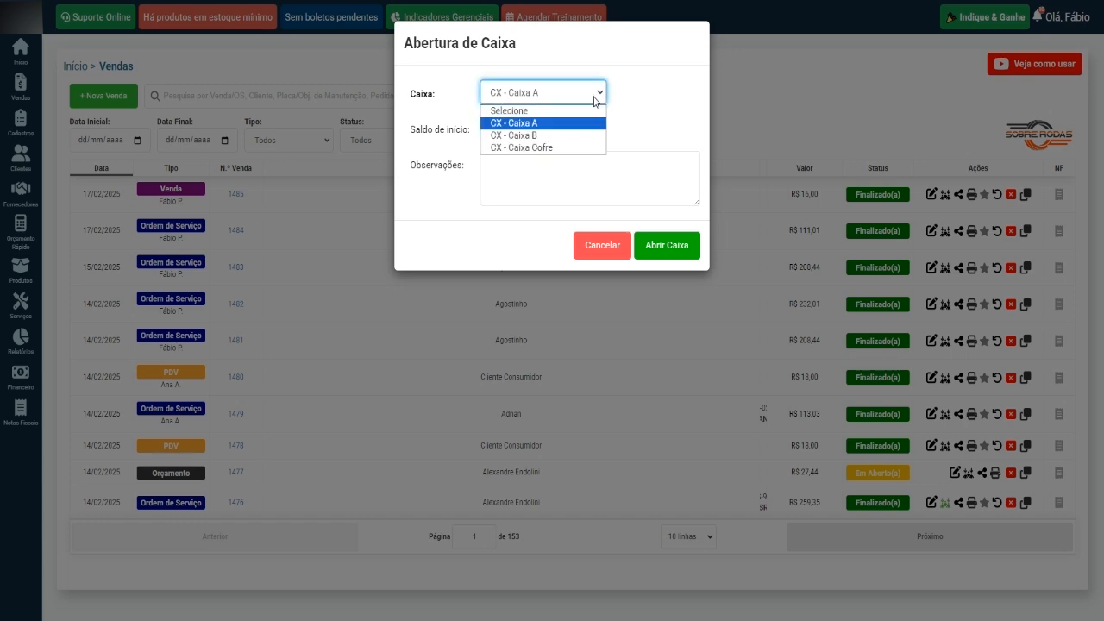
left_click(585, 135)
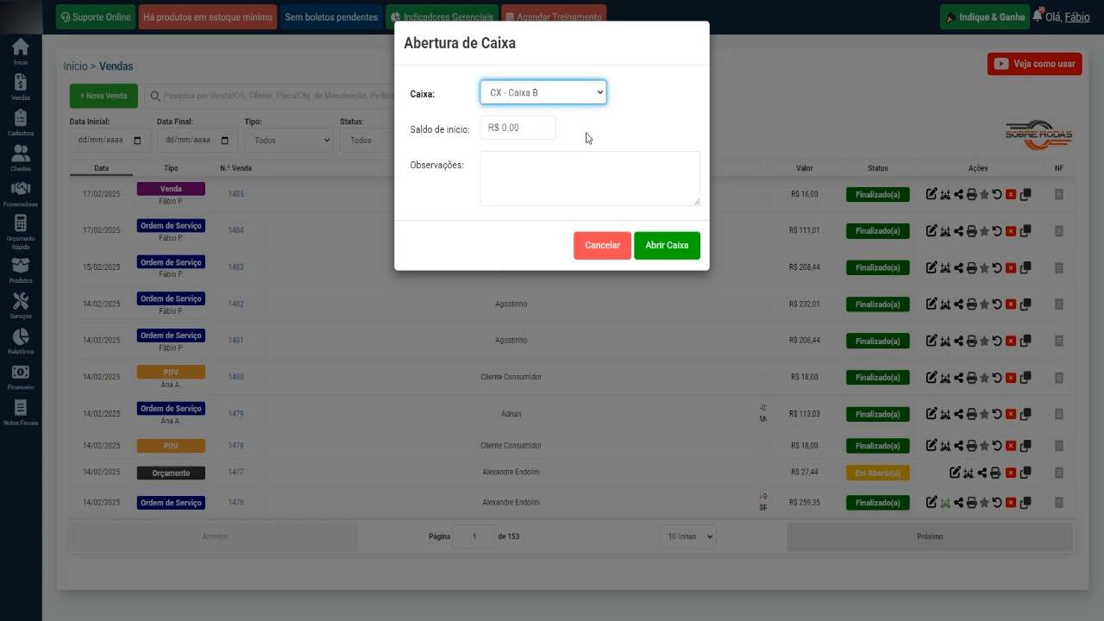
left_click(559, 95)
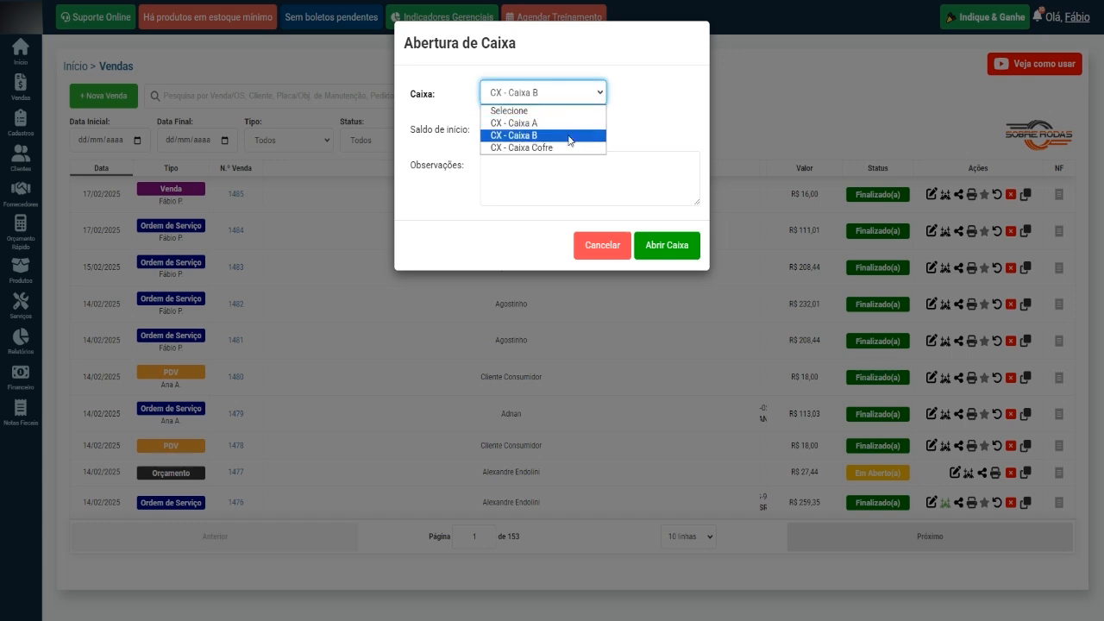
left_click(569, 135)
left_click_drag(544, 130, 486, 150)
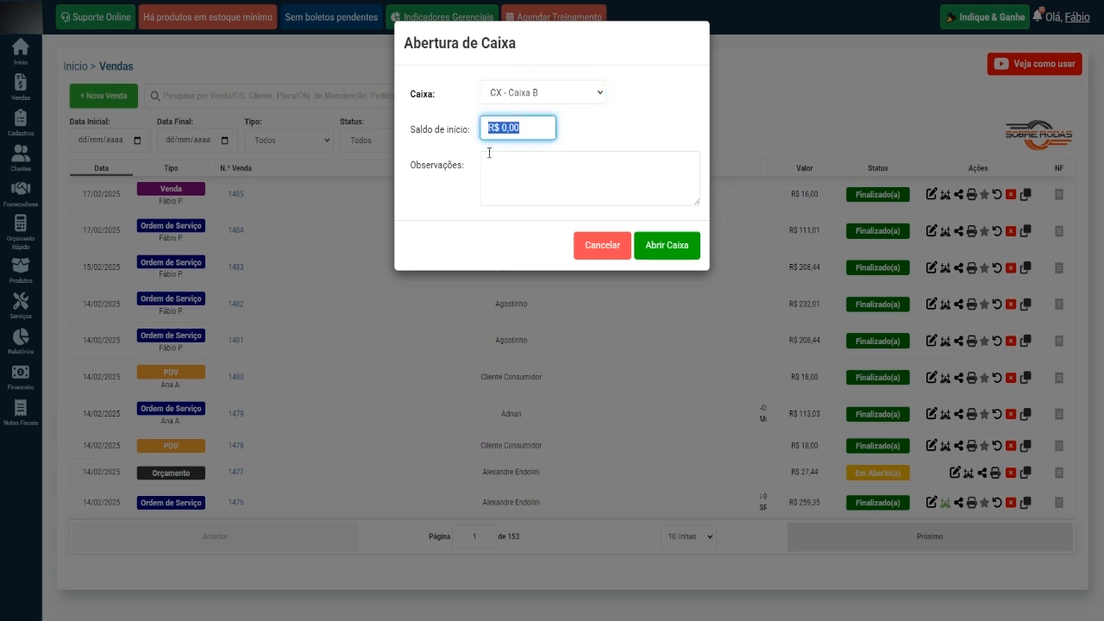
type("70,00")
left_click(667, 246)
Select the customer for the new Venda and add one FILTRO DE ÓLEO WO340 to its items.
left_click(712, 141)
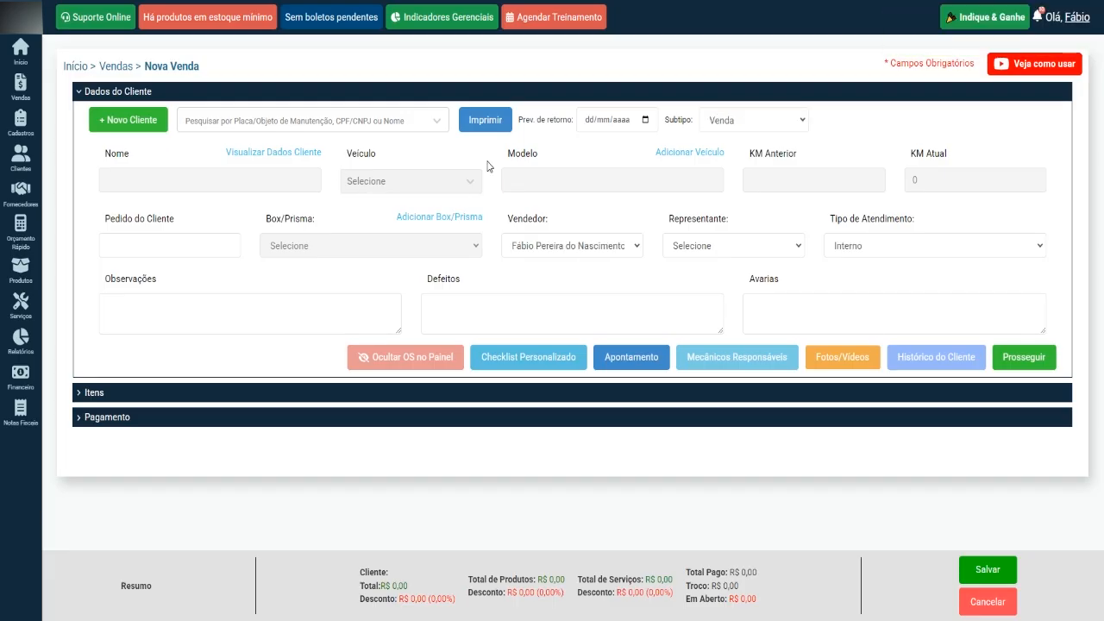
left_click(134, 97)
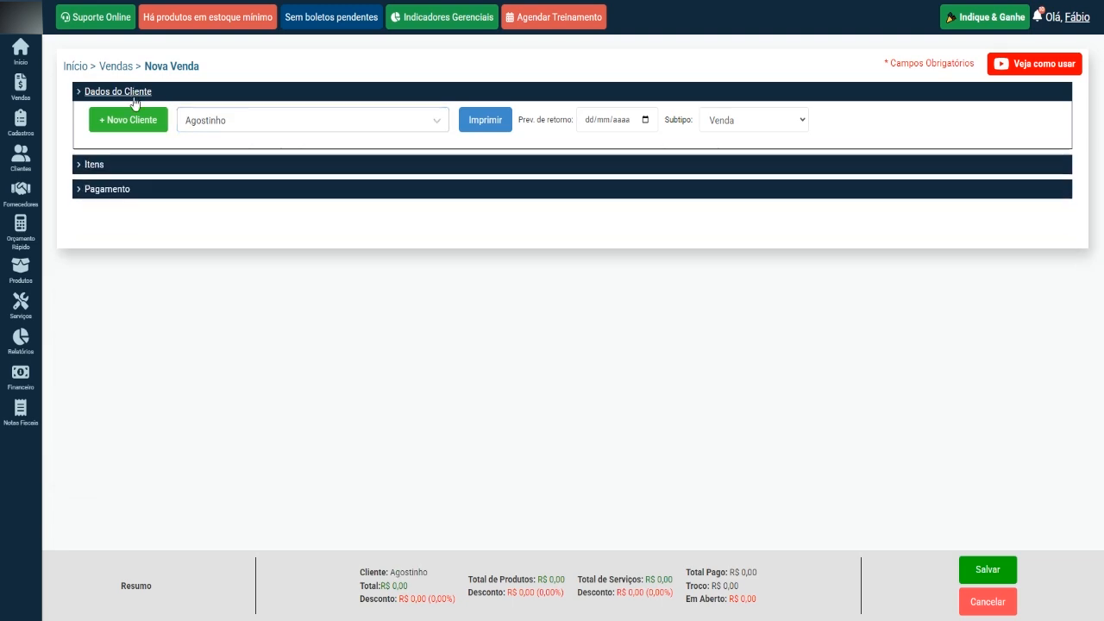
left_click(104, 118)
left_click(118, 156)
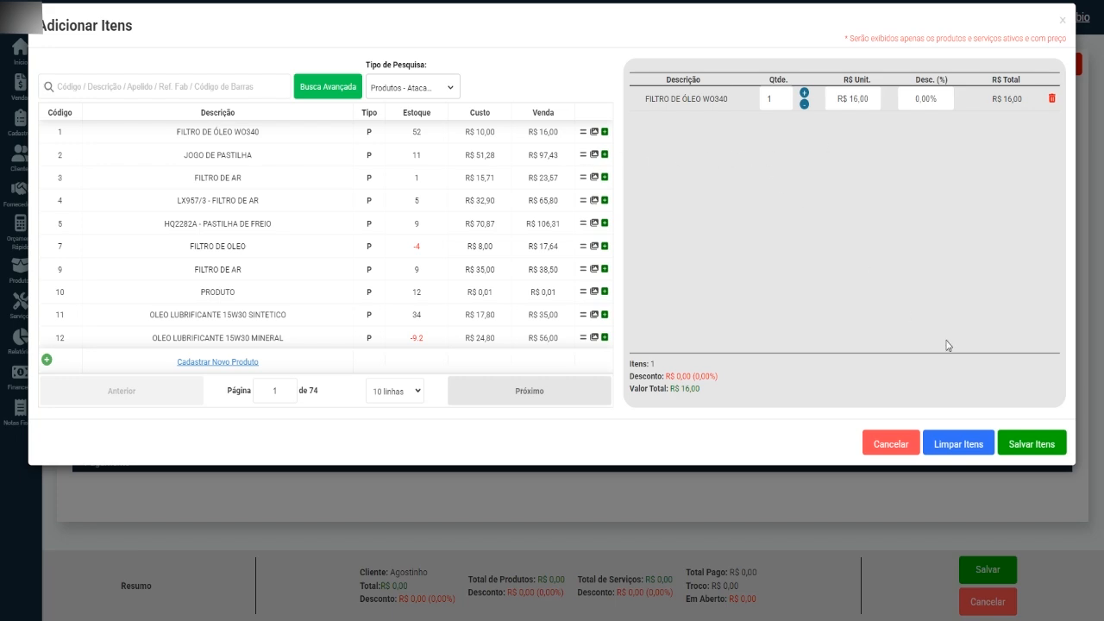
left_click(1019, 442)
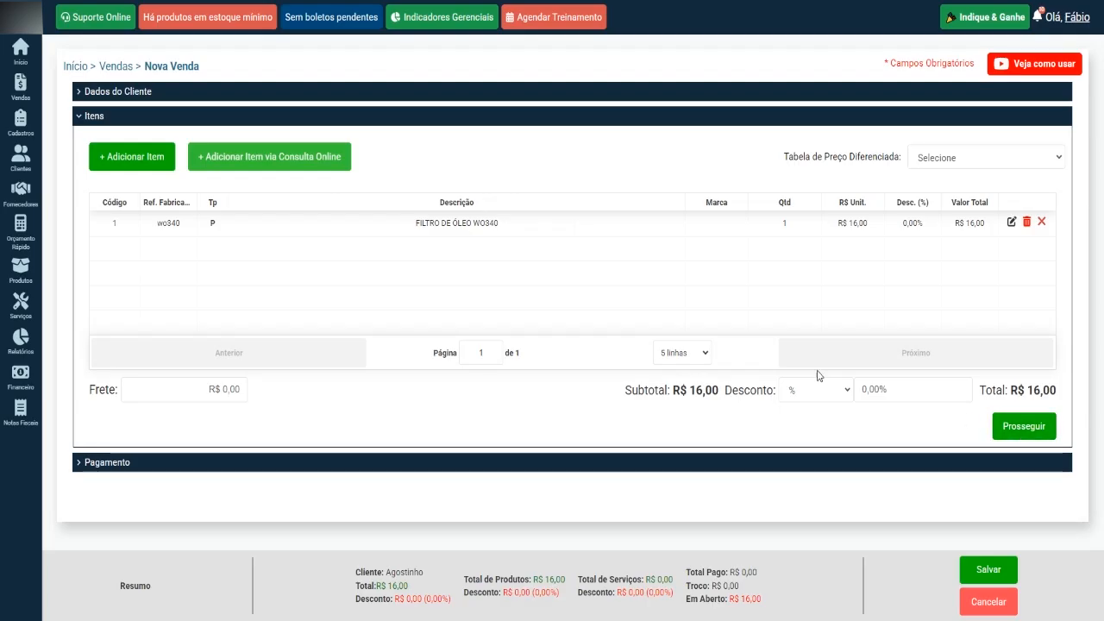
Set the sale's payment condition to À vista and its payment method to DINHEIRO.
left_click(86, 119)
left_click(87, 141)
left_click(212, 194)
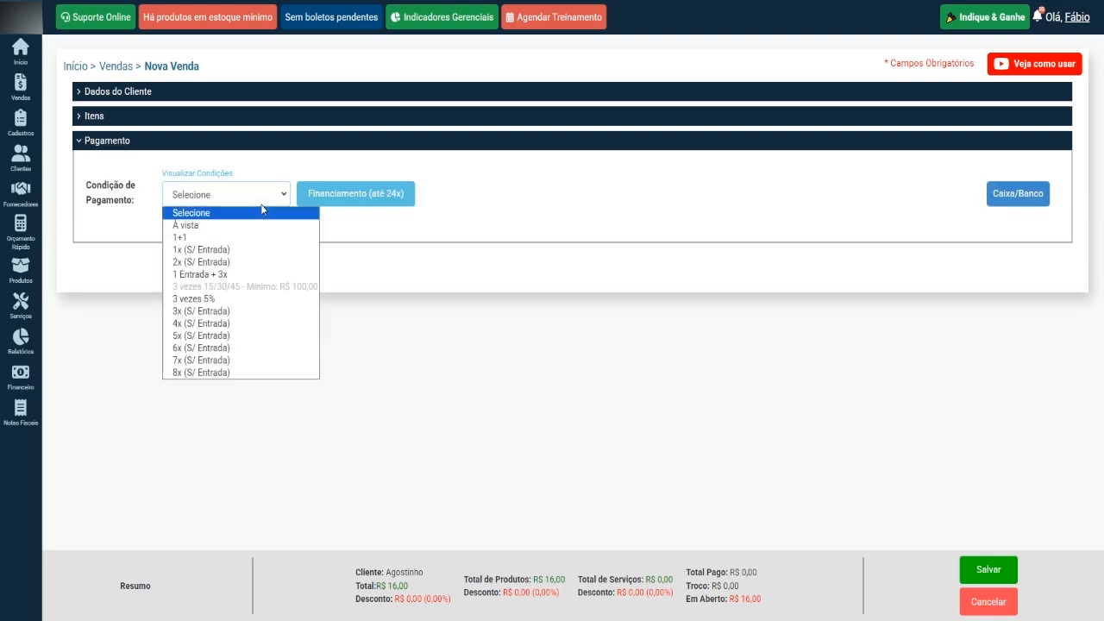
left_click(257, 224)
left_click(581, 279)
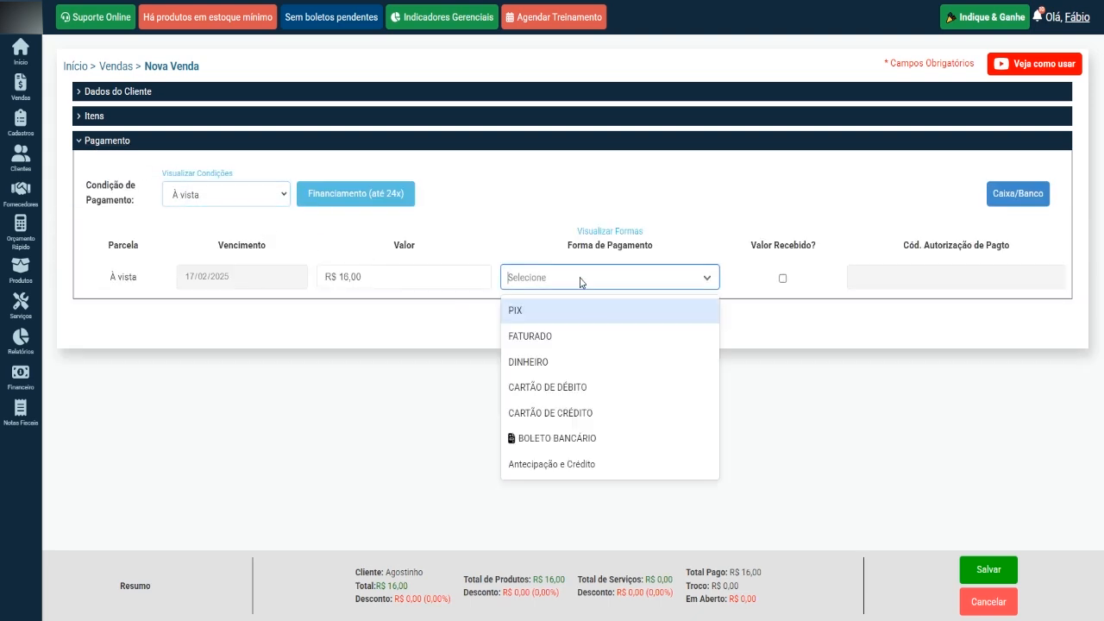
left_click(593, 362)
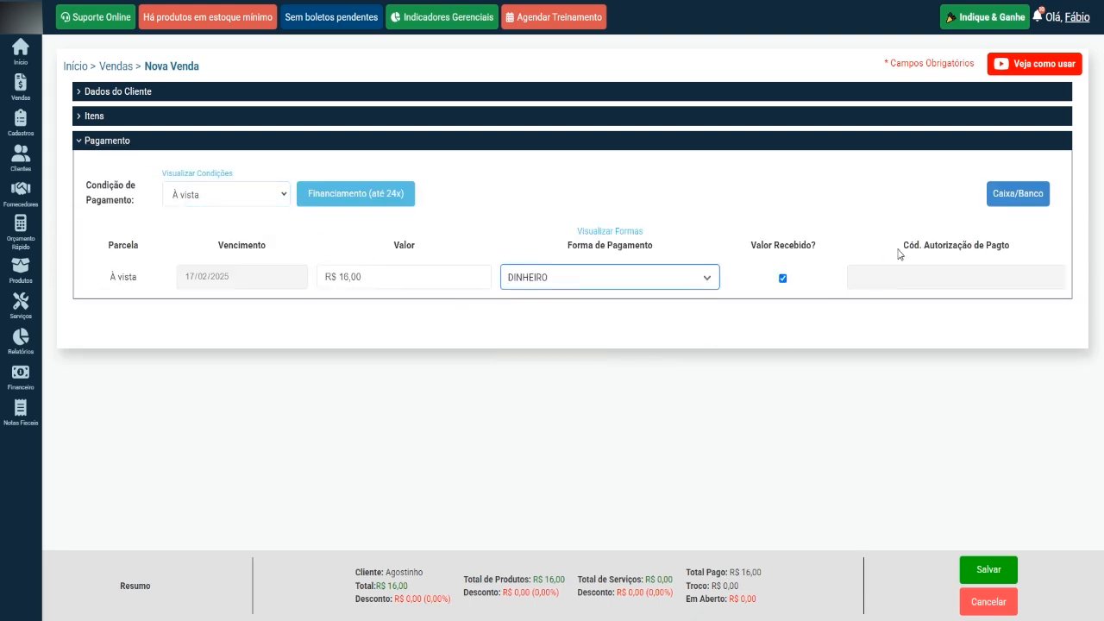
Assign the sale's À vista payment to CX - Caixa B and save and finalize the sale.
left_click(1014, 200)
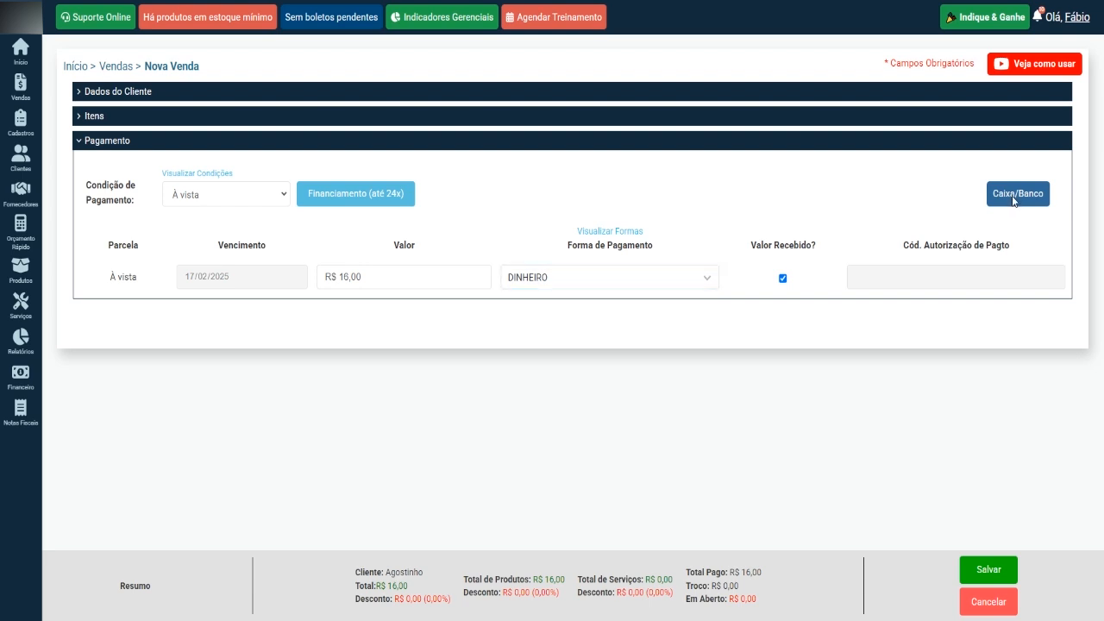
left_click(868, 136)
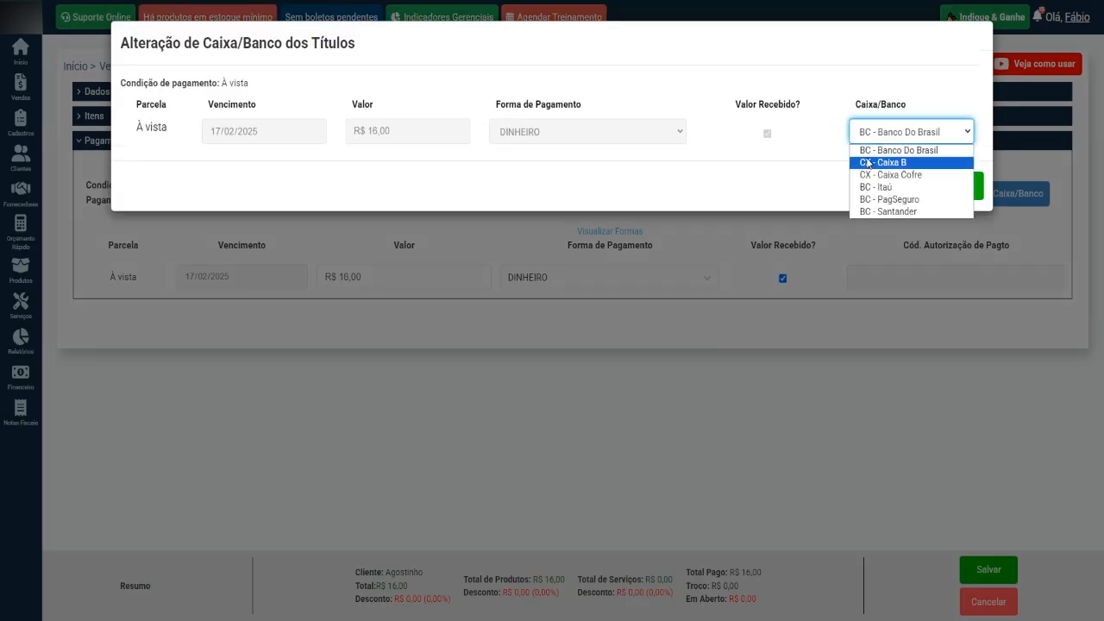
left_click(877, 164)
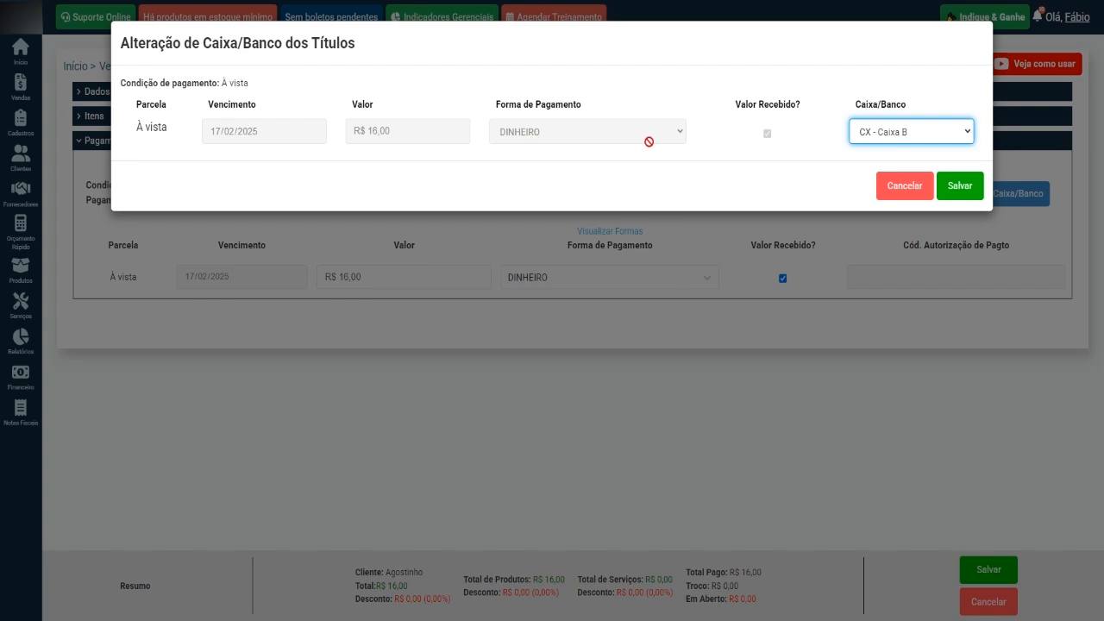
left_click(959, 185)
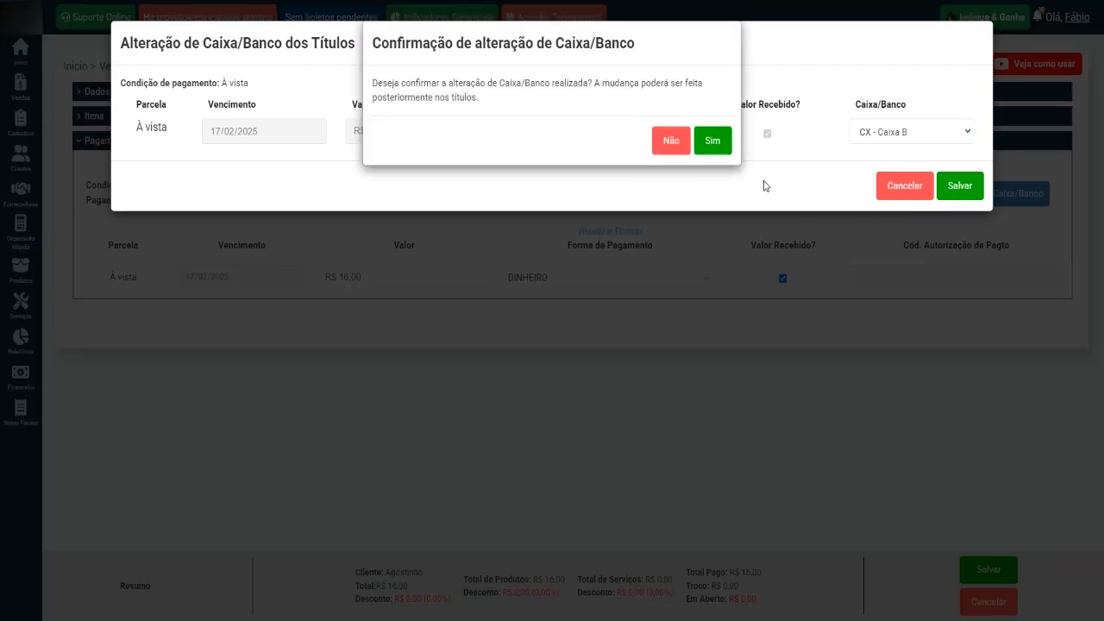
left_click(716, 143)
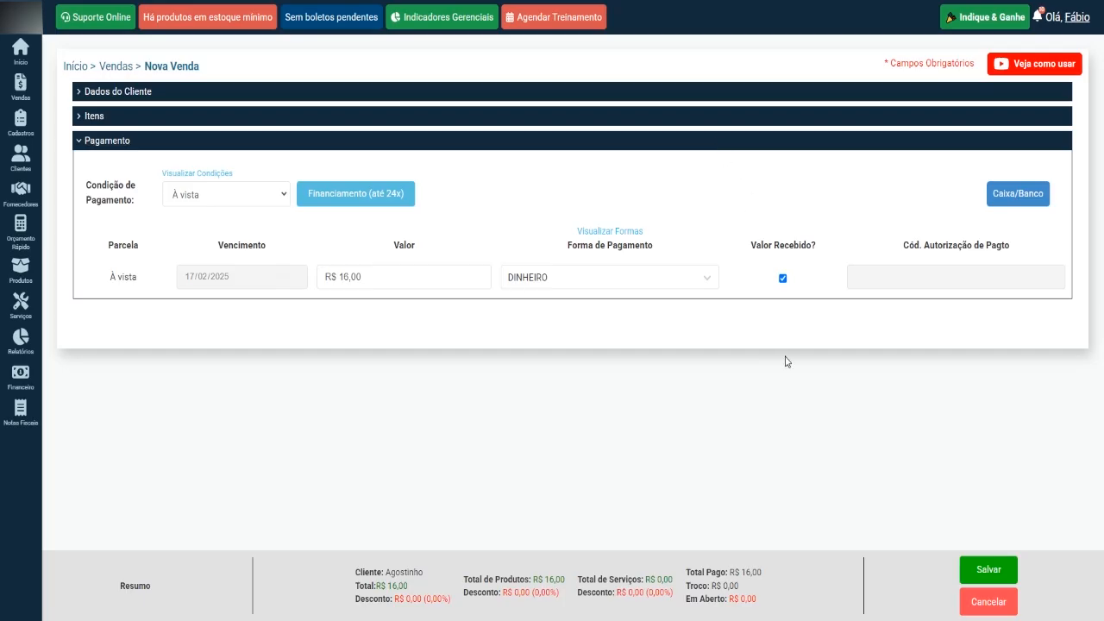
left_click(981, 569)
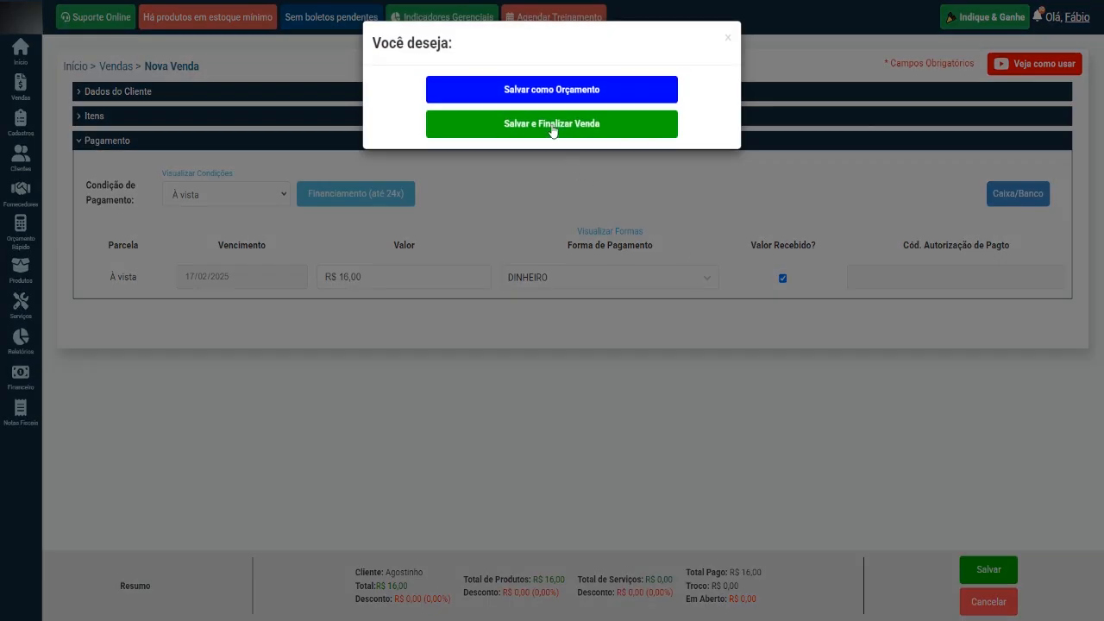
left_click(553, 126)
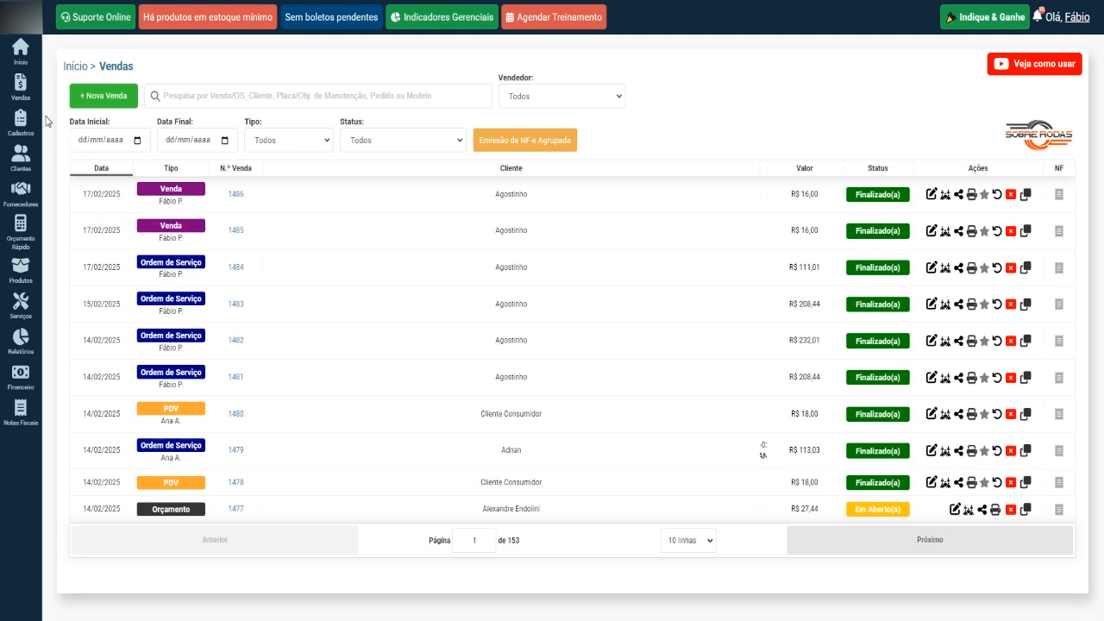
Review Caixa B's entries and final balance in the Vendas Caixa list and close its open register.
mouse_move(21, 86)
left_click(88, 144)
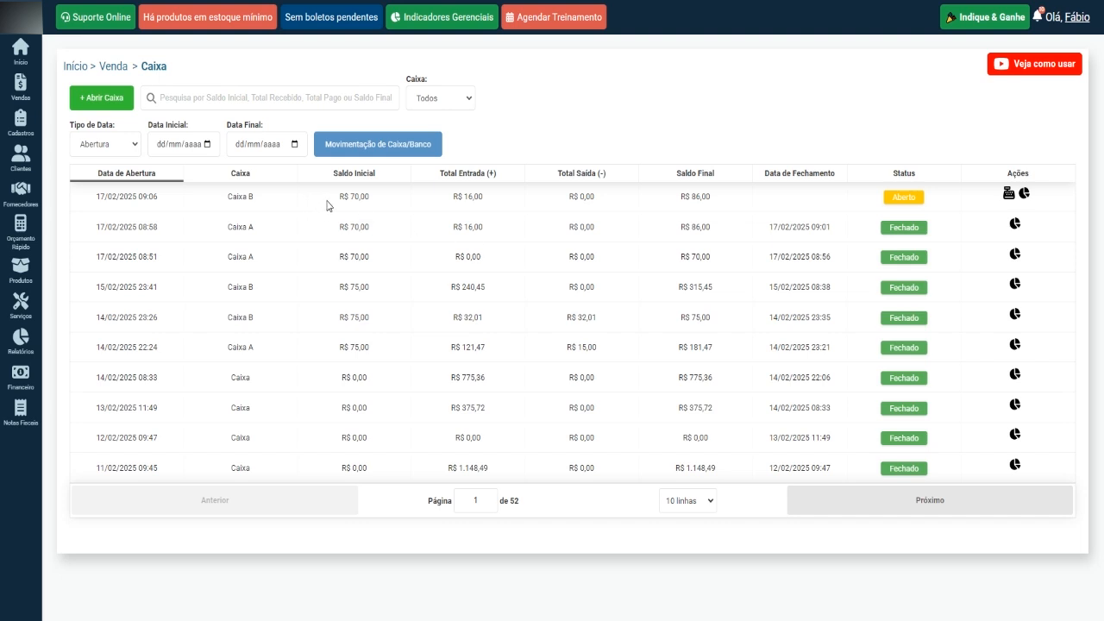
left_click(427, 209)
left_click_drag(450, 204, 483, 201)
left_click_drag(677, 199, 722, 199)
left_click(1009, 195)
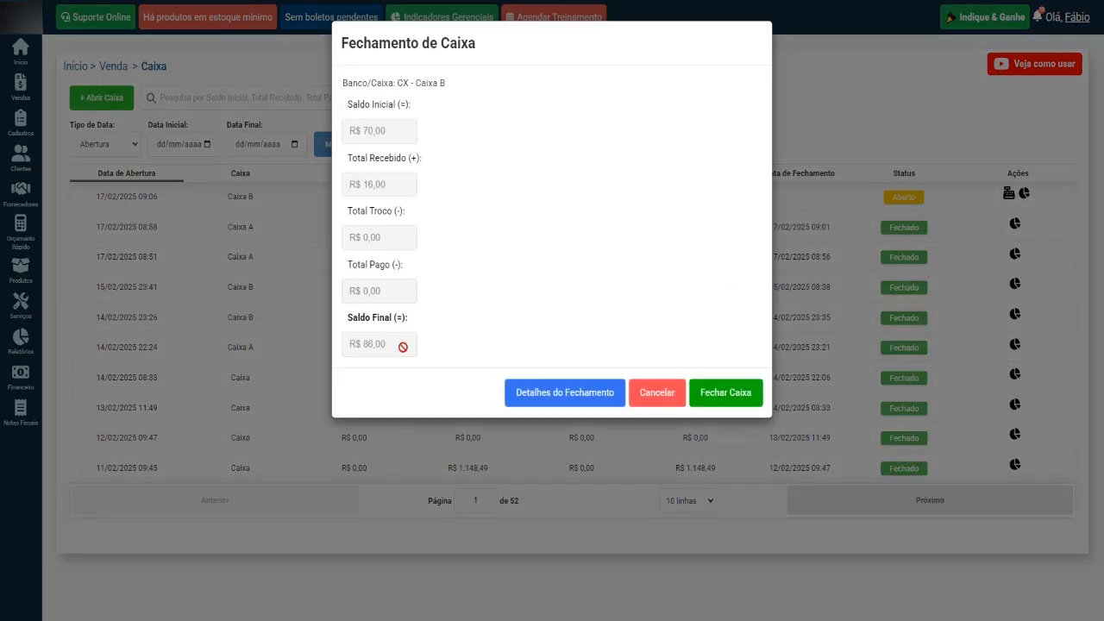
left_click(737, 398)
left_click(716, 143)
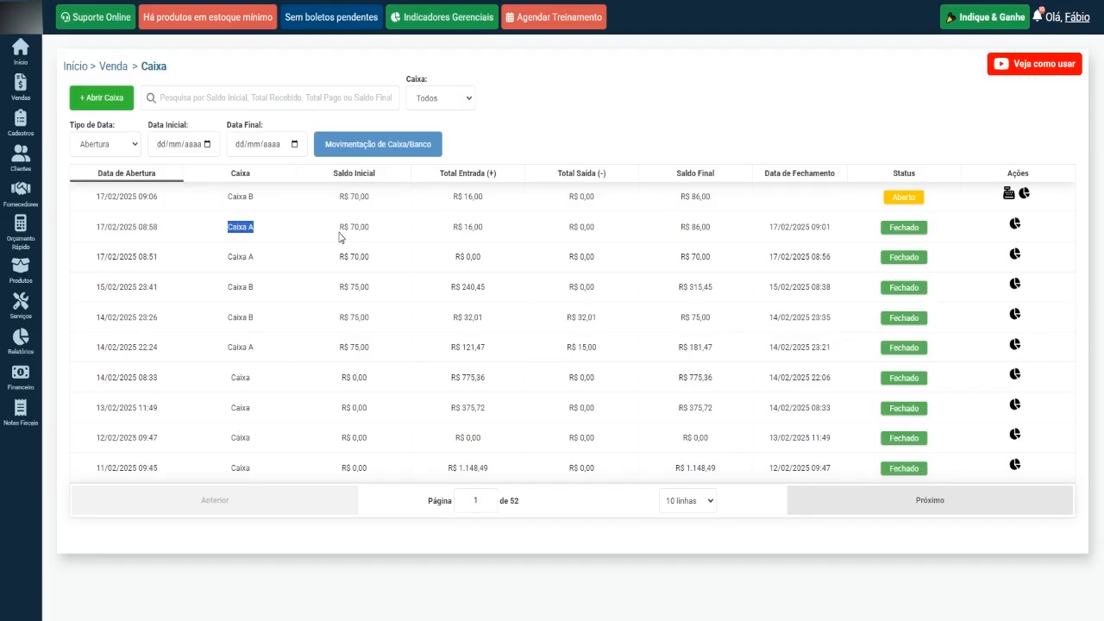
Examine the starting balance, total entries and final balance of the Caixa A register opened on 17/02/2025 at 08:58.
left_click_drag(339, 233, 389, 239)
left_click(467, 227)
left_click_drag(681, 230, 687, 233)
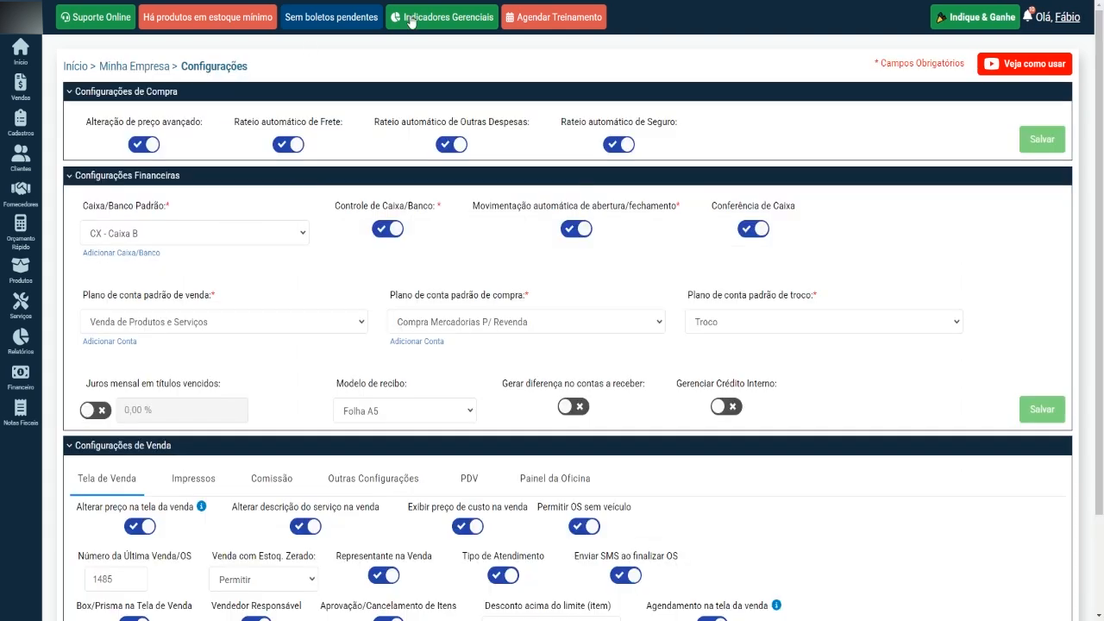
Switch Movimentação automática de abertura/fechamento off and back on in the Configurações Financeiras.
left_click(570, 230)
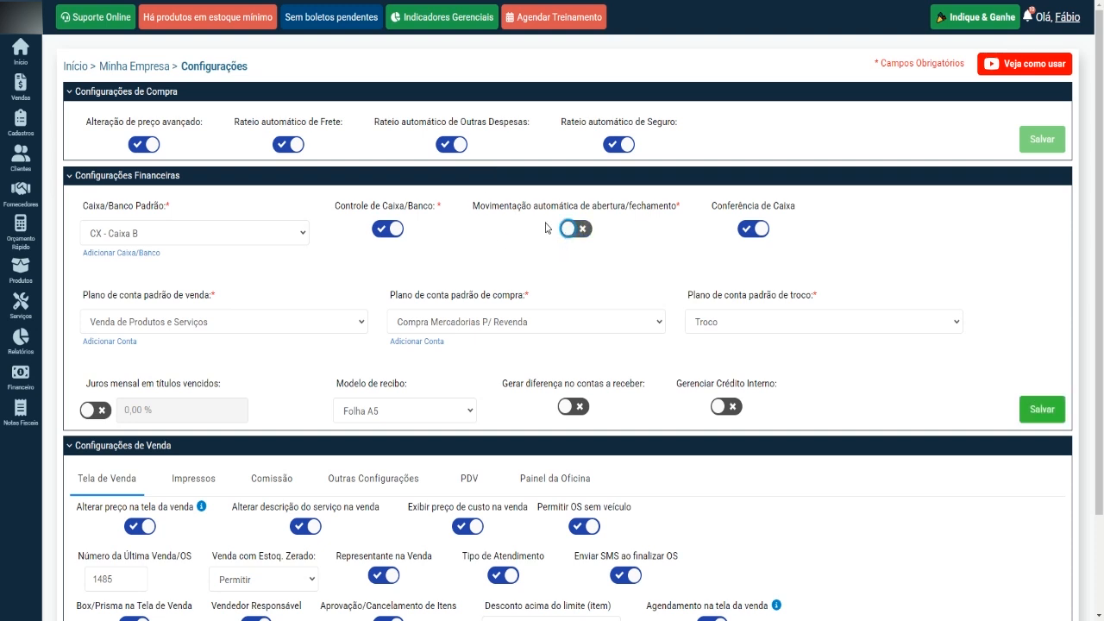
left_click(571, 231)
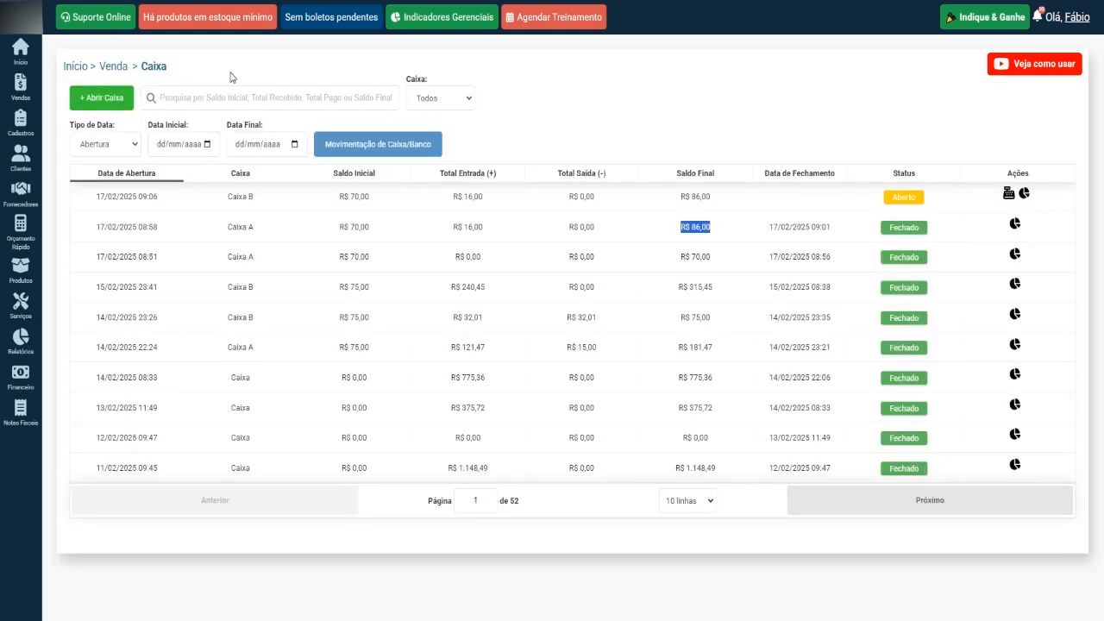
Go to the Banco/Caixa records under Cadastros Financeiro and check Caixa A's monthly balances for 2025.
left_click(305, 207)
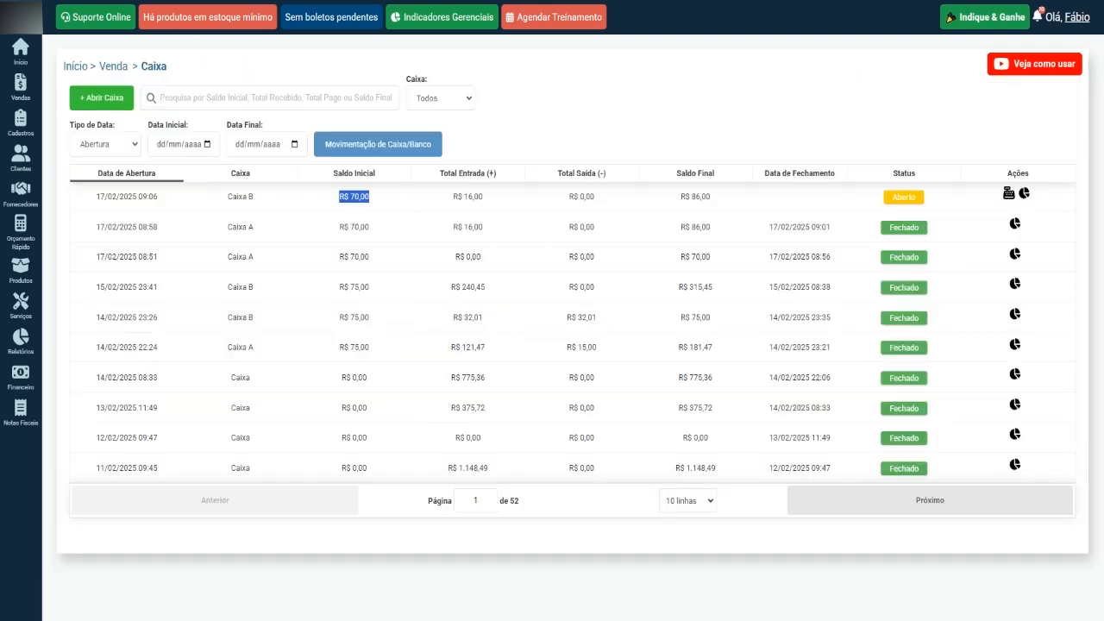
left_click(303, 266)
mouse_move(19, 128)
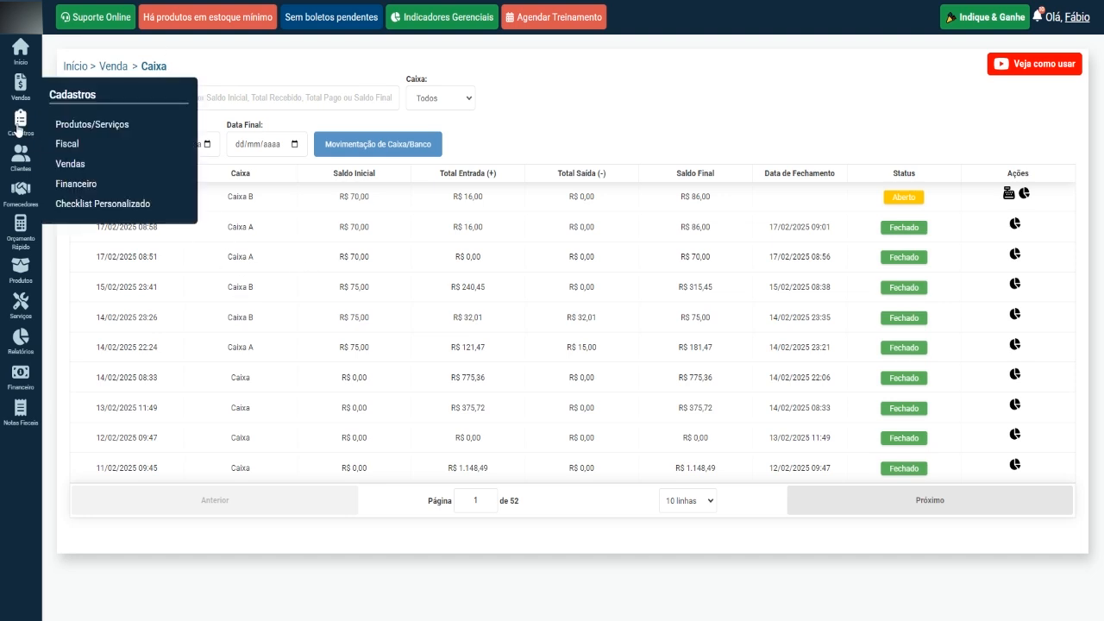
mouse_move(84, 171)
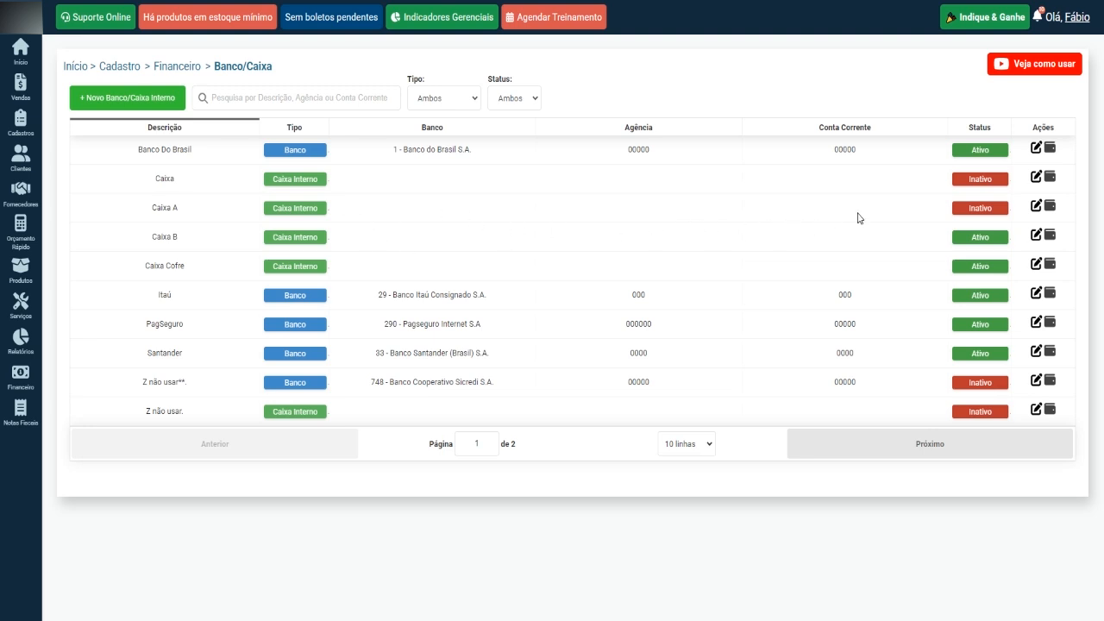
left_click(1050, 207)
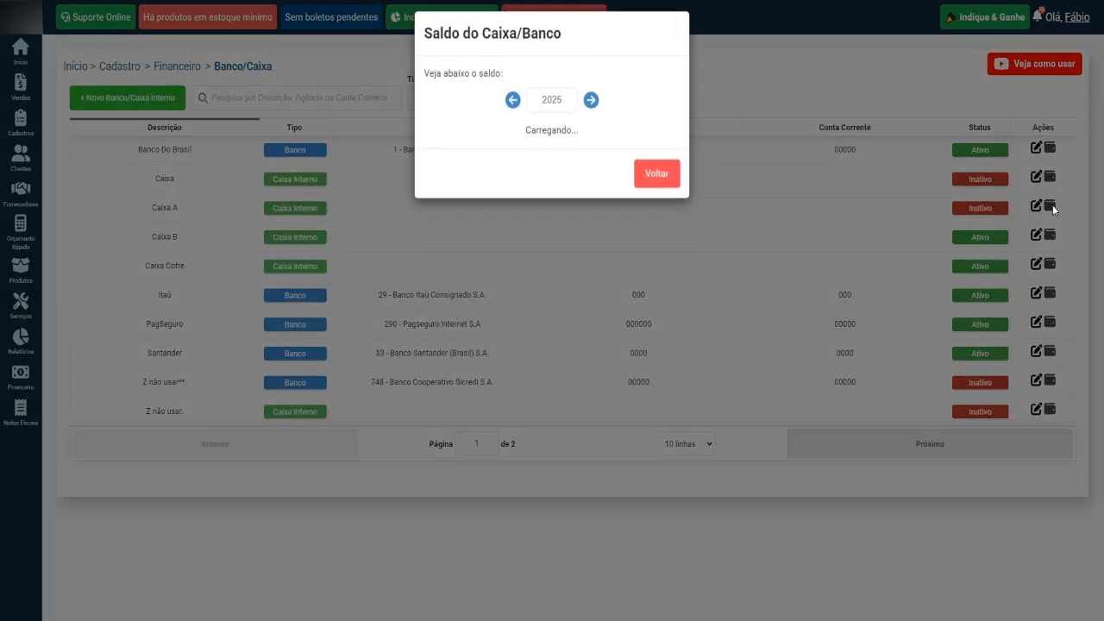
left_click_drag(550, 171, 589, 175)
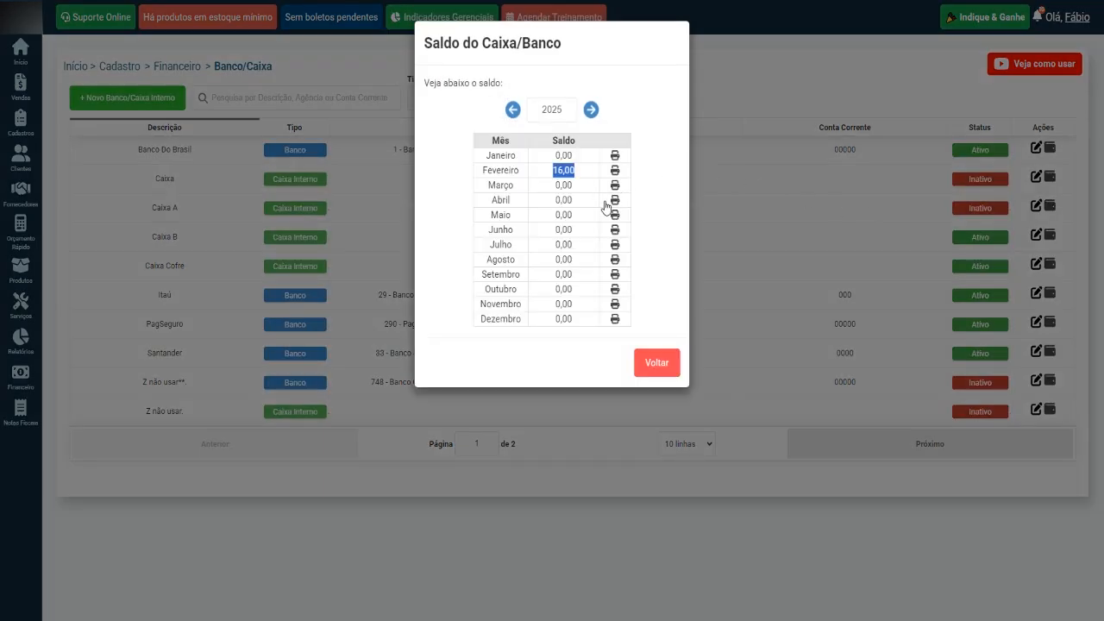
left_click(661, 366)
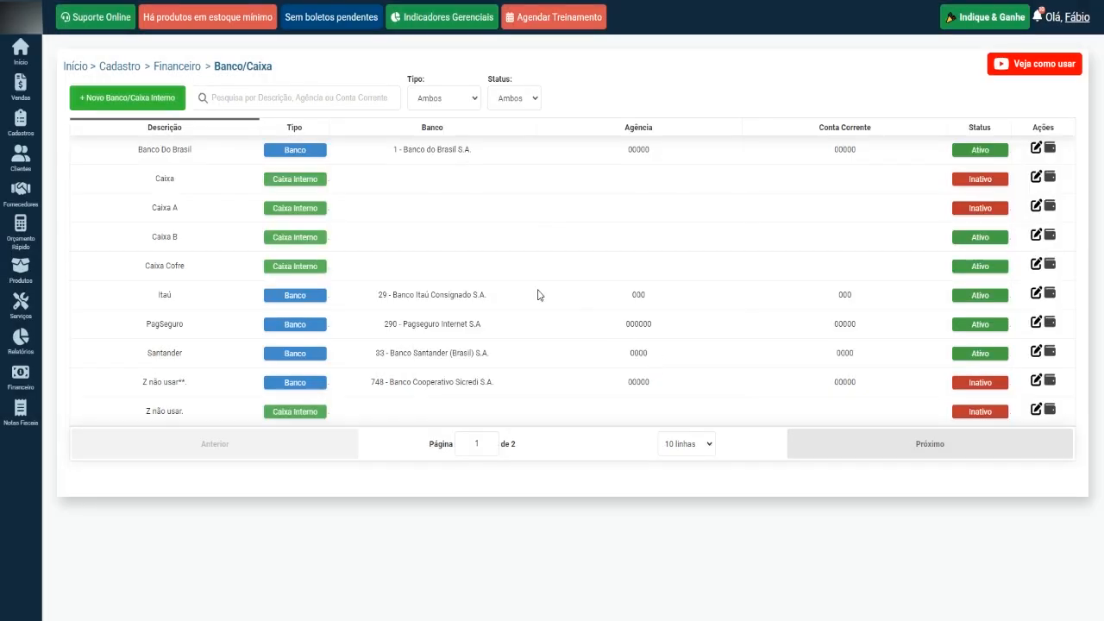
Check Caixa B's monthly balances for 2025 in the Banco/Caixa records.
left_click(1050, 236)
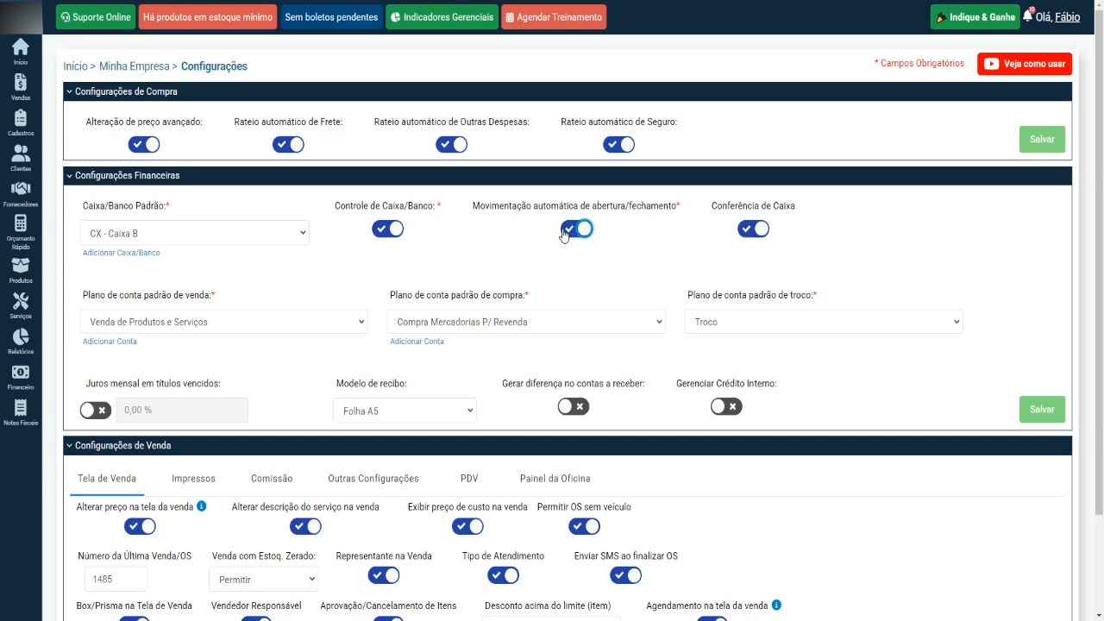
left_click(569, 240)
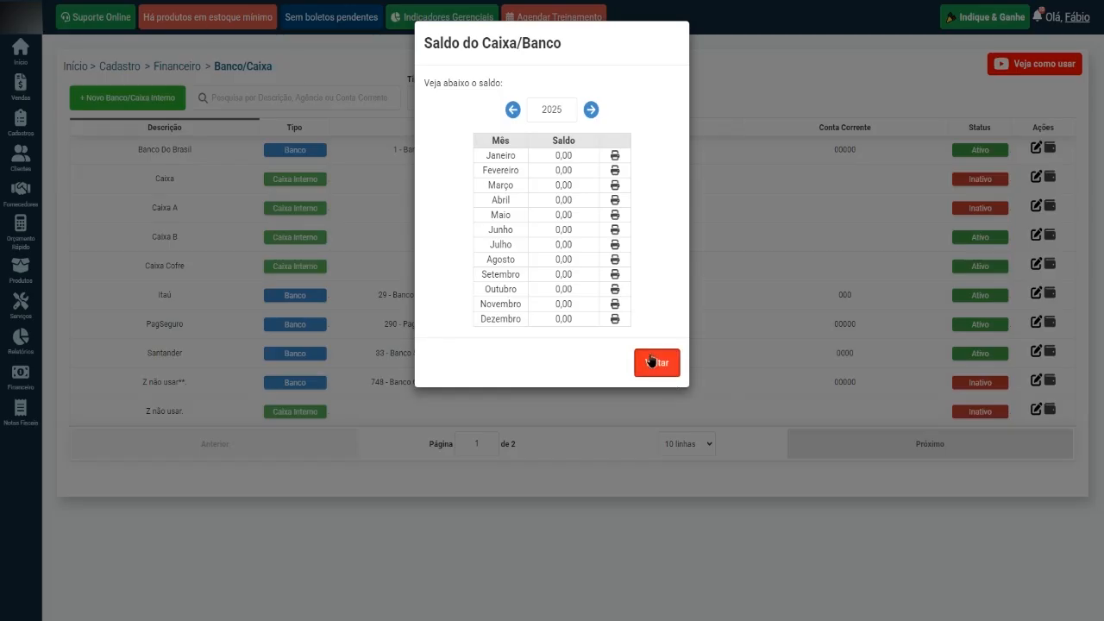
left_click(654, 361)
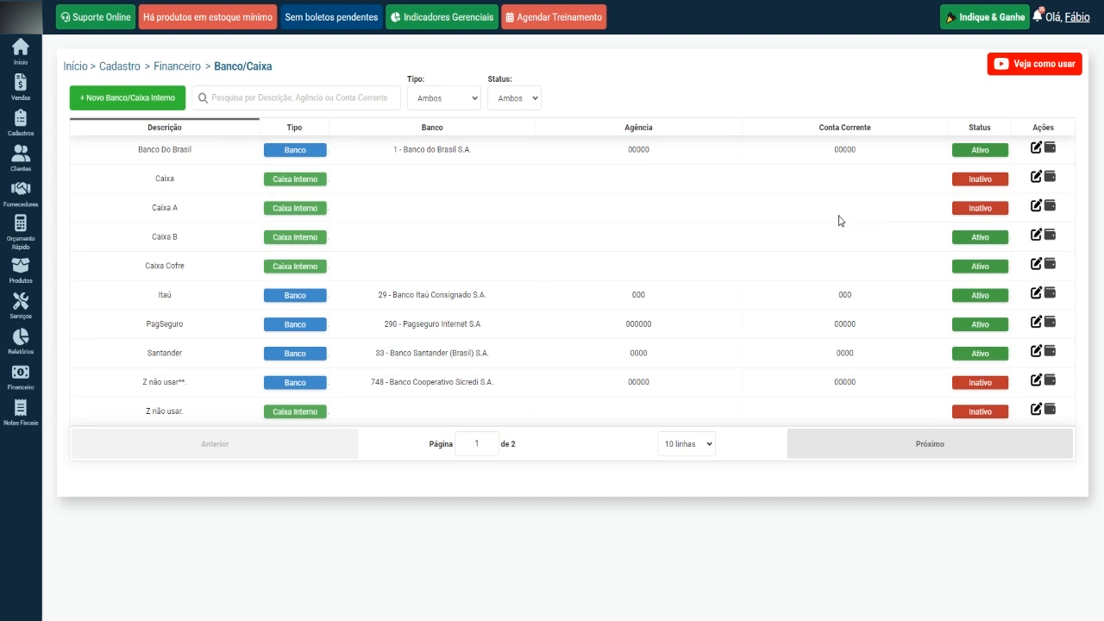
Check Caixa A's 2025 balances again and return to the Vendas Caixa list.
left_click(1051, 207)
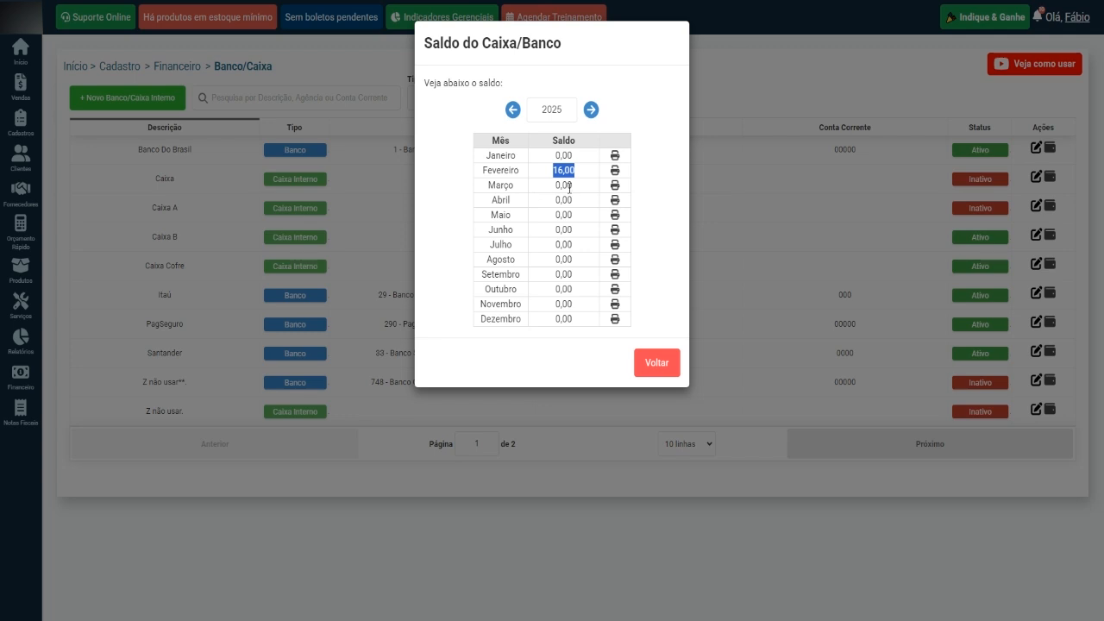
left_click(659, 363)
mouse_move(15, 100)
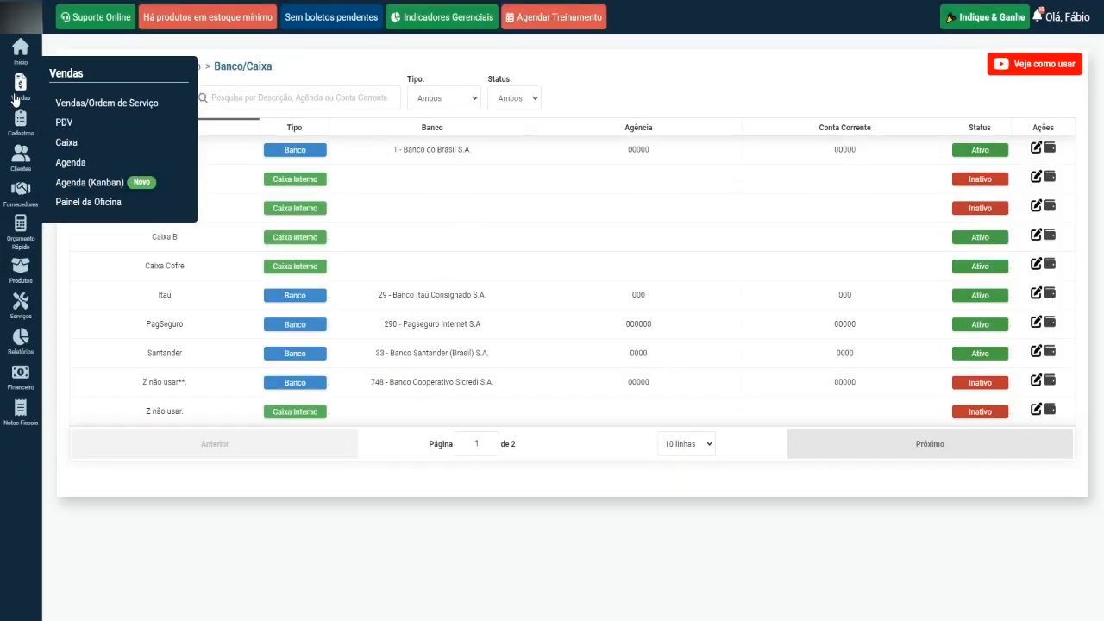
left_click(69, 144)
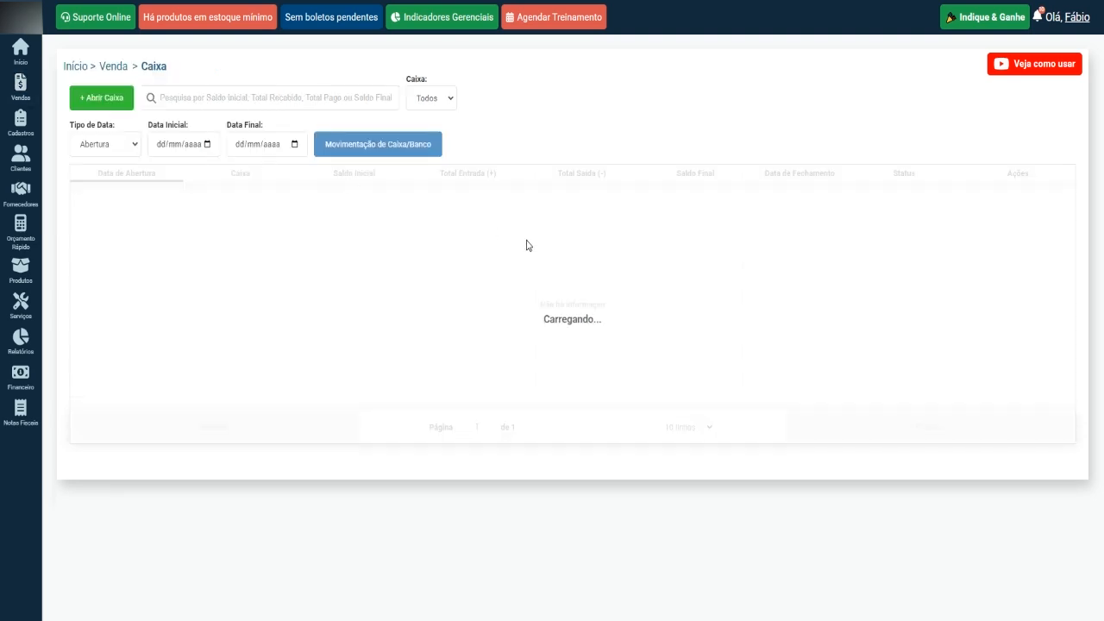
left_click(369, 145)
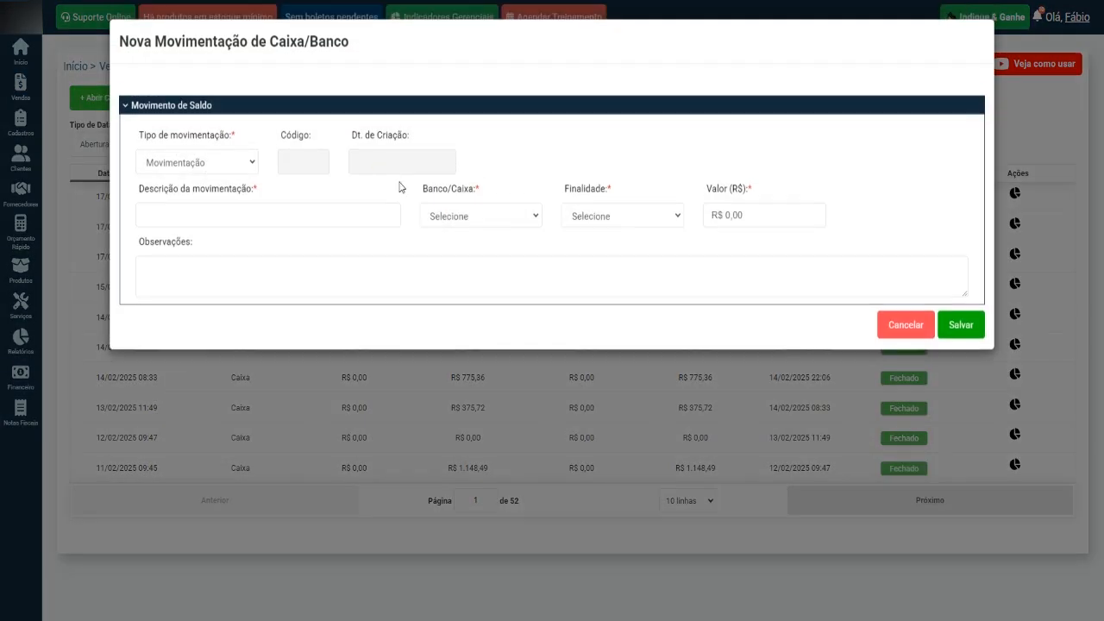
left_click(255, 168)
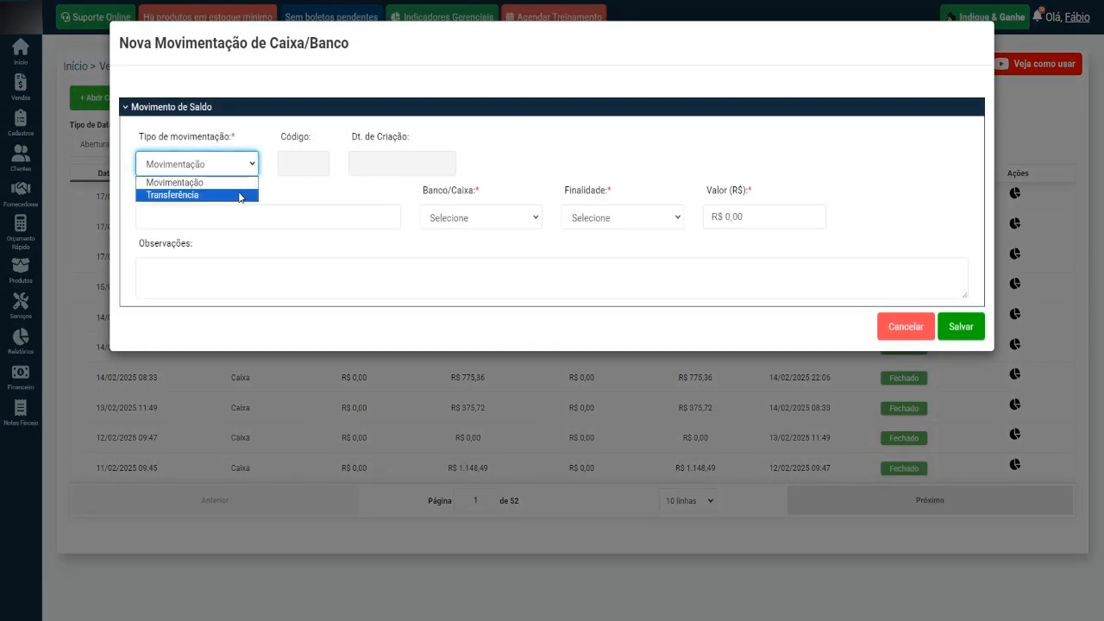
left_click(240, 197)
left_click(239, 219)
type("Sangria")
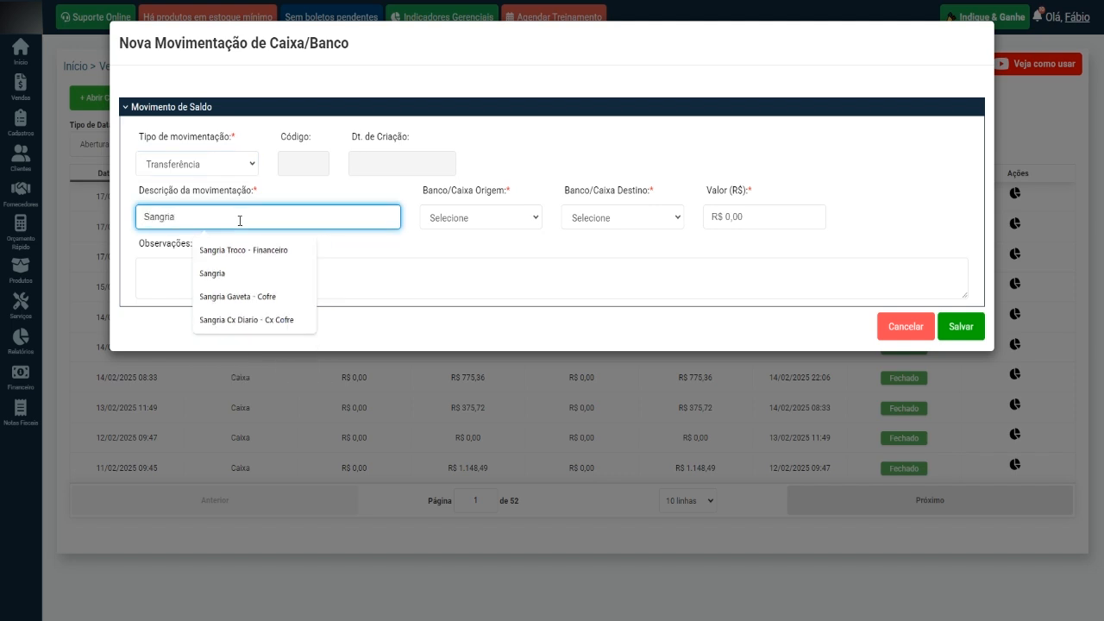
type(" caixa")
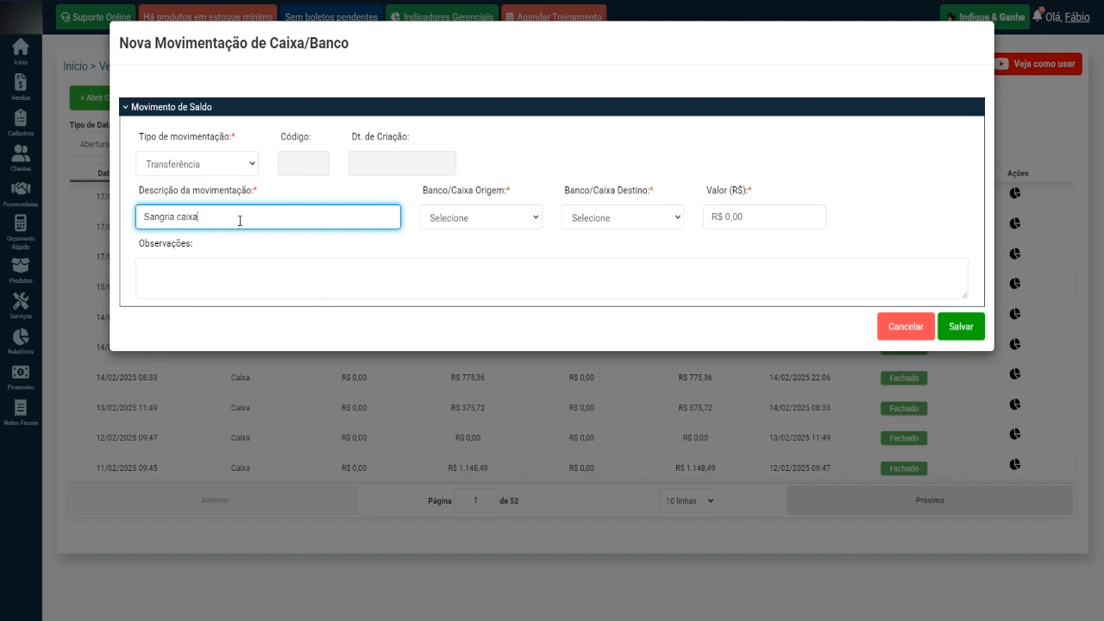
type(" a - cofre")
left_click(481, 216)
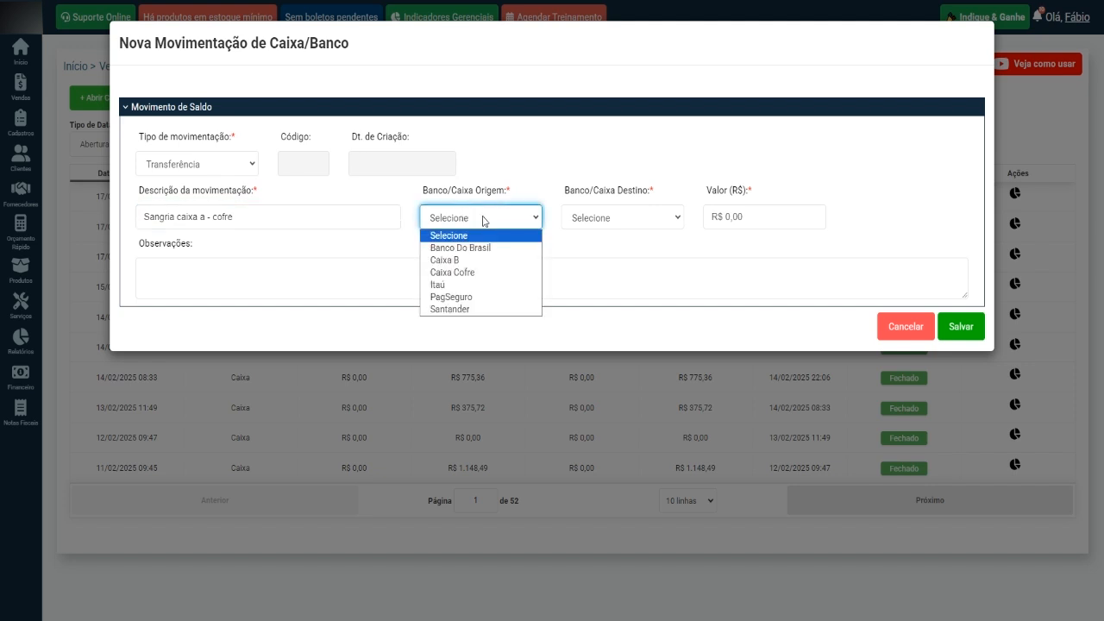
left_click(599, 219)
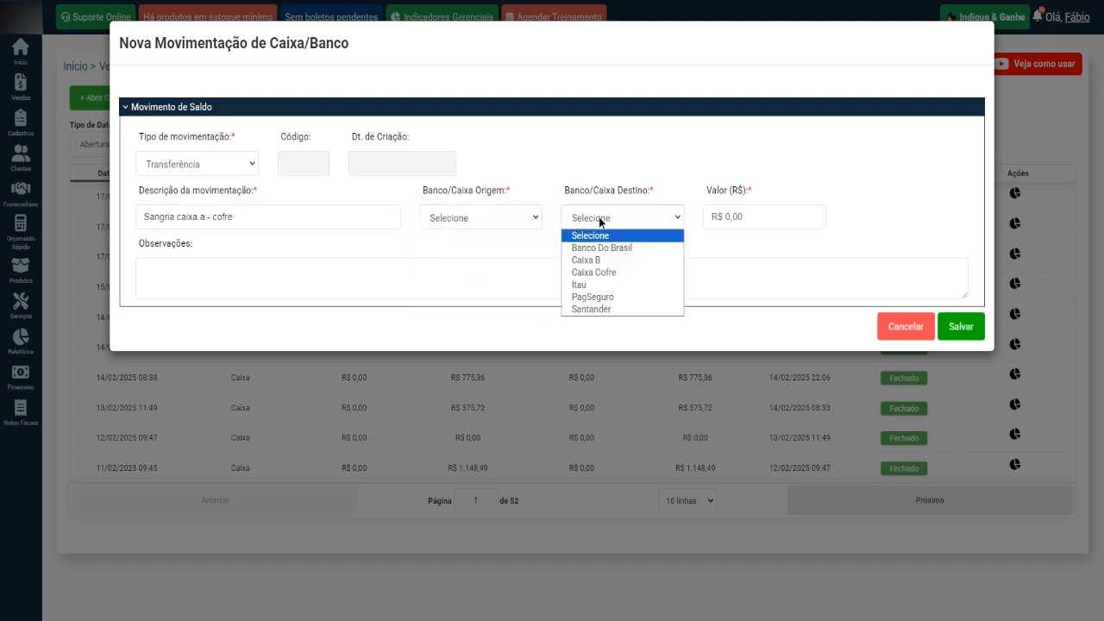
left_click(616, 273)
left_click_drag(764, 217, 719, 218)
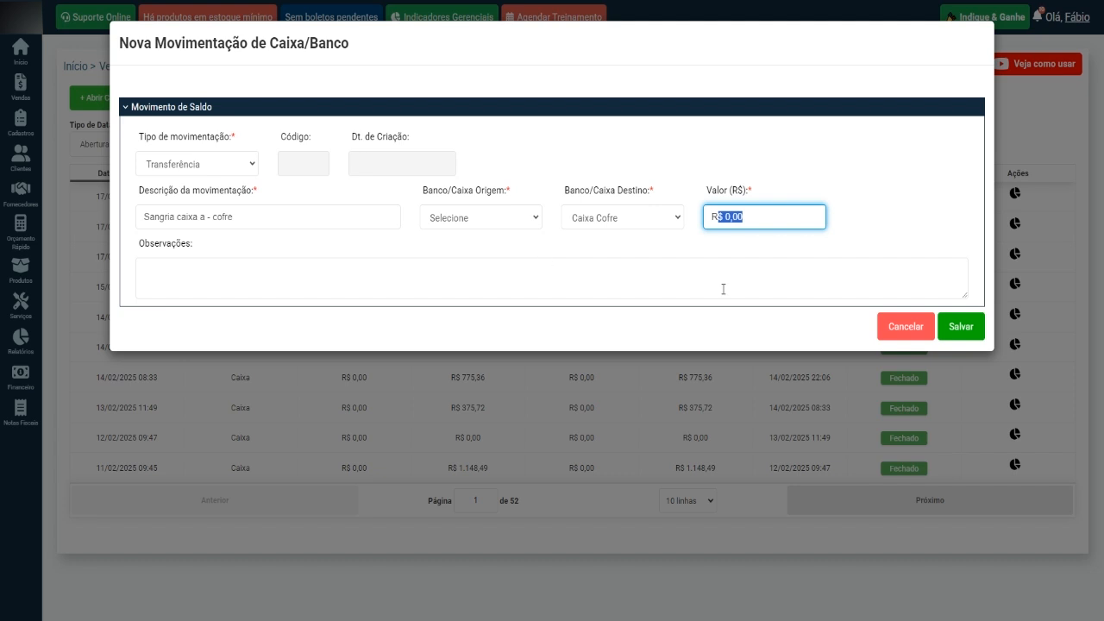
left_click(892, 327)
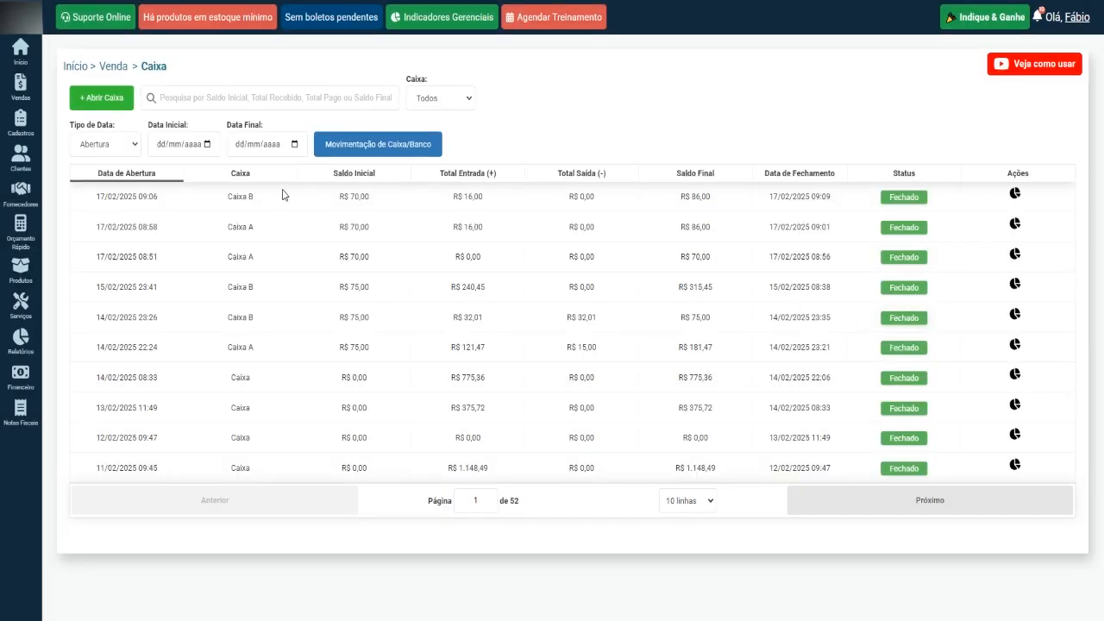
Open a new Movimentação de Caixa/Banco from the Caixa list, view its movement types, and cancel the form.
left_click_drag(450, 229, 549, 229)
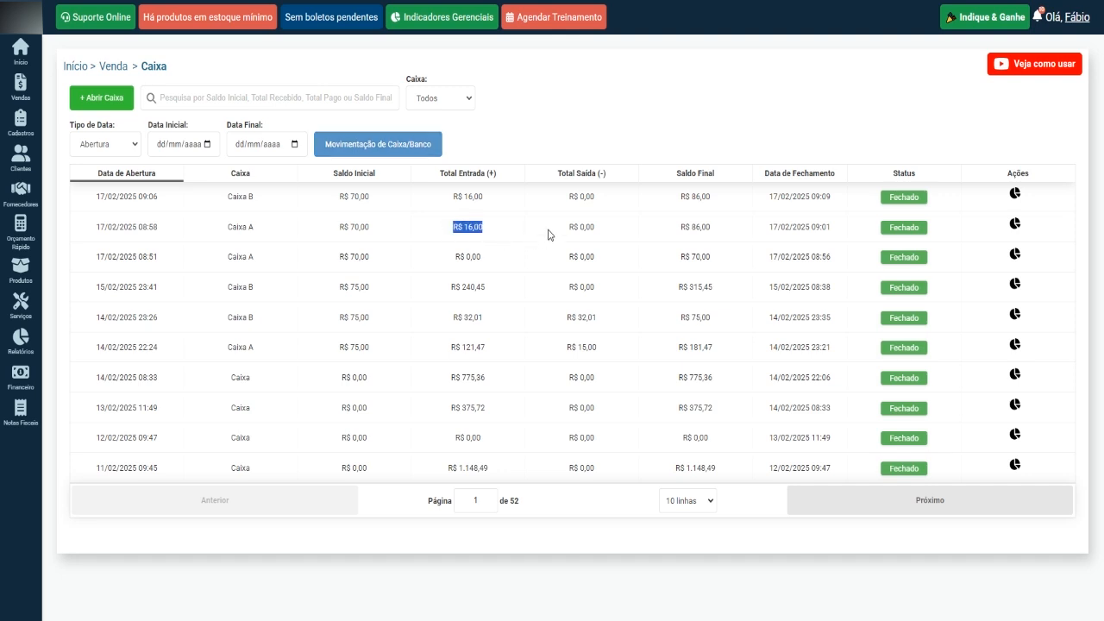
left_click(380, 147)
left_click(240, 162)
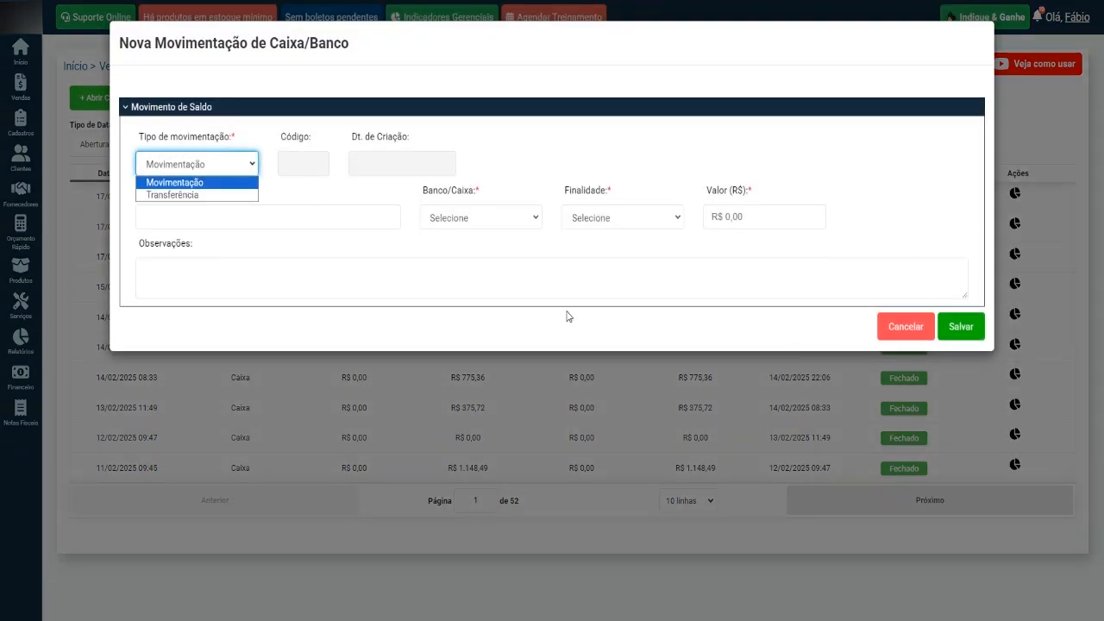
left_click(897, 328)
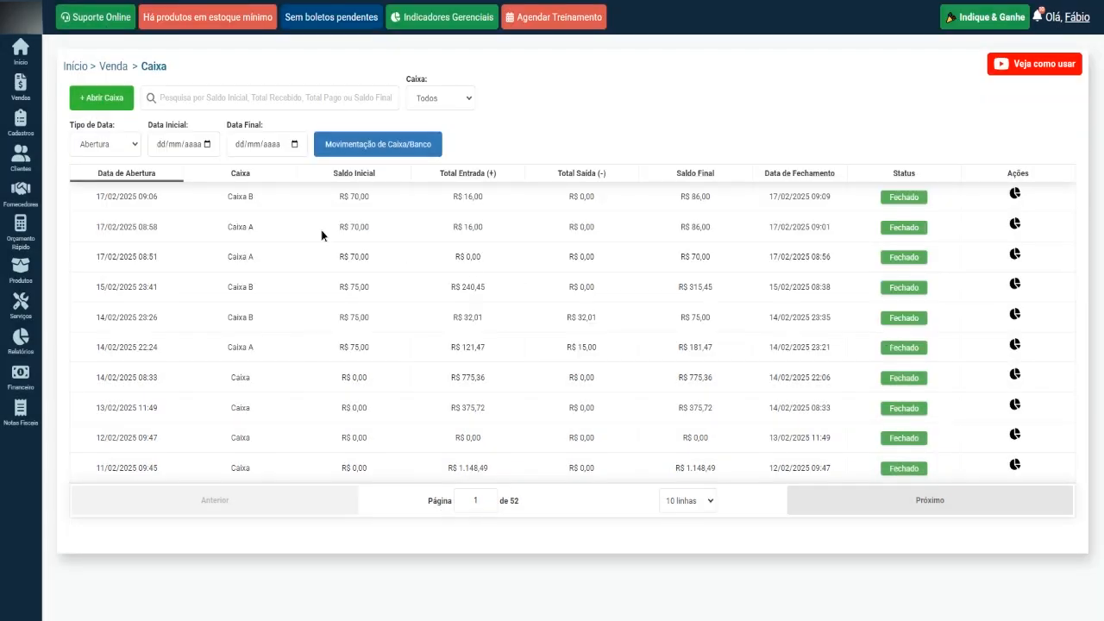
Review Caixa A's 17/02/2025 08:58 opening balance and total receipts while toggling Movimentação automática de abertura/fechamento in the Configurações Financeiras.
left_click_drag(322, 228, 371, 229)
left_click(569, 229)
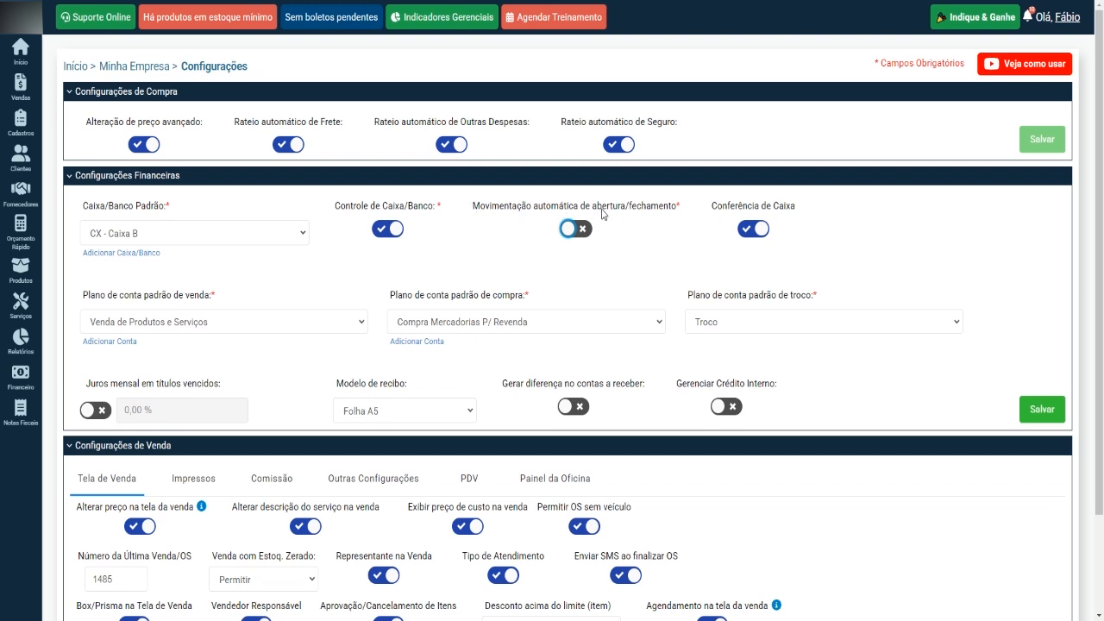
left_click(574, 229)
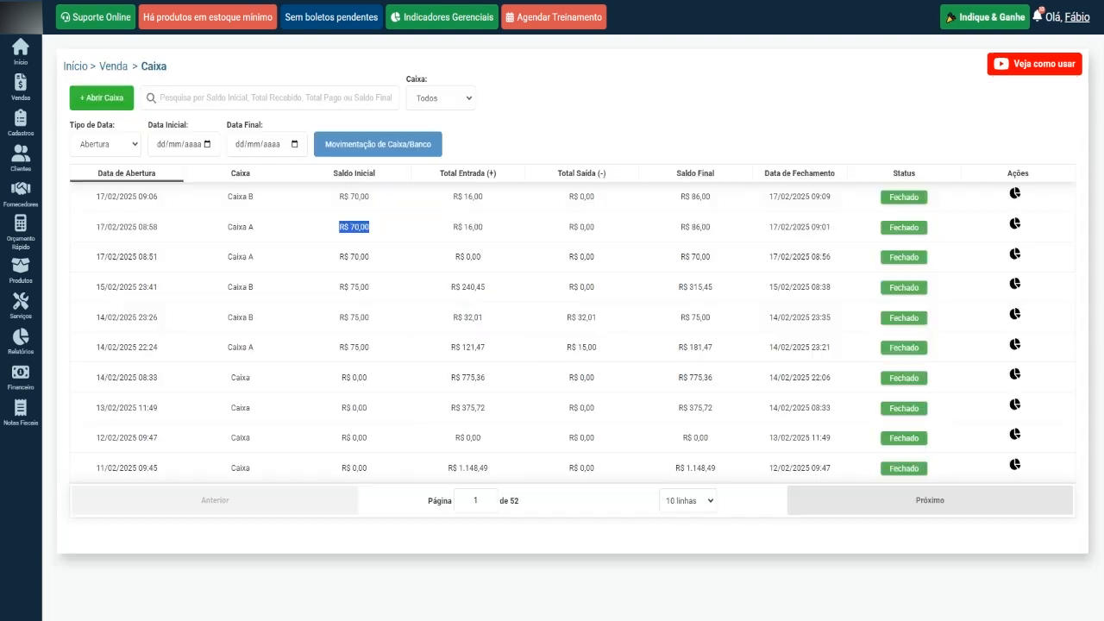
left_click(483, 240)
left_click_drag(447, 230, 484, 227)
Check Caixa A's February 2025 balance in the Banco/Caixa records, and switch Movimentação automática de abertura/fechamento on in the settings.
mouse_move(5, 128)
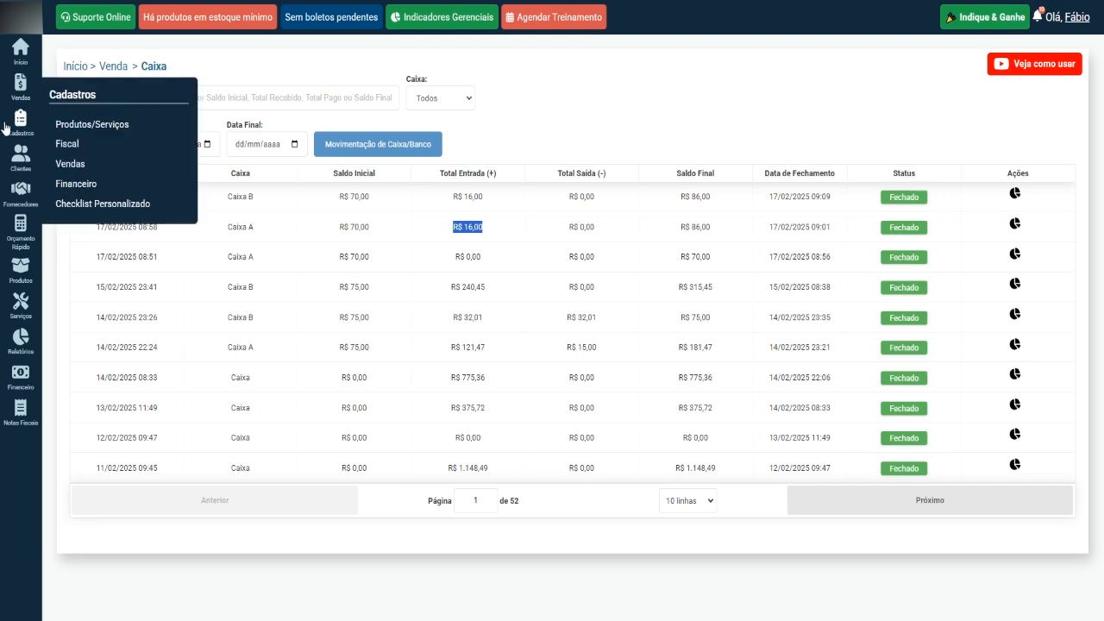
mouse_move(80, 183)
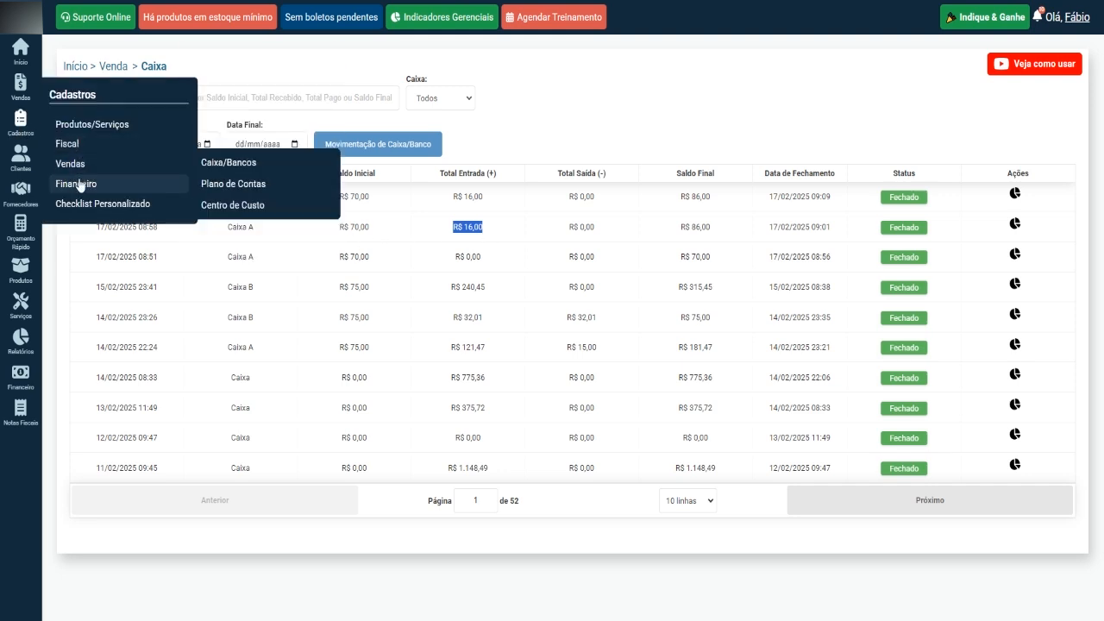
left_click(245, 172)
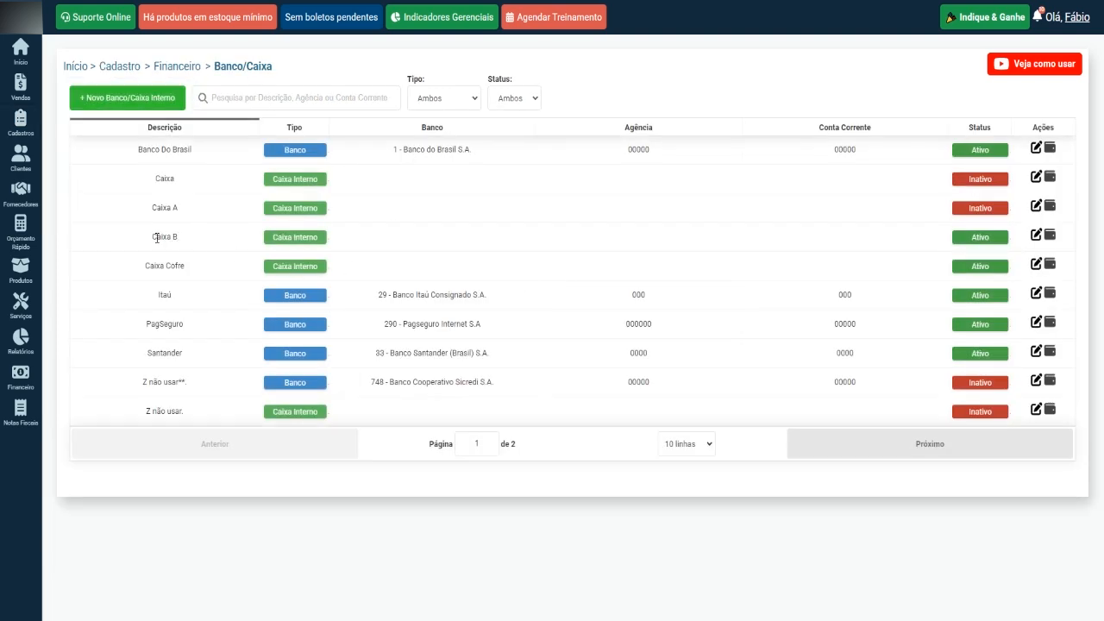
left_click_drag(150, 210, 259, 216)
left_click(1050, 209)
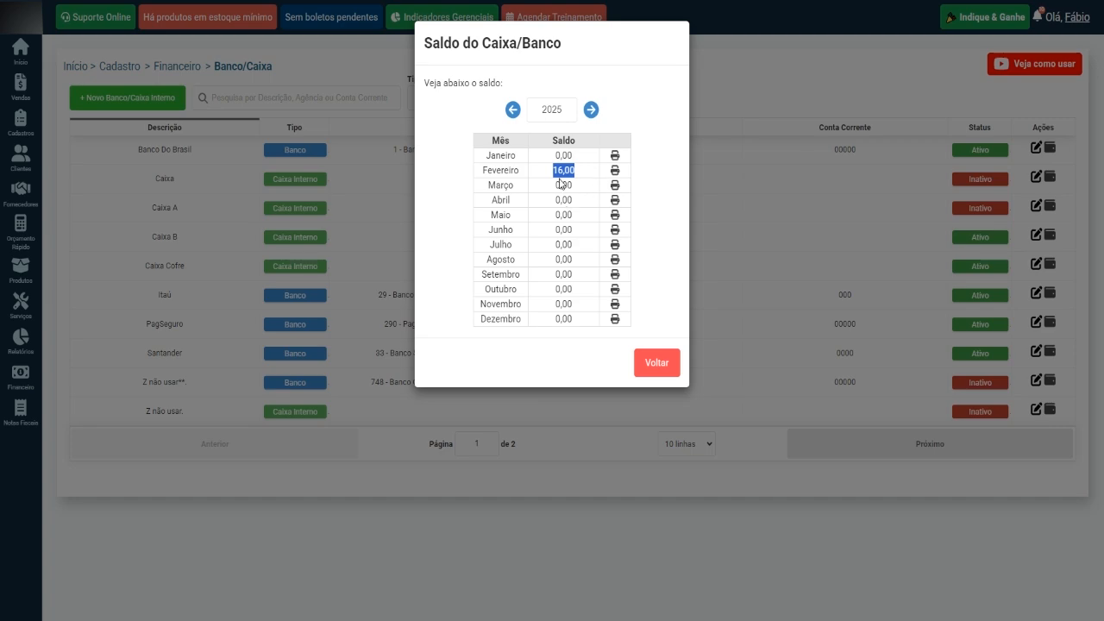
left_click(657, 356)
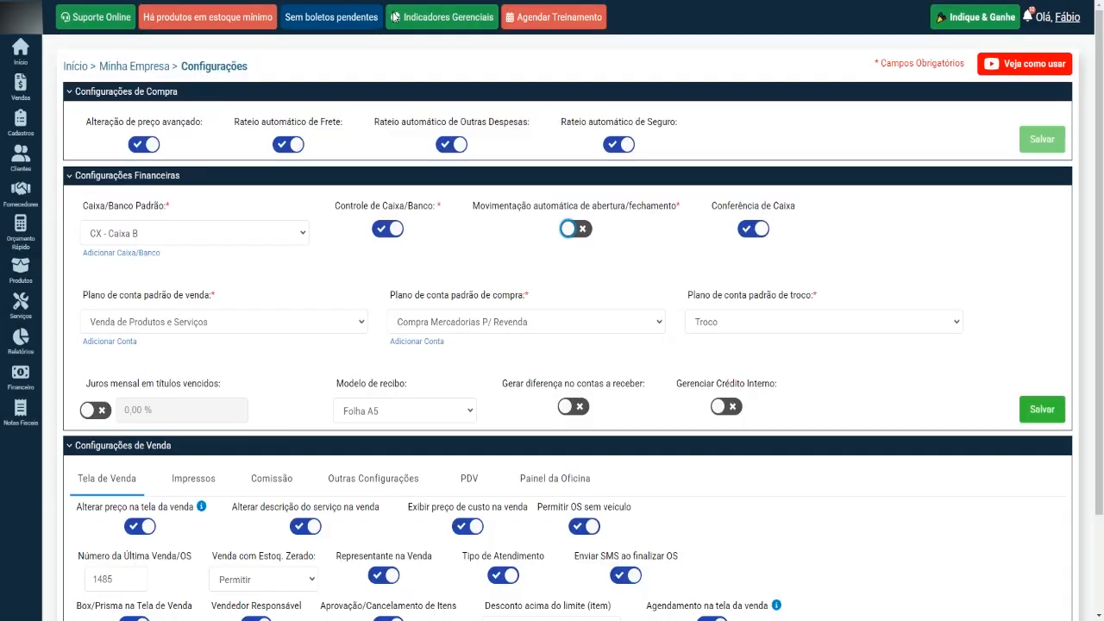
left_click(573, 229)
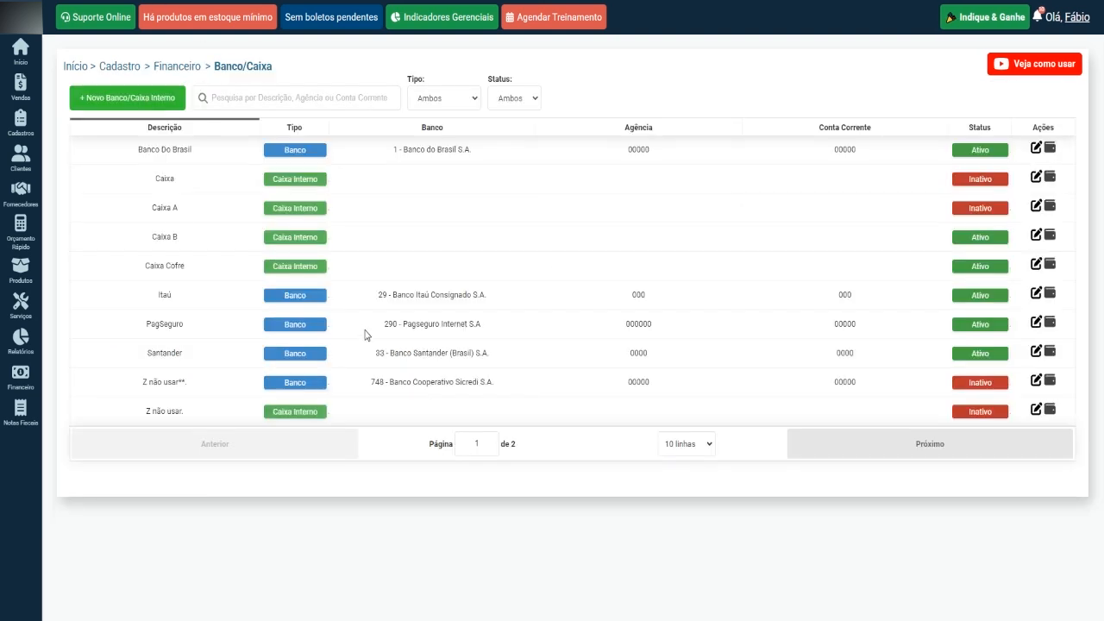
Check Caixa B's February 2025 balance in the Banco/Caixa records and close the balance window.
left_click_drag(136, 239, 197, 247)
left_click(1051, 236)
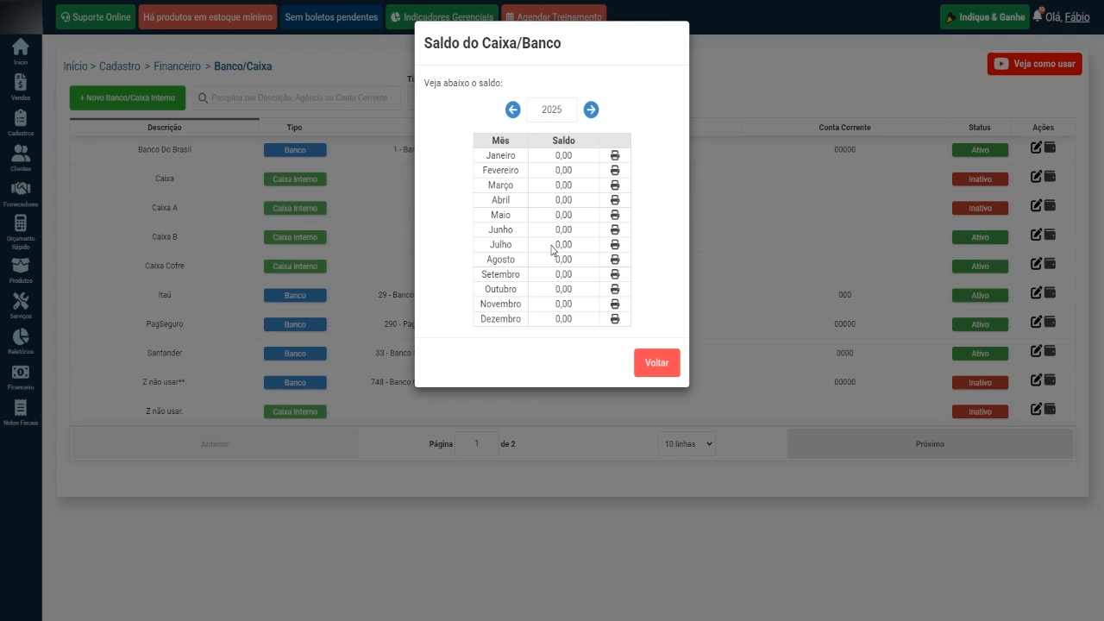
double_click(574, 171)
left_click(553, 193)
left_click_drag(552, 171, 578, 176)
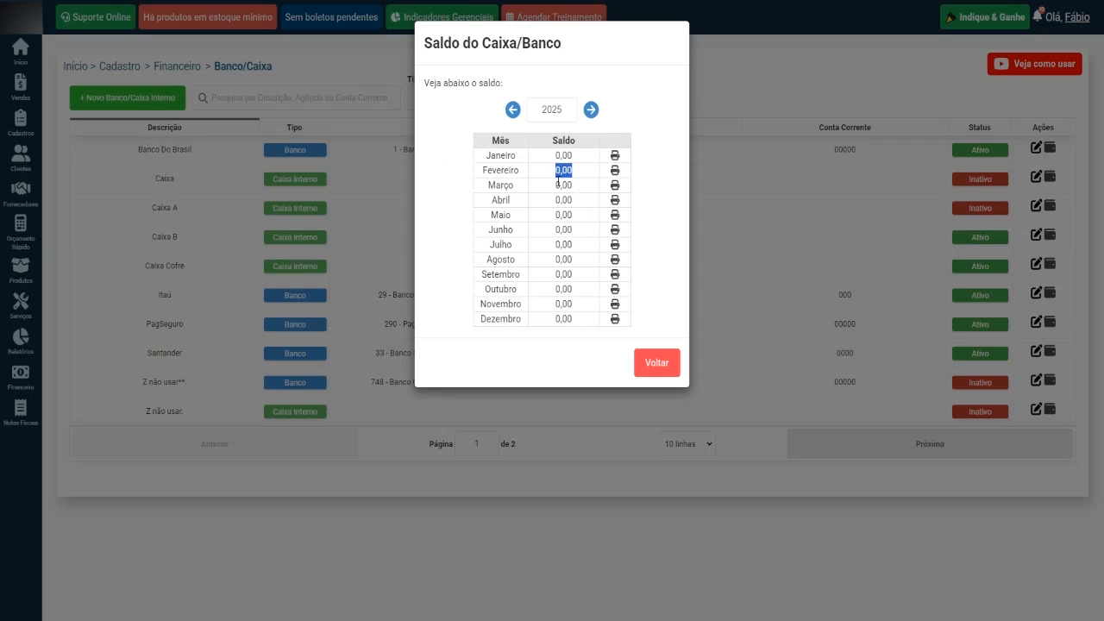
left_click(659, 364)
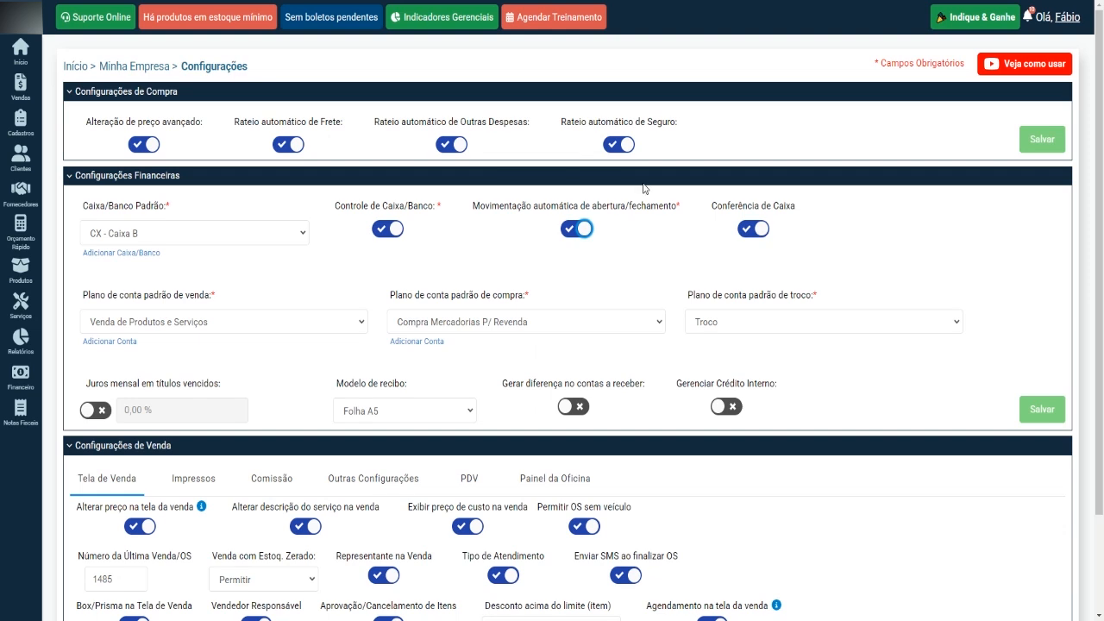
Switch Conferência de Caixa off and back on, and reselect CX - Caixa B as the Caixa/Banco Padrão.
left_click(753, 229)
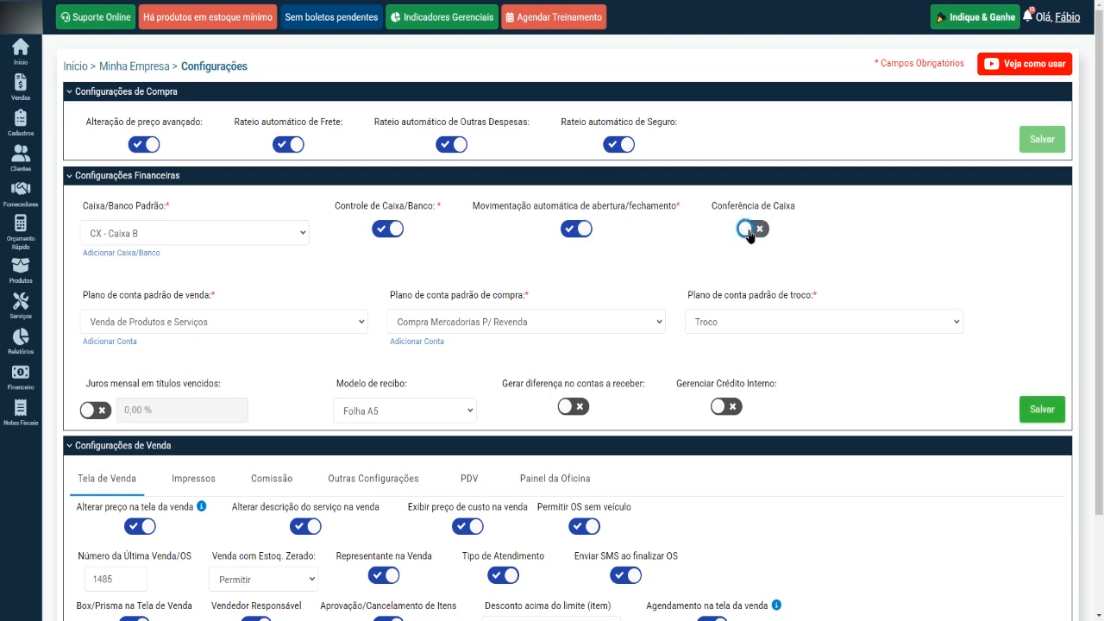
left_click(753, 229)
left_click(240, 232)
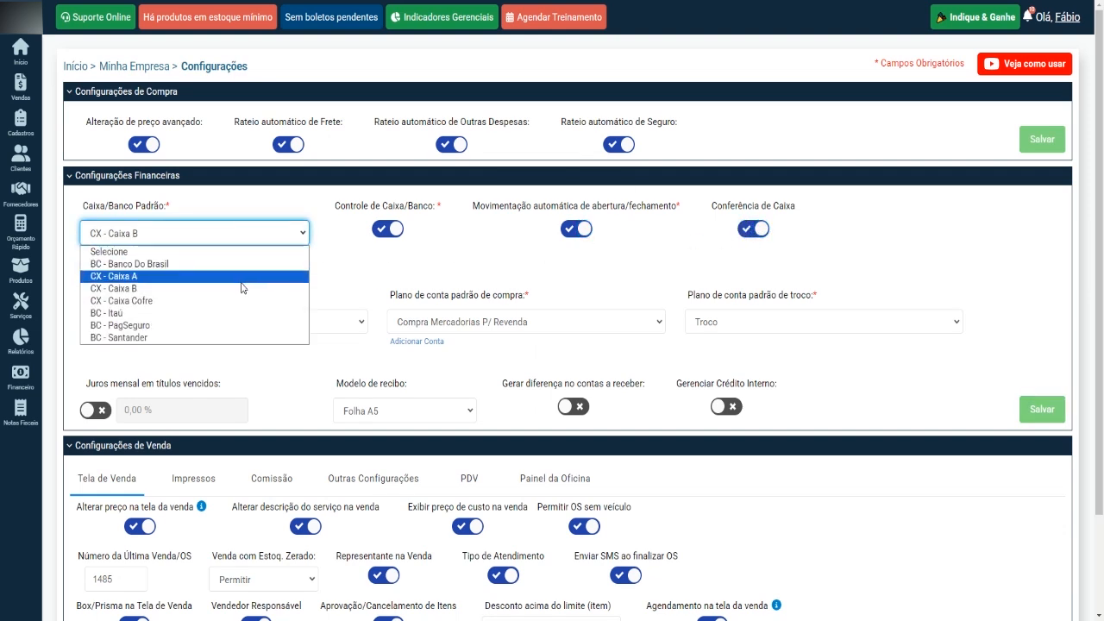
left_click(240, 285)
left_click(1025, 409)
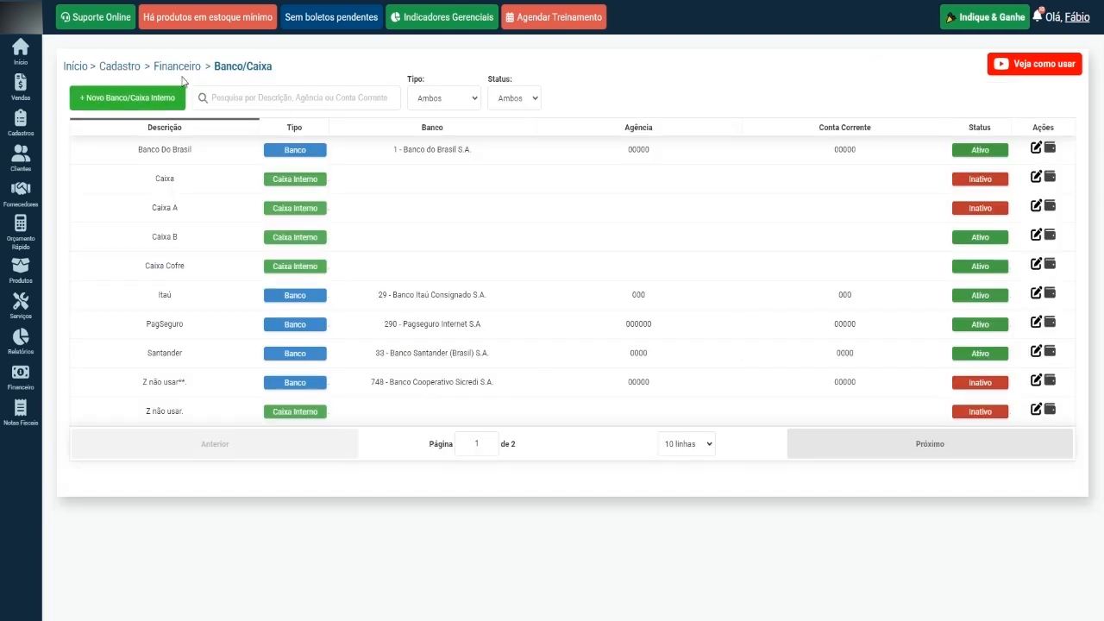
Edit the open Orçamento of 14/02/2025 from the Vendas list, opening CX - Caixa Diário (apaga o saldo) with a R$ 0,00 starting balance.
mouse_move(29, 87)
left_click(103, 106)
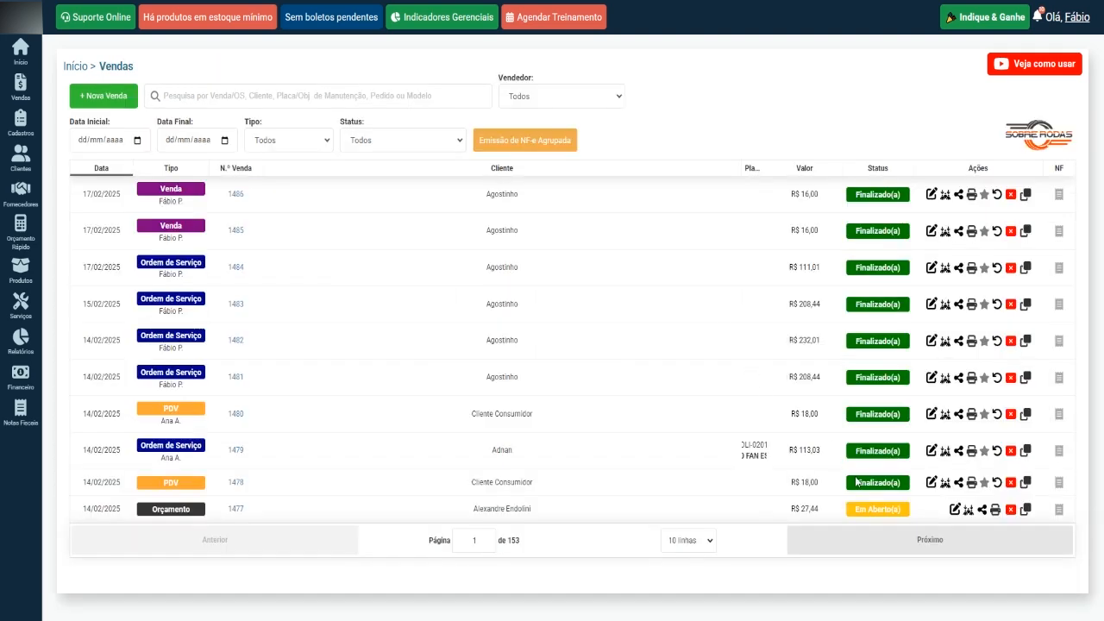
left_click(954, 510)
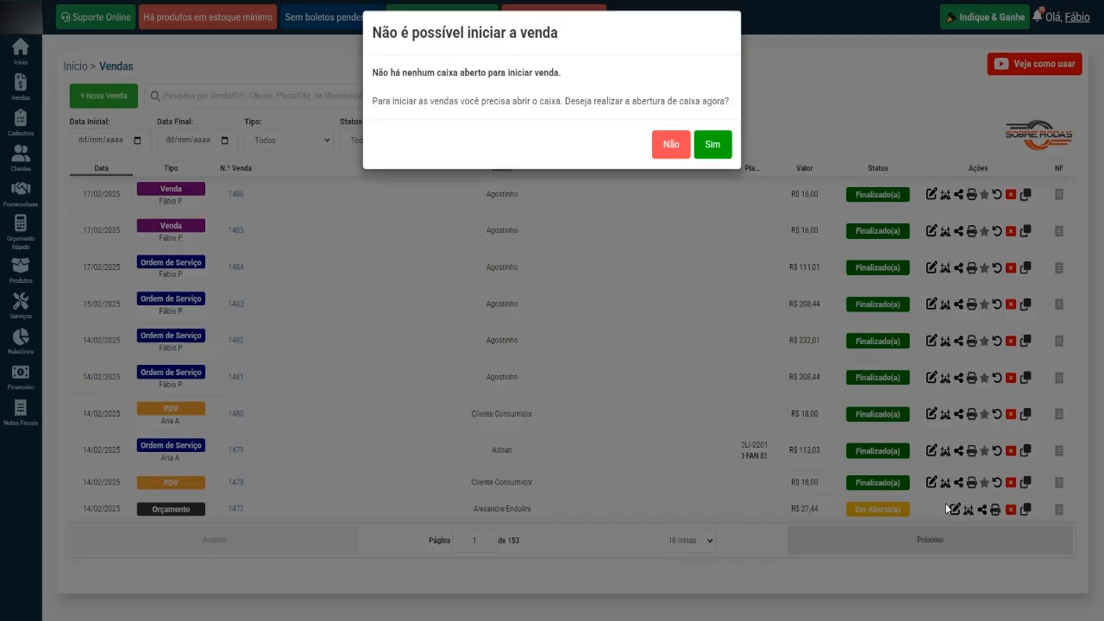
left_click(718, 153)
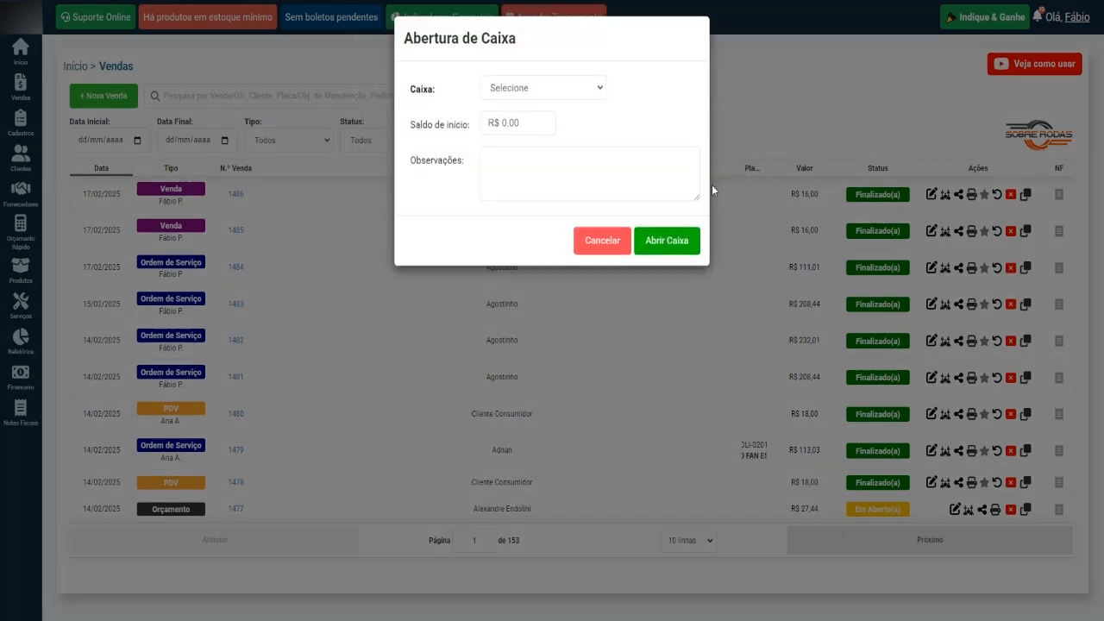
left_click(528, 121)
left_click(544, 95)
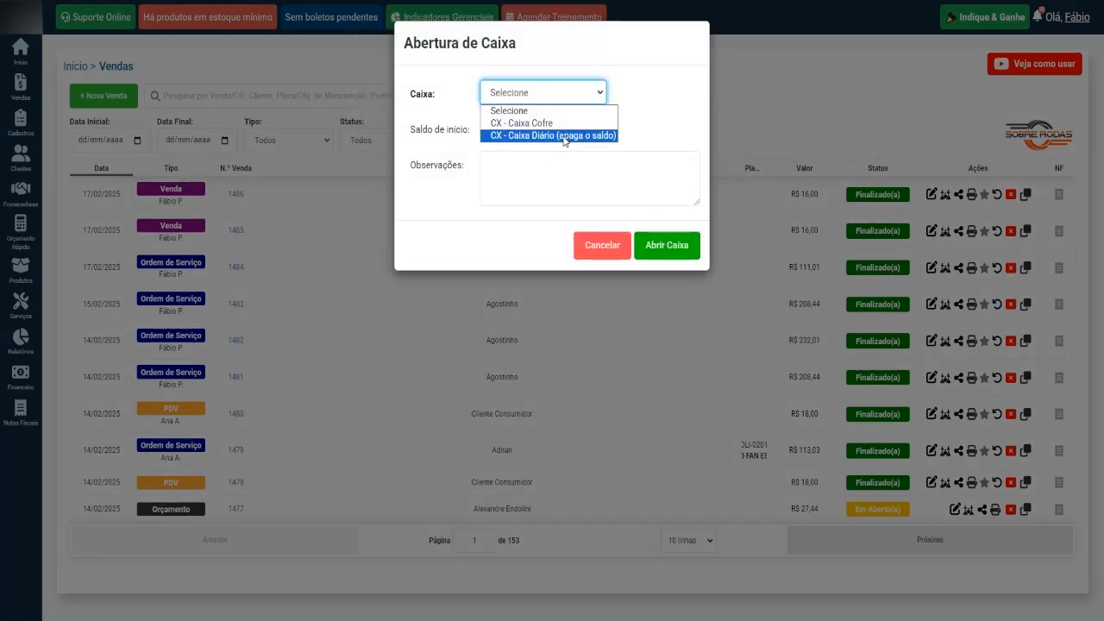
left_click(559, 136)
left_click(538, 132)
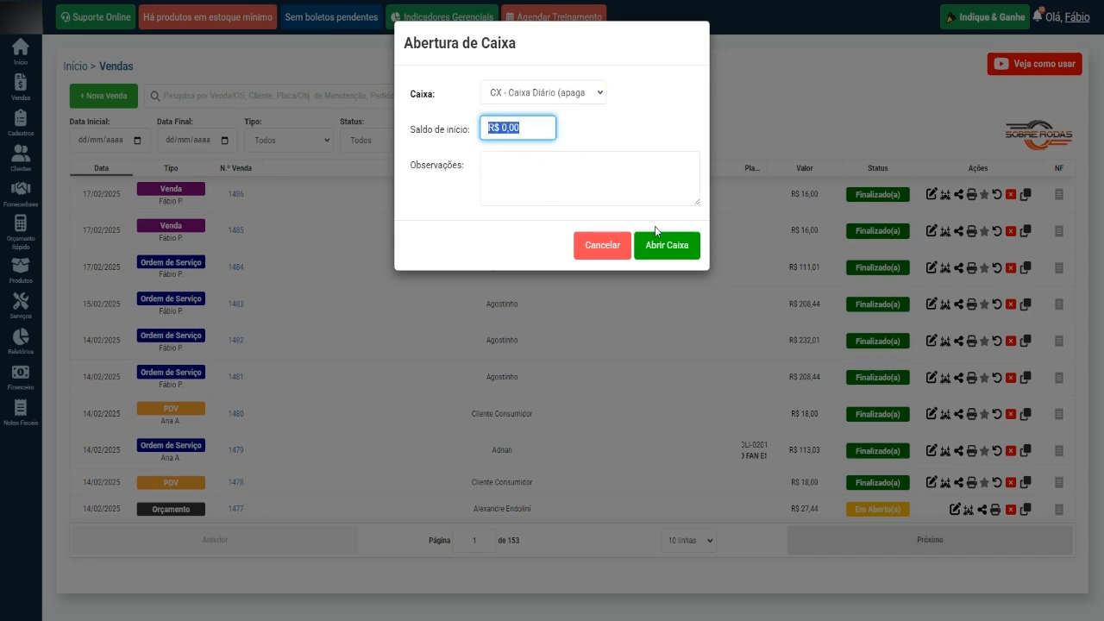
left_click(670, 248)
left_click(714, 140)
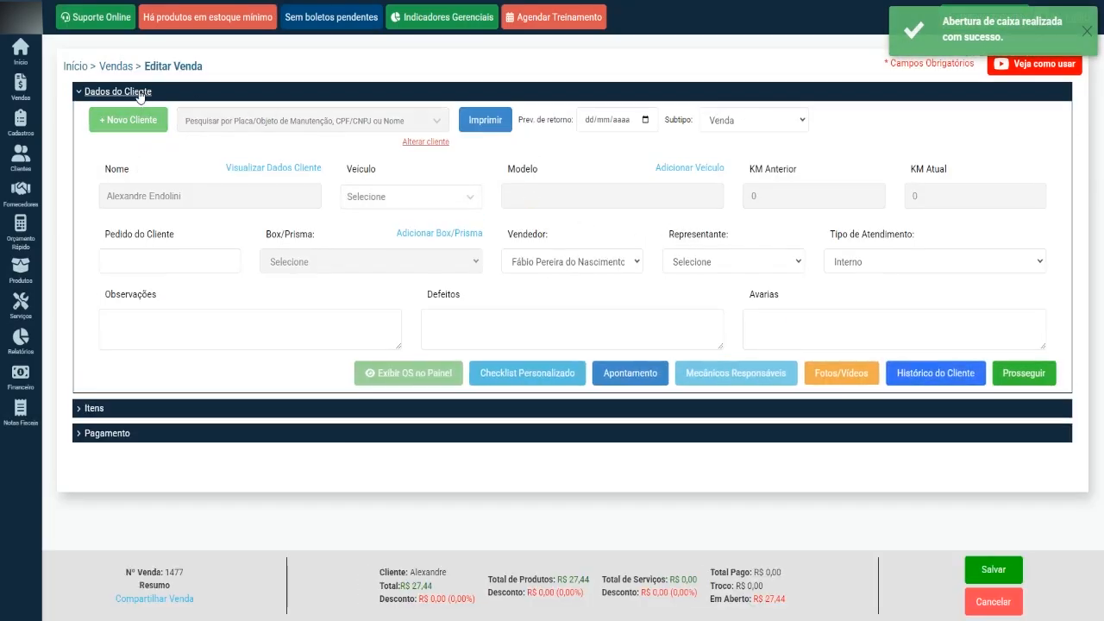
Set the sale's payment condition to À vista with DINHEIRO as the Forma de Pagamento.
left_click(139, 92)
left_click(100, 141)
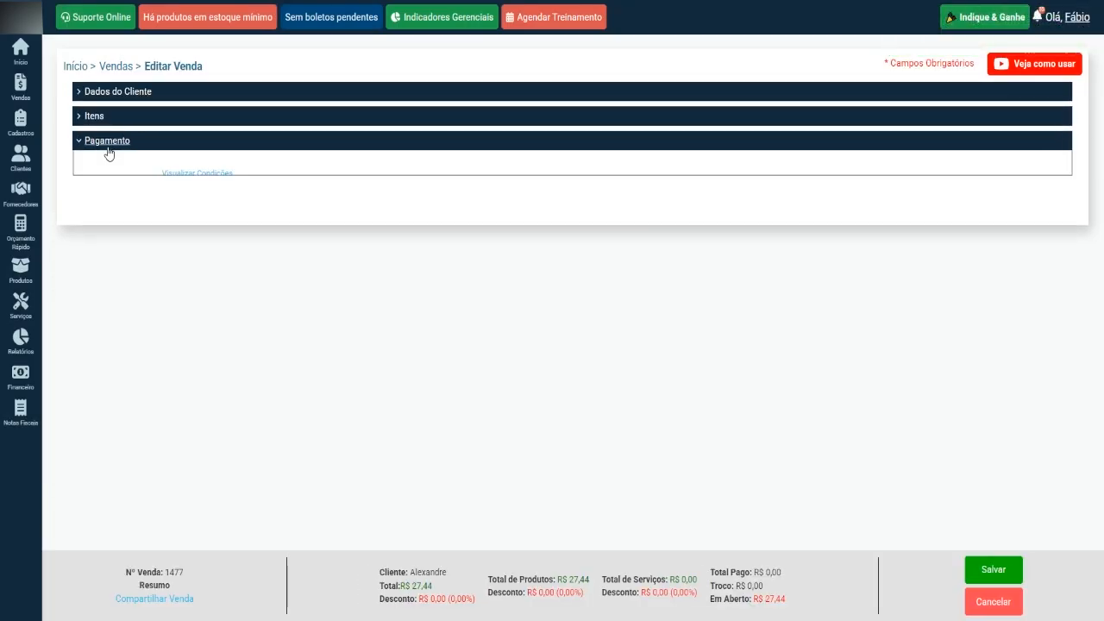
left_click(226, 194)
left_click(274, 226)
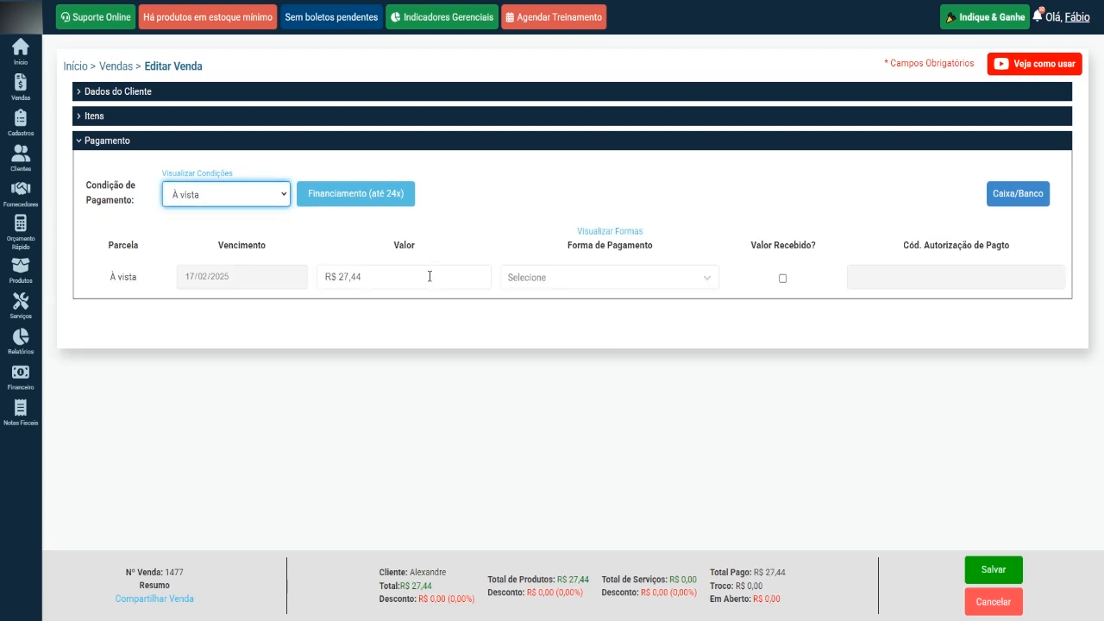
left_click(608, 277)
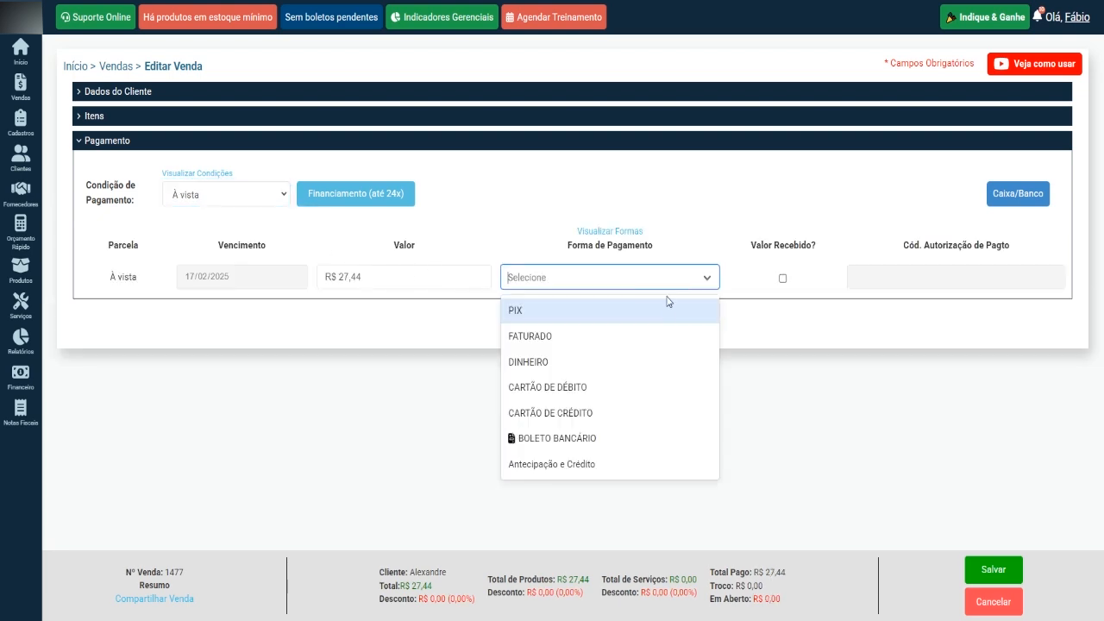
left_click(649, 359)
Assign the À vista installment to CX - Caixa Diário (apaga o saldo) as its Caixa/Banco and save the change.
left_click(1001, 203)
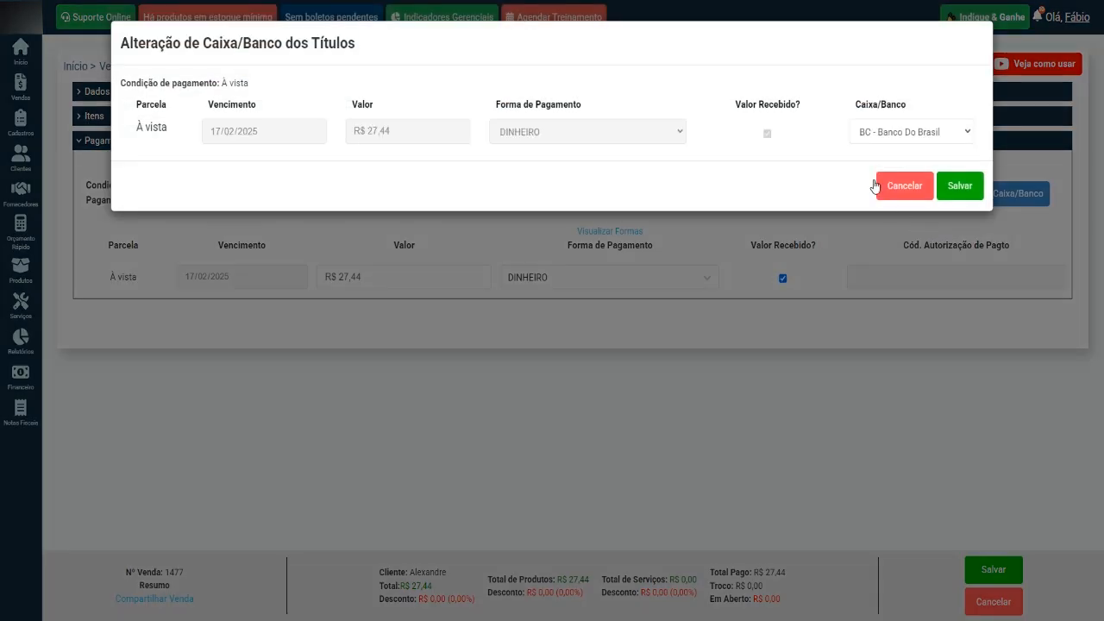
left_click(865, 136)
left_click(869, 183)
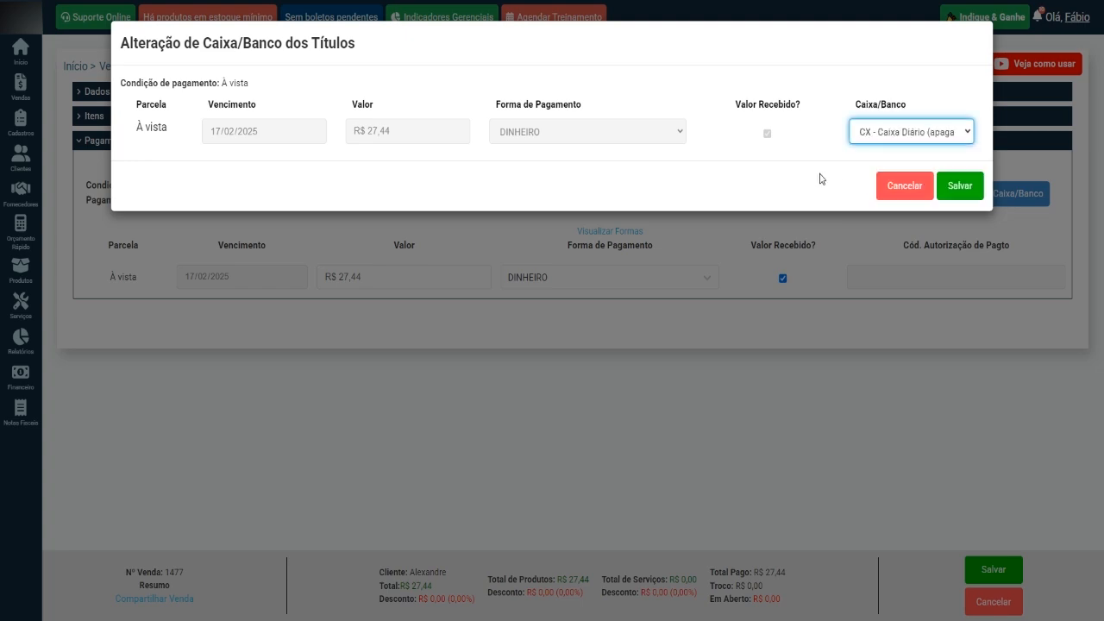
left_click(958, 188)
left_click(713, 145)
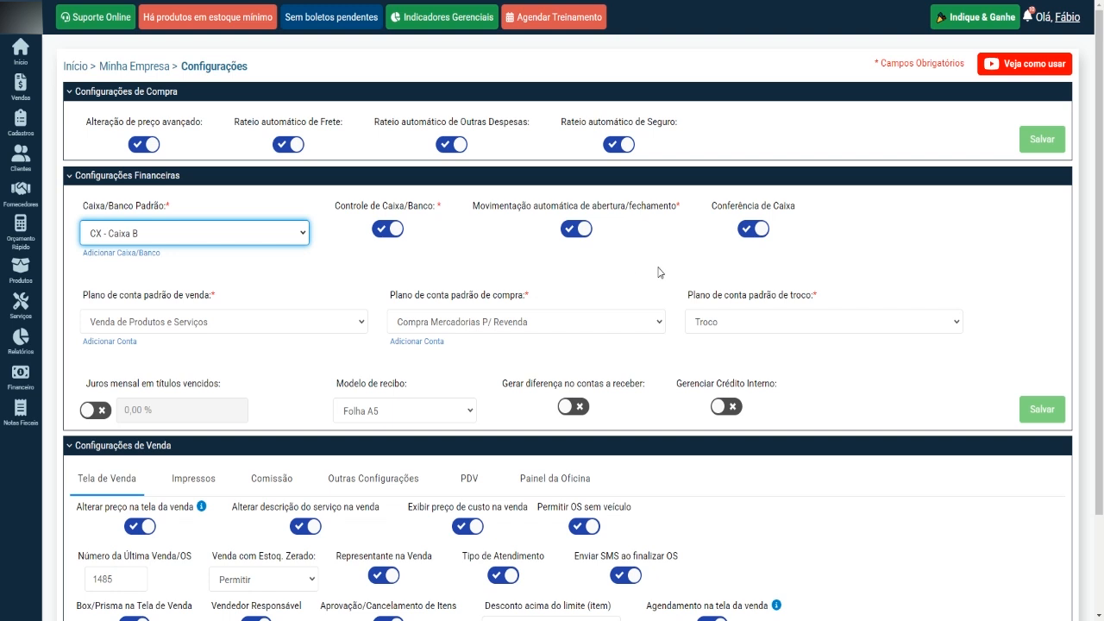
Switch Conferência de Caixa off and back on in the settings, and save the edited cash sale.
left_click(753, 228)
left_click(753, 229)
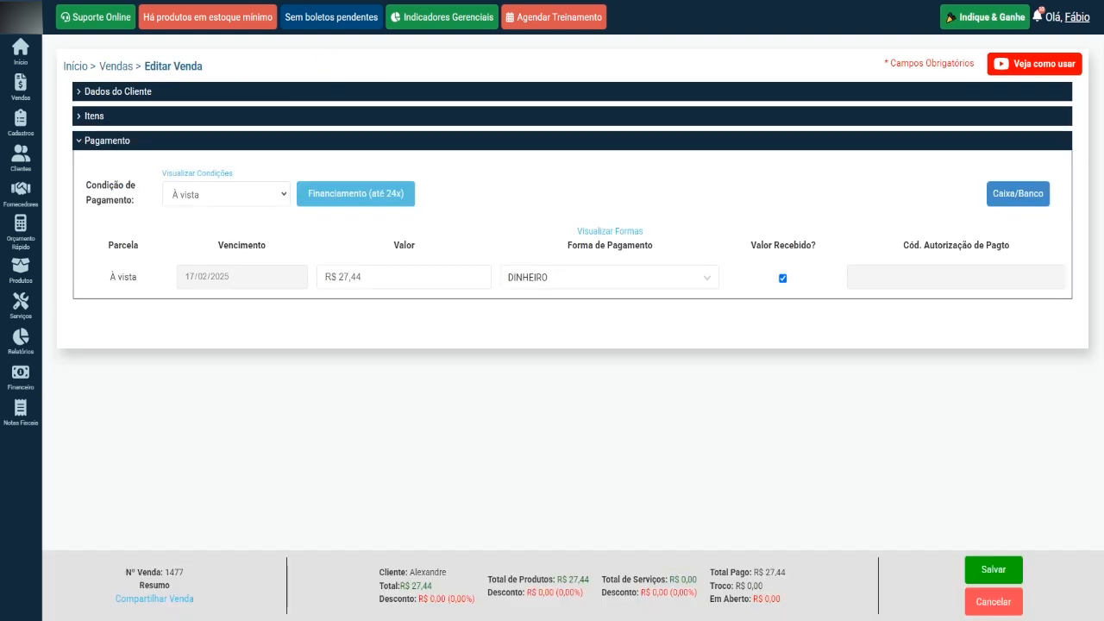
left_click(992, 572)
left_click(552, 128)
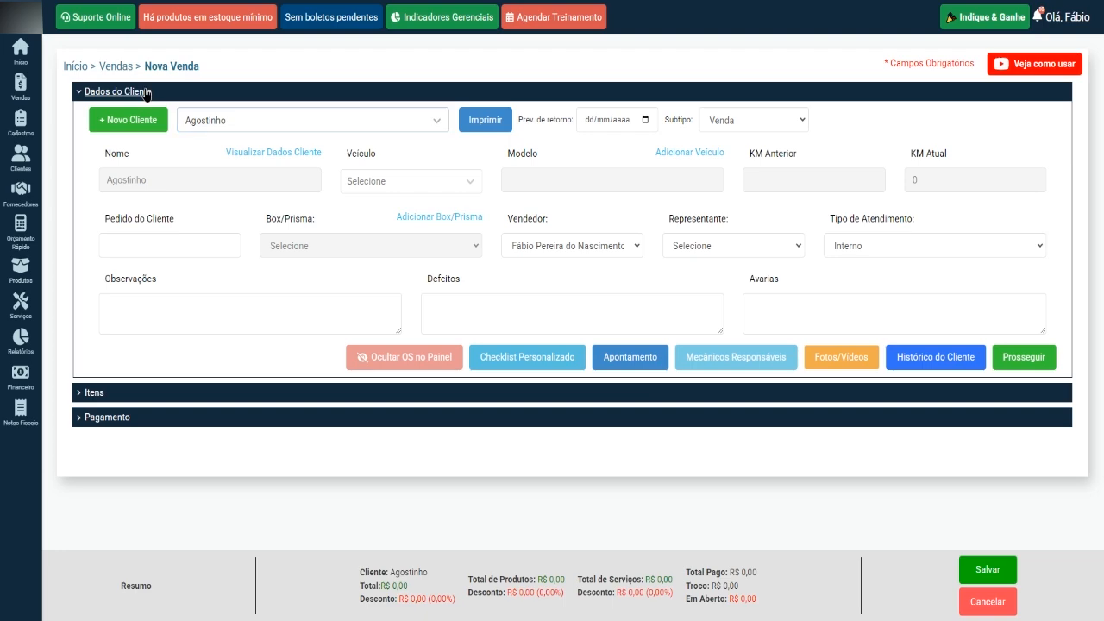
Add FILTRO DE ÓLEO WO340 and HQ2282A - PASTILHA DE FREIO to the new sale's items and save them.
left_click(147, 93)
left_click(96, 117)
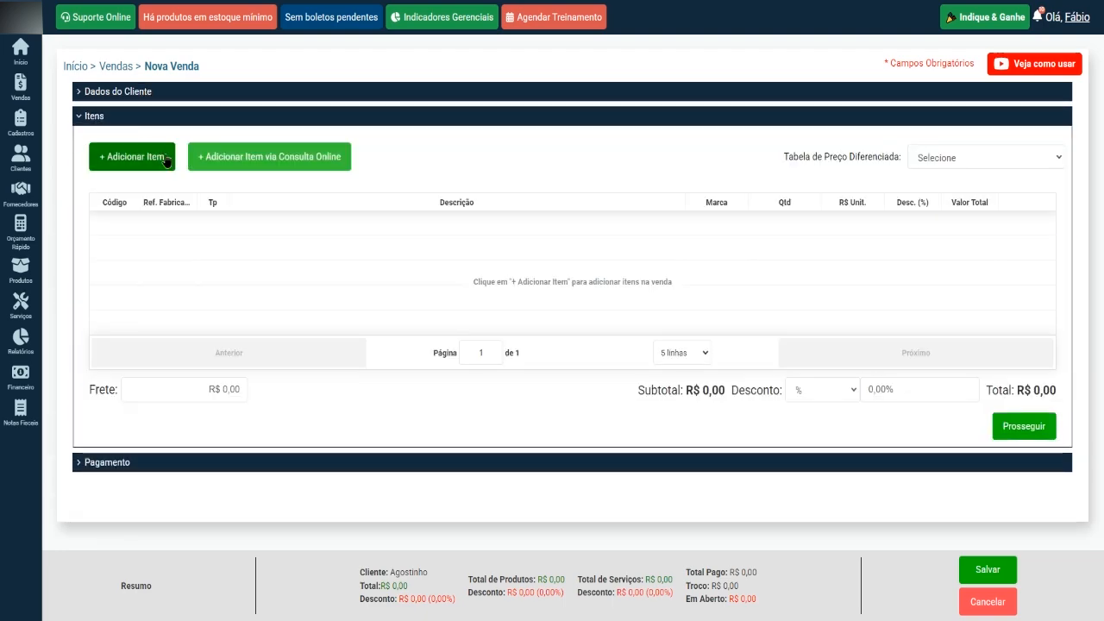
left_click(151, 156)
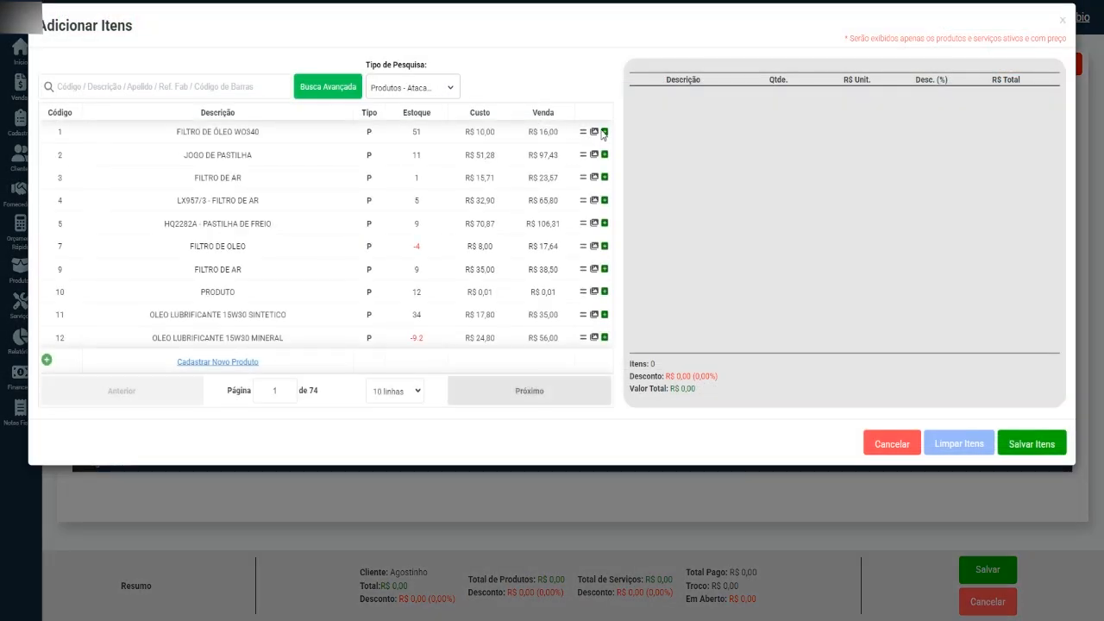
left_click(605, 133)
left_click(604, 223)
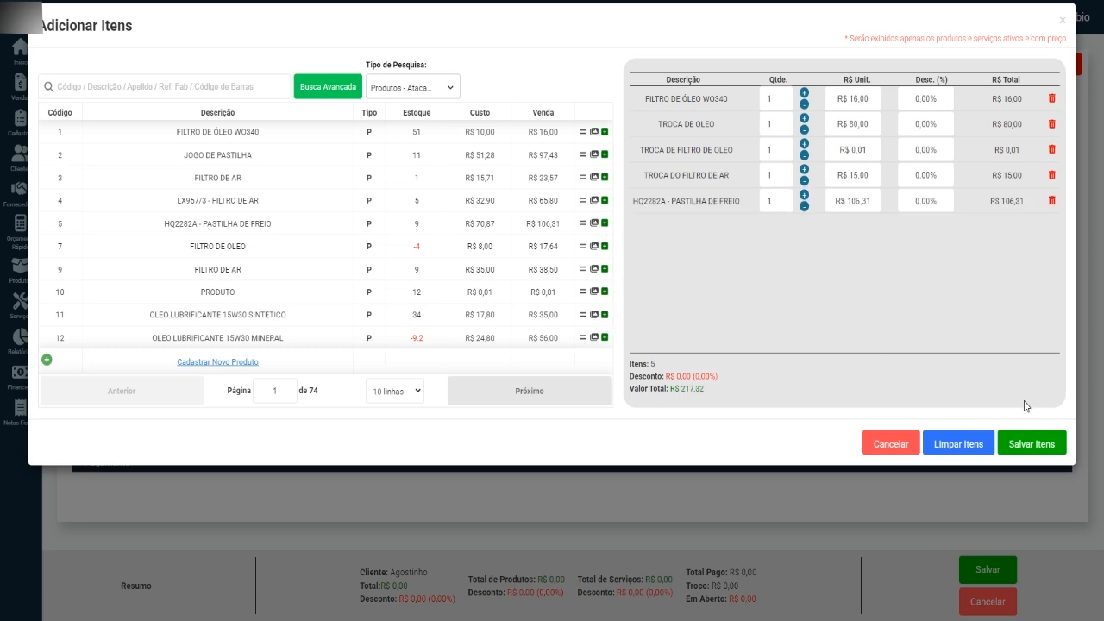
left_click(1030, 445)
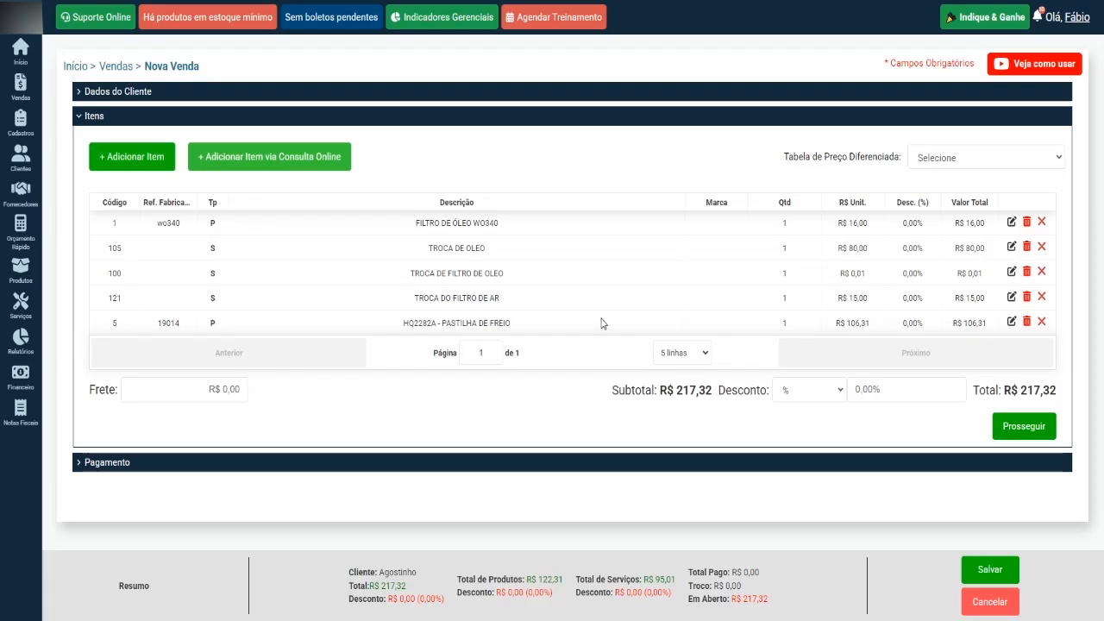
Set the new sale's payment condition to 3x (S/ Entrada).
left_click(93, 115)
left_click(108, 141)
left_click(276, 198)
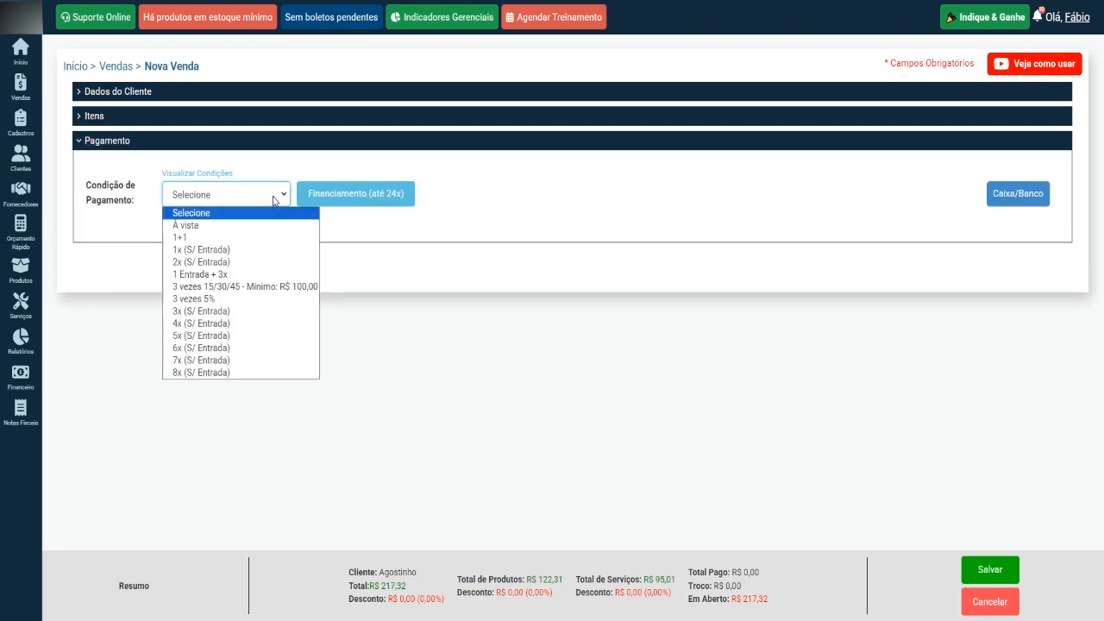
left_click(256, 312)
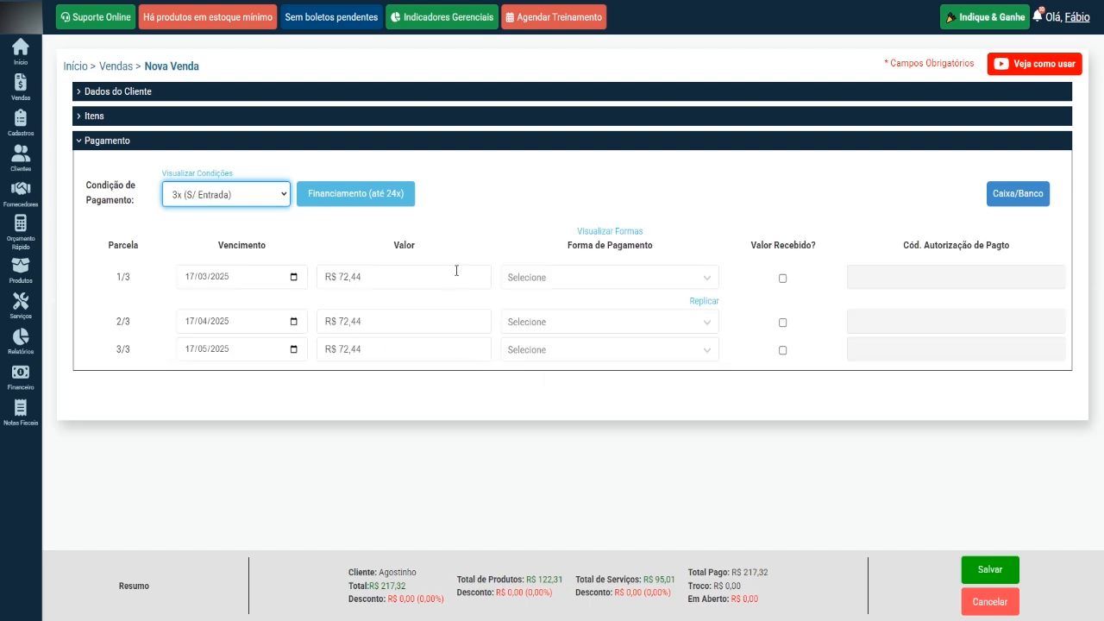
Set the first installment's value to R$ 17,32 and open its Forma de Pagamento options.
left_click(545, 280)
left_click(434, 278)
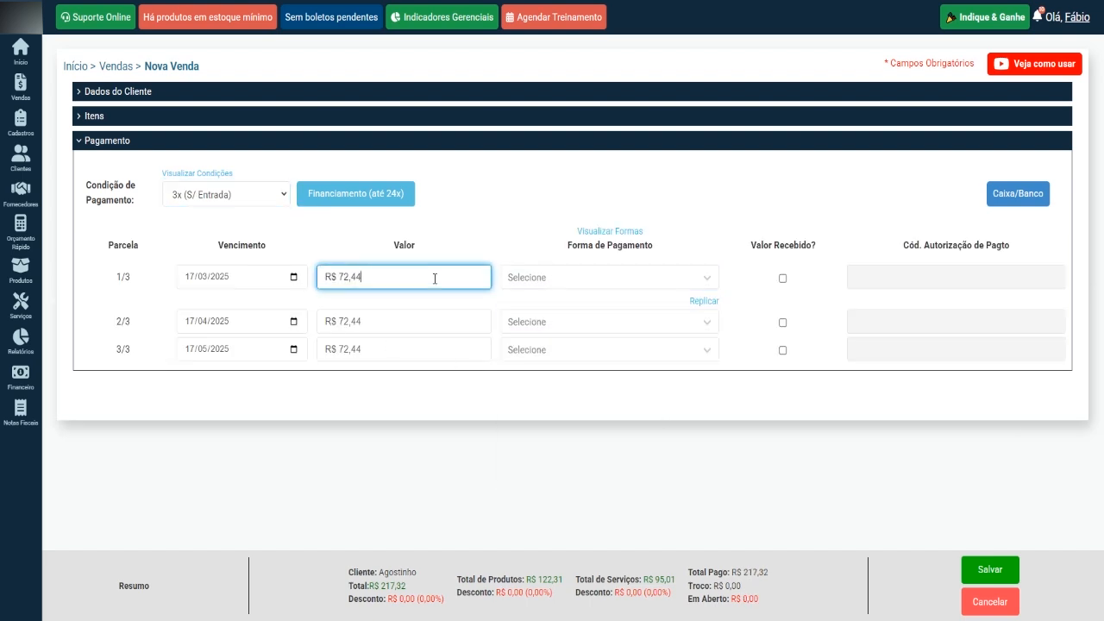
left_click_drag(429, 277, 322, 277)
type("17,32")
left_click(517, 277)
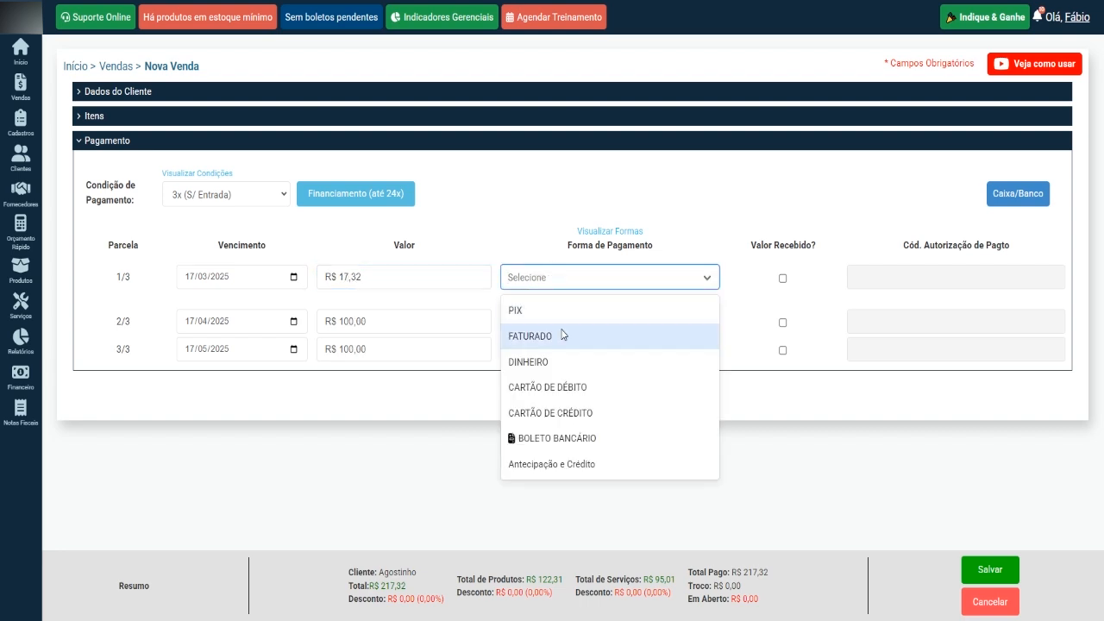
Set the payment methods to DINHEIRO for installment 1/3, PIX for 2/3 and CARTÃO DE CRÉDITO for 3/3.
left_click(563, 359)
left_click(542, 320)
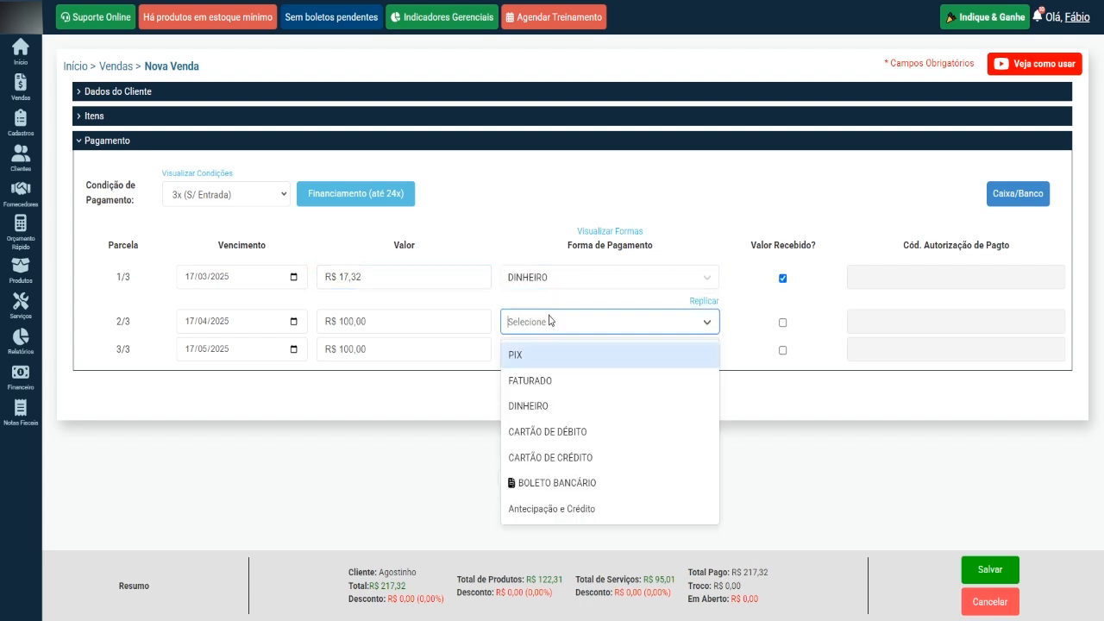
left_click(570, 360)
left_click(571, 361)
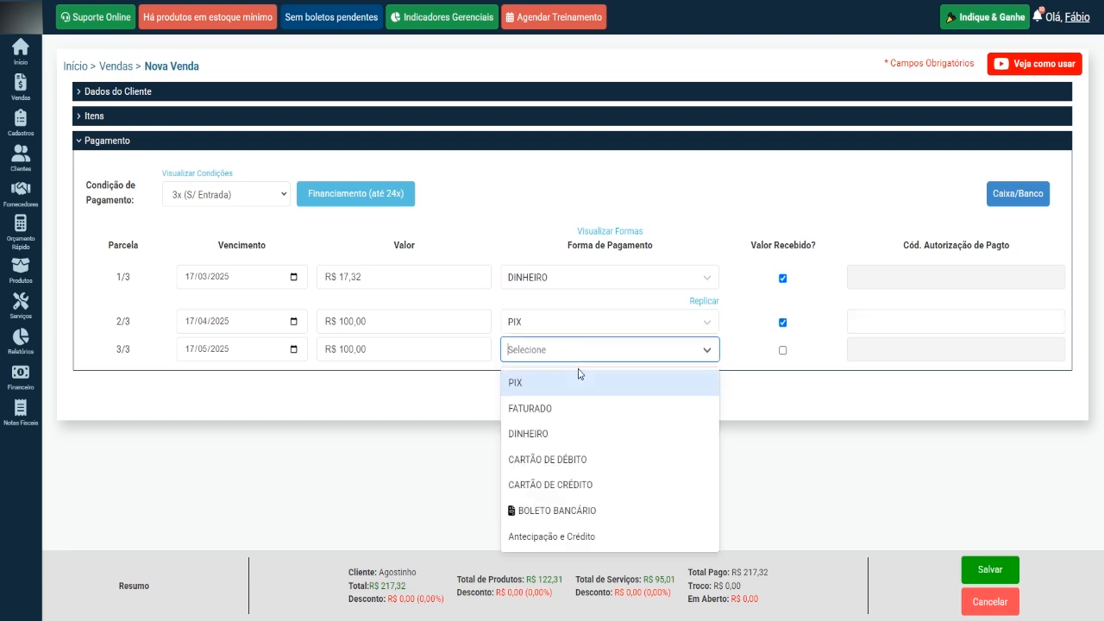
left_click(609, 482)
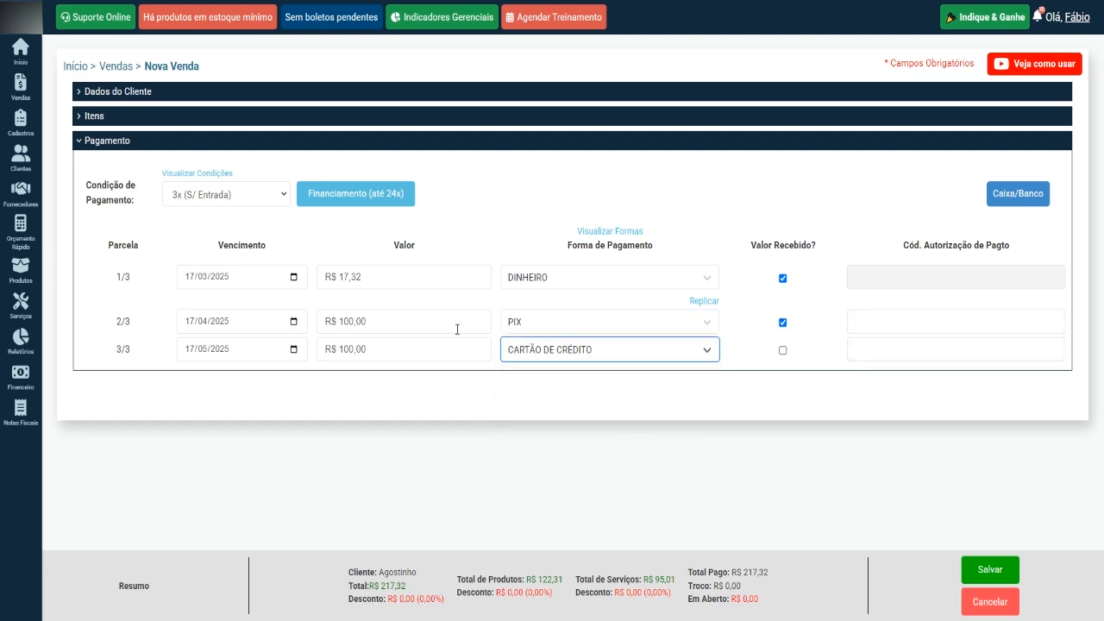
Set the due dates of installments 1/3 and 2/3 to today's date, 17/02/2025.
left_click(293, 276)
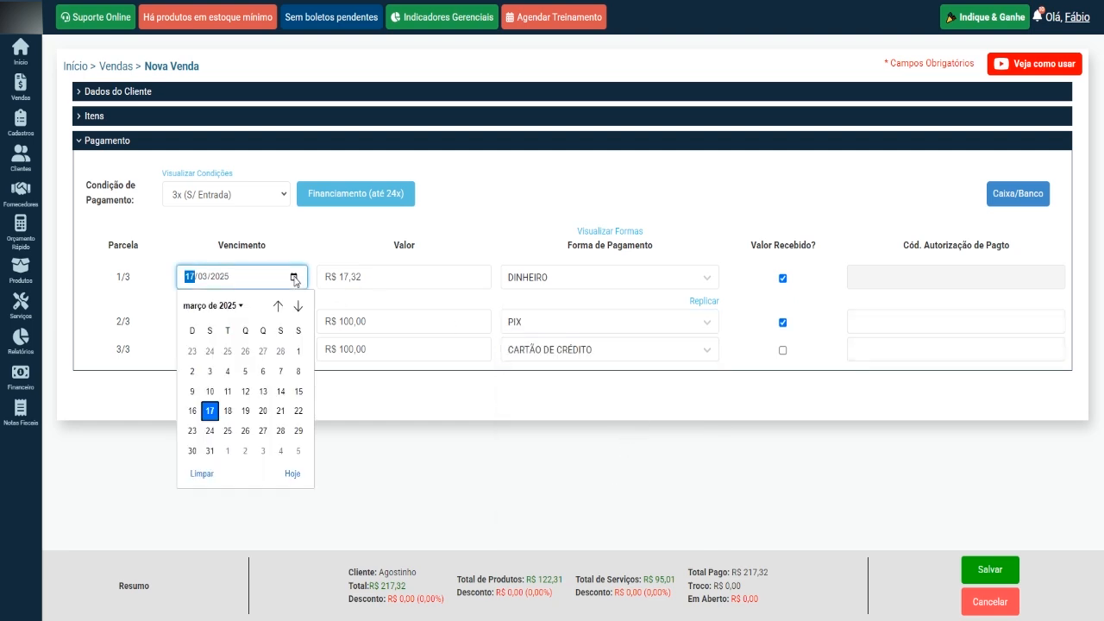
left_click(293, 474)
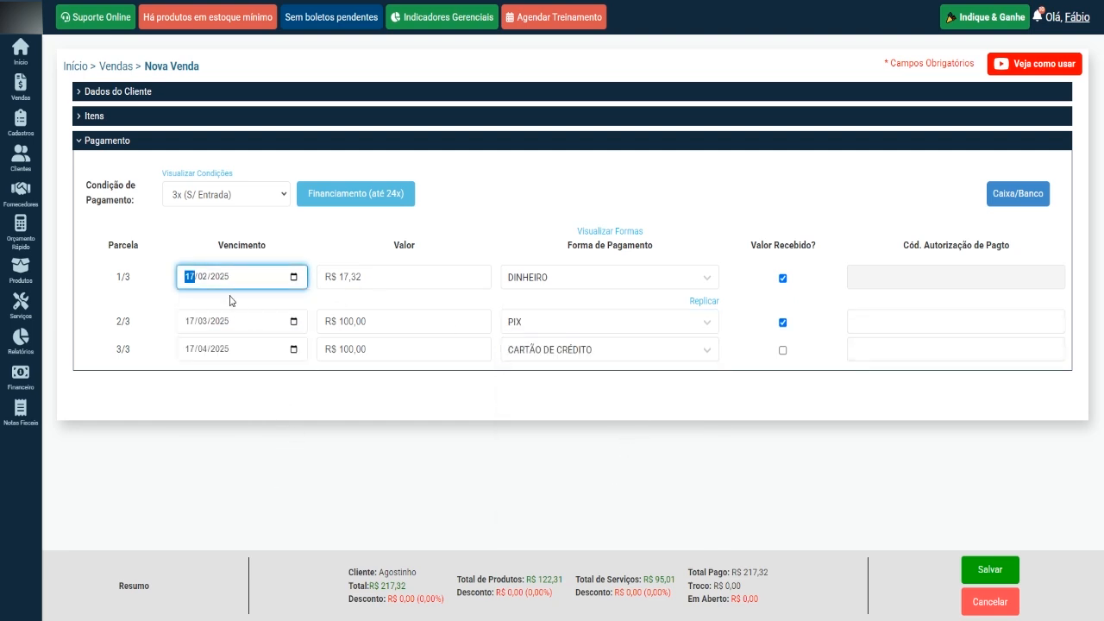
left_click(293, 323)
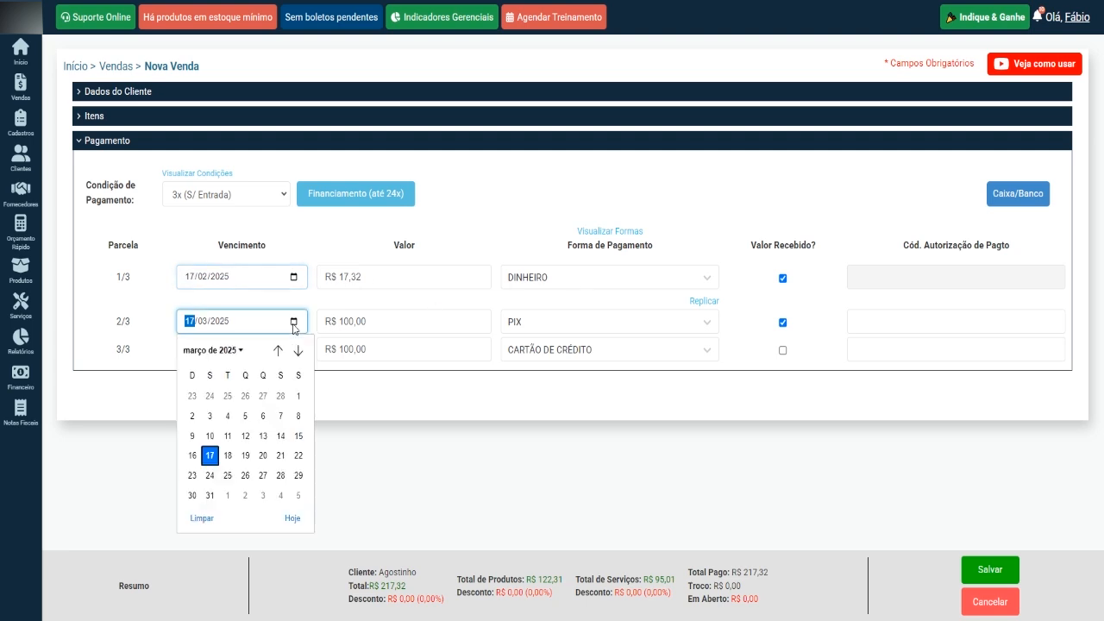
left_click(292, 518)
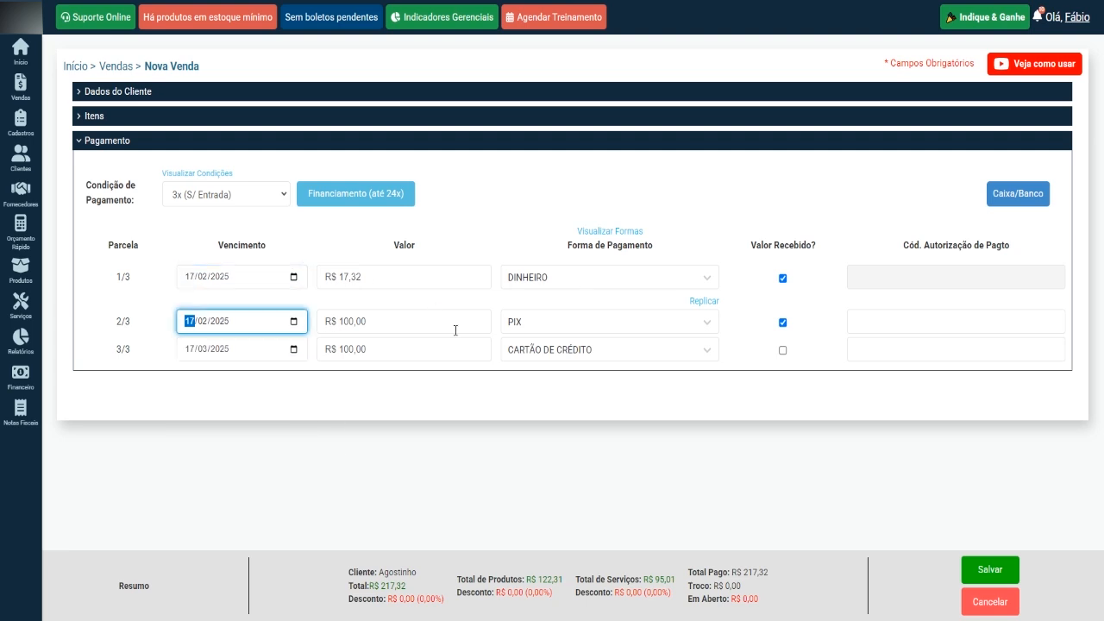
left_click(200, 354)
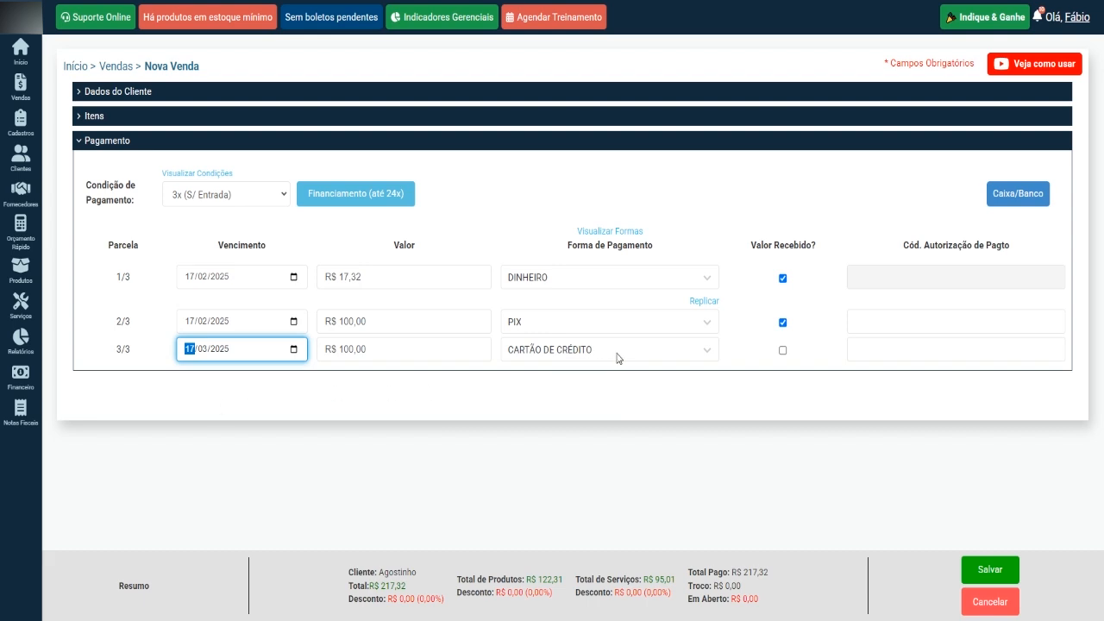
left_click(782, 351)
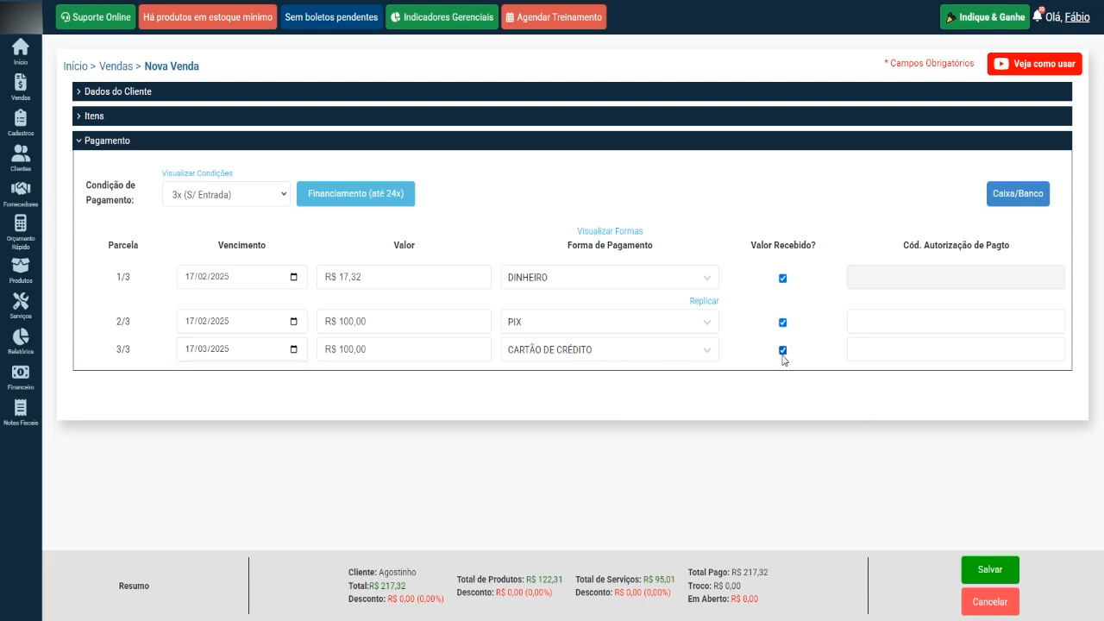
Assign installment 1/3 to CX - Caixa Diário (apaga o saldo), 2/3 to BC - Itaú and 3/3 to BC - Santander, and confirm.
left_click(1023, 195)
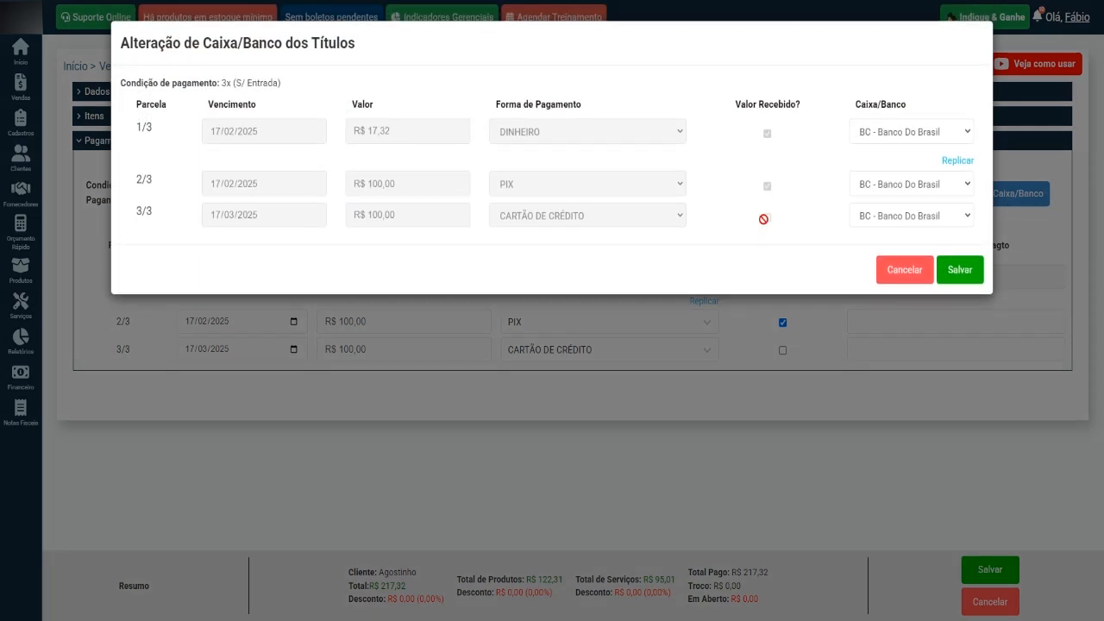
left_click(855, 136)
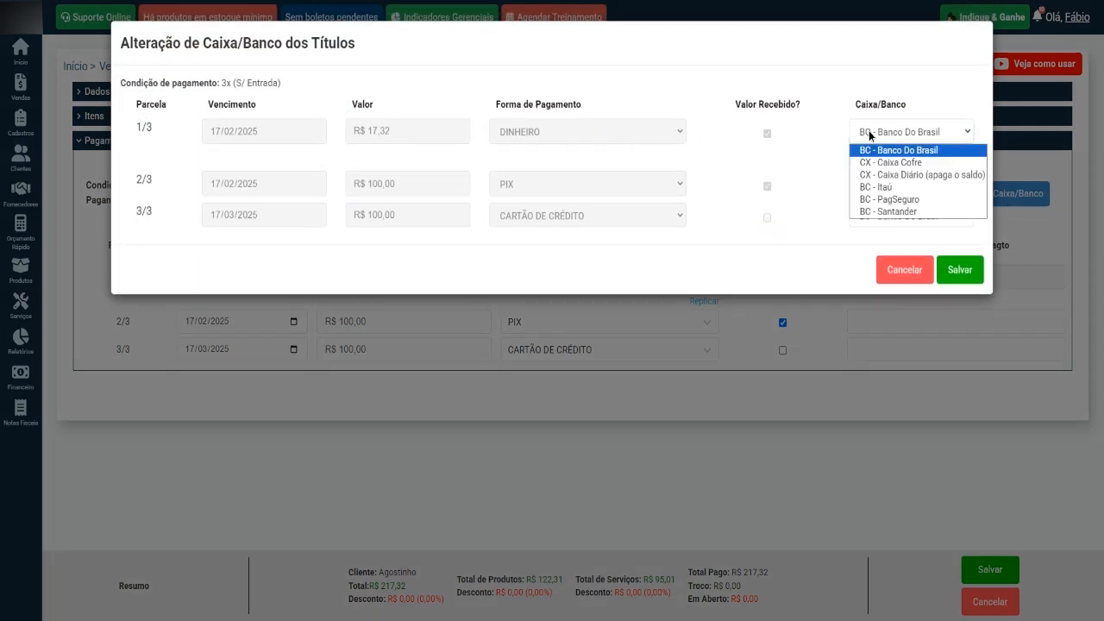
left_click(878, 175)
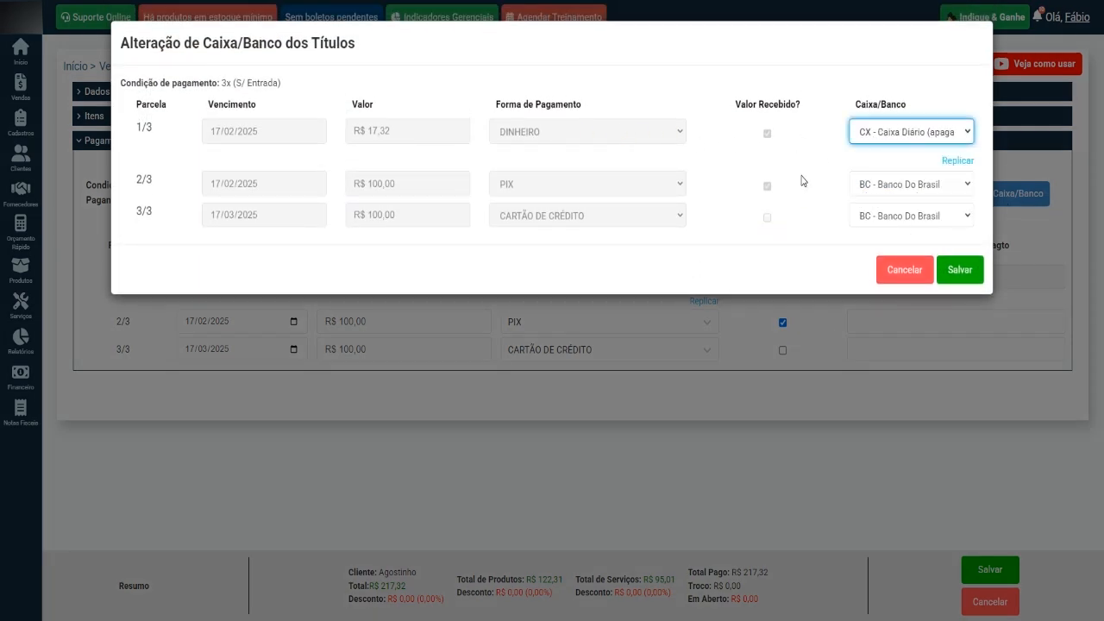
left_click(879, 186)
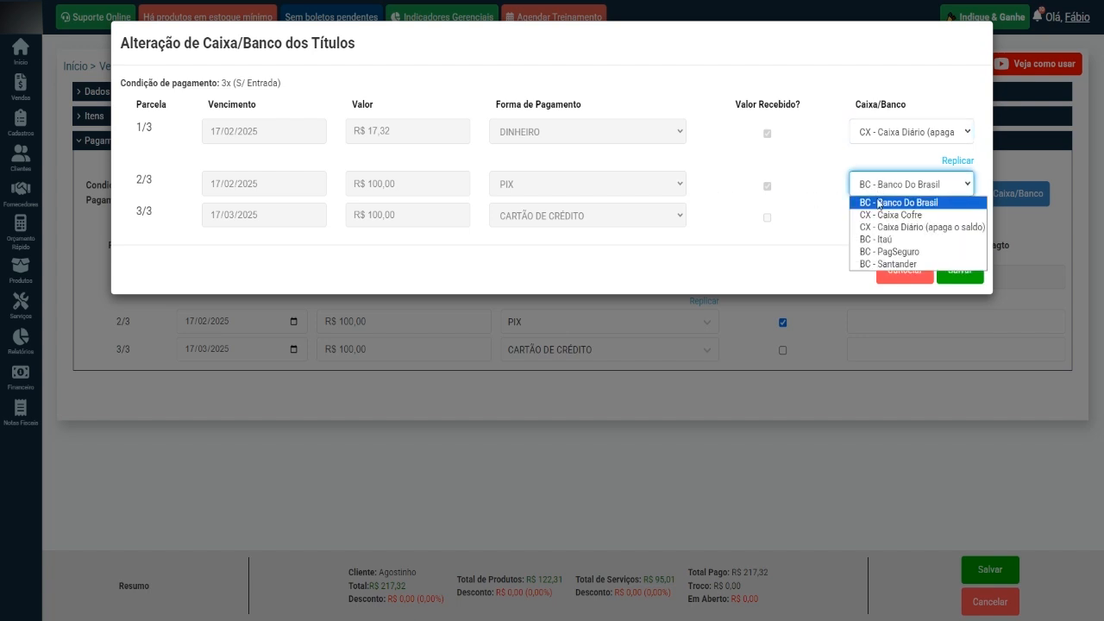
left_click(882, 244)
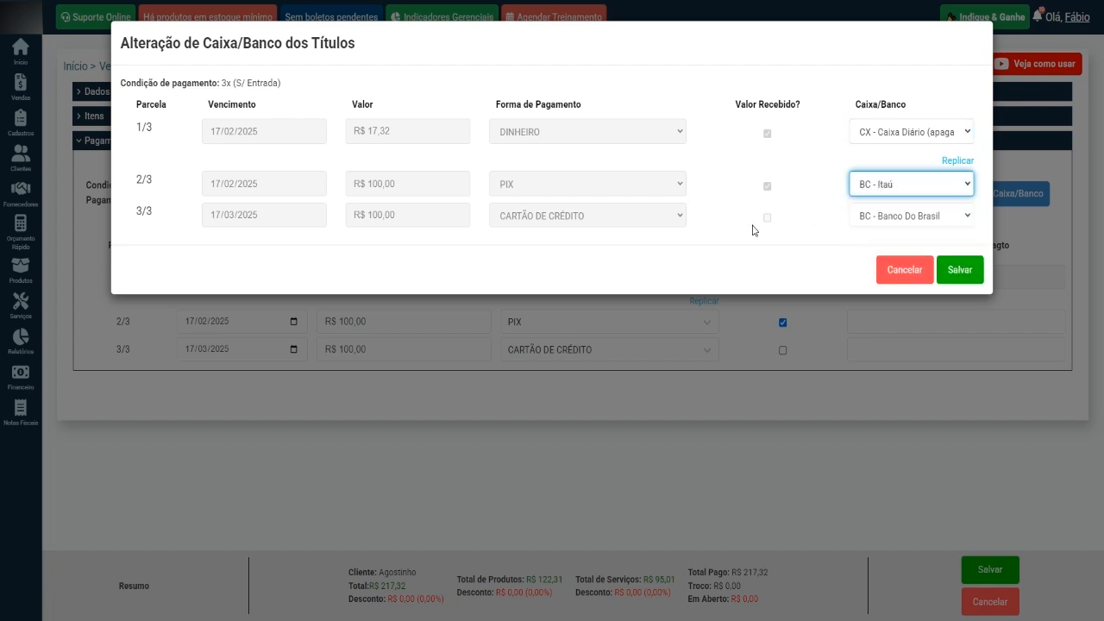
left_click(870, 218)
left_click(871, 296)
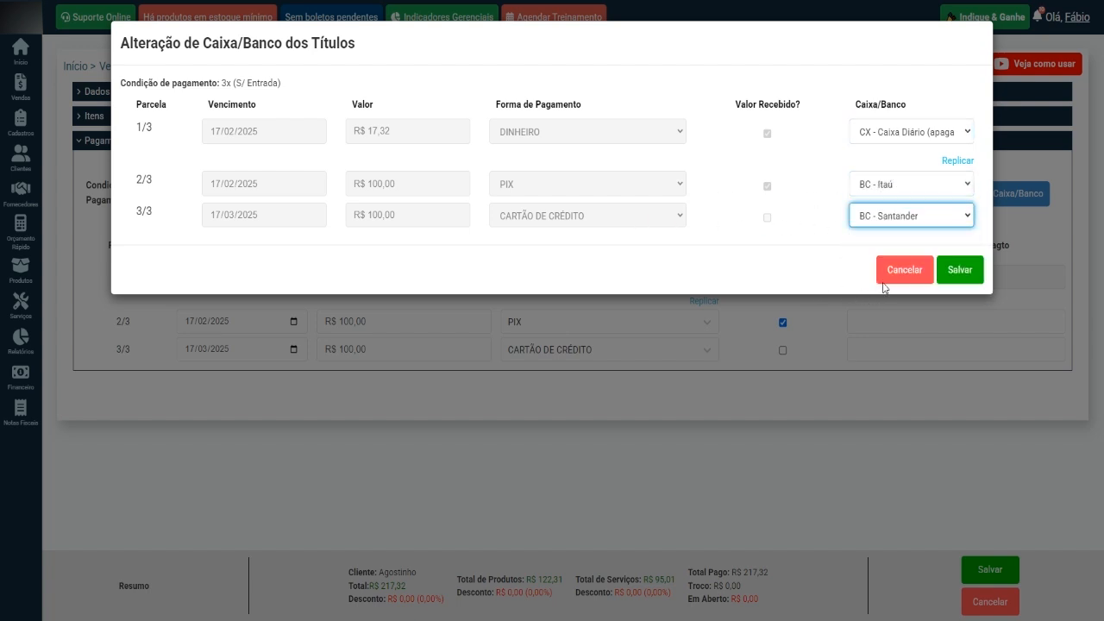
left_click(963, 274)
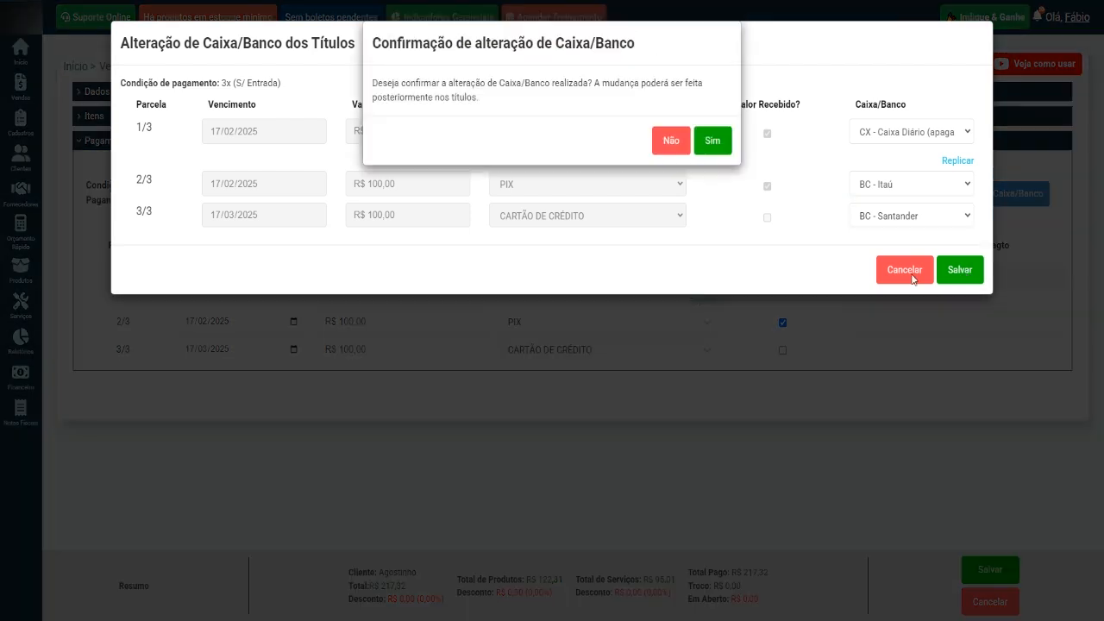
left_click(718, 147)
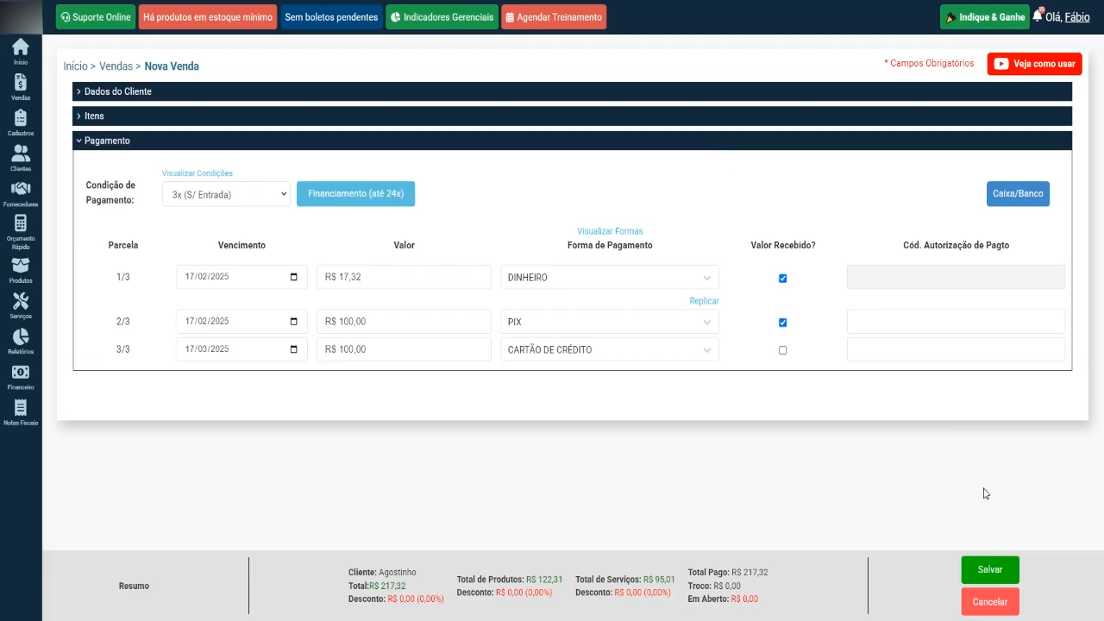
Save the sale and finalize its service order.
left_click(989, 572)
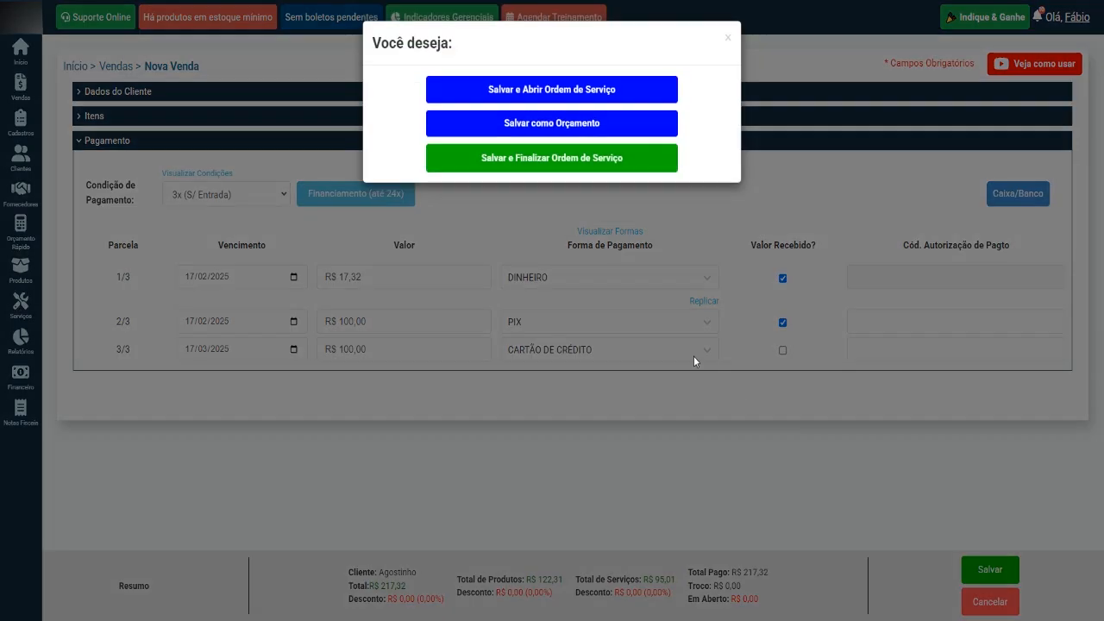
left_click(552, 164)
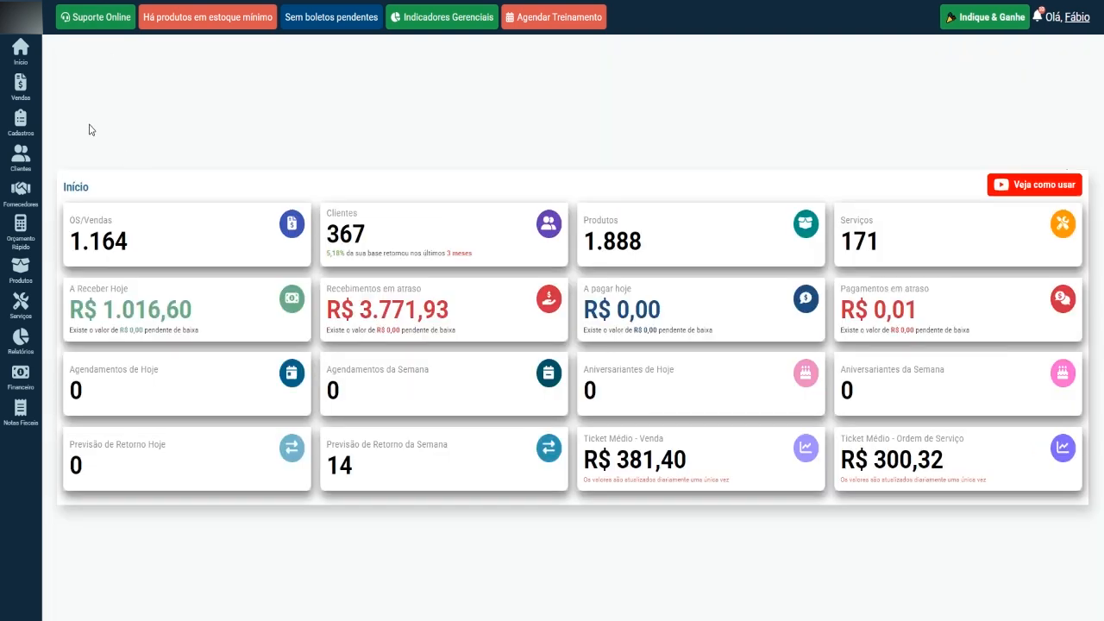
Open the closing form of the still open Caixa Diário cash register.
mouse_move(21, 87)
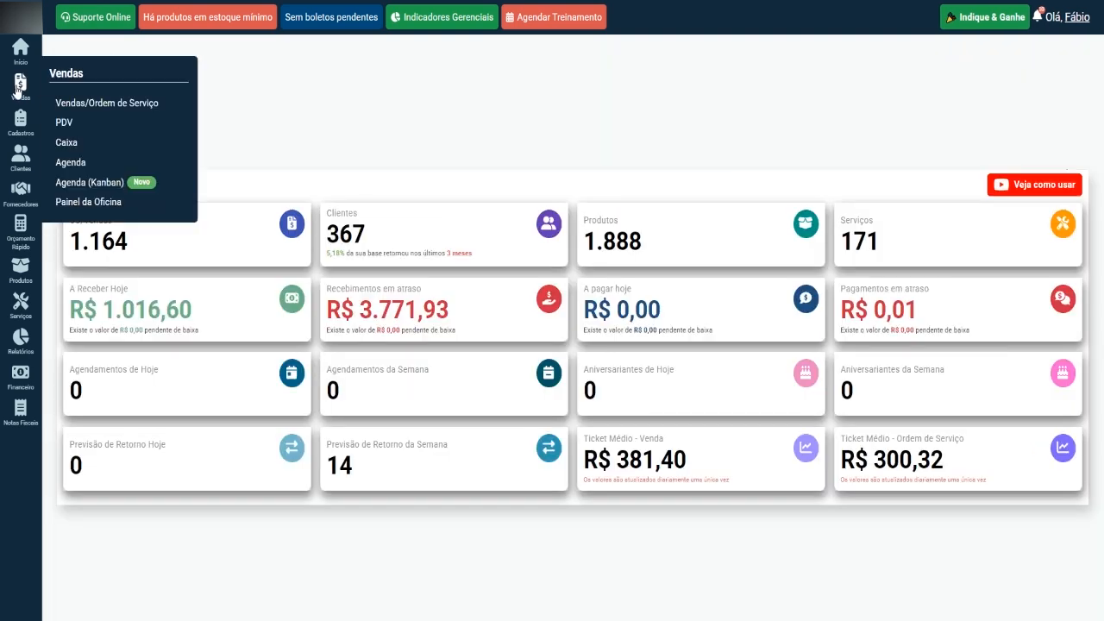
left_click(82, 146)
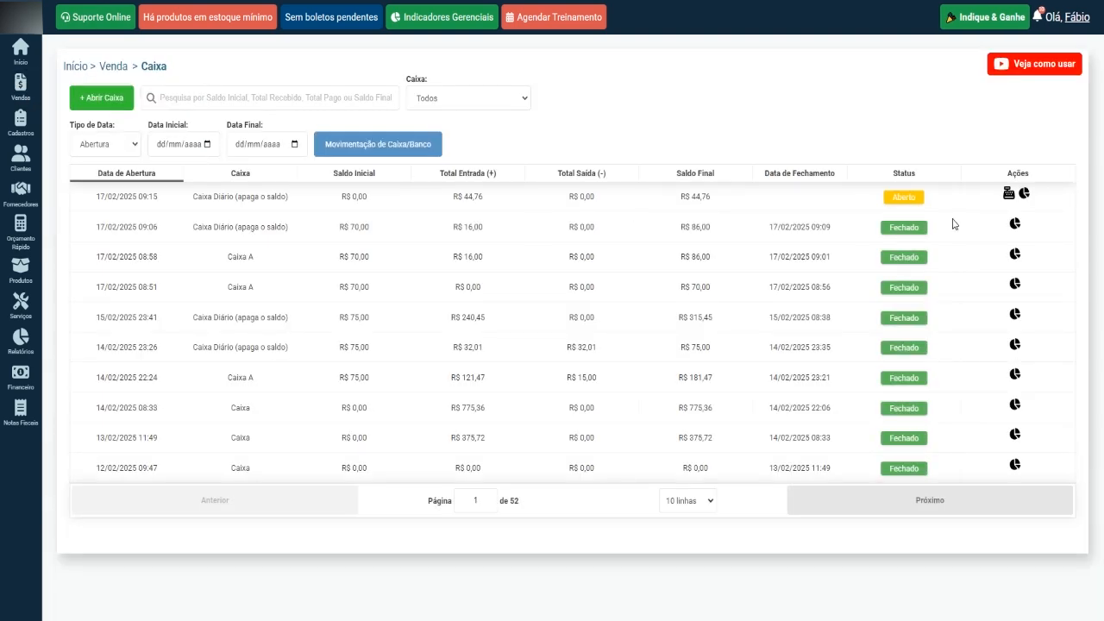
left_click(1008, 194)
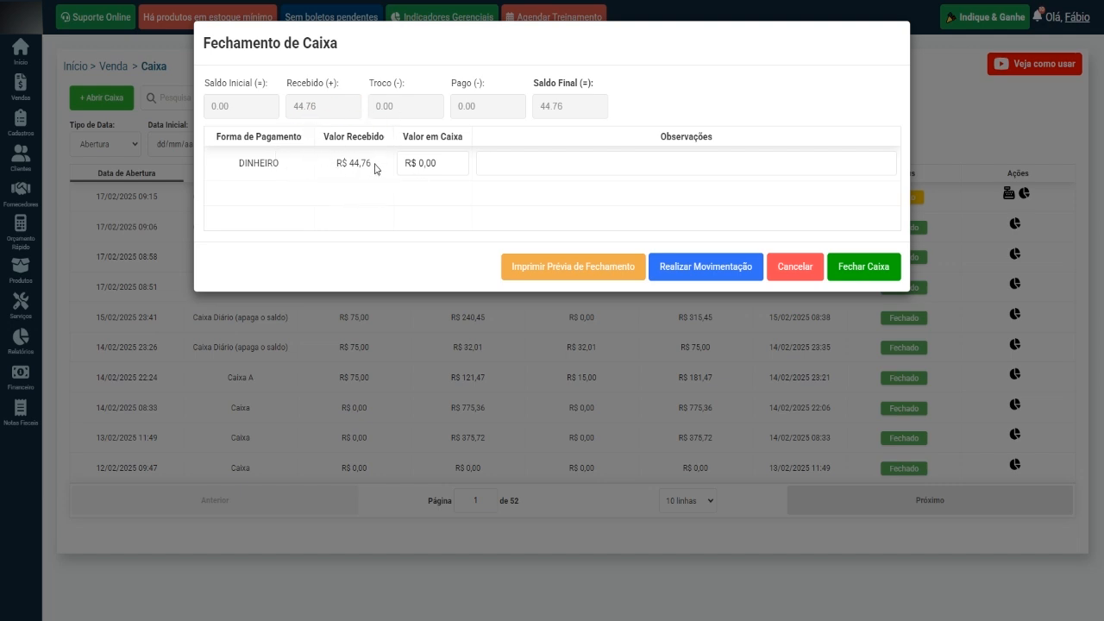
Enter R$ 44,76 as the amount in the register for DINHEIRO.
left_click_drag(377, 166, 326, 184)
left_click_drag(442, 161, 411, 163)
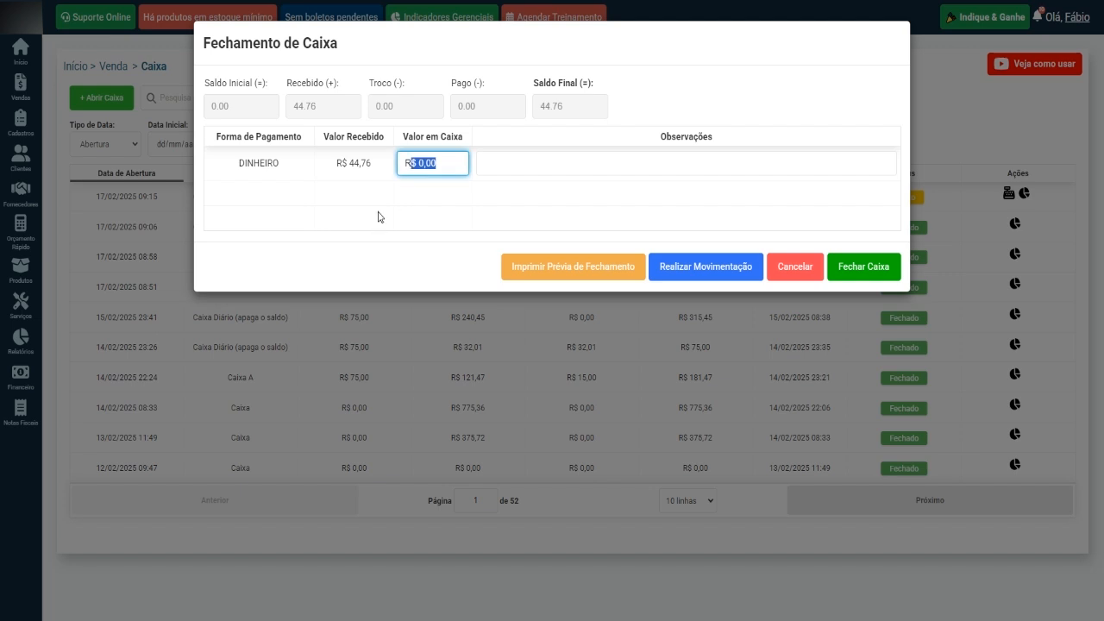
type("4000")
double_click(432, 164)
type("4476")
key("BackSpace")
type("7")
key("BackSpace")
type("7")
key("BackSpace")
type("6")
Close the Caixa Diário cash register and confirm the closing.
double_click(229, 107)
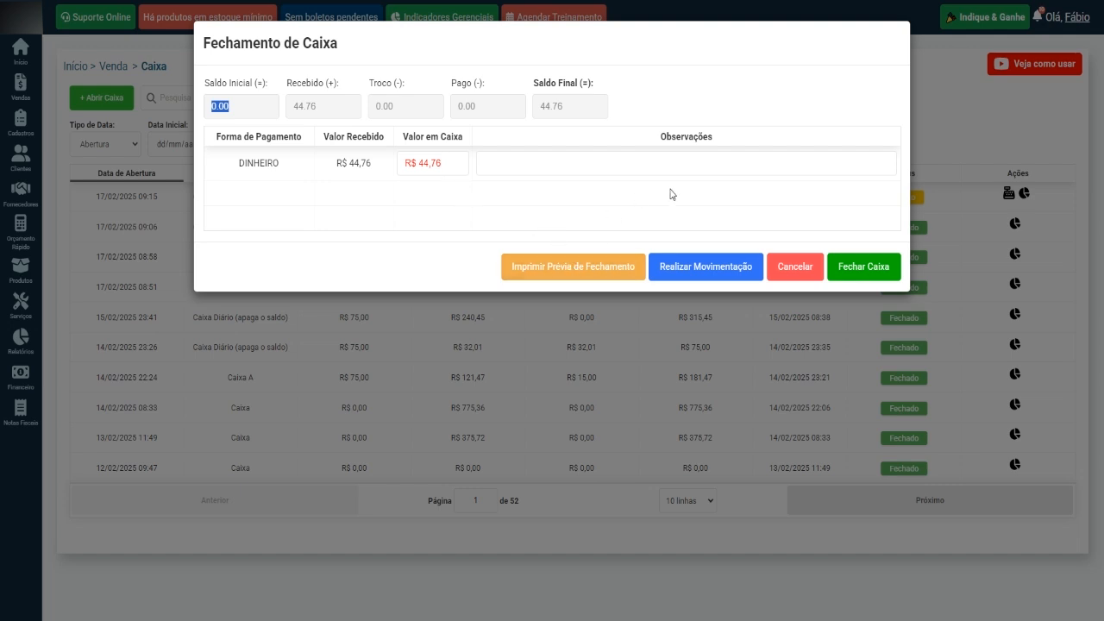
left_click(864, 269)
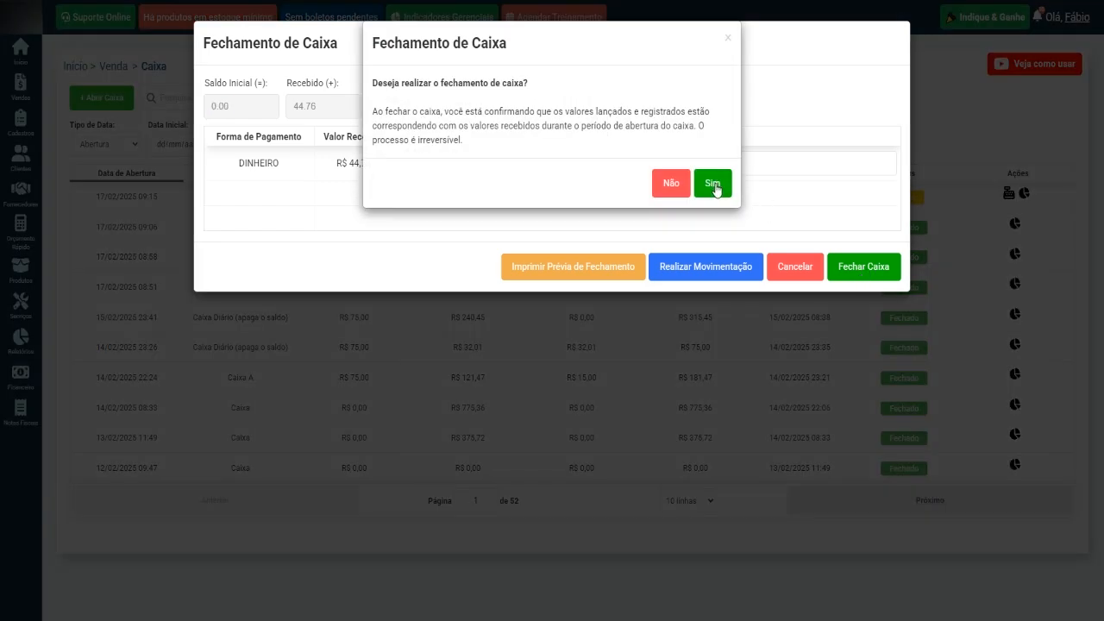
left_click(713, 184)
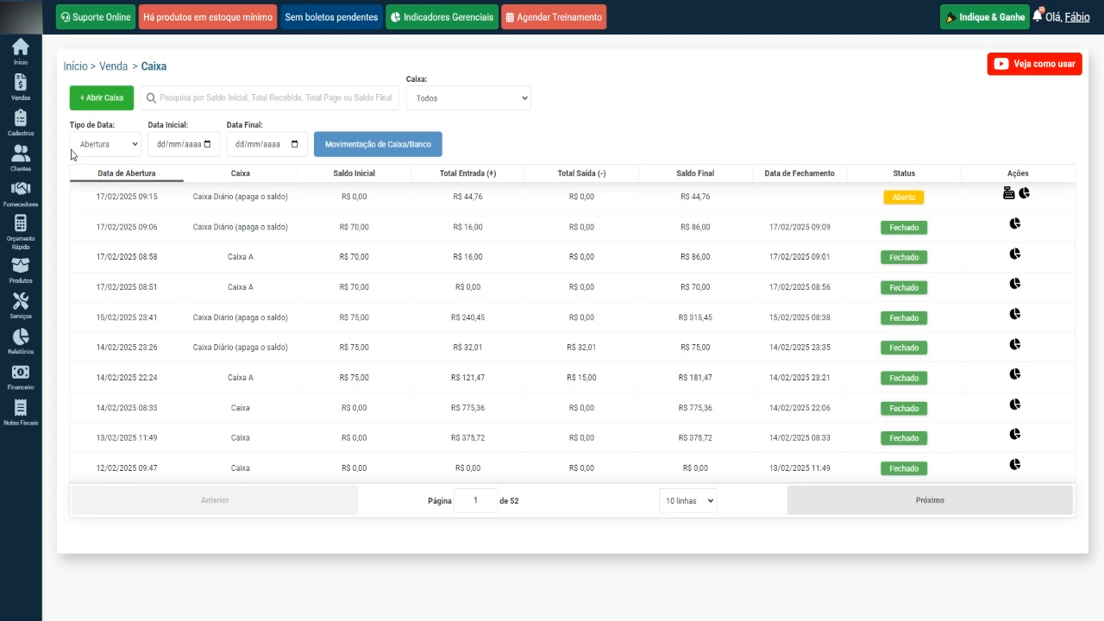
Check the 2025 monthly balances of Caixa Diário (apaga o saldo) in the Caixa/Bancos registry.
mouse_move(19, 122)
mouse_move(115, 191)
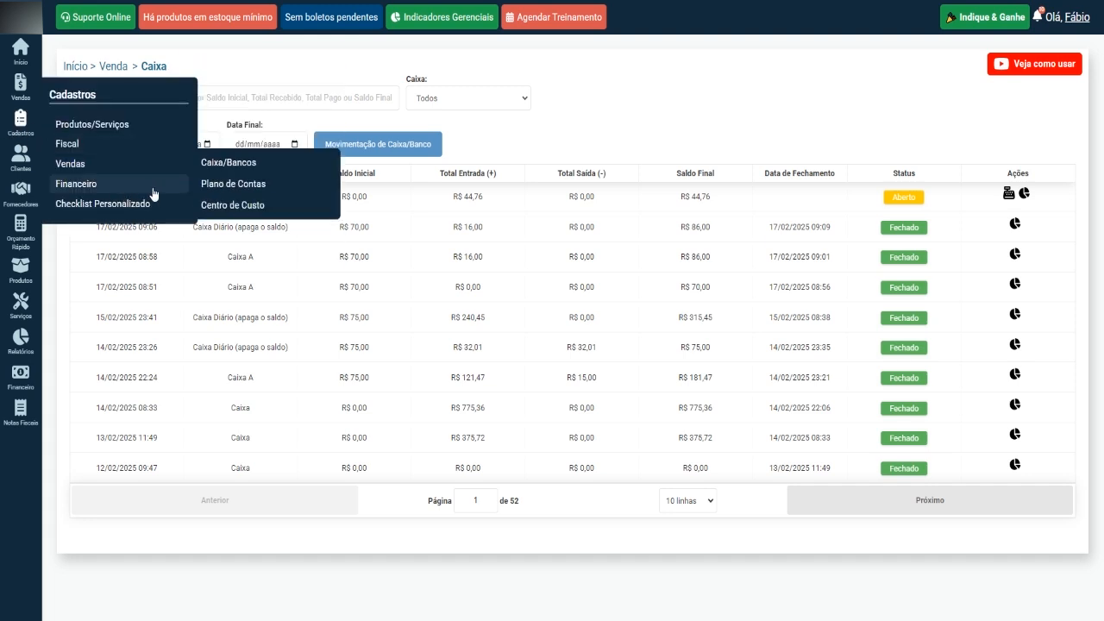
left_click(231, 164)
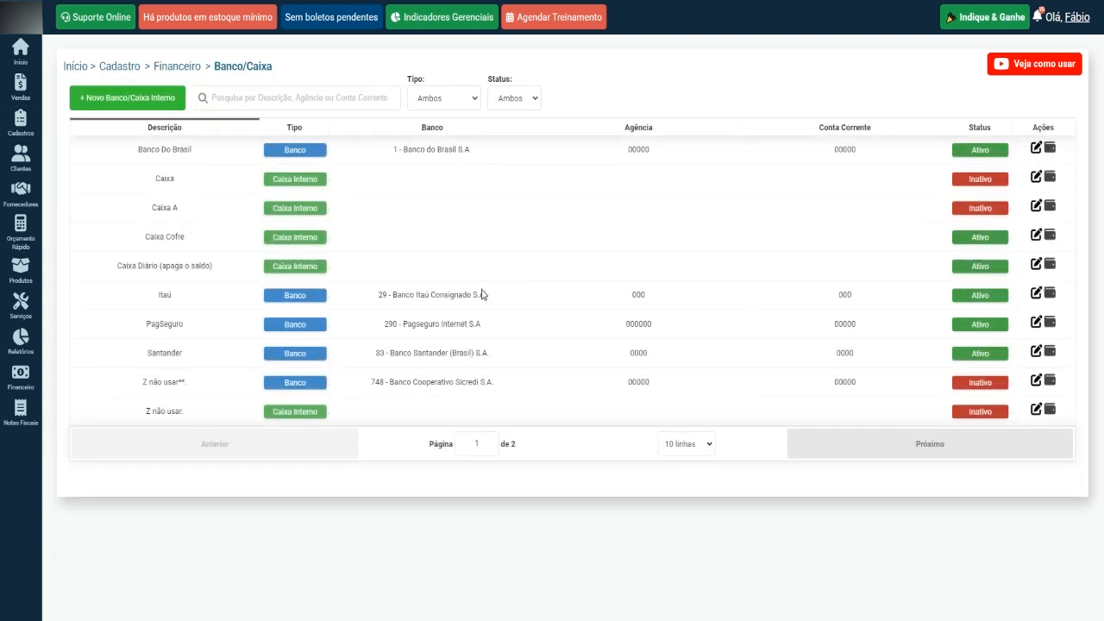
left_click_drag(118, 266, 216, 267)
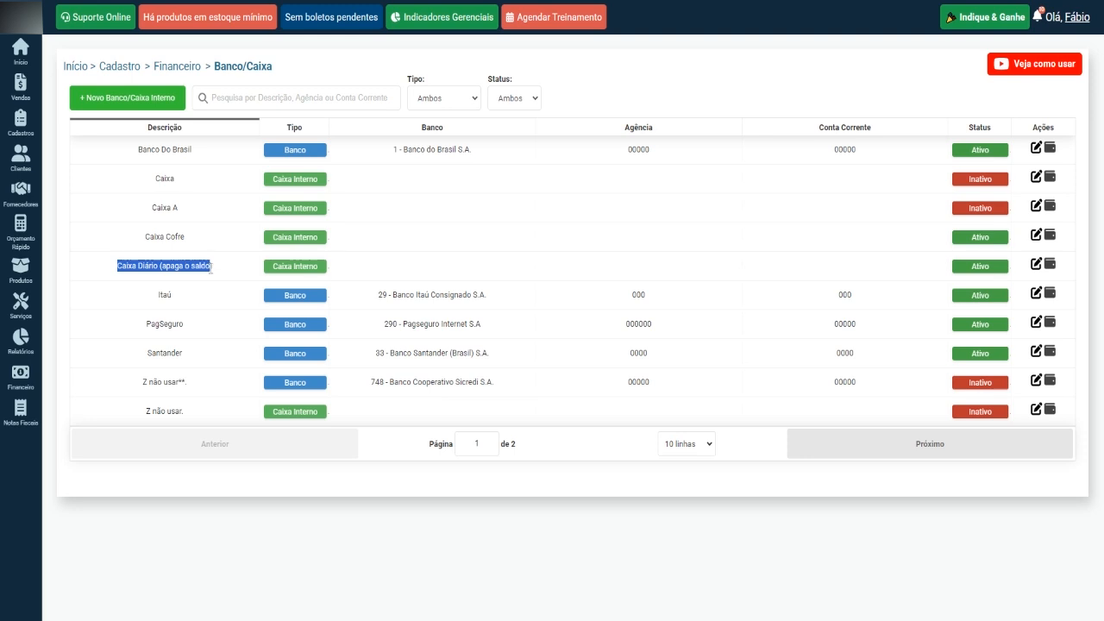
left_click(1051, 265)
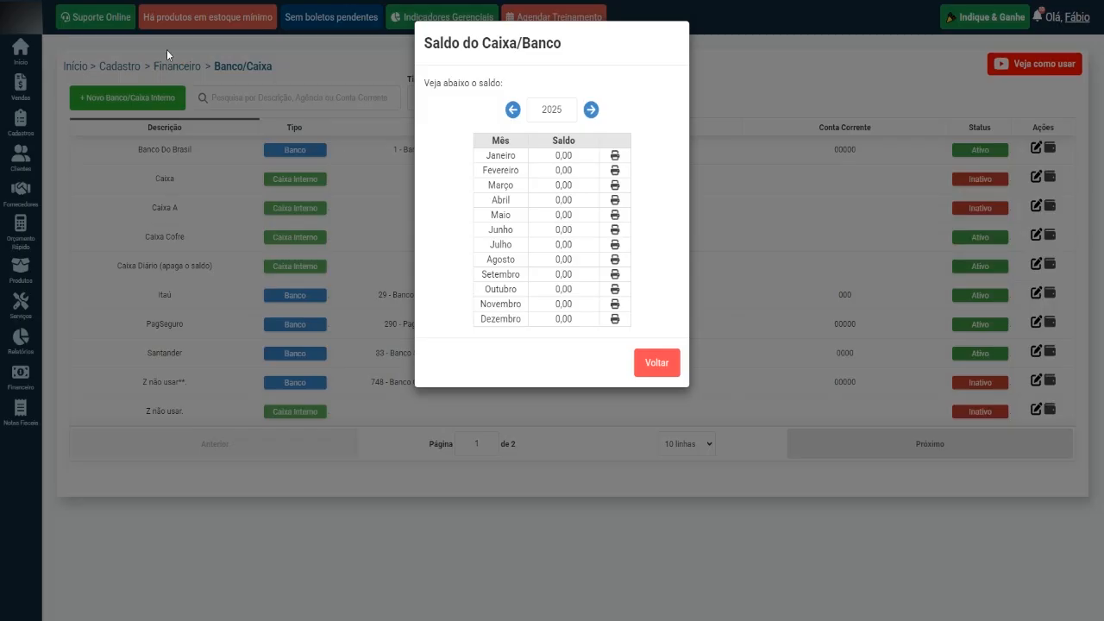
left_click(660, 364)
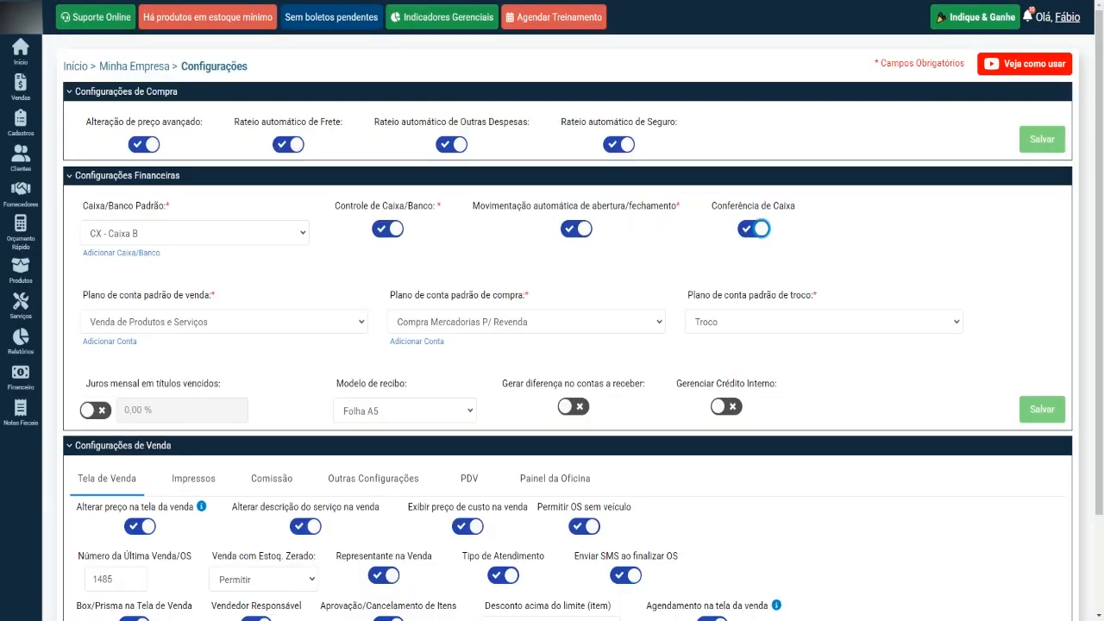
Turn the automatic opening/closing movement setting off and back on in the financial settings.
left_click(575, 229)
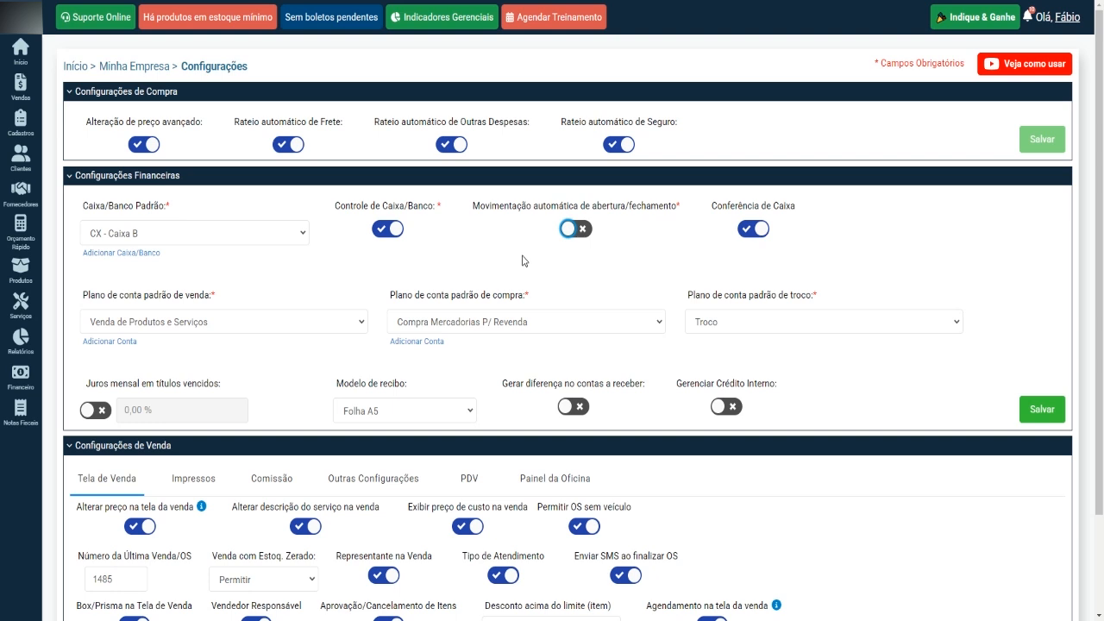
left_click(576, 231)
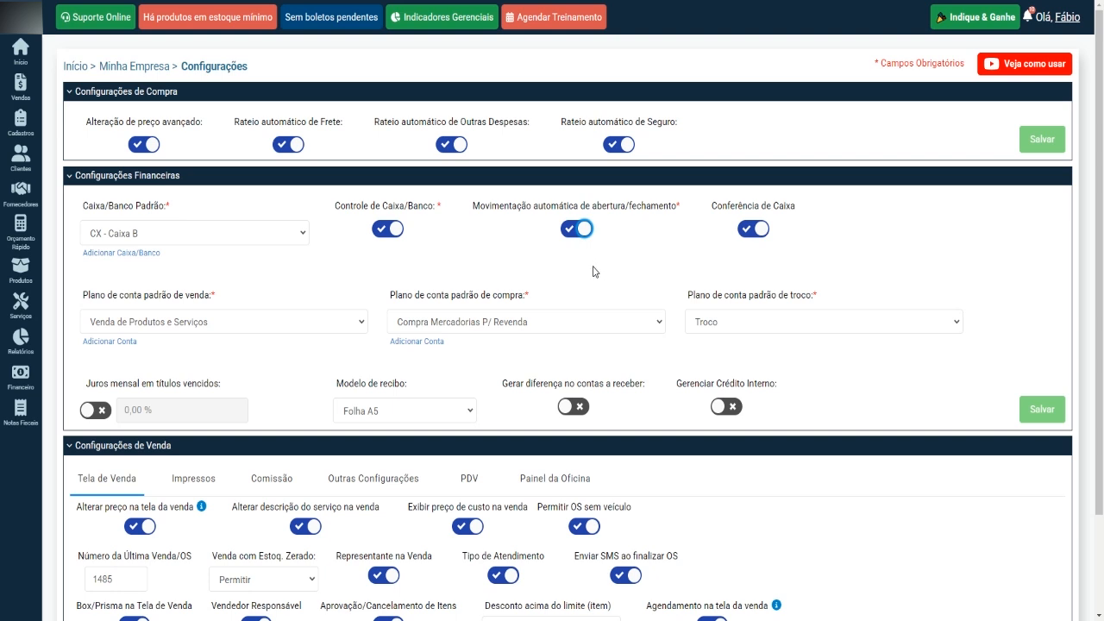
Look through the default account plan options for sales, purchases and change.
left_click(304, 324)
left_click(436, 323)
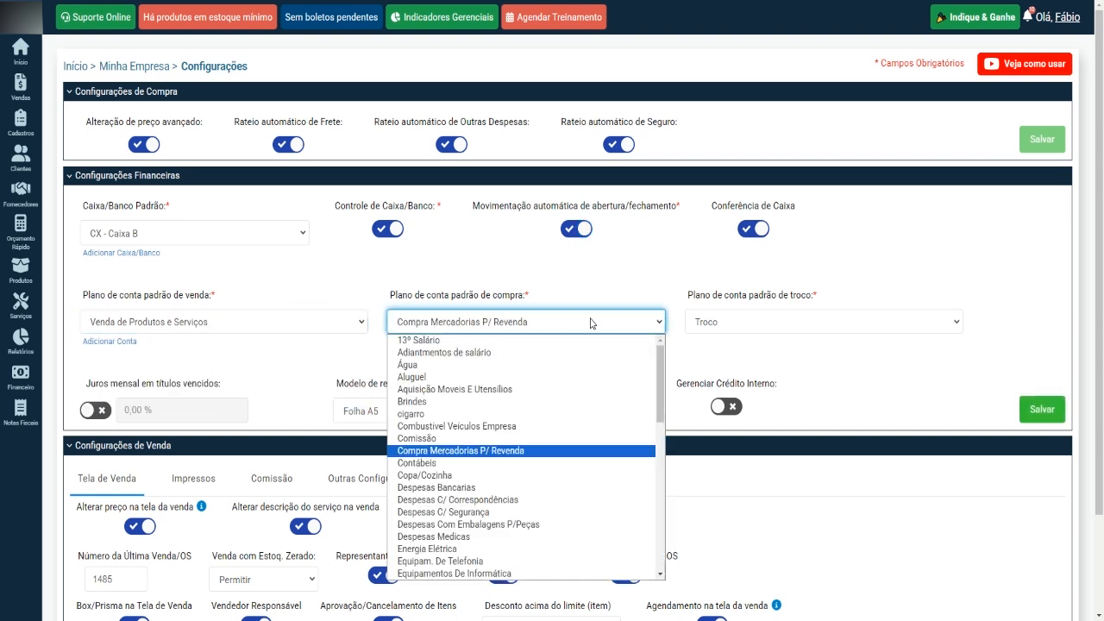
left_click(704, 324)
left_click(321, 288)
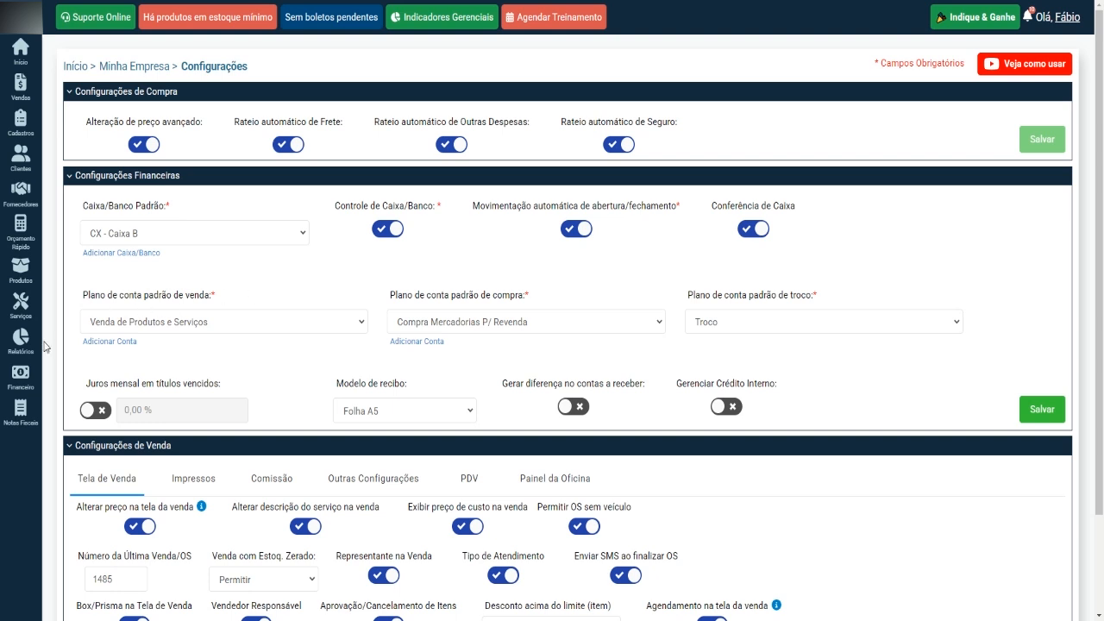
Review the accounts available for the default purchase account plan in the financial settings.
mouse_move(14, 344)
mouse_move(93, 324)
left_click(515, 324)
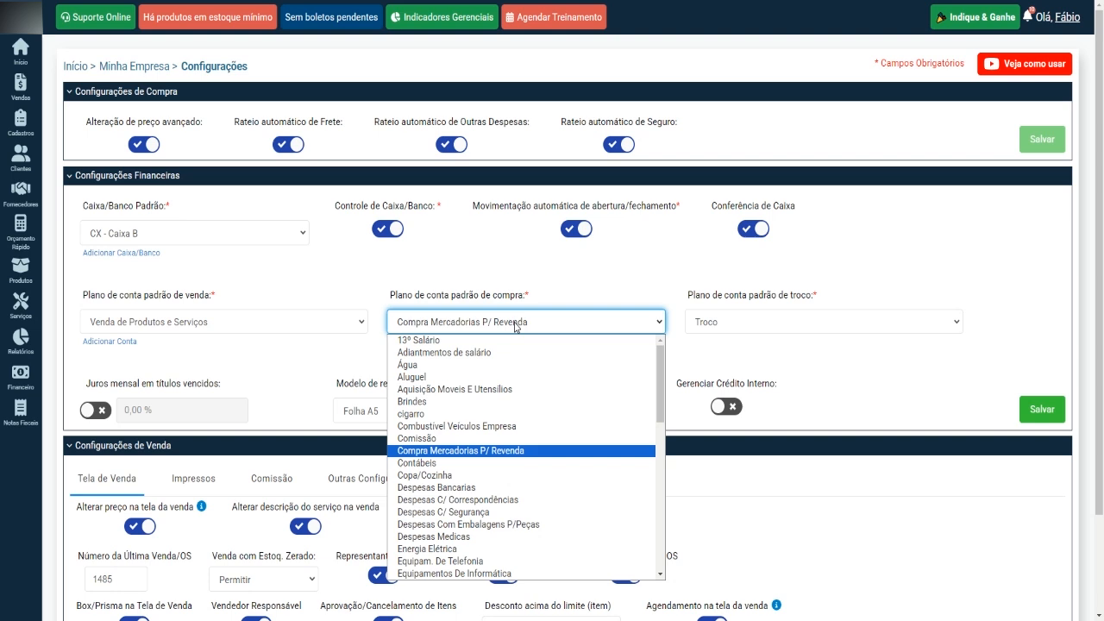
left_click(580, 271)
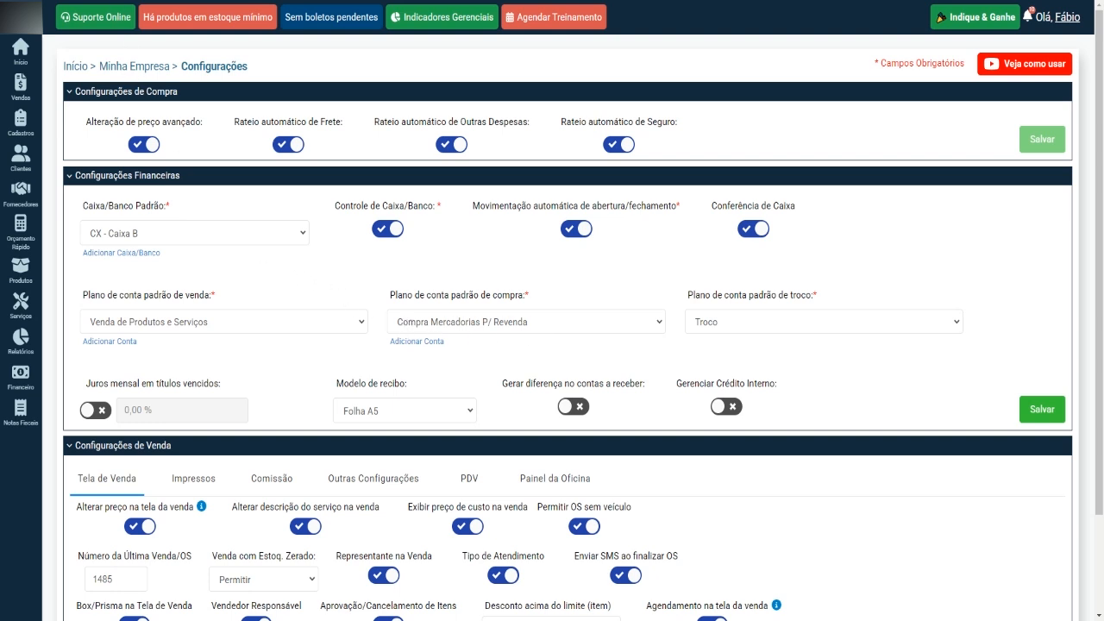
Start a new manual title in Contas a Pagar and look over its account plan options.
left_click(86, 0)
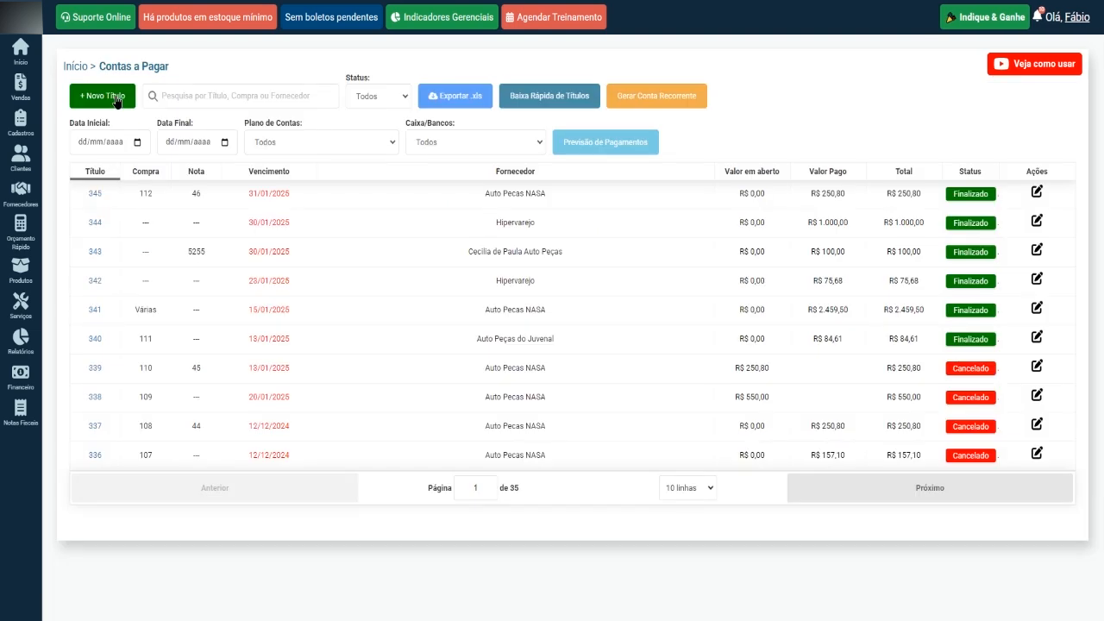
left_click(119, 100)
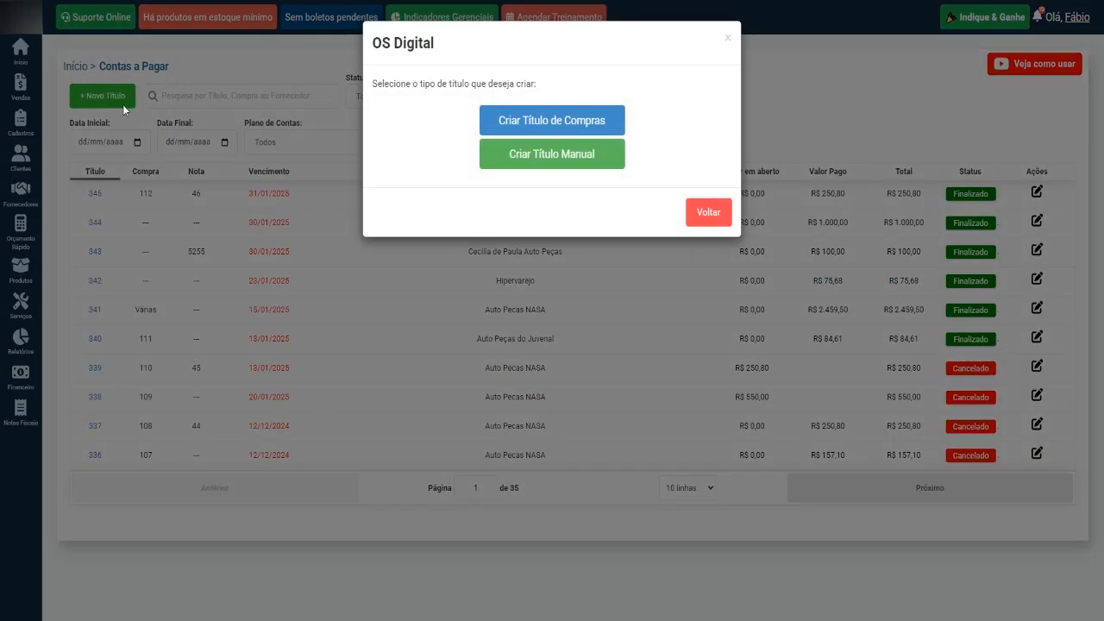
left_click(567, 161)
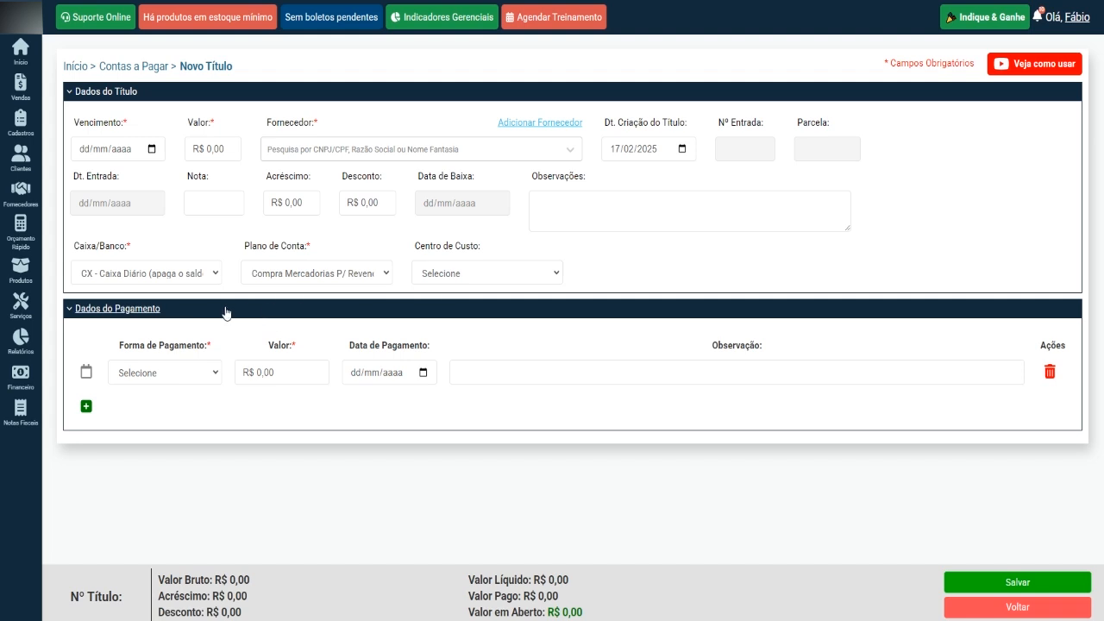
left_click(366, 276)
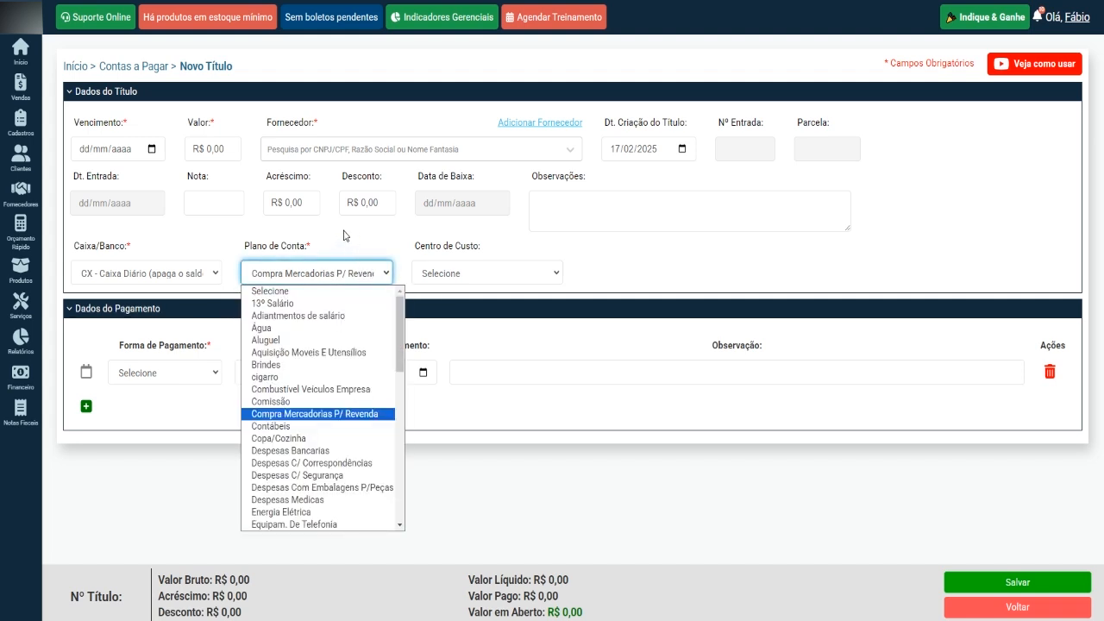
mouse_move(20, 376)
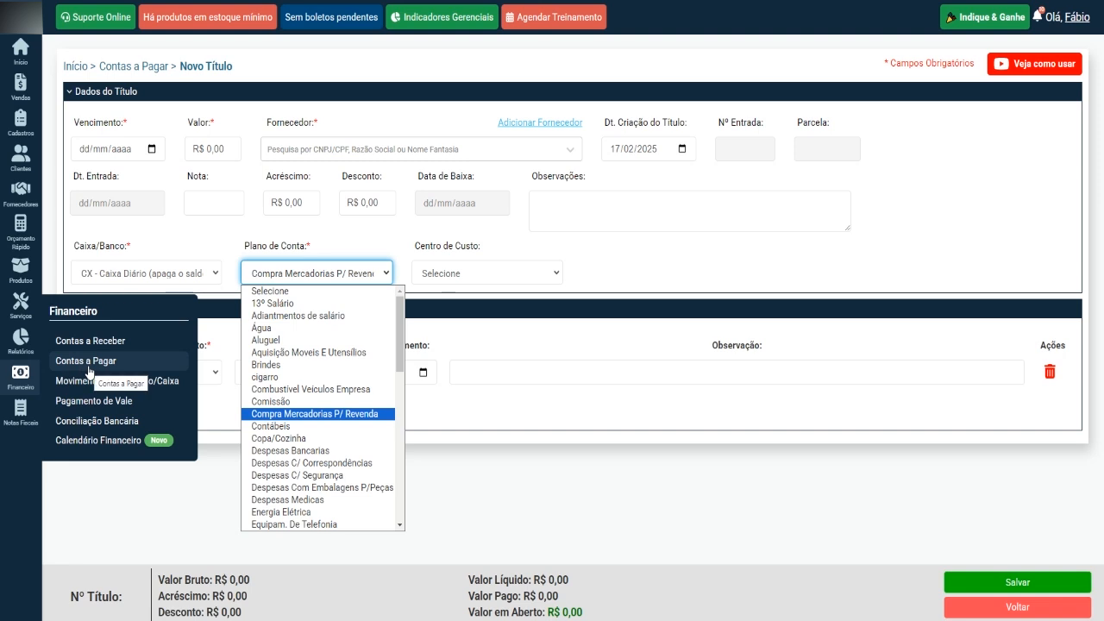
left_click(360, 246)
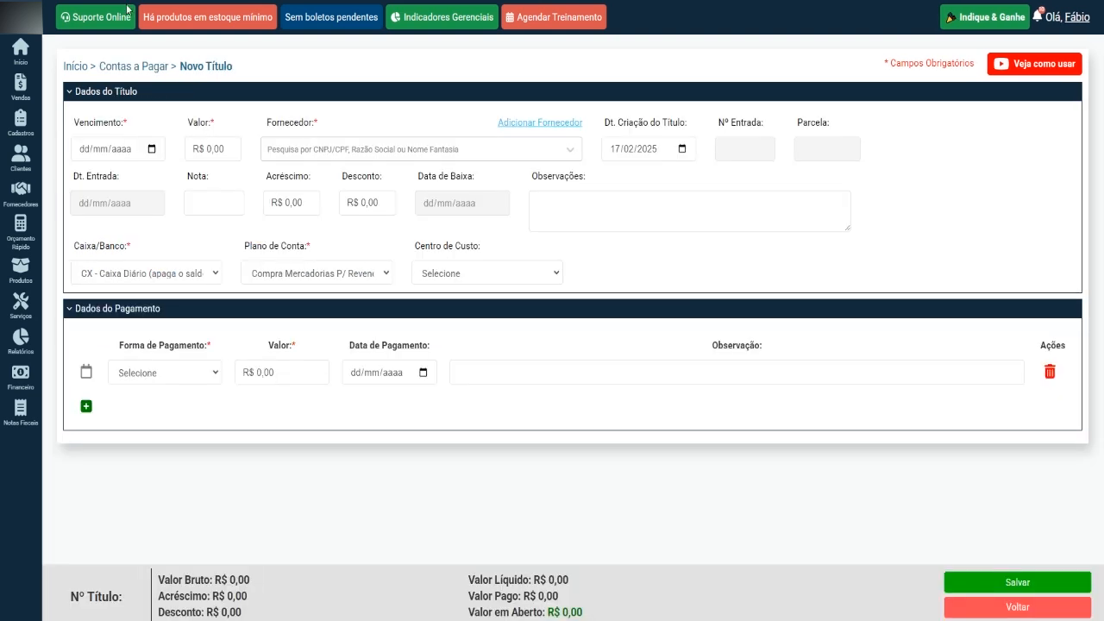
Set the new title's account plan to Água and its cash/bank account to BC - Santander.
left_click(382, 276)
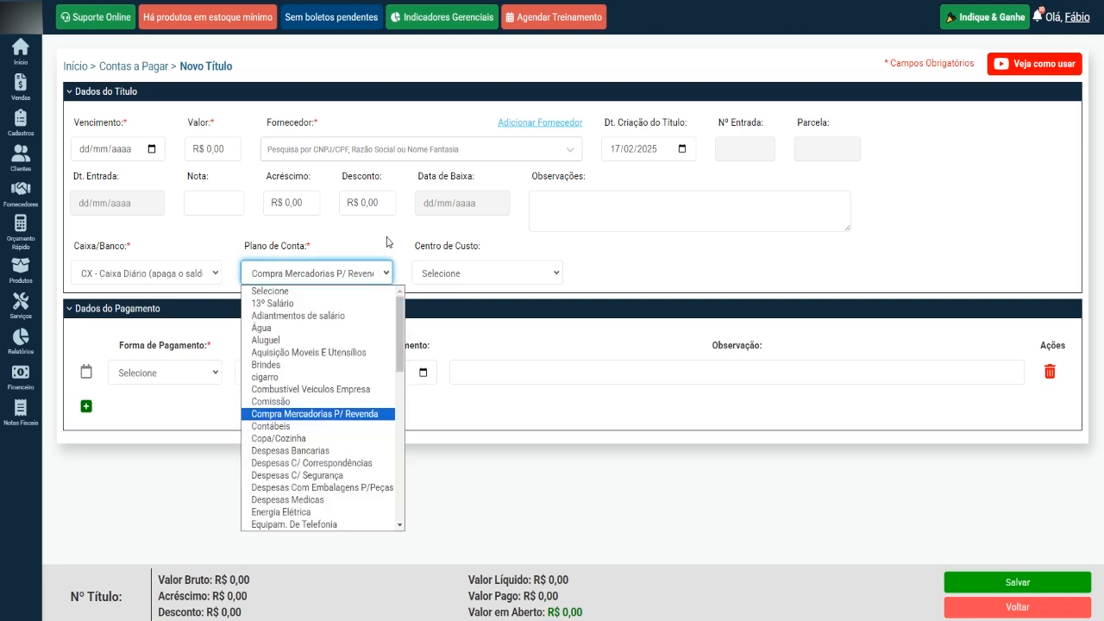
left_click(269, 331)
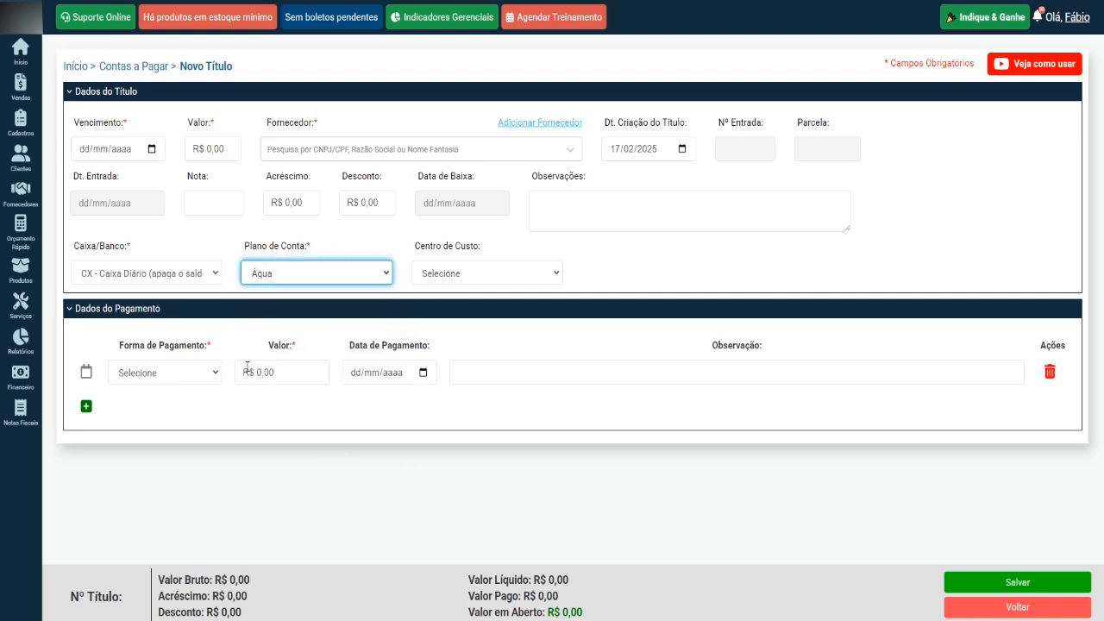
double_click(229, 147)
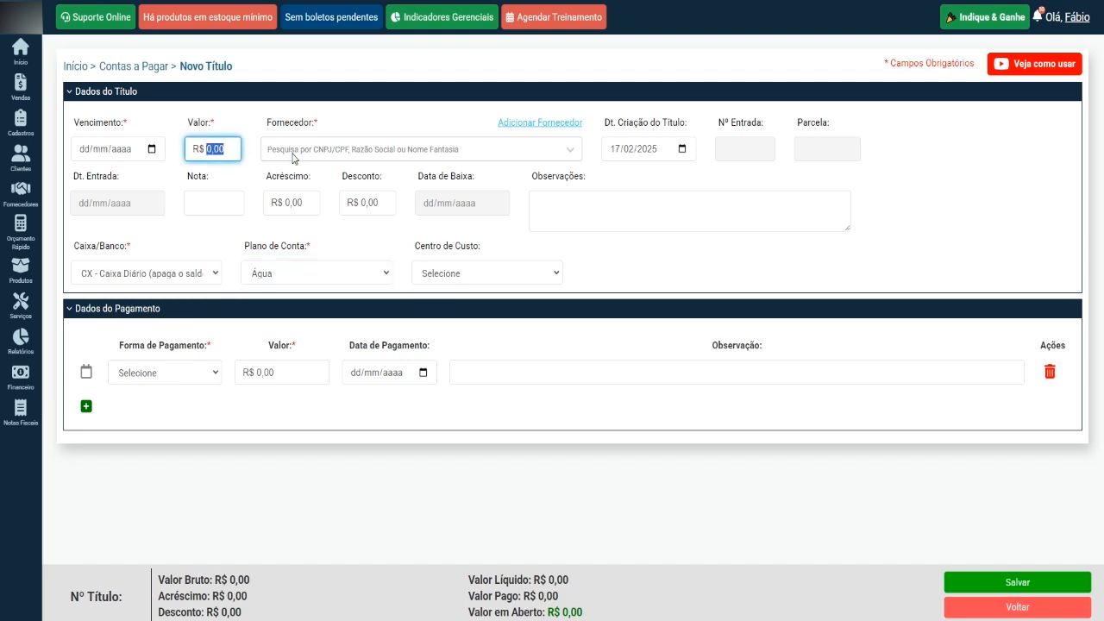
left_click(220, 276)
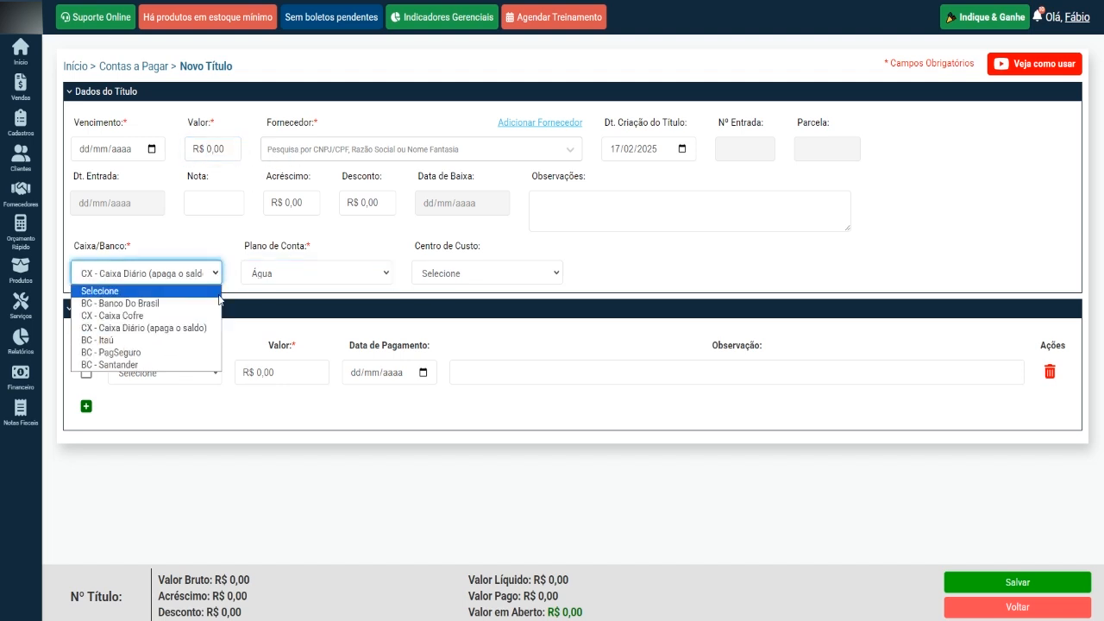
left_click(192, 365)
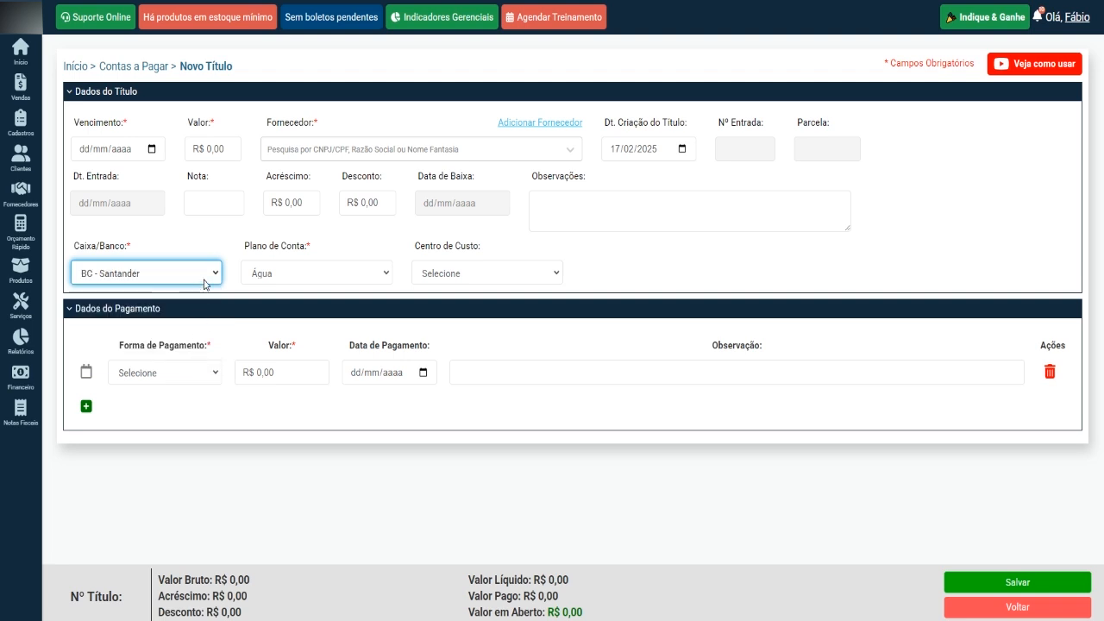
Choose CARTÃO DE CRÉDITO as the title's payment method and recheck the account plan list.
left_click(217, 374)
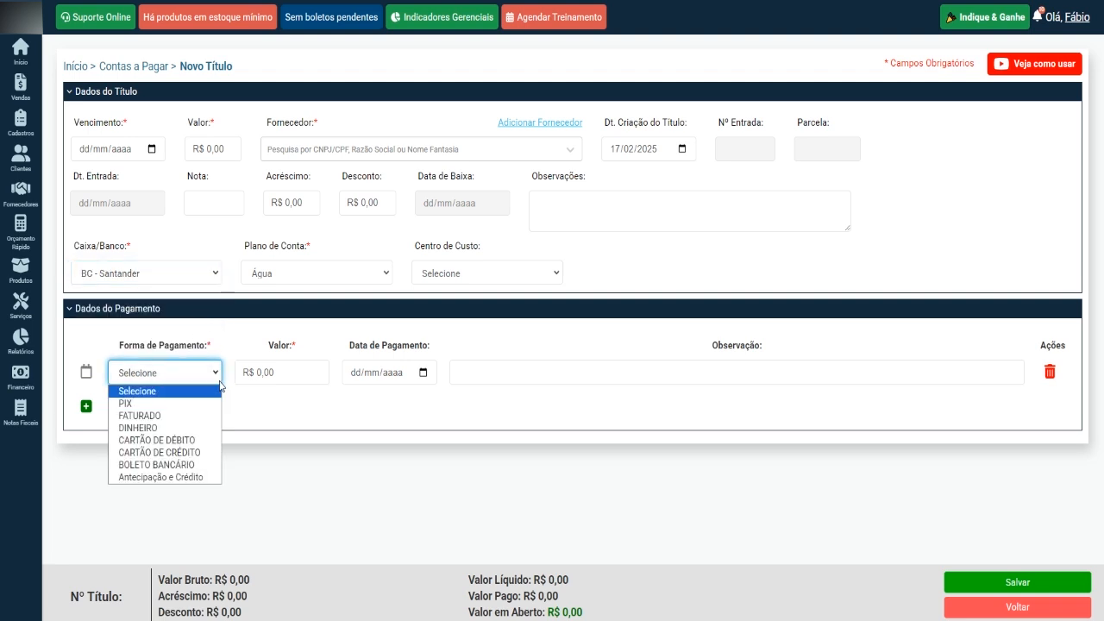
left_click(206, 452)
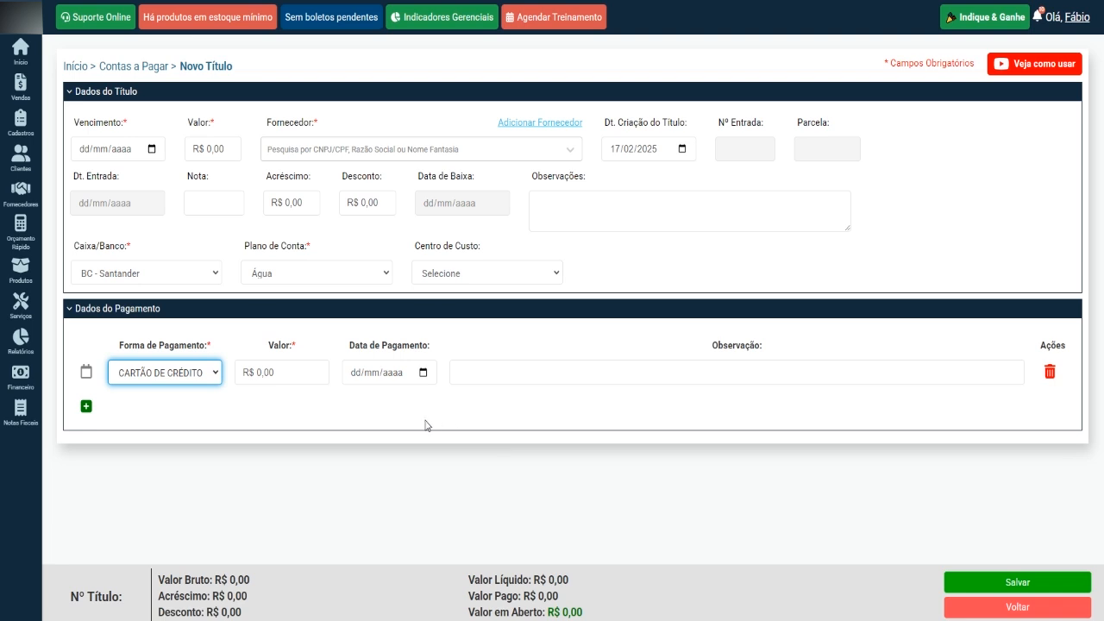
left_click(286, 272)
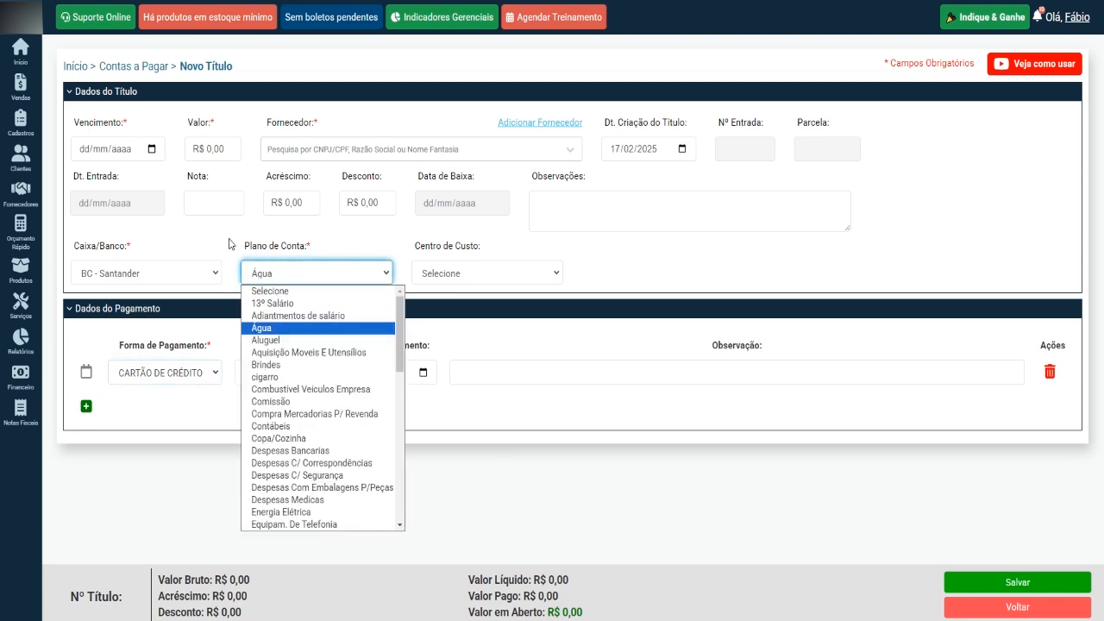
left_click(230, 244)
Generate the DRE - Demonstrativo de Resultado do Exercício financial report for 01/02/2025 to 17/02/2025.
mouse_move(17, 345)
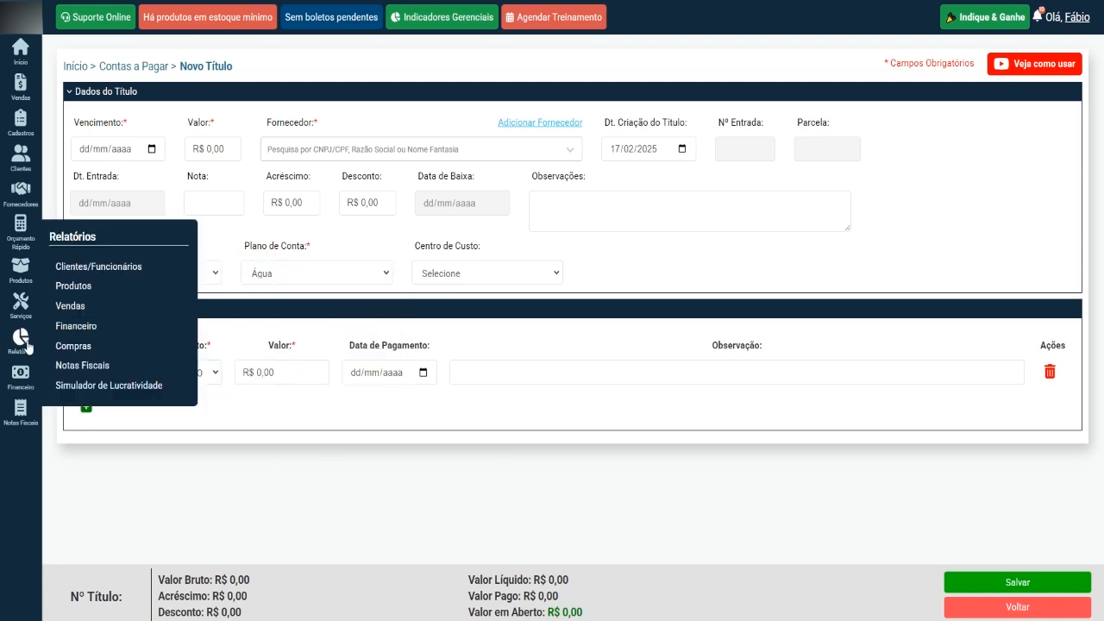
mouse_move(107, 326)
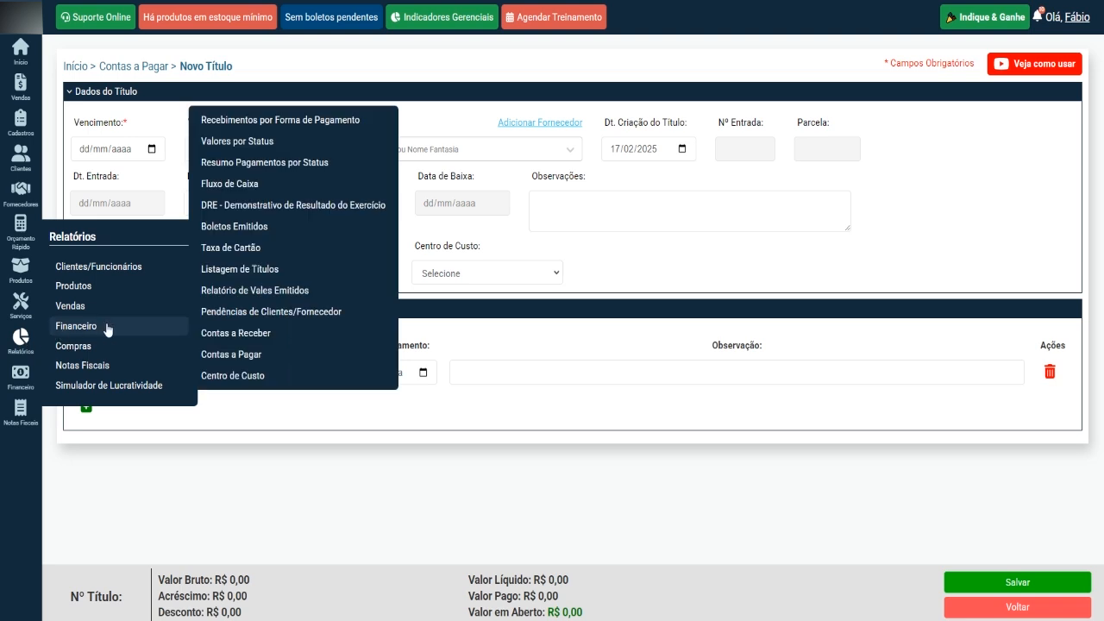
left_click(290, 212)
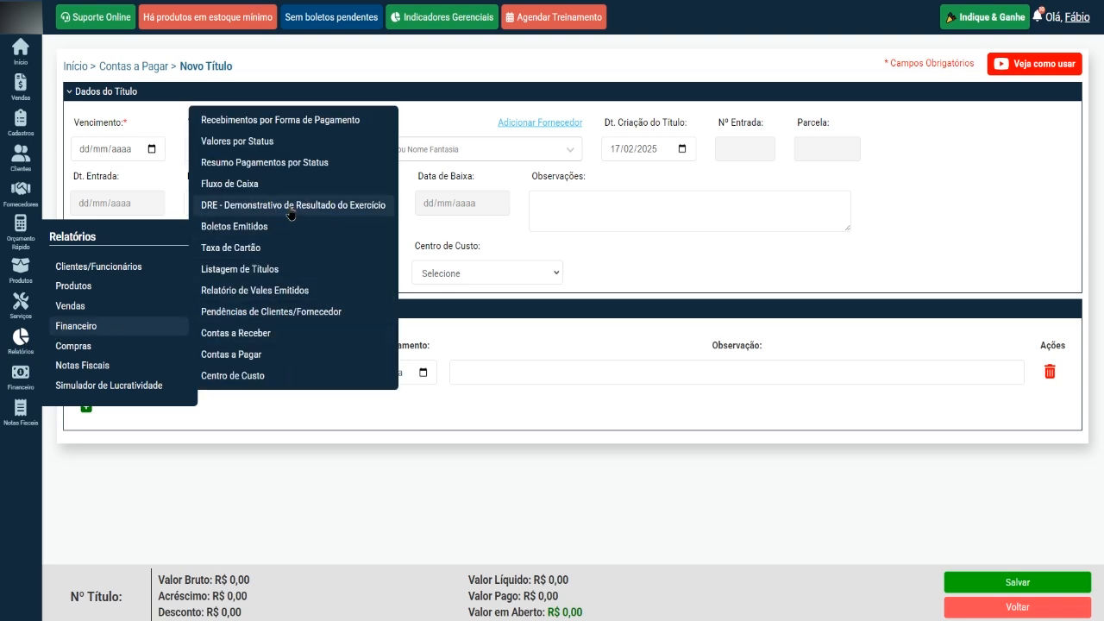
left_click(156, 129)
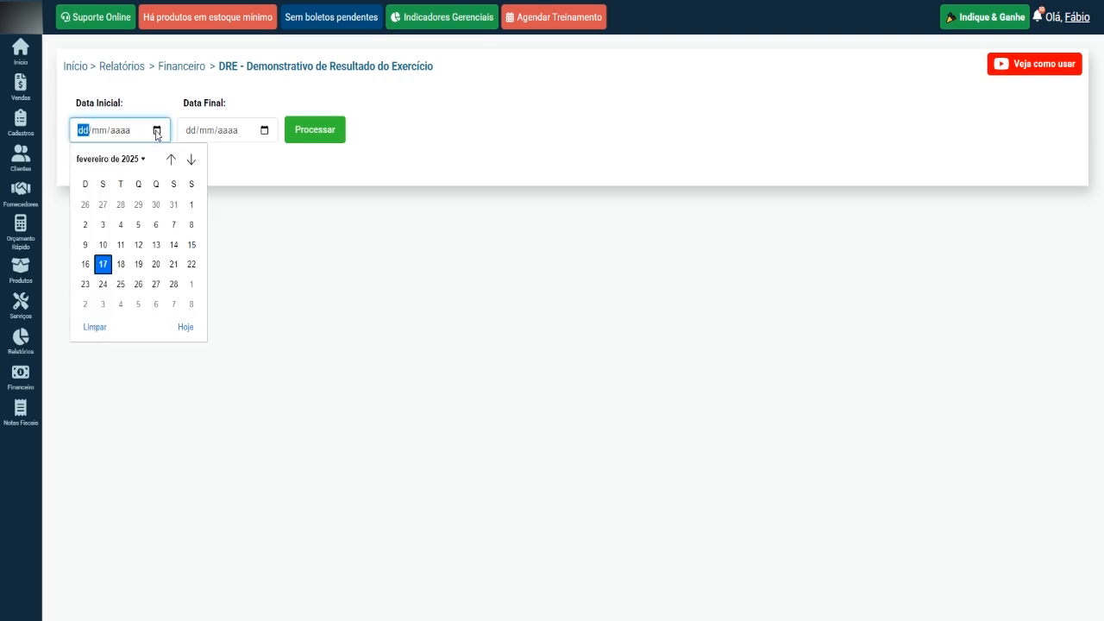
left_click(191, 207)
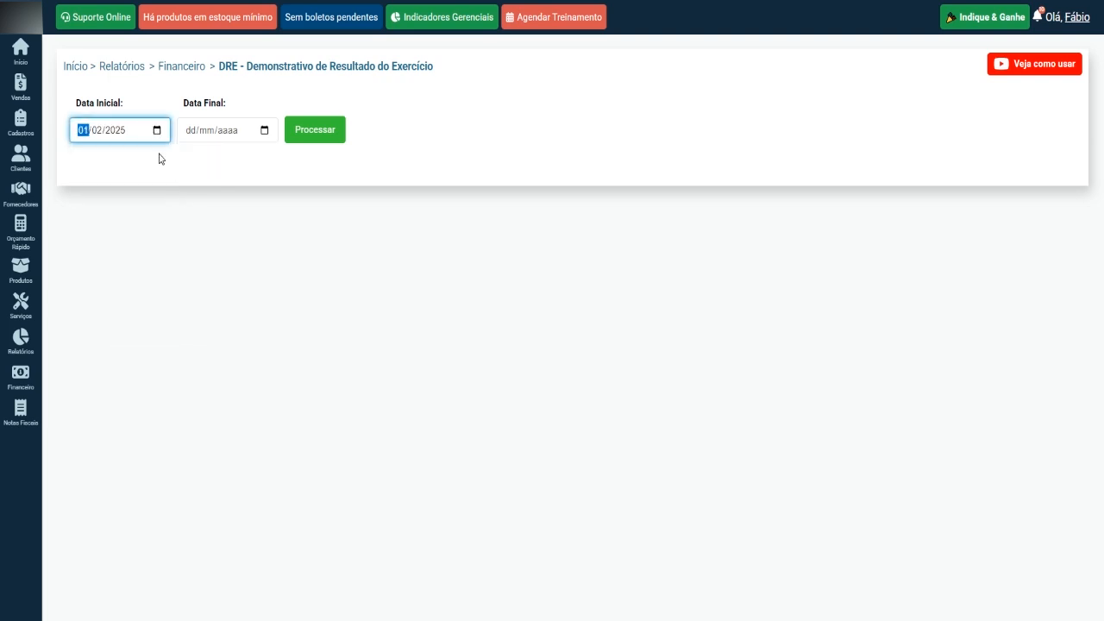
left_click(266, 131)
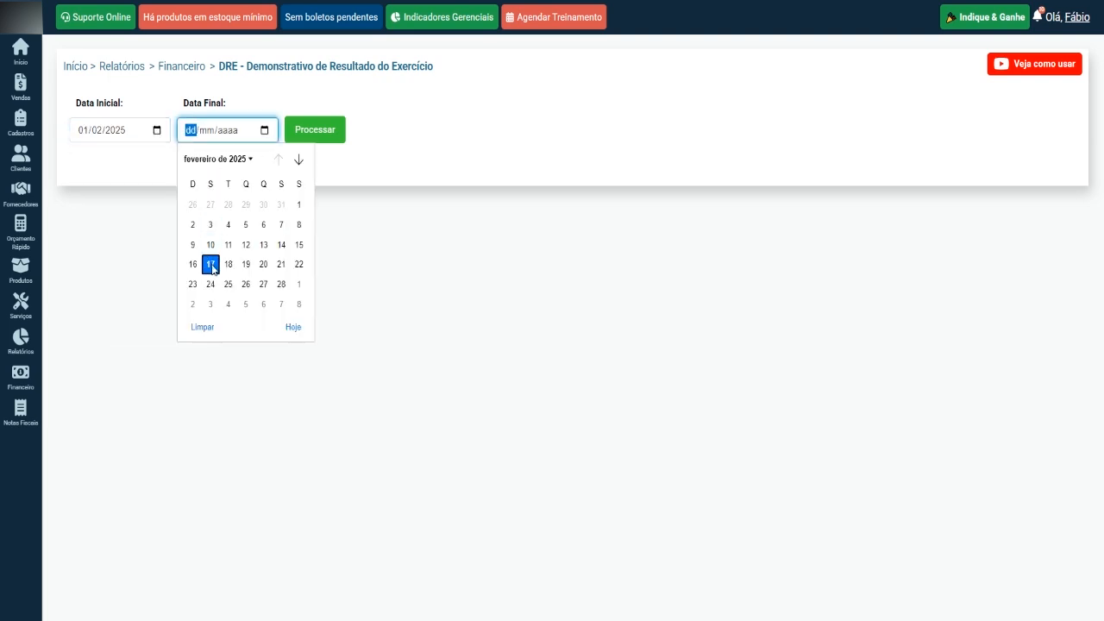
left_click(211, 264)
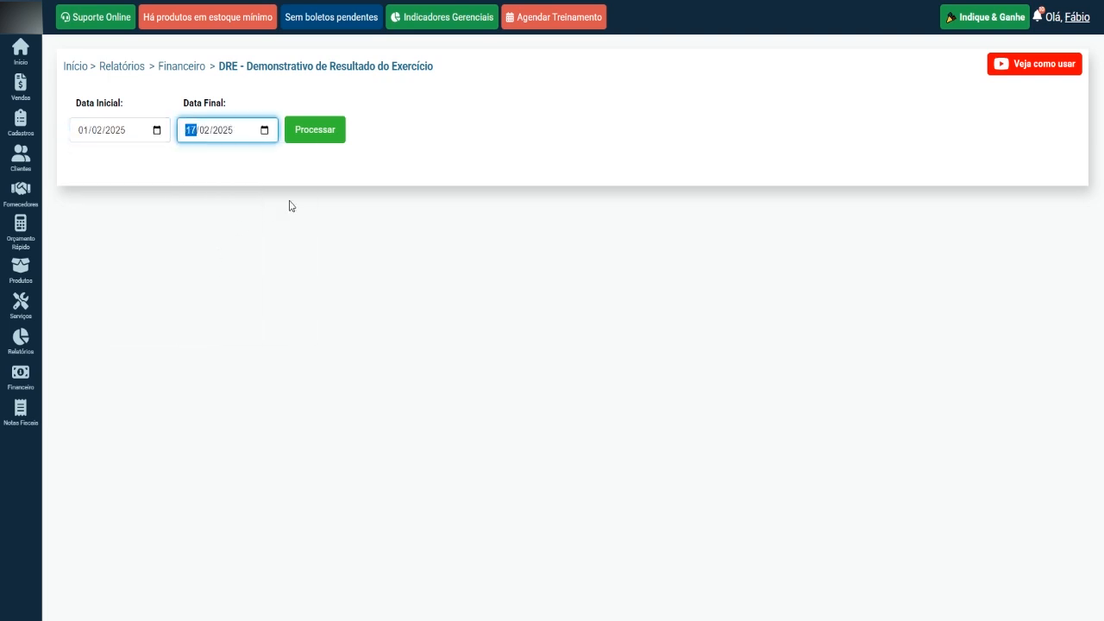
left_click(313, 136)
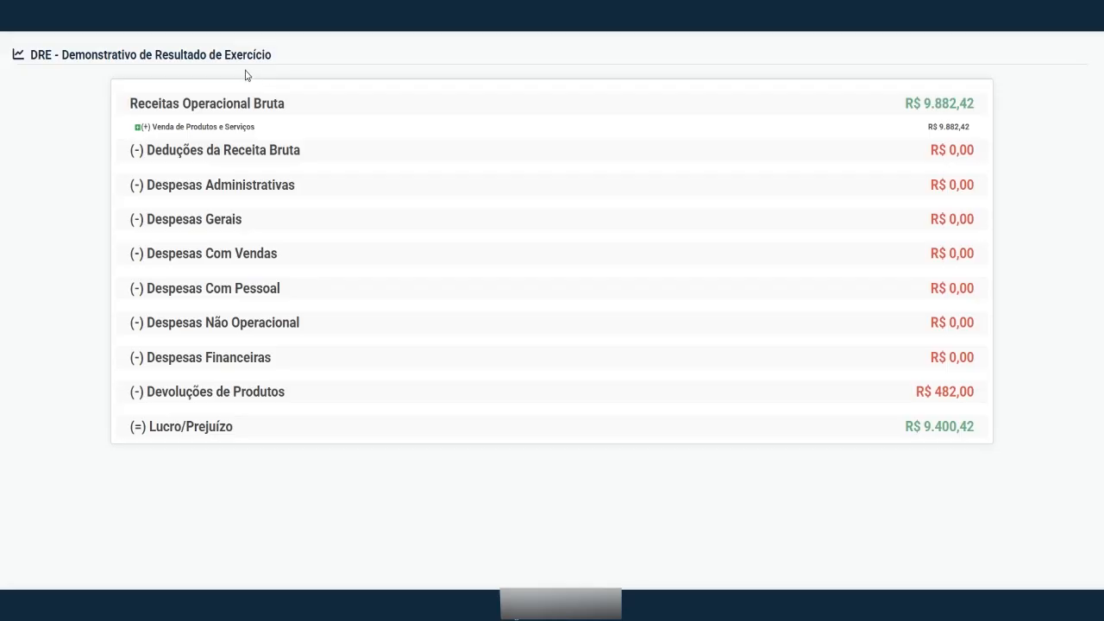
Examine the sales behind Venda de Produtos e Serviços, collapse them, and review the expense groups in the DRE.
left_click(137, 128)
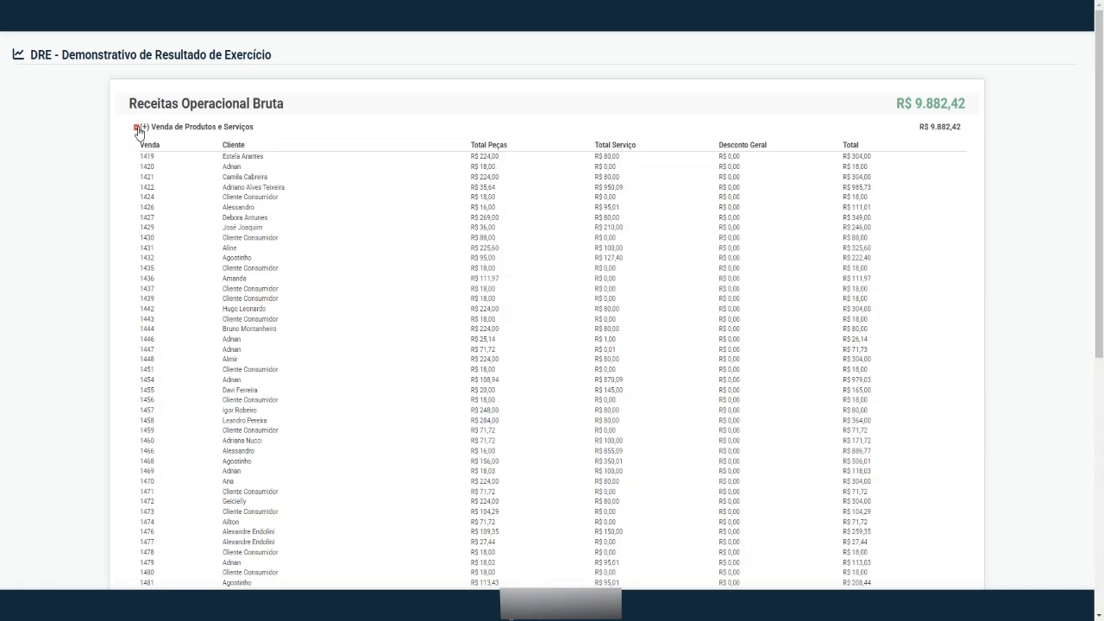
left_click(138, 129)
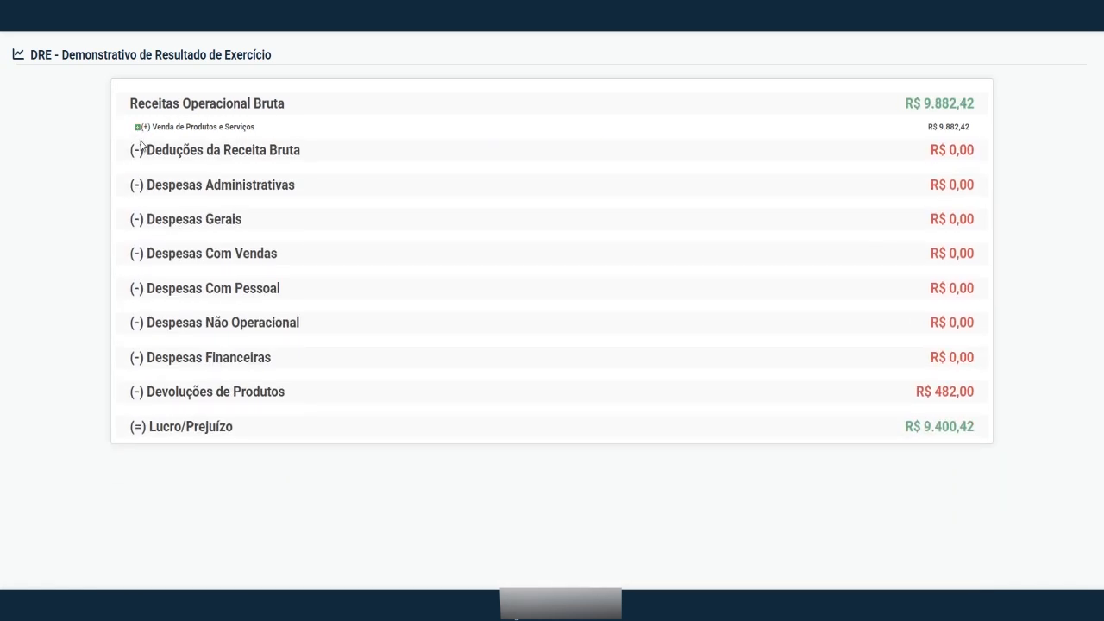
left_click_drag(147, 251, 244, 273)
left_click_drag(136, 288, 258, 290)
left_click(254, 356)
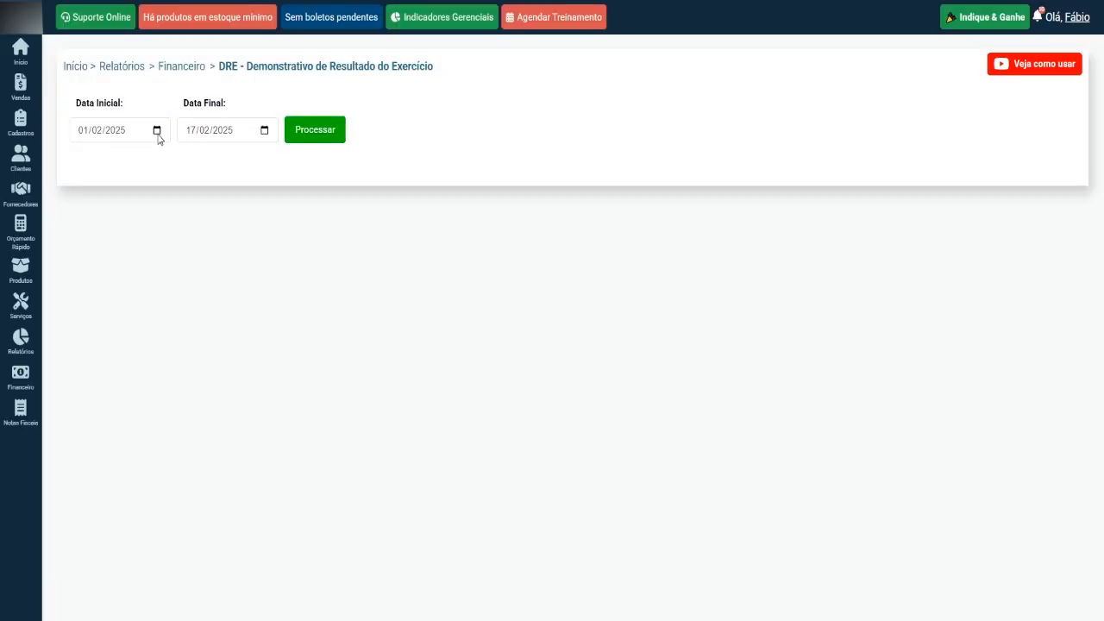
Set the DRE start date to 01/12/2024 and process the report again.
left_click(157, 131)
left_click(172, 159)
left_click(171, 160)
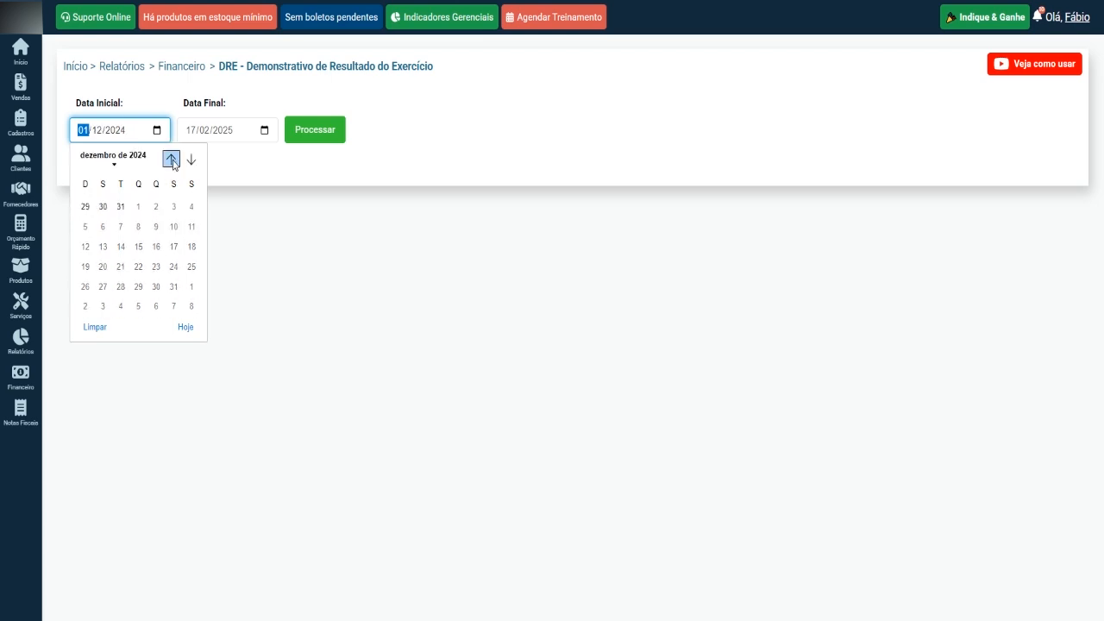
left_click(85, 205)
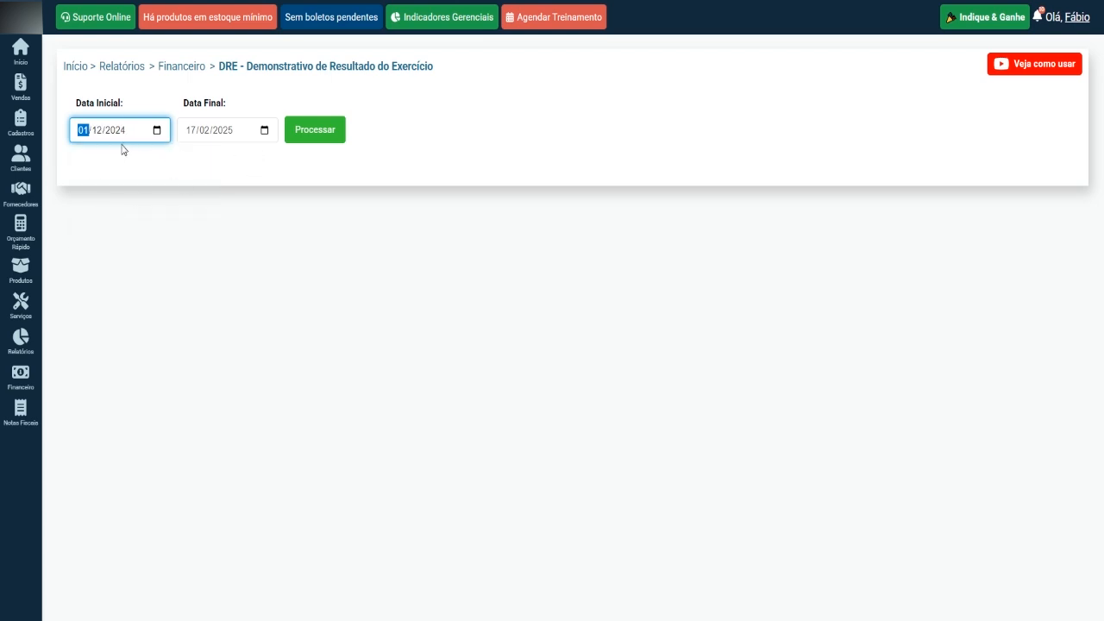
left_click(312, 135)
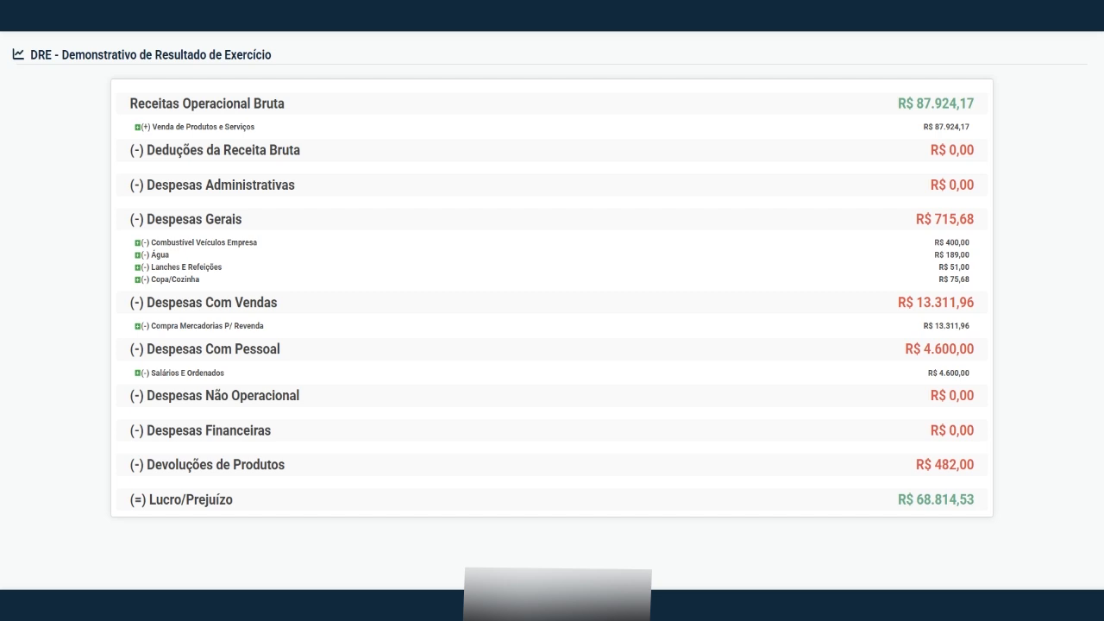
Expand the Combustível Veículos Empresa expense details and enlarge the report page for reading.
left_click(137, 243)
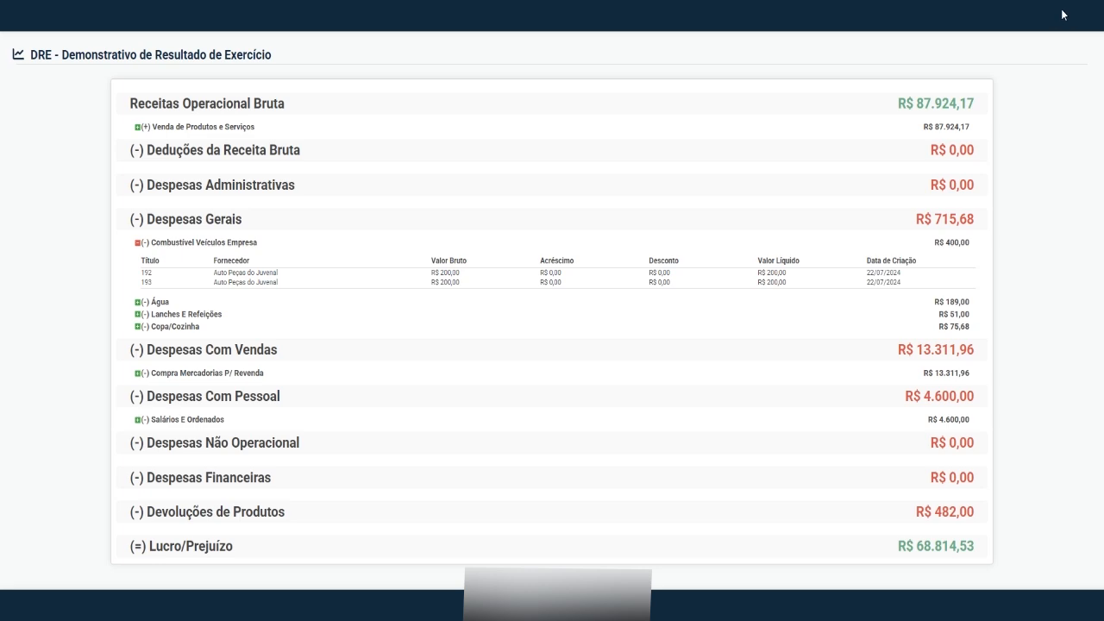
key("alt+f")
left_click(1061, 236)
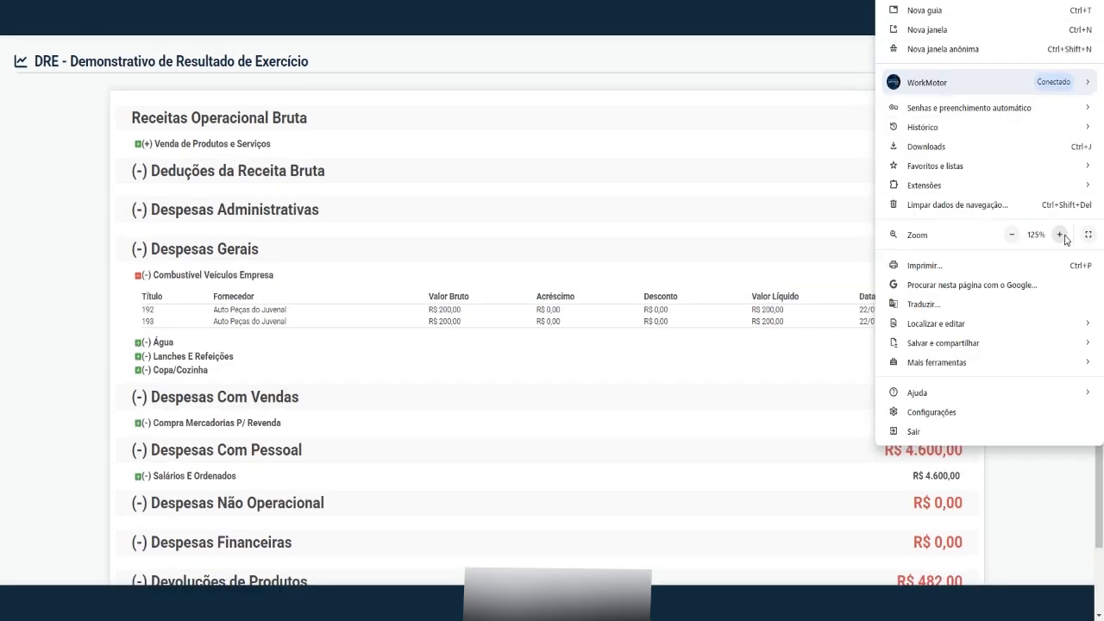
left_click(1060, 235)
left_click(679, 241)
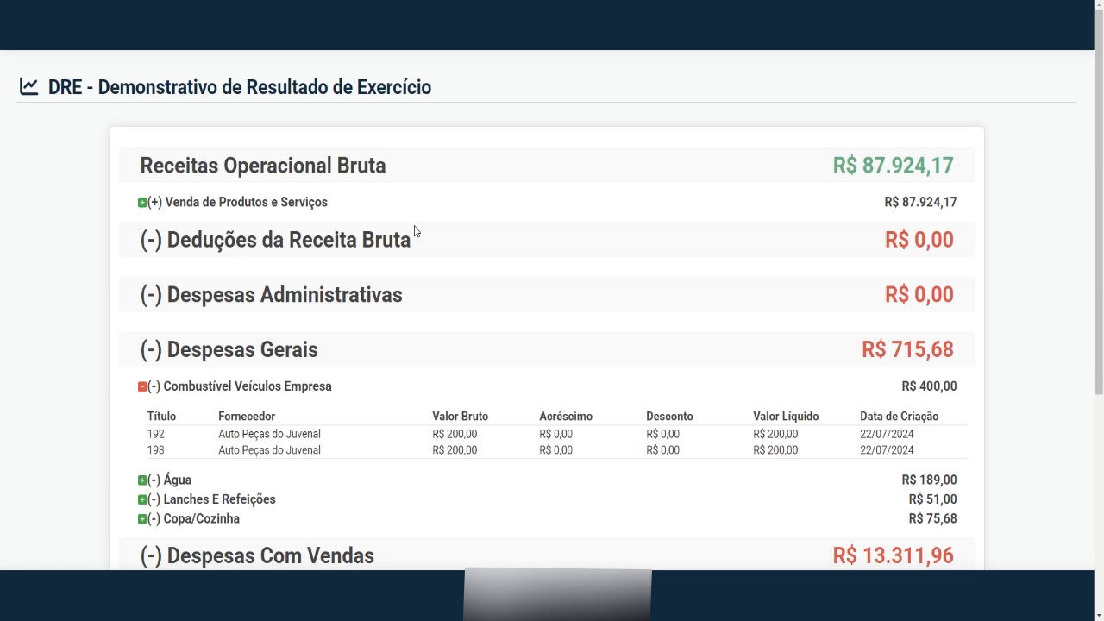
Expand the list of sales under Venda de Produtos e Serviços in the extended-period DRE.
scroll(414, 230, "down", 1)
scroll(412, 230, "down", 1)
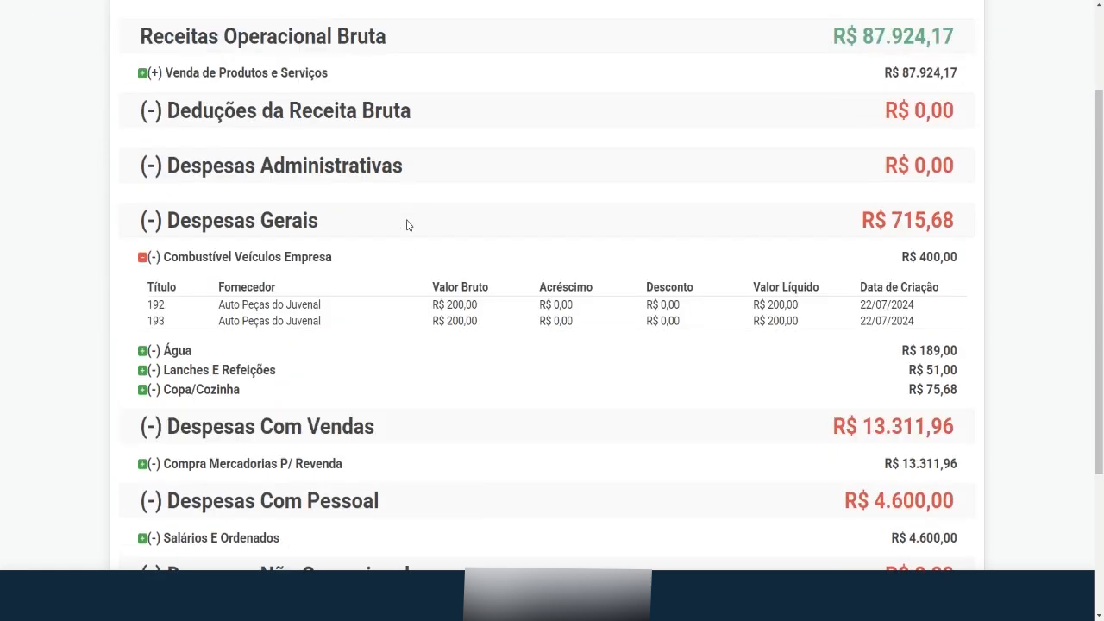
left_click(142, 75)
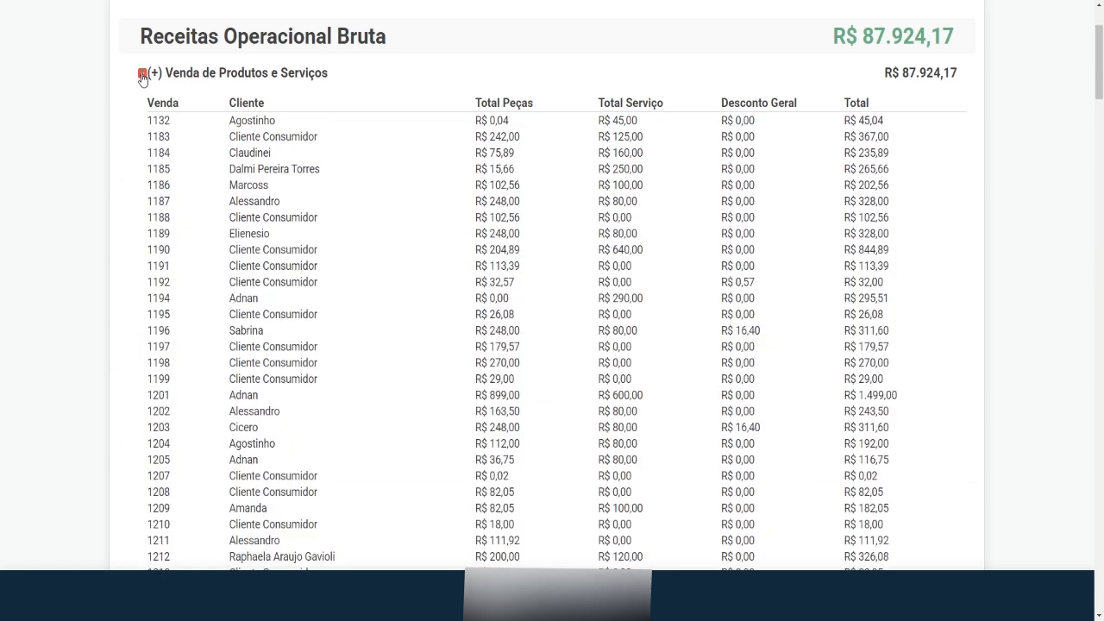
Collapse the list of sales under Venda de Produtos e Serviços in the DRE.
left_click(142, 74)
left_click(143, 74)
left_click(142, 74)
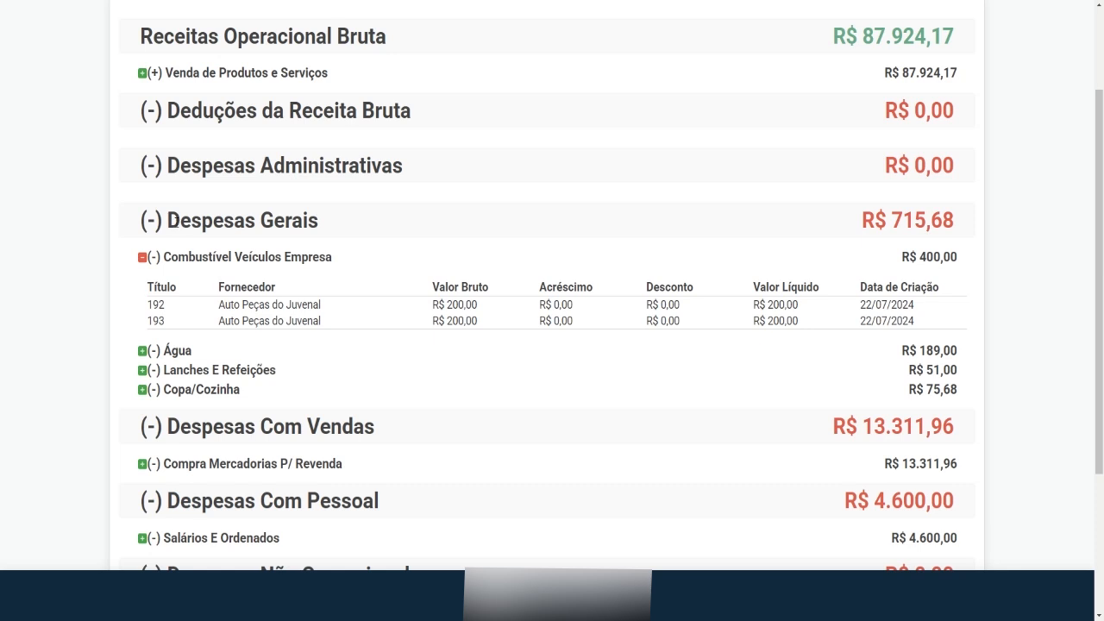
Examine the Combustível Veículos Empresa titles under Despesas Gerais, checking their supplier, gross value and title number.
left_click_drag(146, 109, 161, 119)
left_click(145, 197)
left_click_drag(164, 257, 313, 257)
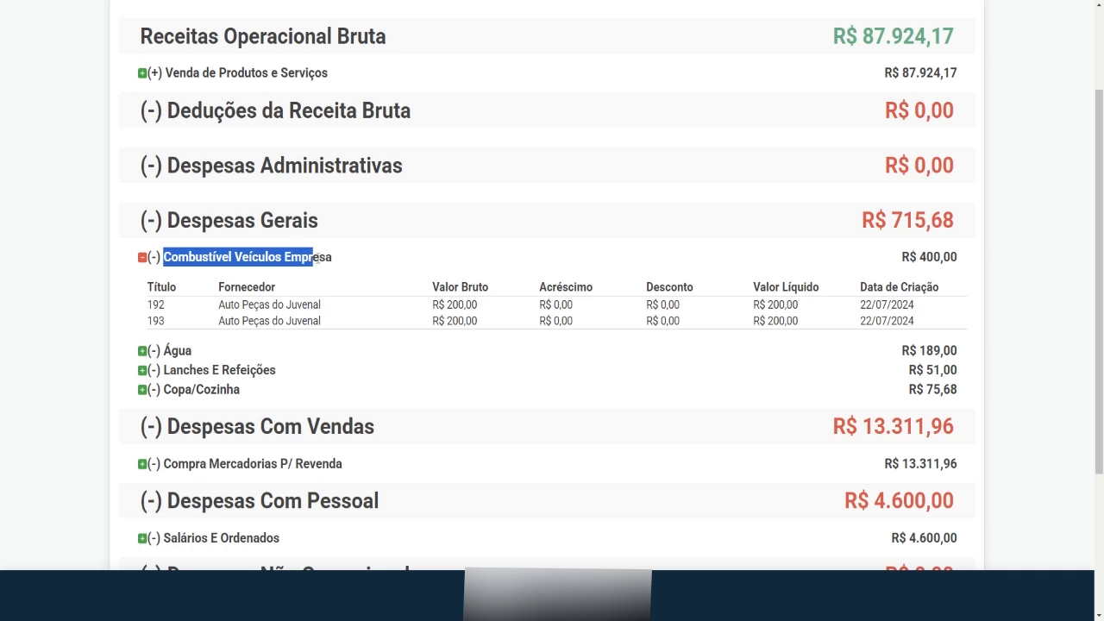
left_click(376, 275)
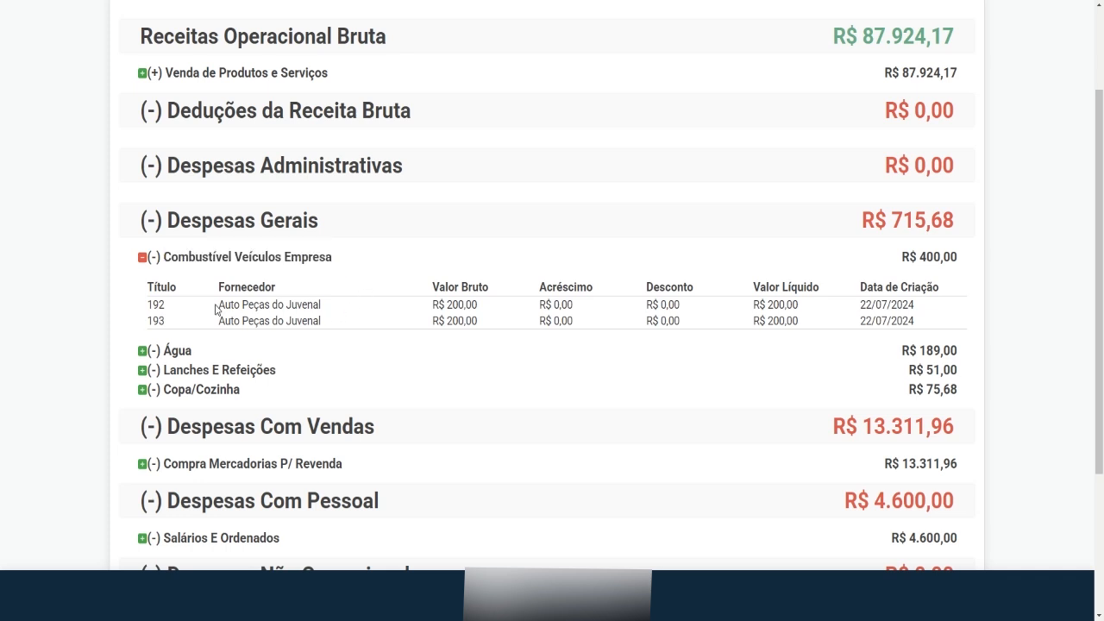
left_click_drag(218, 306, 292, 305)
left_click(411, 311)
left_click_drag(440, 307, 480, 309)
left_click(498, 328)
left_click_drag(149, 304, 145, 294)
left_click(161, 319)
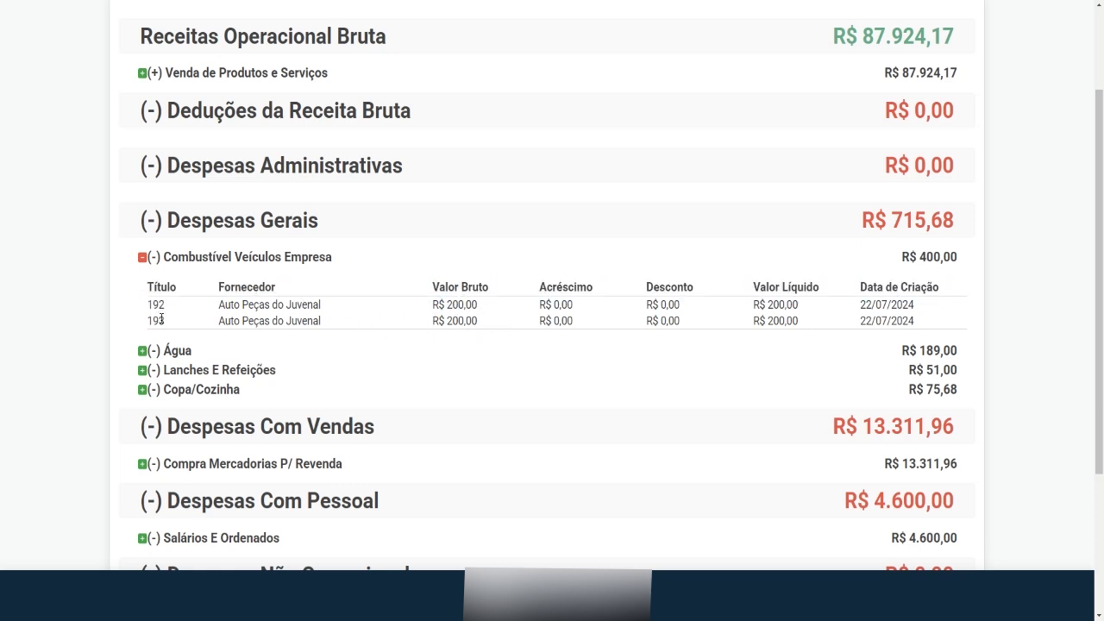
Collapse the fuel details and inspect the titles behind Água, Lanches E Refeições and Copa/Cozinha in turn, collapsing each one.
left_click(142, 257)
left_click(142, 277)
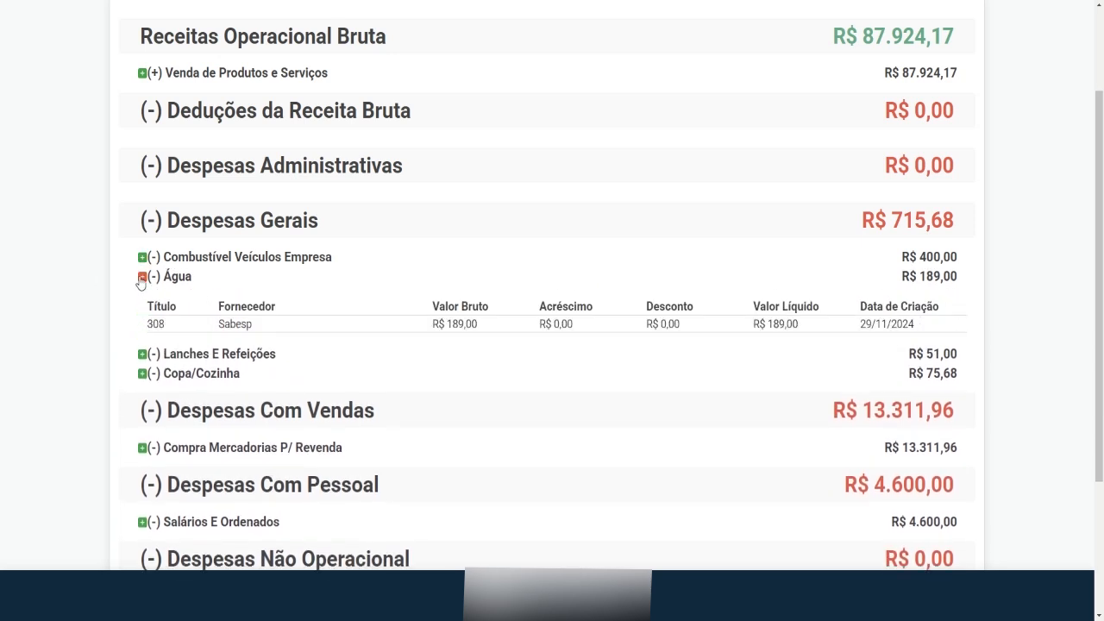
left_click(142, 276)
left_click(141, 296)
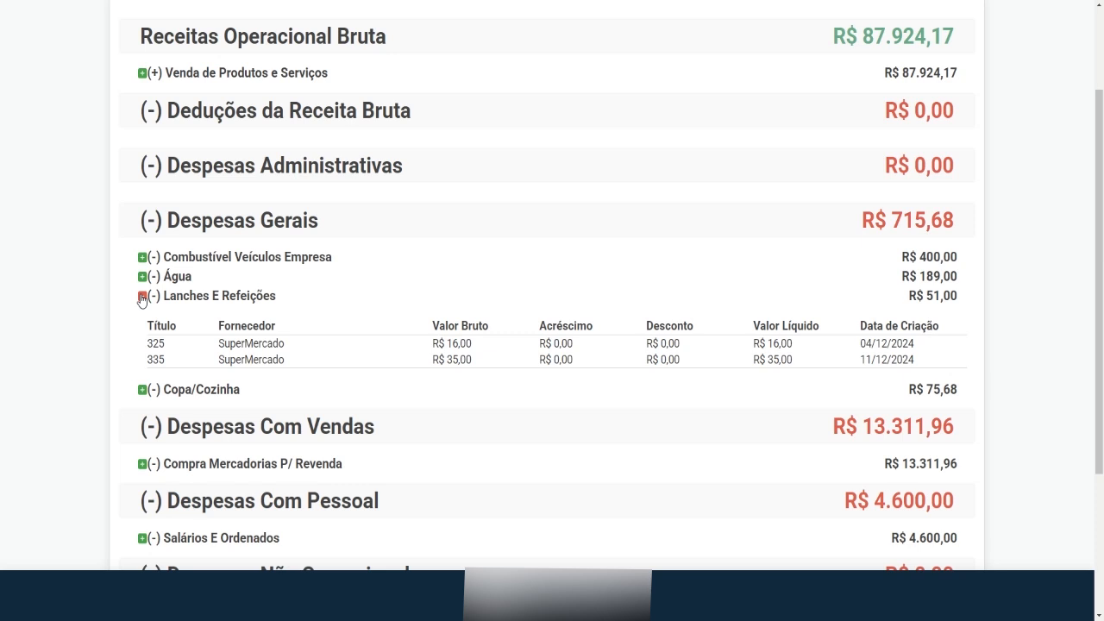
left_click(141, 296)
left_click(143, 316)
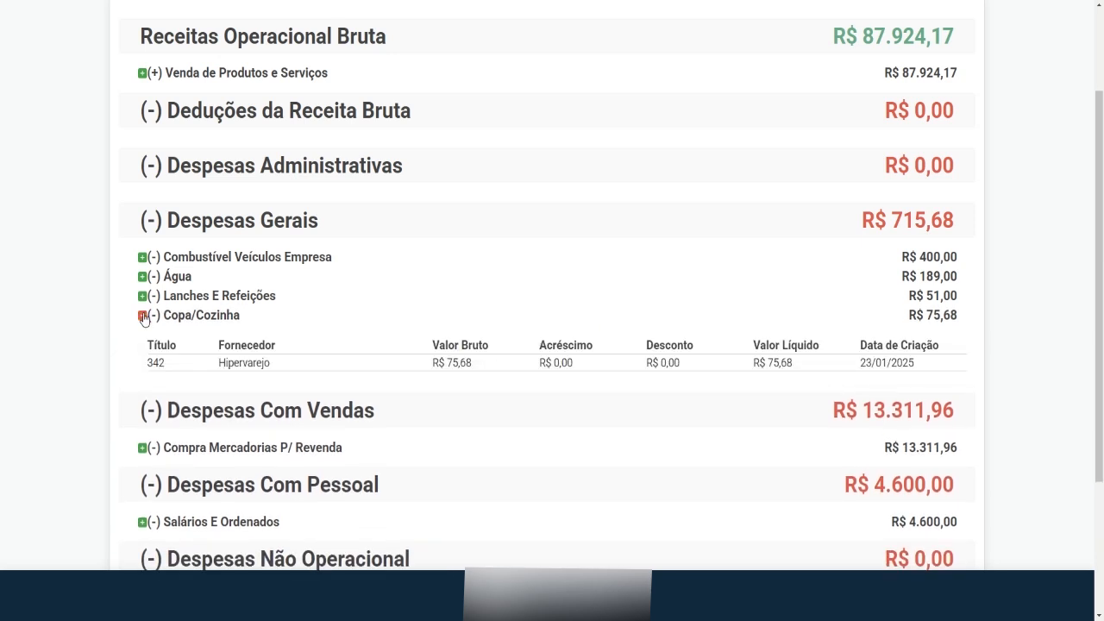
left_click(142, 316)
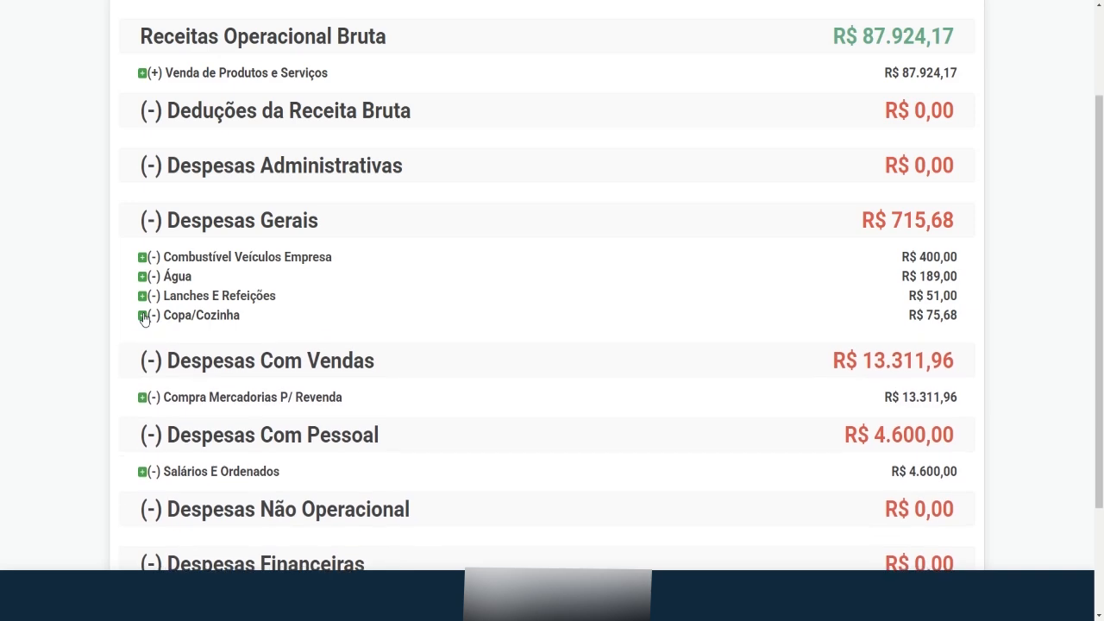
Inspect the titles behind Compra Mercadorias P/ Revenda under Despesas Com Vendas, and collapse them again.
left_click(142, 390)
scroll(232, 336, "down", 4)
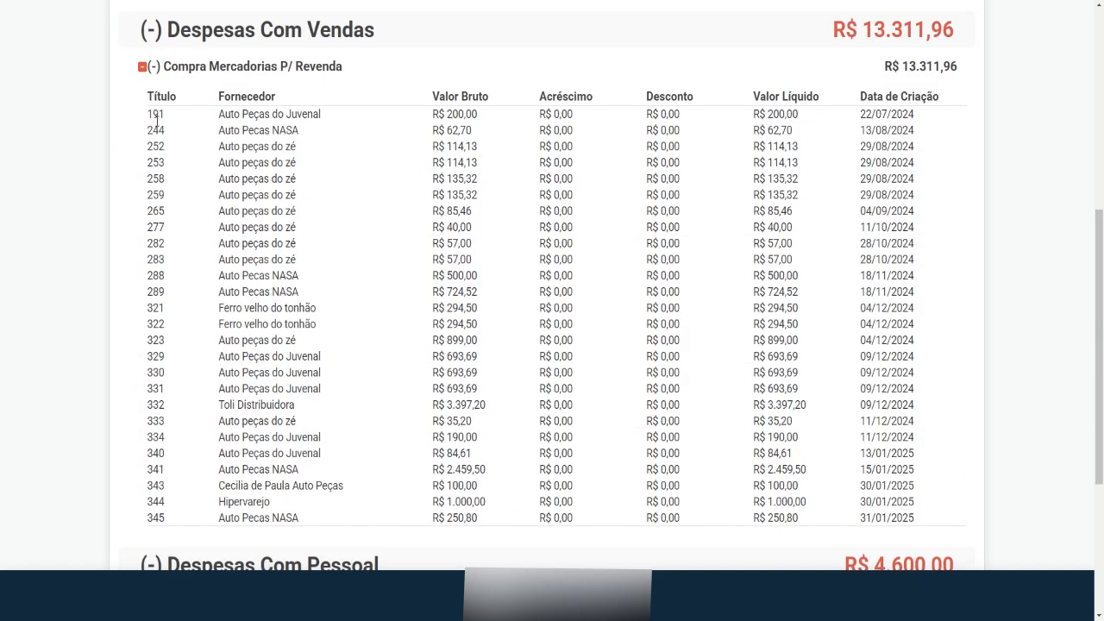
left_click(144, 68)
scroll(212, 169, "up", 2)
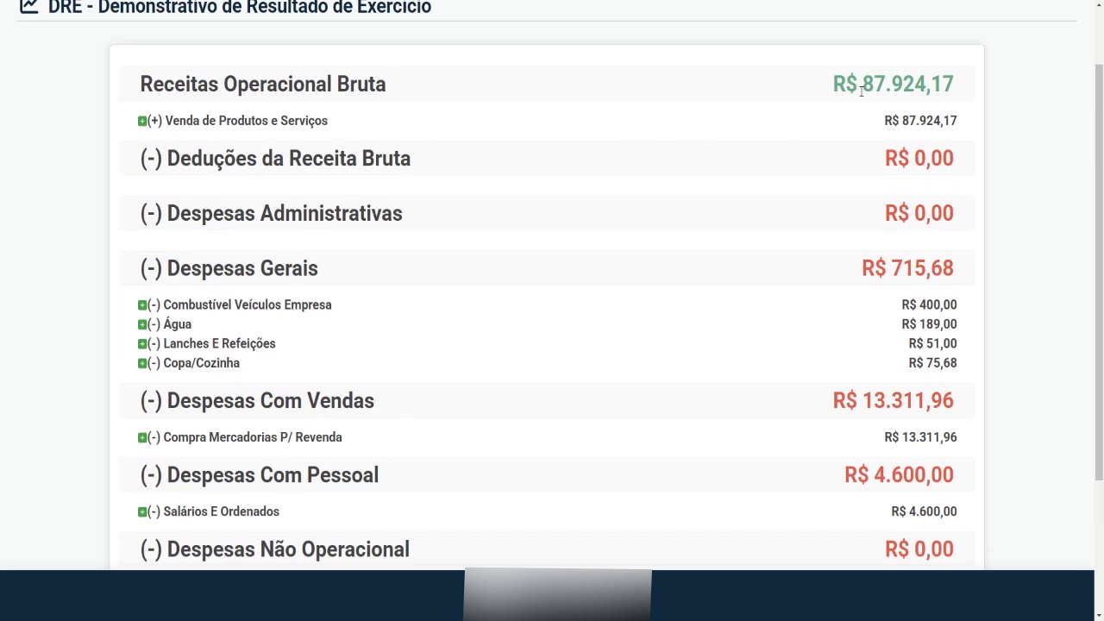
Compare the Receitas Operacional Bruta total with the final Lucro/Prejuízo amount.
left_click_drag(863, 88, 958, 99)
scroll(740, 169, "down", 2)
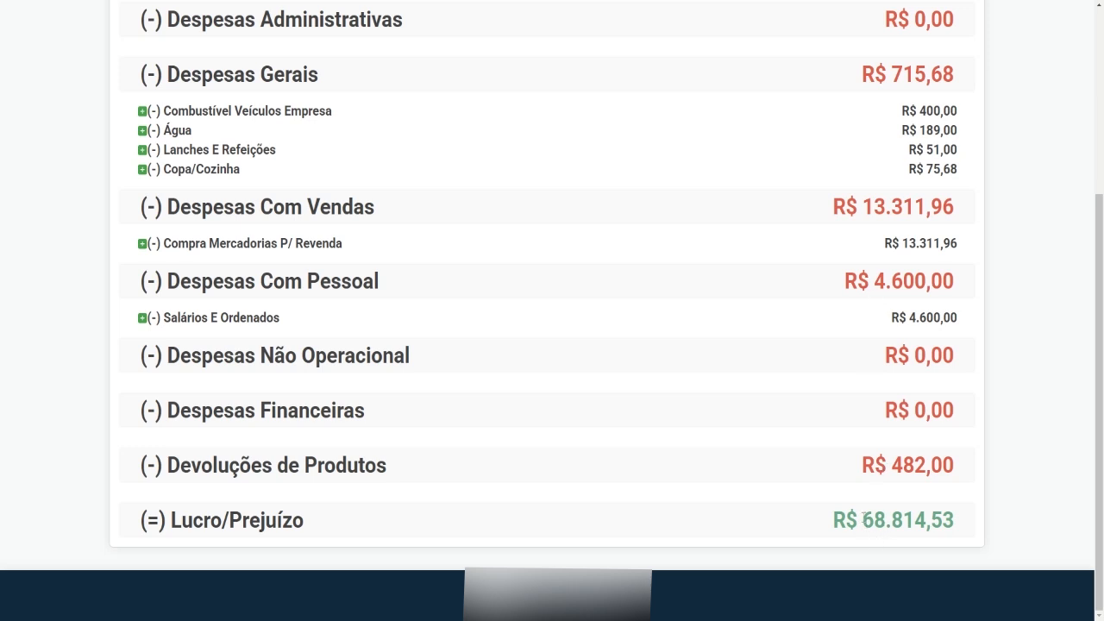
left_click_drag(863, 517, 959, 520)
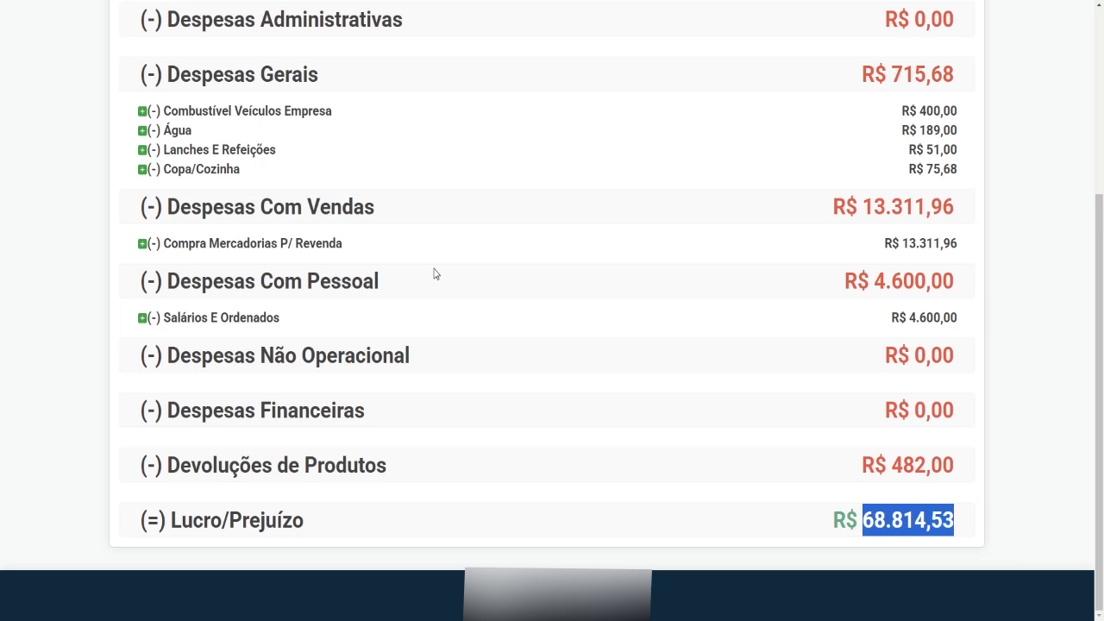
Inspect the titles behind Salários E Ordenados, collapse them, and review the salary, merchandise purchase and fuel amounts.
left_click(143, 319)
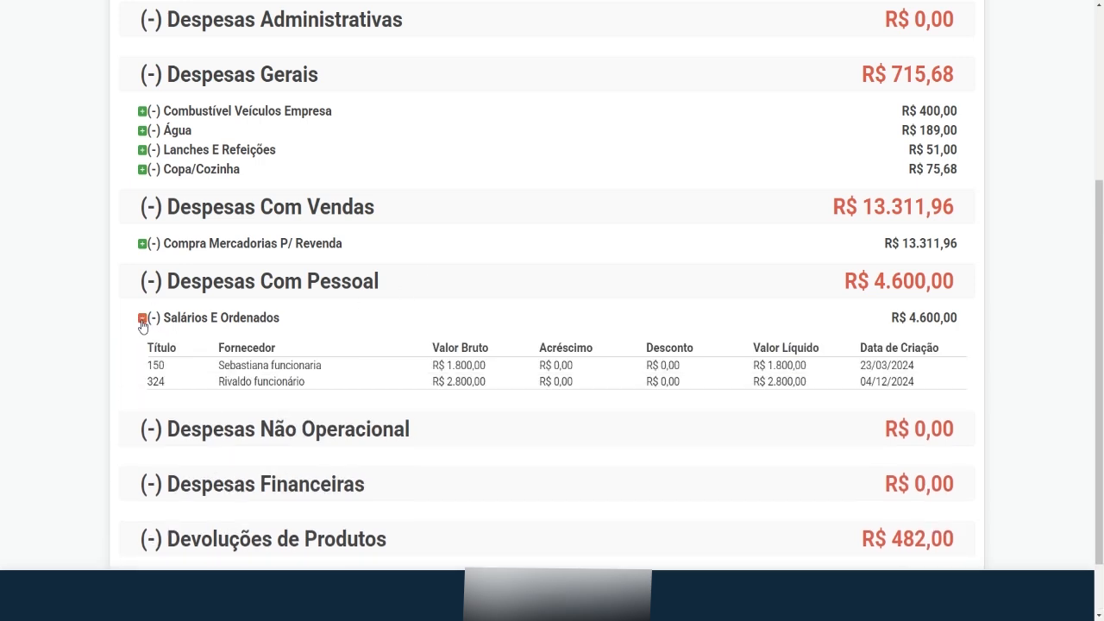
left_click(144, 319)
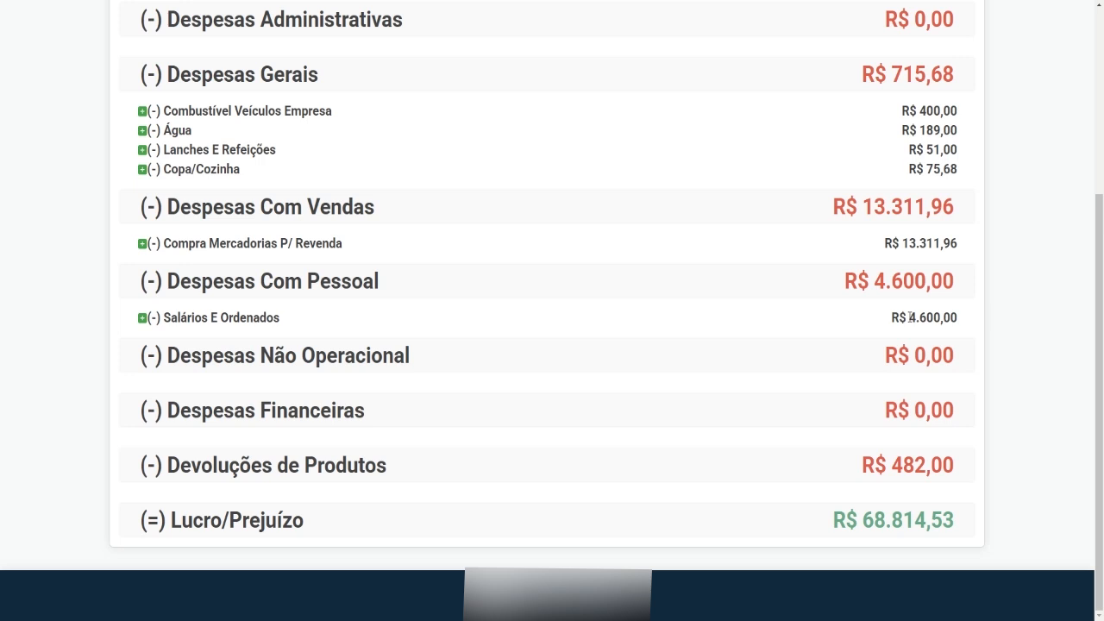
left_click_drag(911, 318, 927, 318)
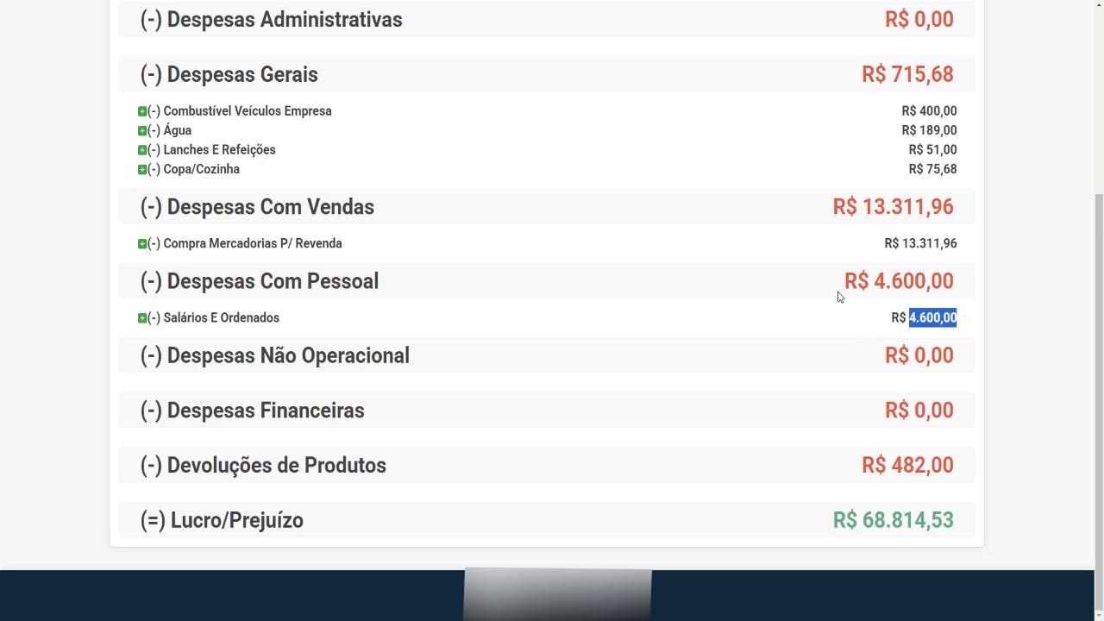
left_click_drag(910, 243, 894, 263)
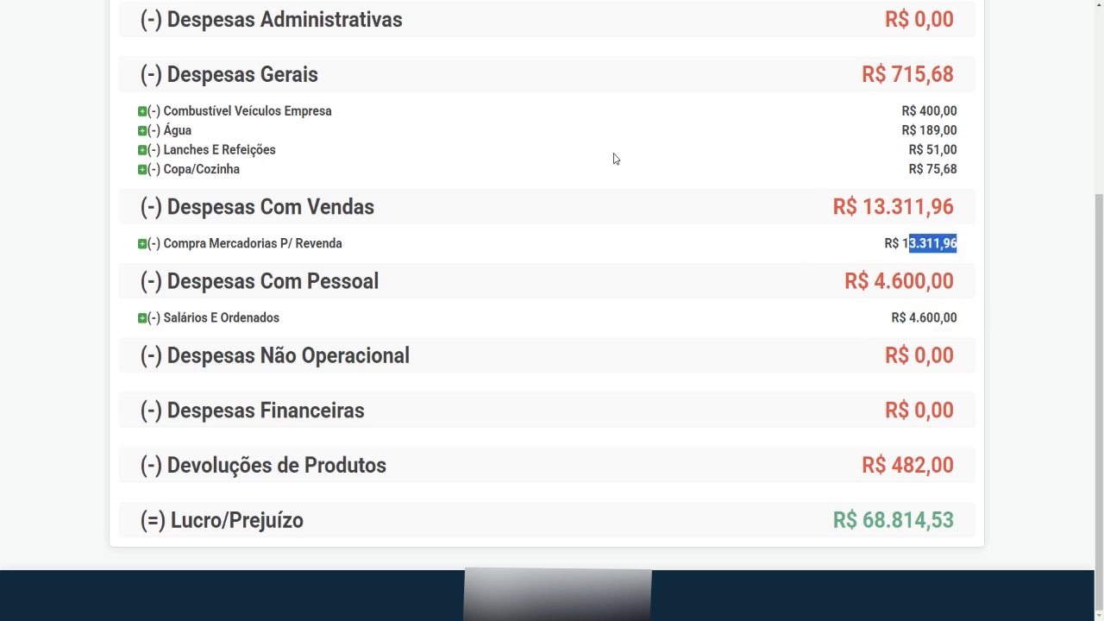
left_click_drag(920, 111, 959, 119)
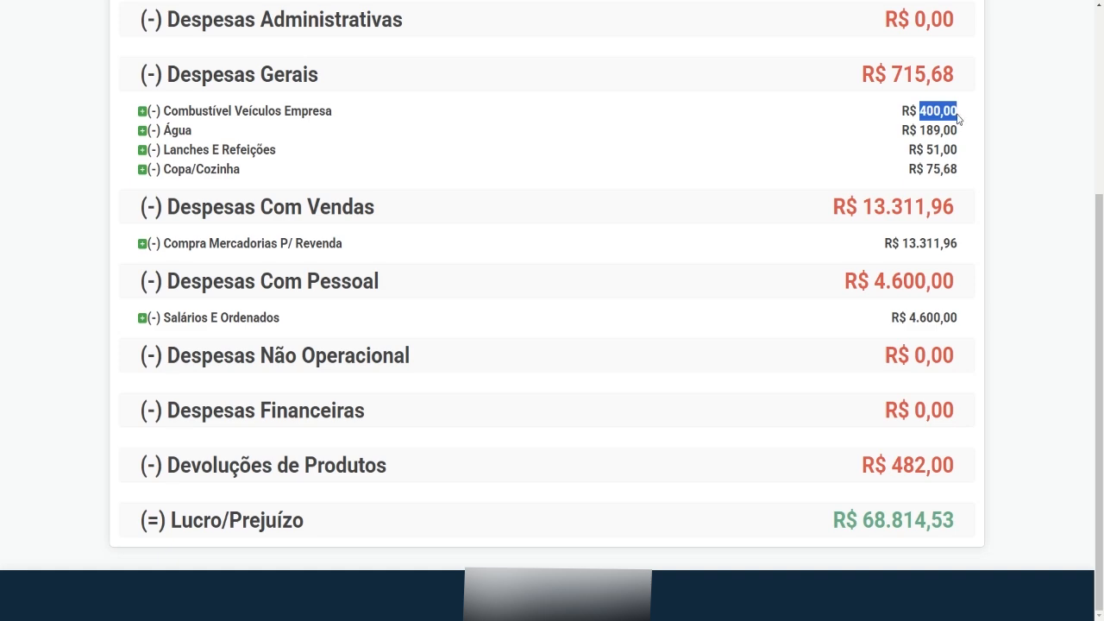
Switch back to the Configurações page and reduce the browser zoom to 110%.
left_click(911, 105)
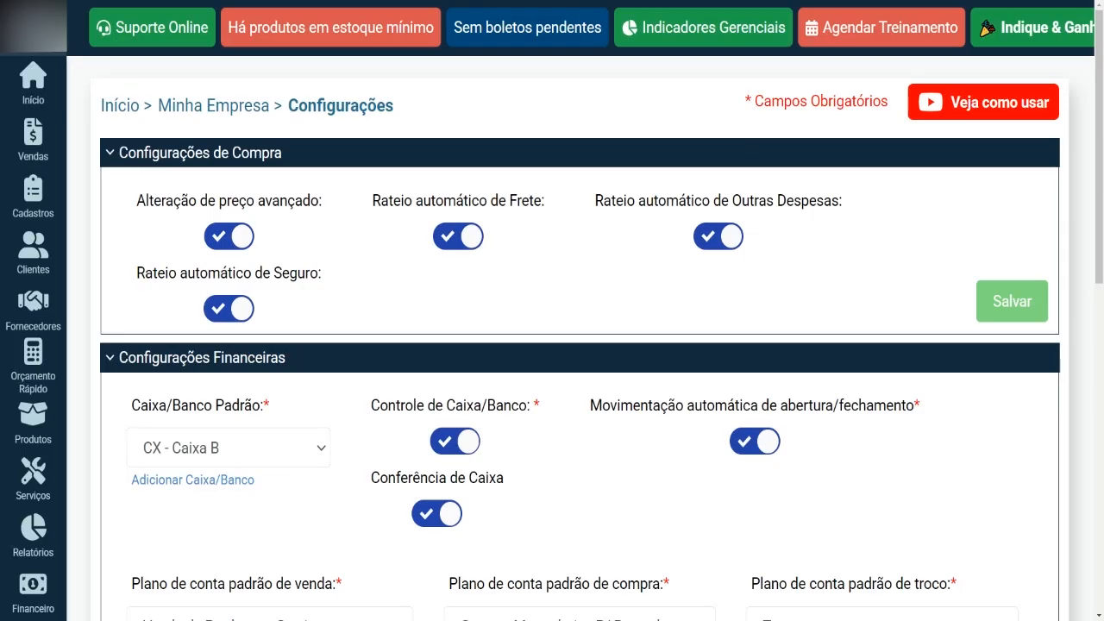
left_click(1091, 2)
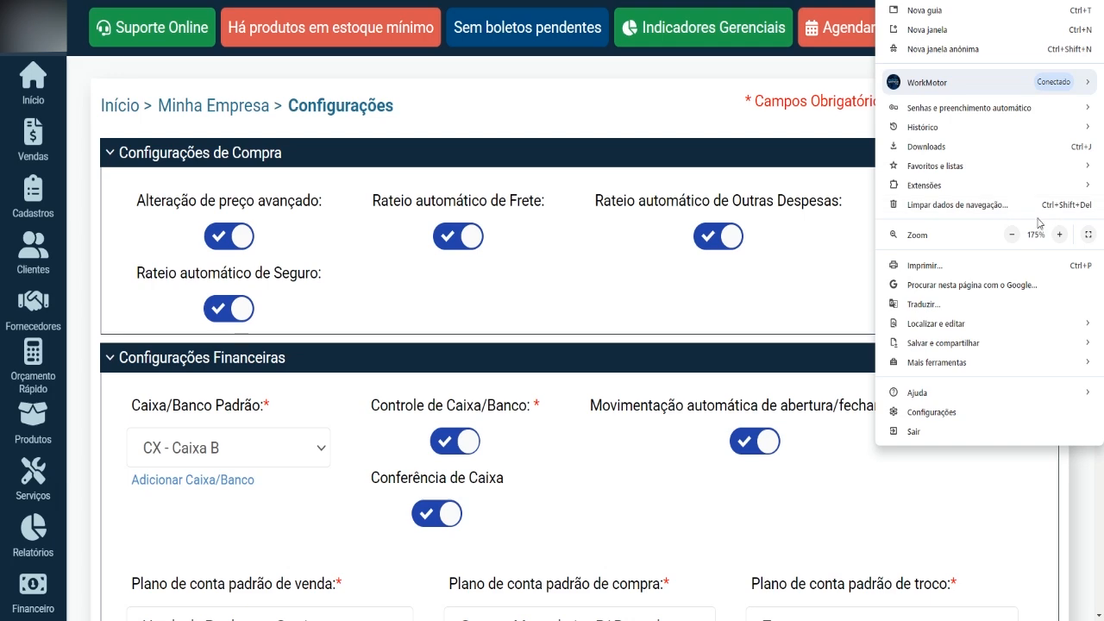
left_click(1012, 235)
left_click(1013, 235)
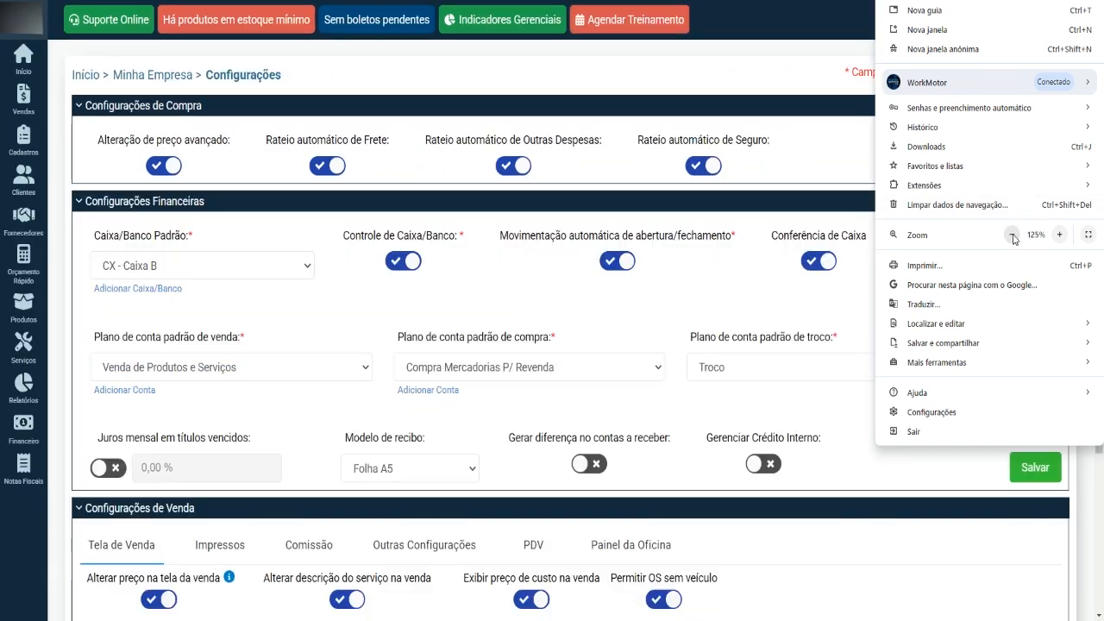
left_click(1013, 235)
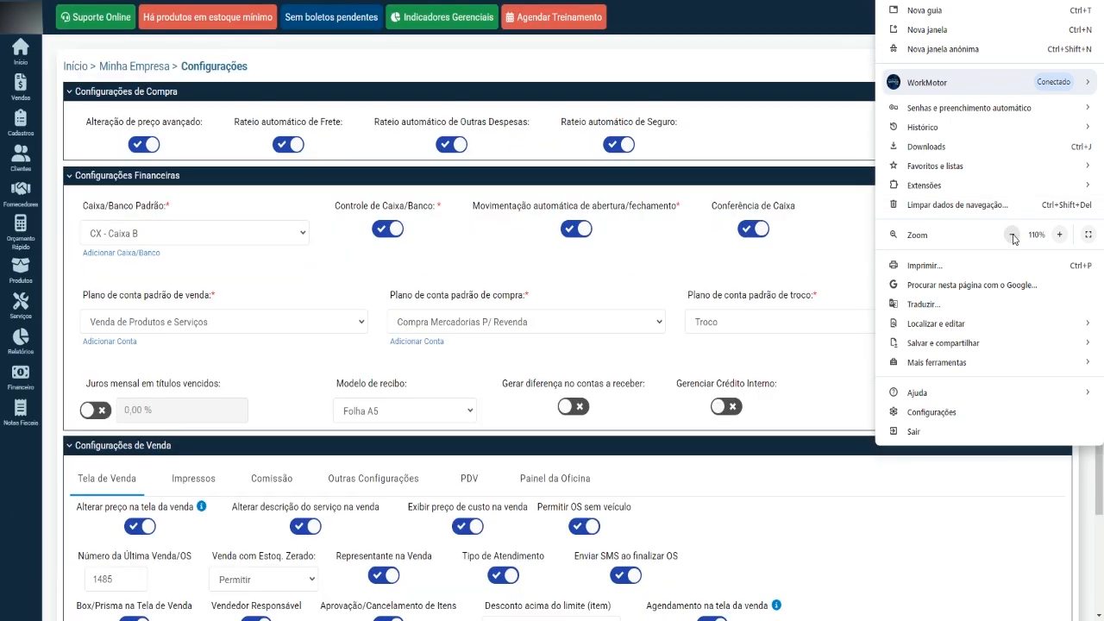
left_click(645, 278)
left_click(614, 318)
left_click(618, 276)
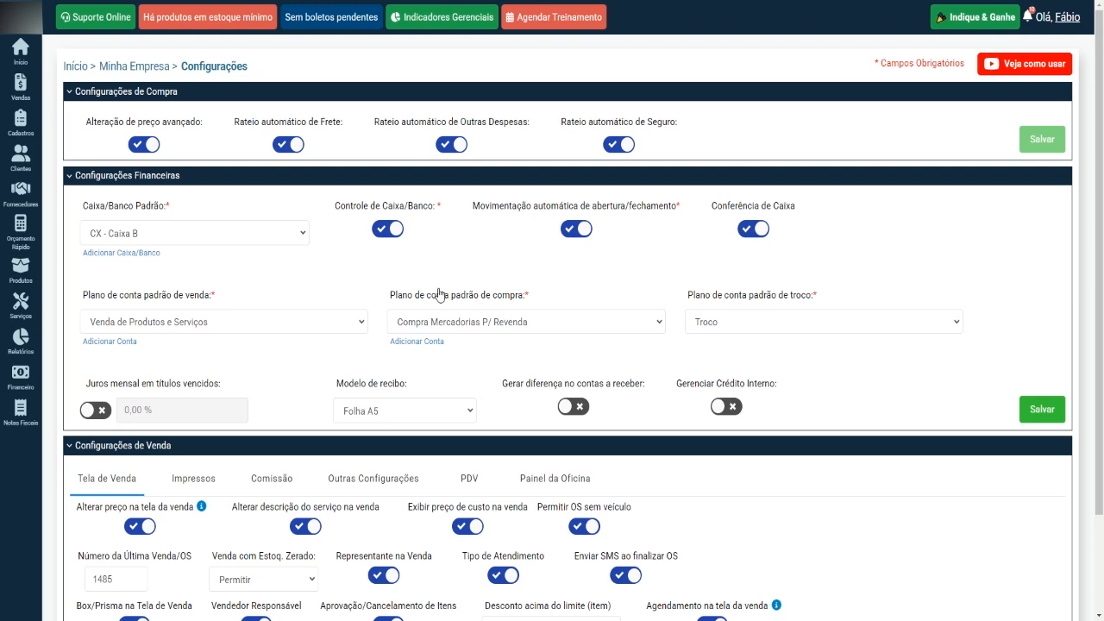
Look through the Cadastros options and the account plans available for Plano de conta padrão de compra, without changing the selection.
mouse_move(19, 127)
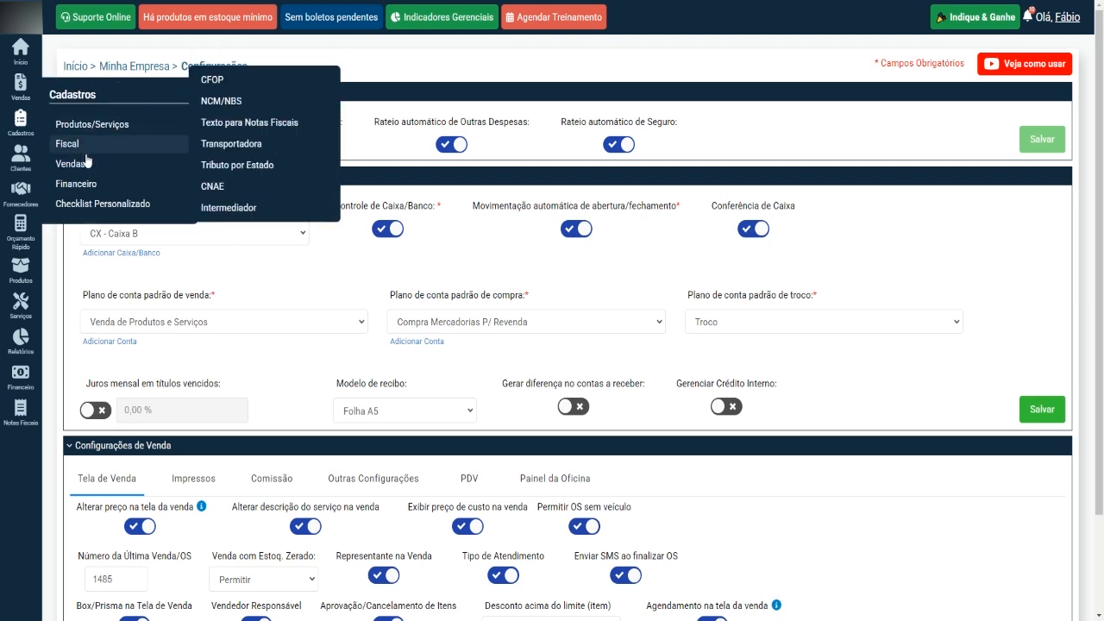
mouse_move(145, 188)
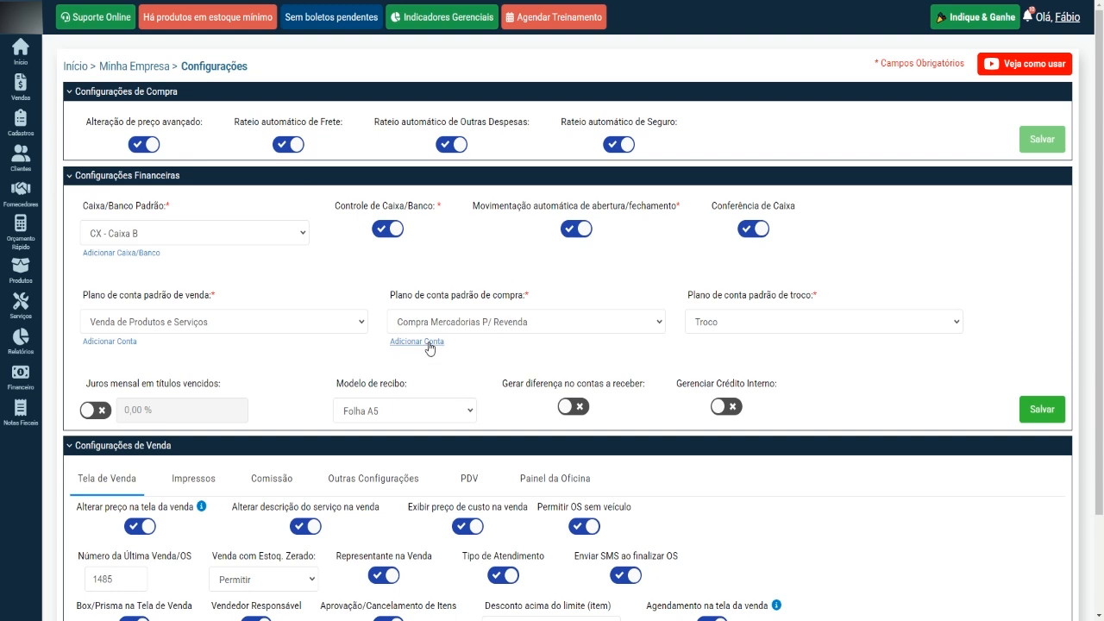
left_click(600, 322)
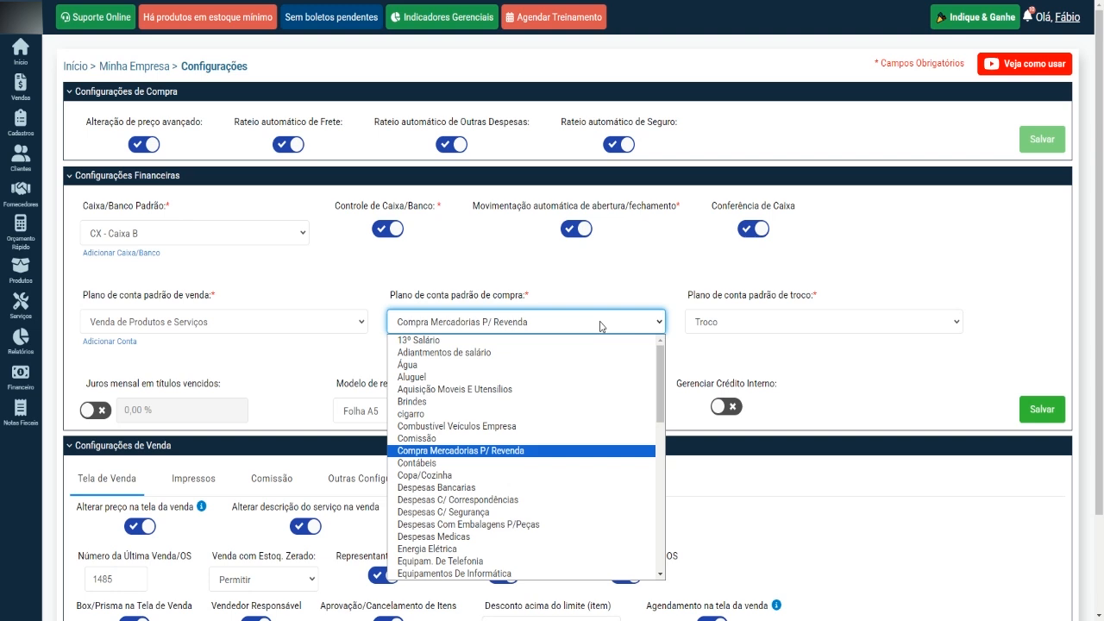
left_click(629, 272)
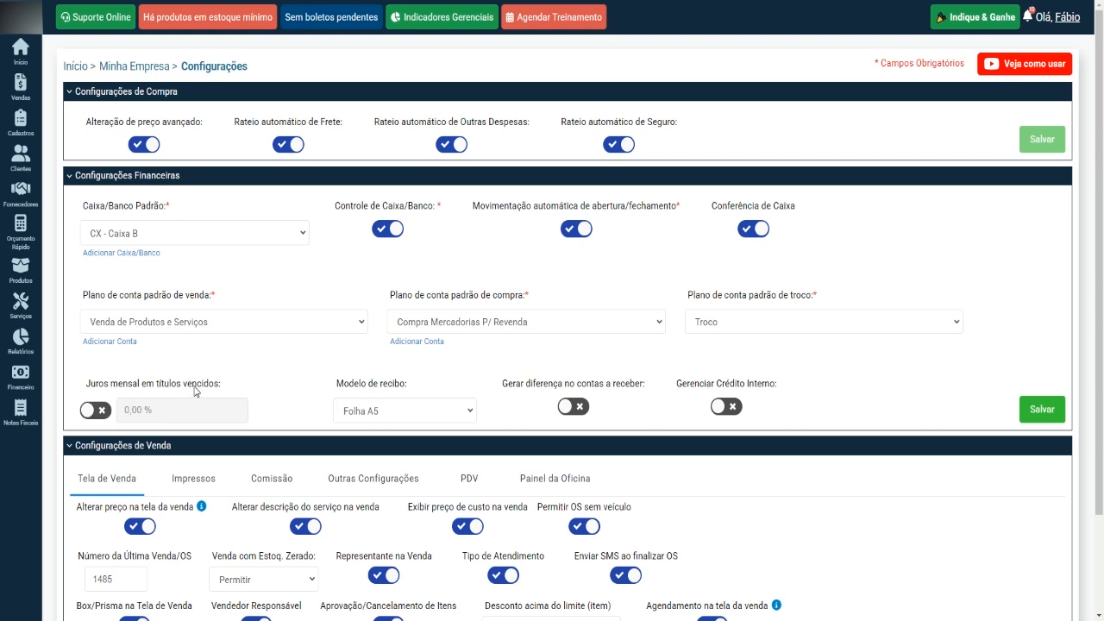
Enable Juros mensal em títulos vencidos in the financial settings and set the rate to 5,00 %.
left_click(104, 418)
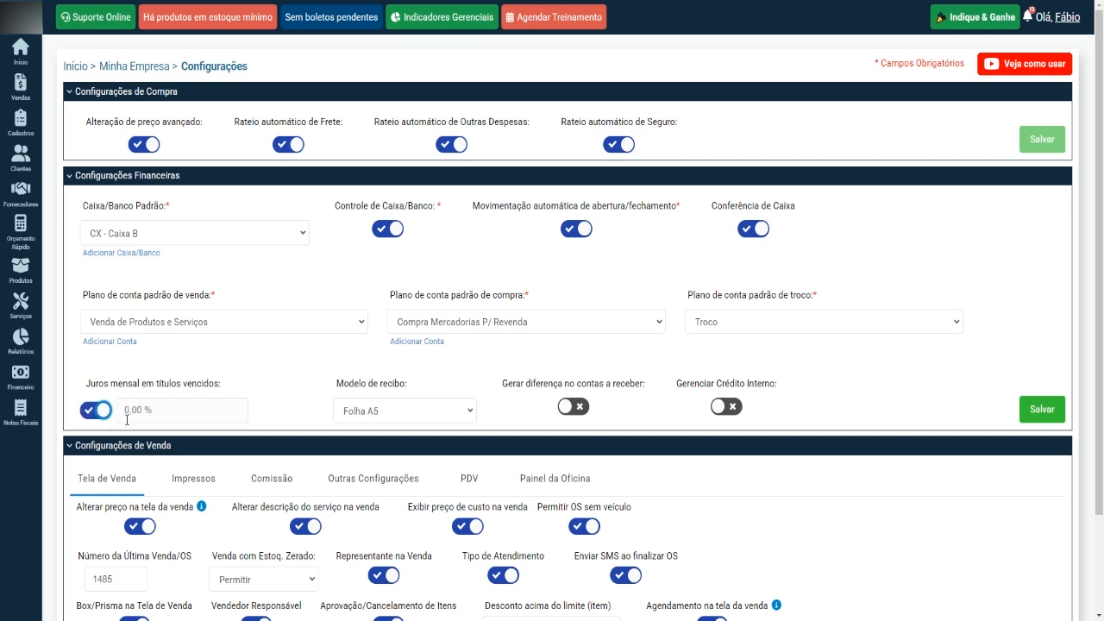
left_click(156, 420)
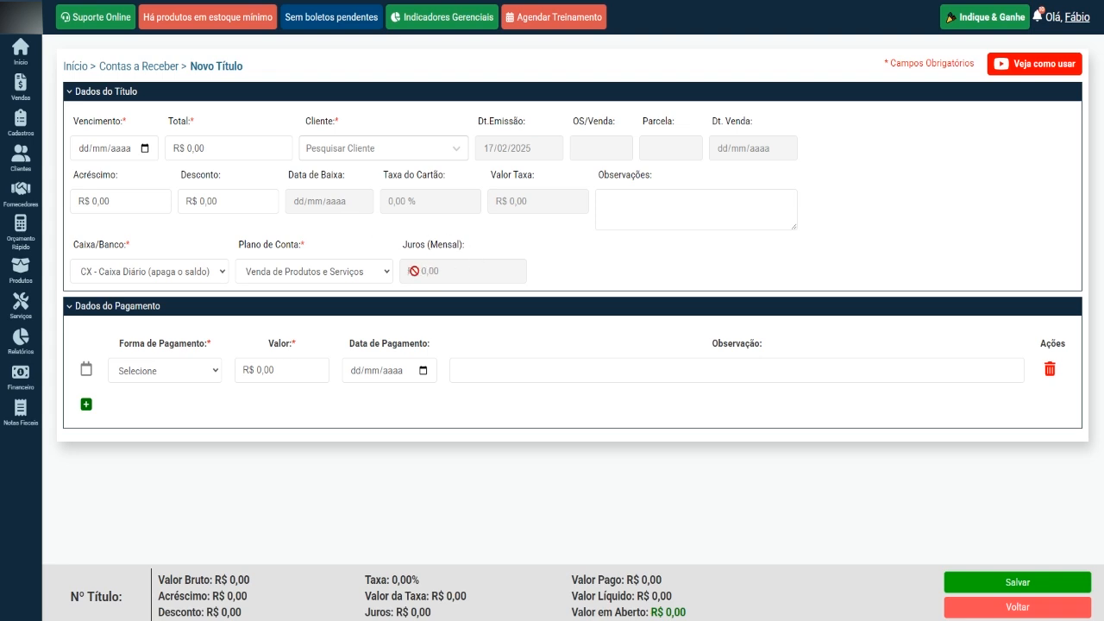
Examine the Juros (Mensal), Total, Desconto and payment Valor fields on the Novo Título form of Contas a Receber.
left_click_drag(415, 271, 455, 272)
left_click(451, 272)
left_click_drag(435, 272, 402, 272)
left_click(194, 149)
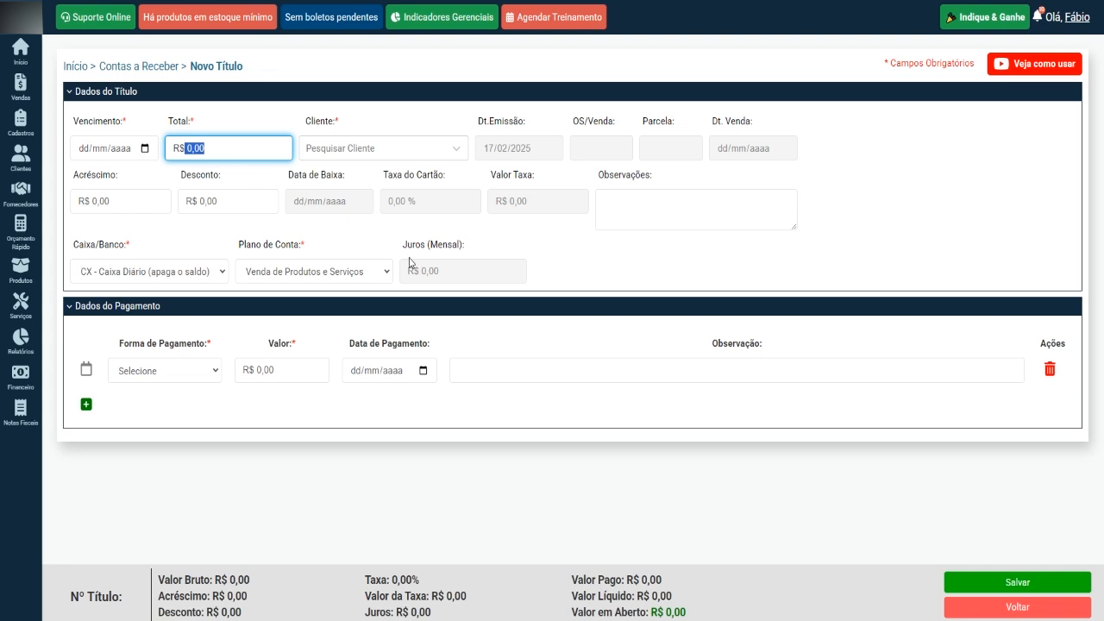
left_click_drag(458, 274, 407, 272)
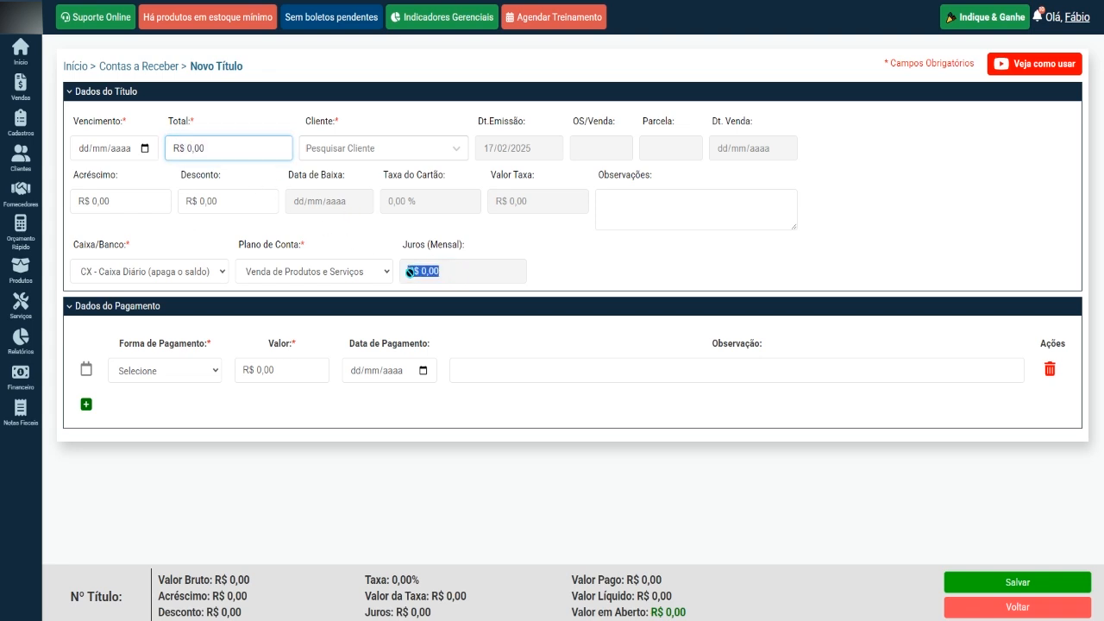
left_click(299, 374)
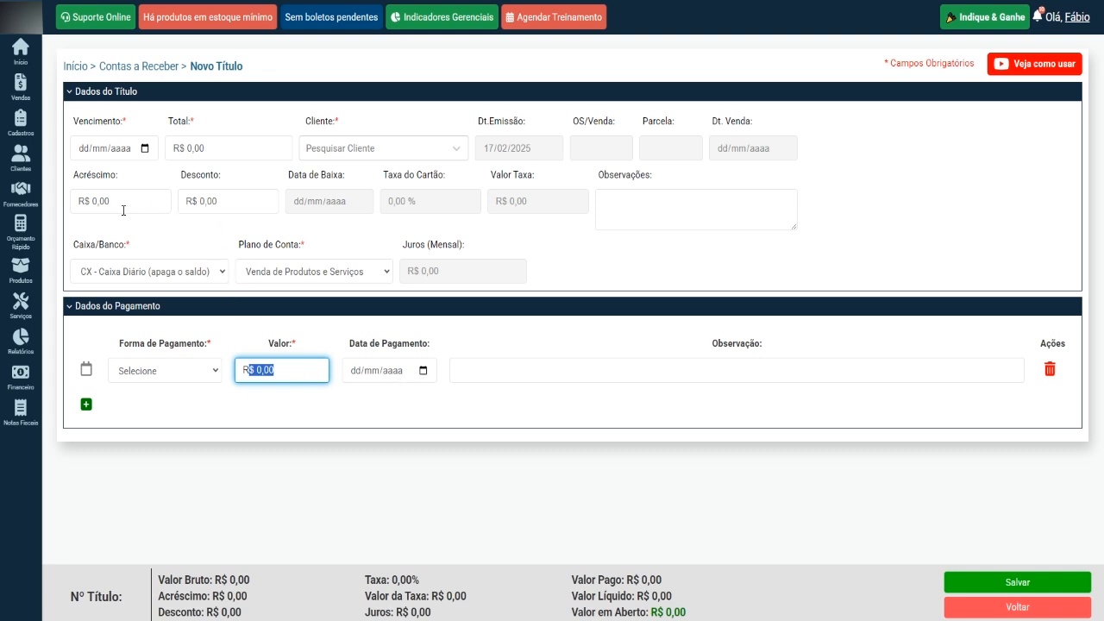
left_click(224, 203)
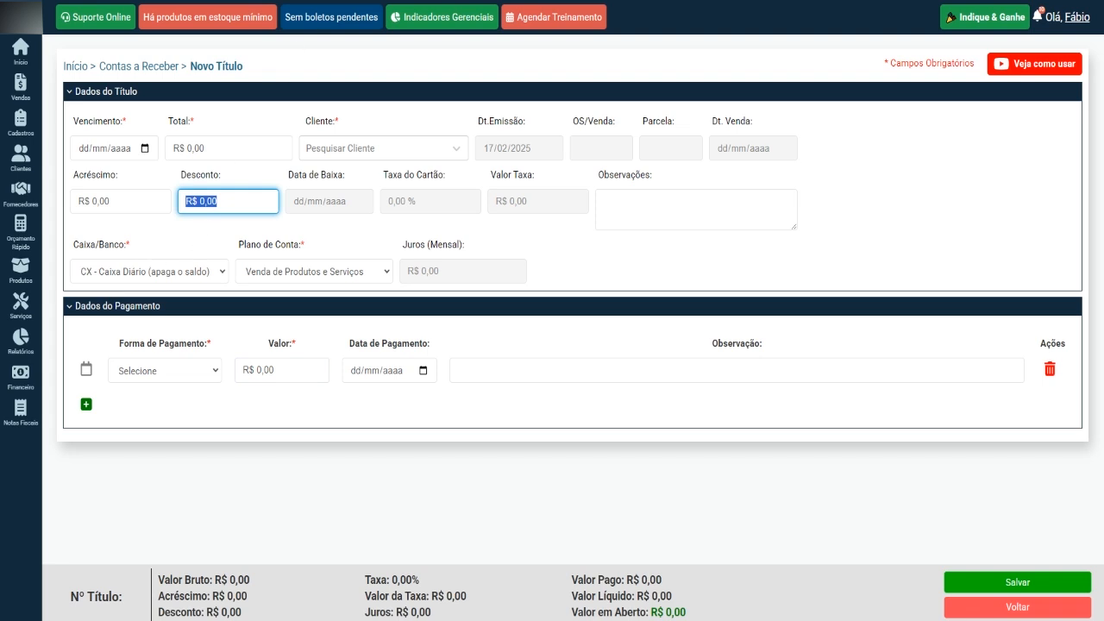
Return to Configurações and review the monthly interest rate in Configurações Financeiras.
left_click(364, 2)
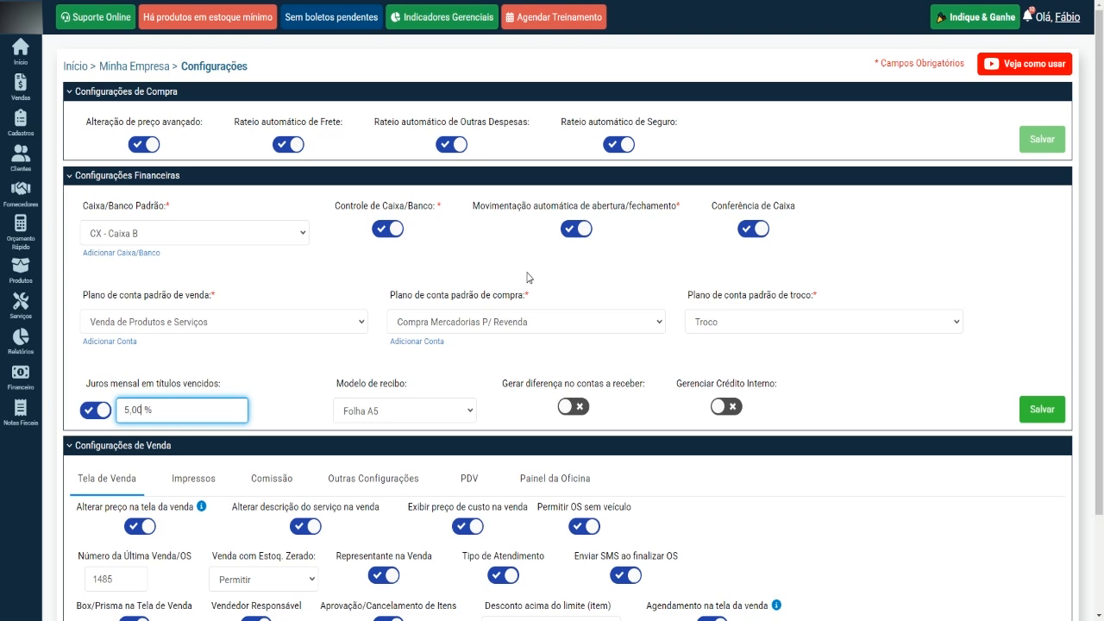
scroll(315, 366, "down", 2)
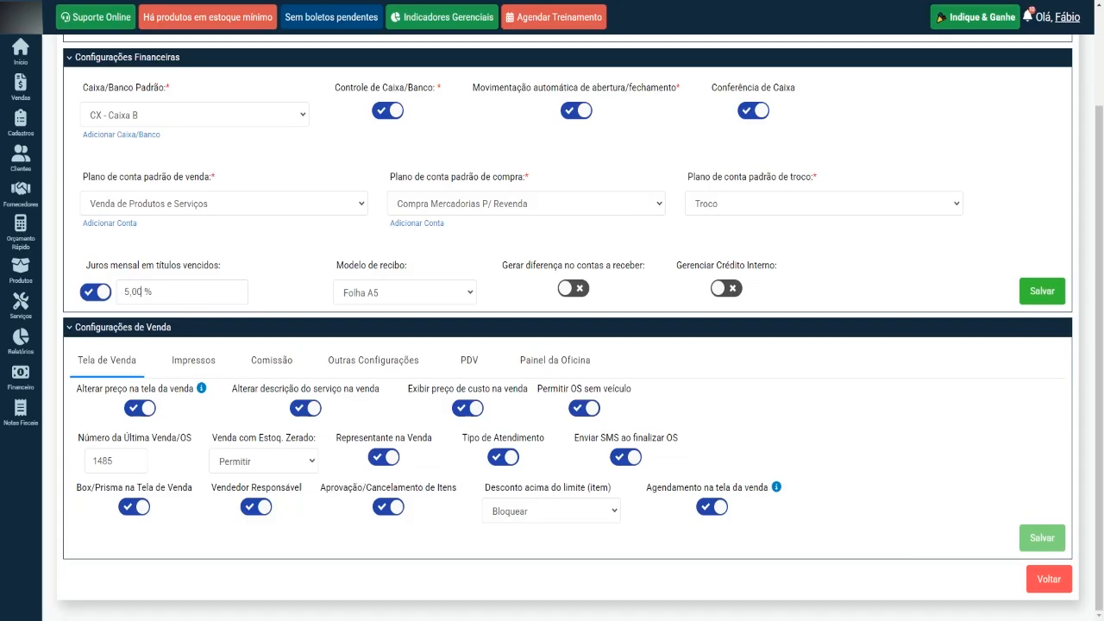
left_click(185, 291)
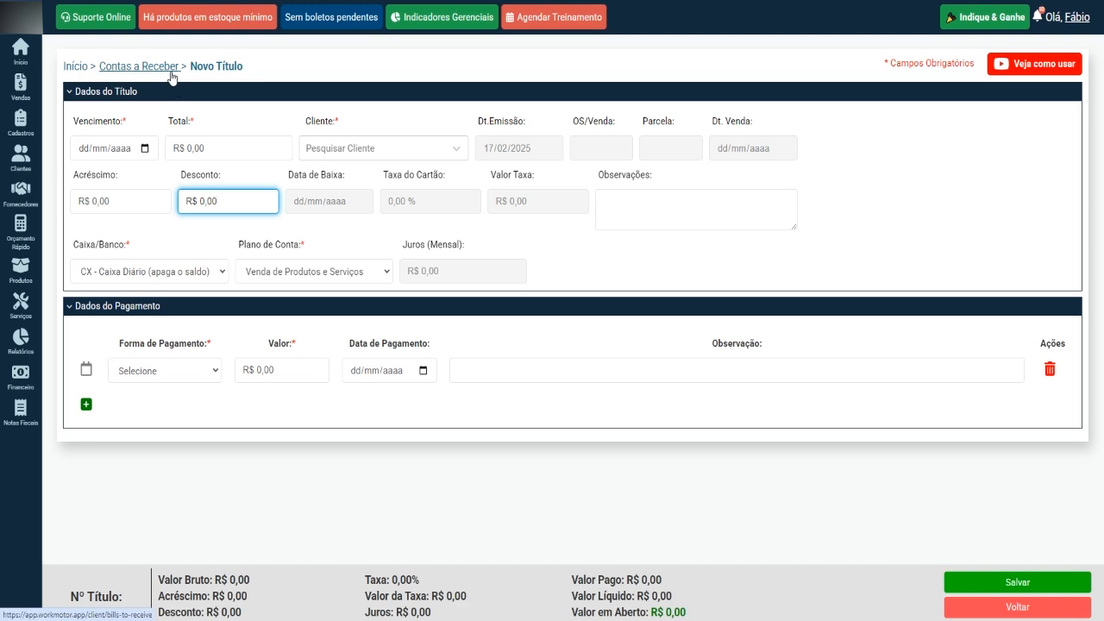
Open the receipt of the finalized R$ 100,00 title from the Contas a Receber list.
left_click(172, 77)
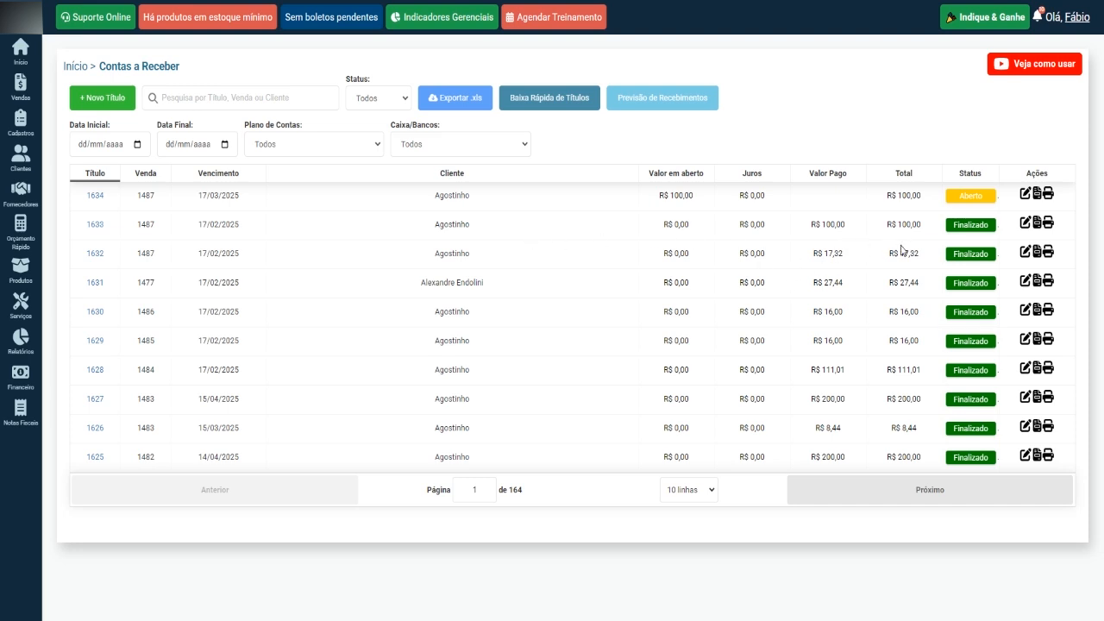
left_click(1050, 229)
left_click(551, 152)
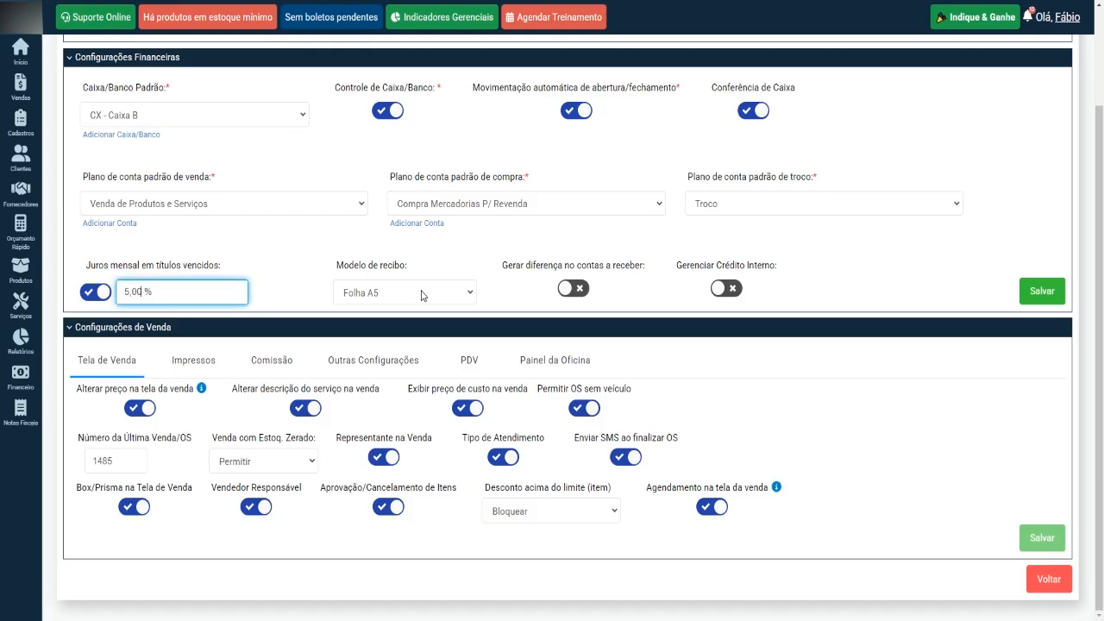
Review the Folha A4 and Folha A5 options of Modelo de recibo and view the generated receipt, without changing the selection.
left_click(421, 295)
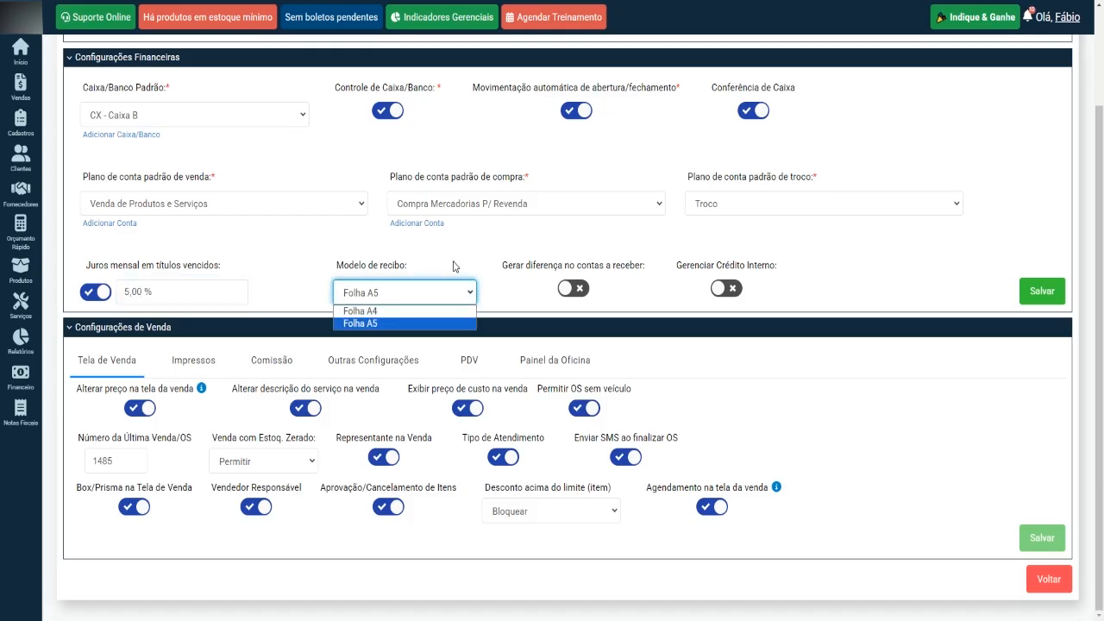
left_click(408, 222)
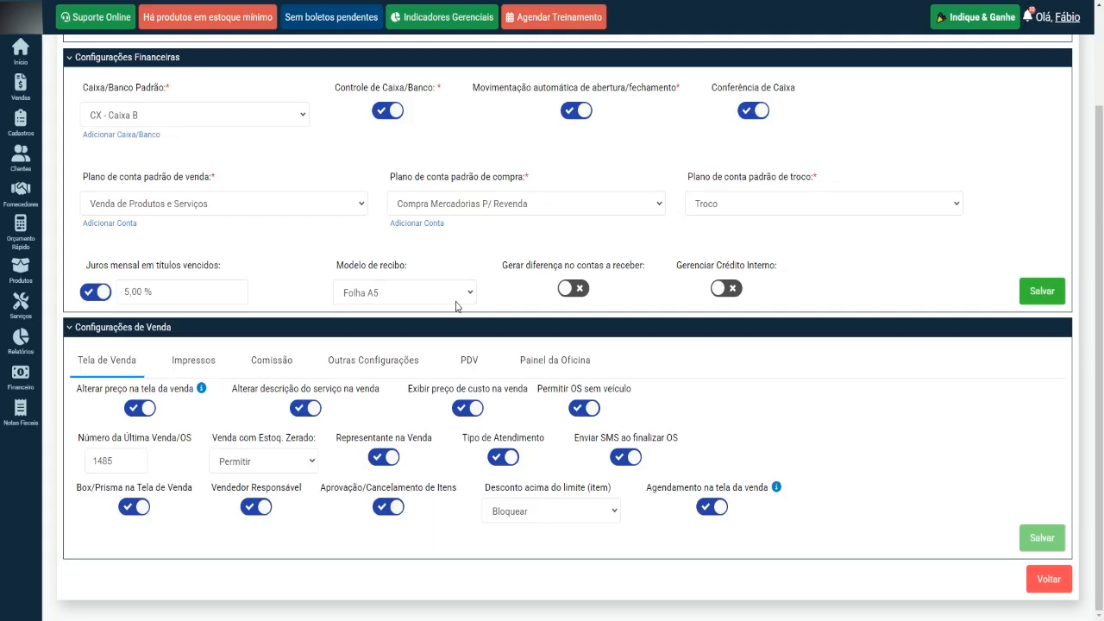
left_click(466, 298)
left_click(518, 305)
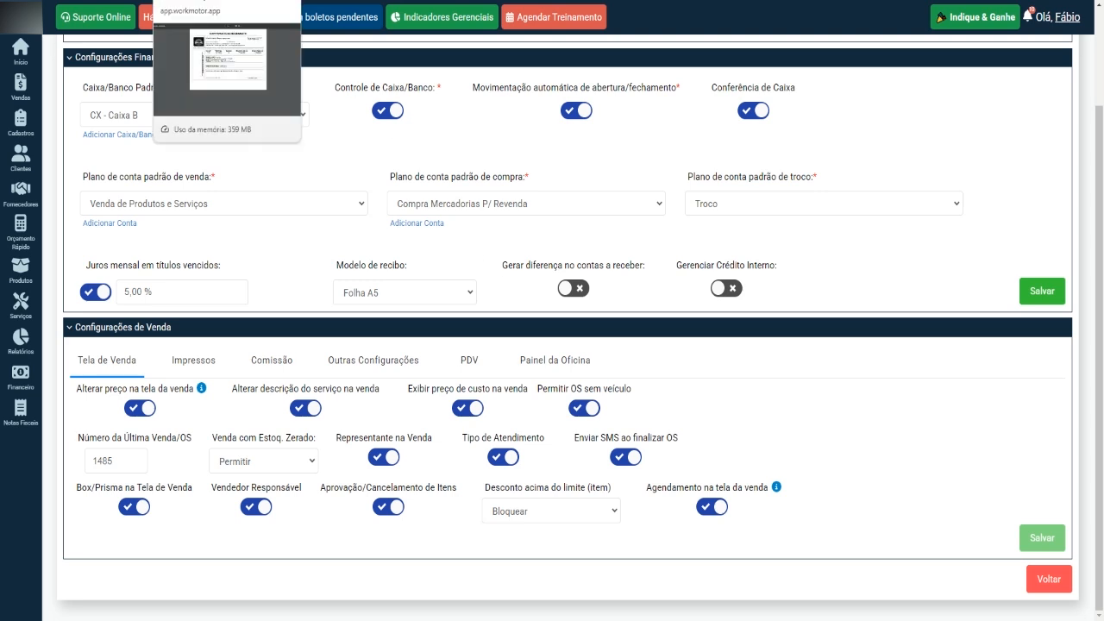
left_click(216, 0)
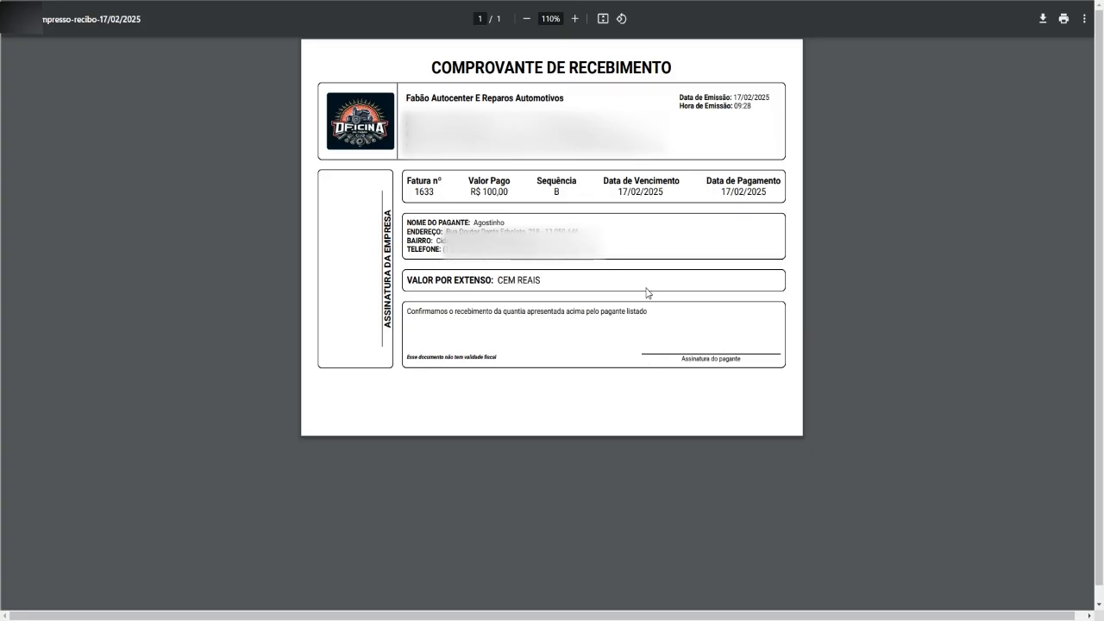
left_click(363, 0)
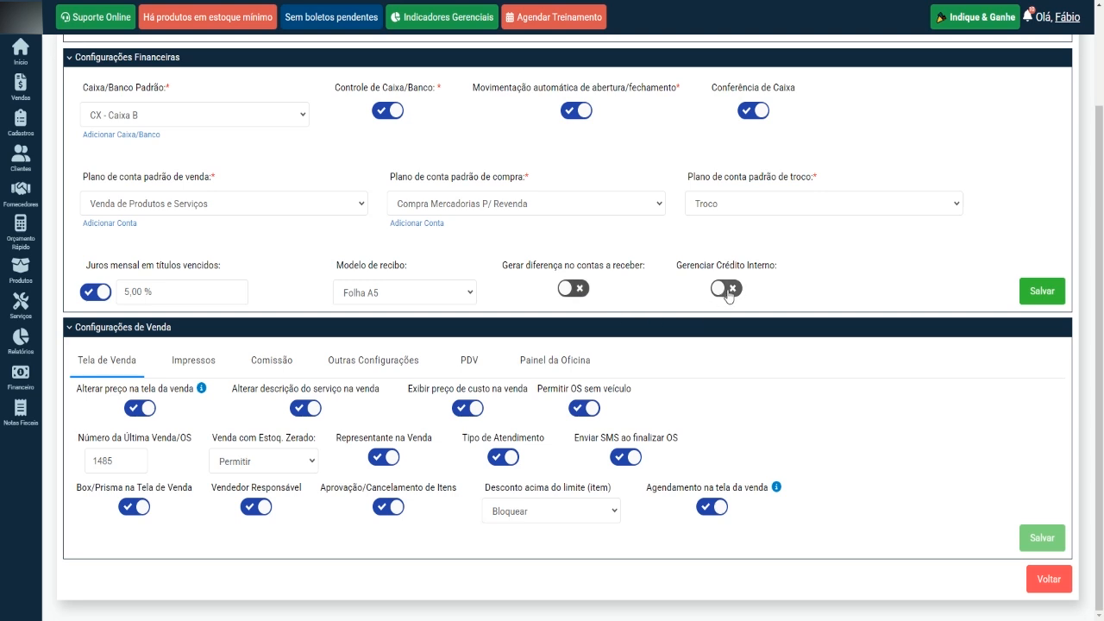
Enable Gerar diferença no contas a receber and Gerenciar Crédito Interno, and save the financial settings.
left_click(574, 291)
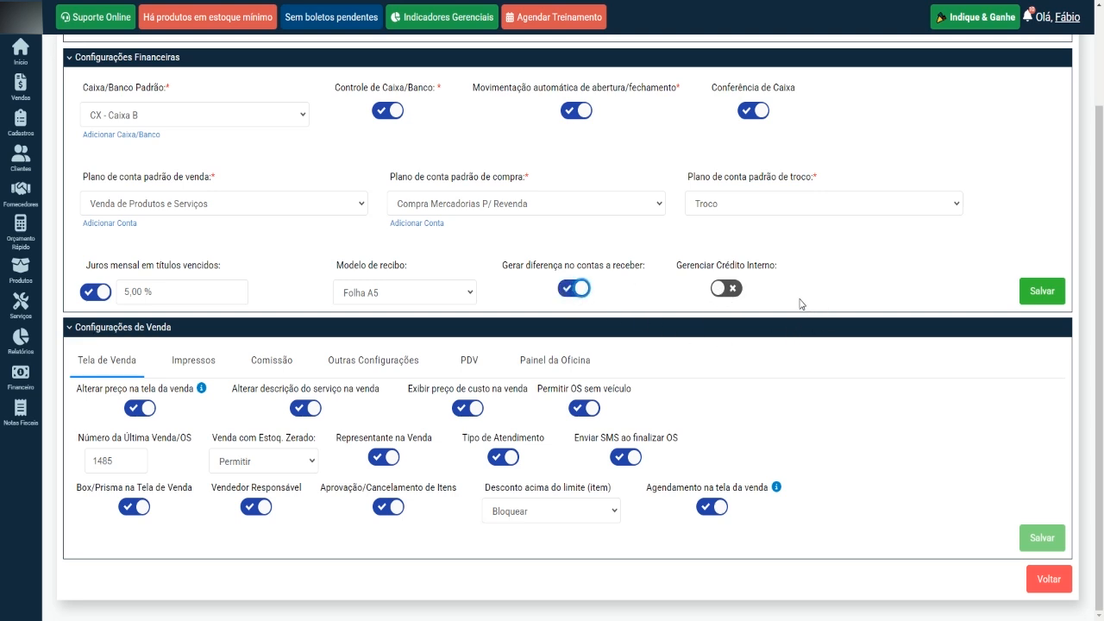
left_click(729, 289)
left_click(1044, 295)
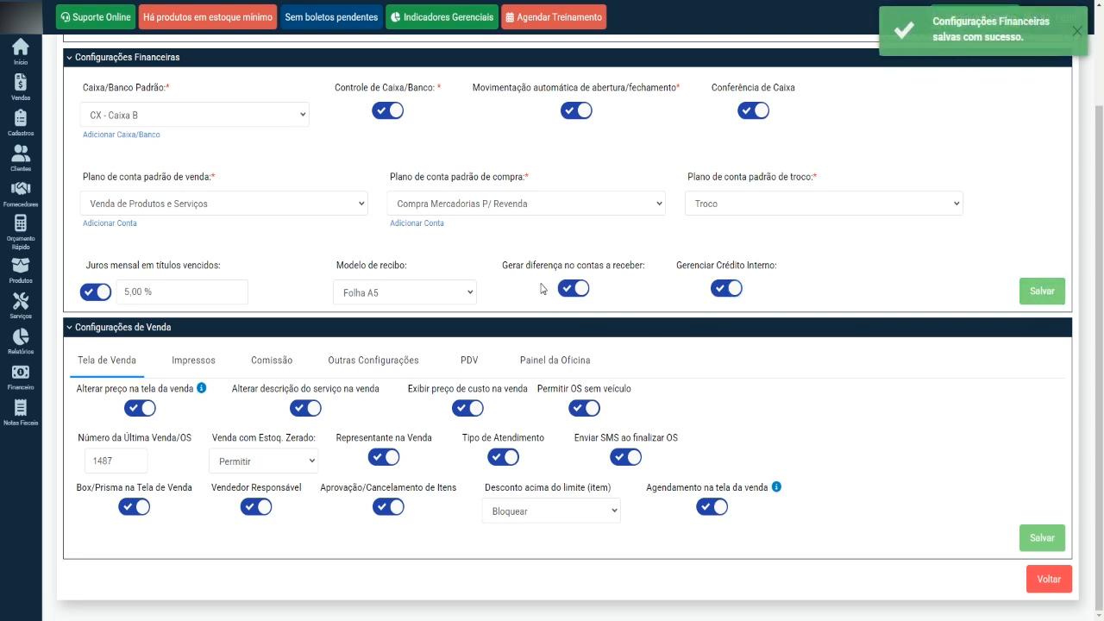
Look at the open title in Contas a Receber and revisit the Gerar diferença no contas a receber setting, leaving it enabled.
mouse_move(20, 385)
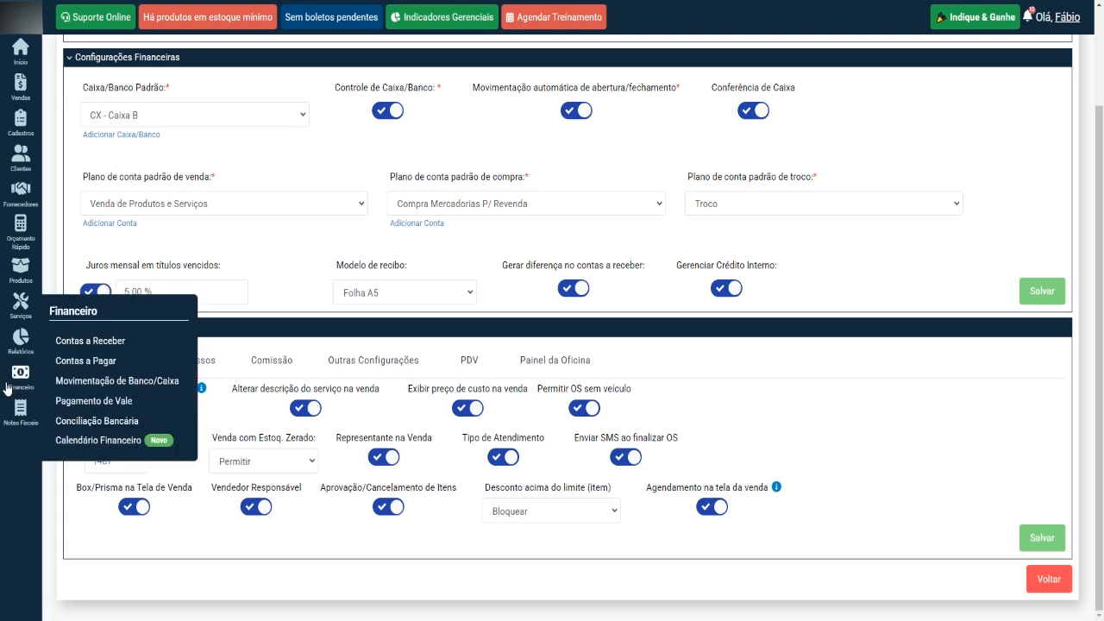
left_click(113, 345)
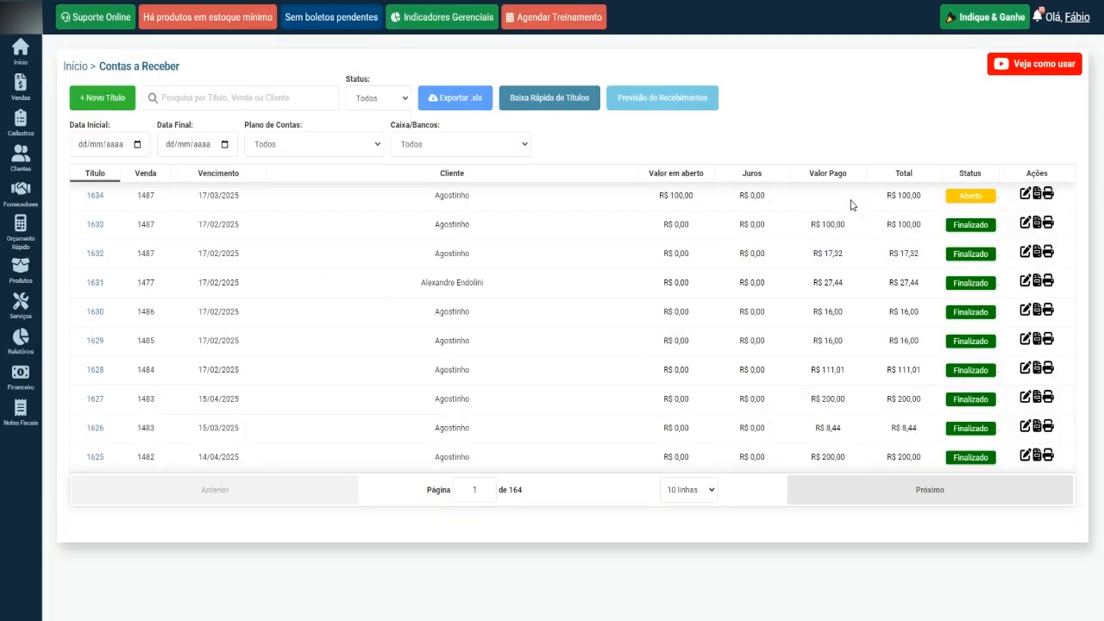
left_click_drag(385, 204, 484, 202)
left_click(738, 219)
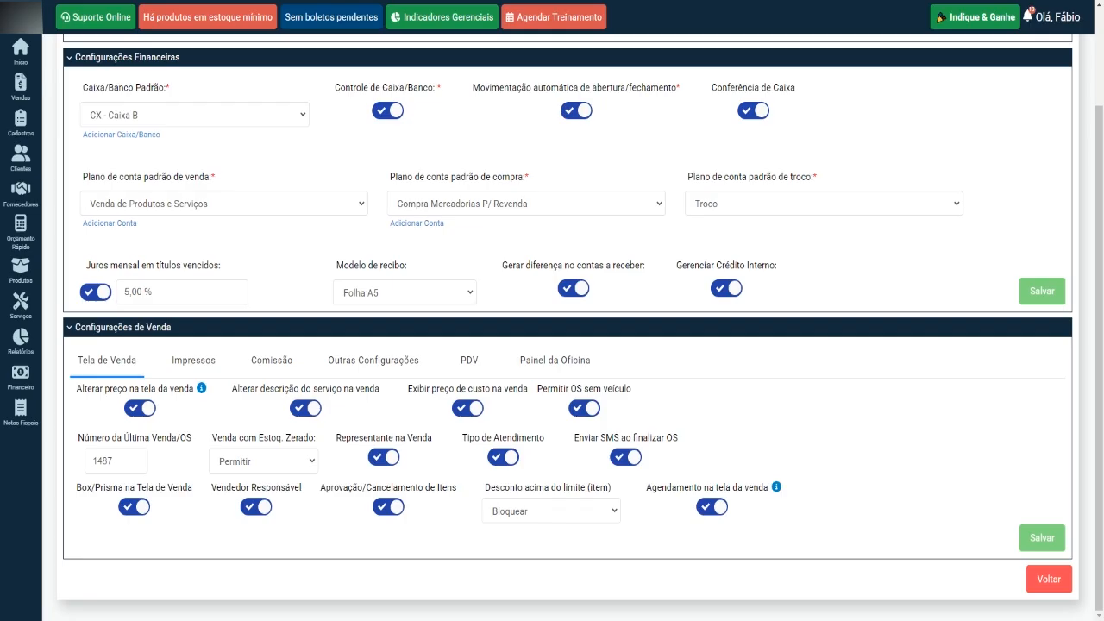
left_click(573, 289)
left_click(574, 289)
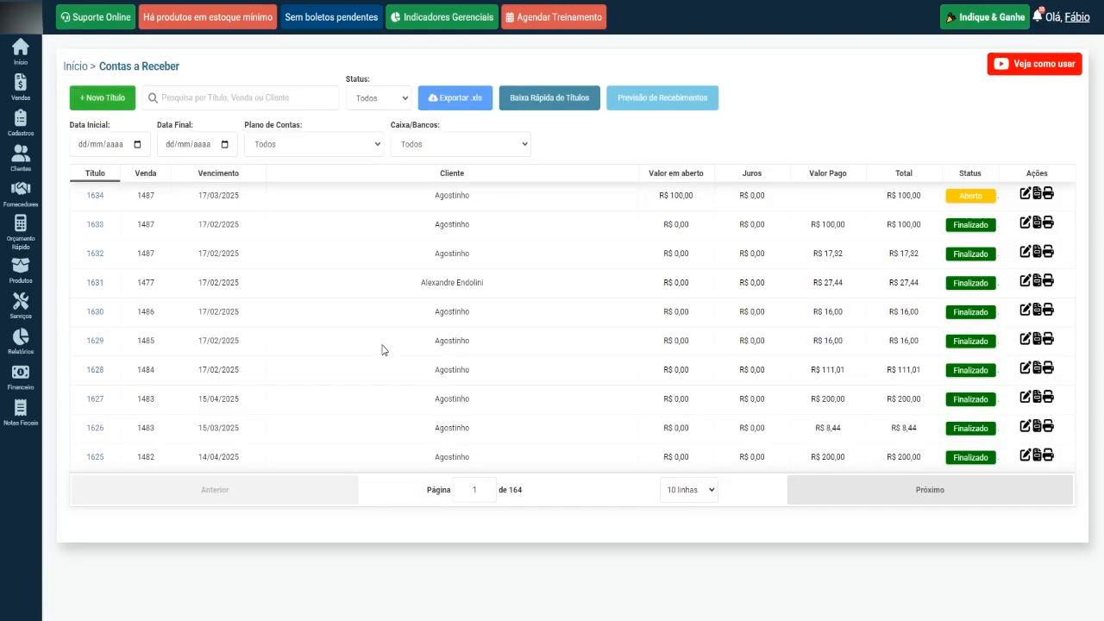
Edit the open R$ 100,00 title, setting Caixa/Banco to CX - Caixa Cofre and Forma de Pagamento to DINHEIRO.
left_click_drag(893, 198, 925, 197)
left_click(1025, 193)
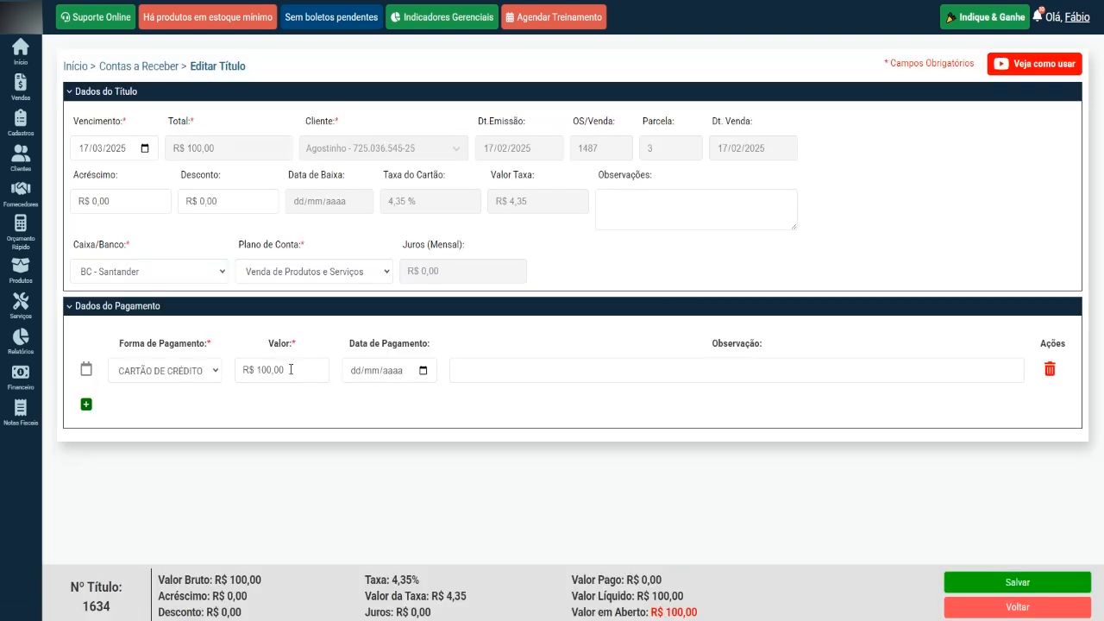
left_click(194, 273)
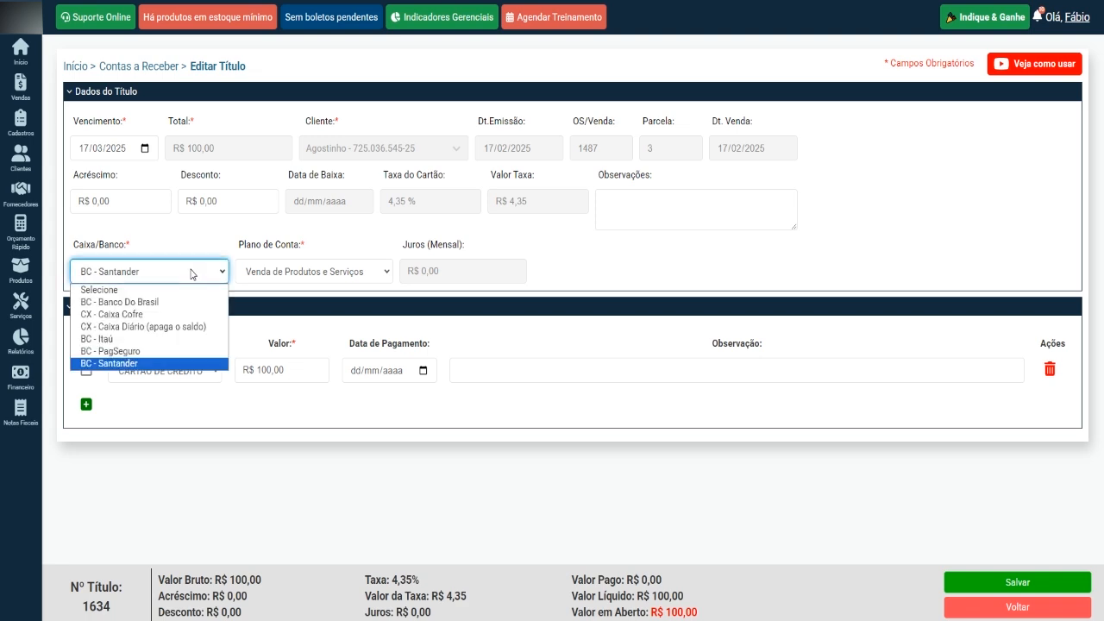
left_click(158, 314)
left_click(215, 371)
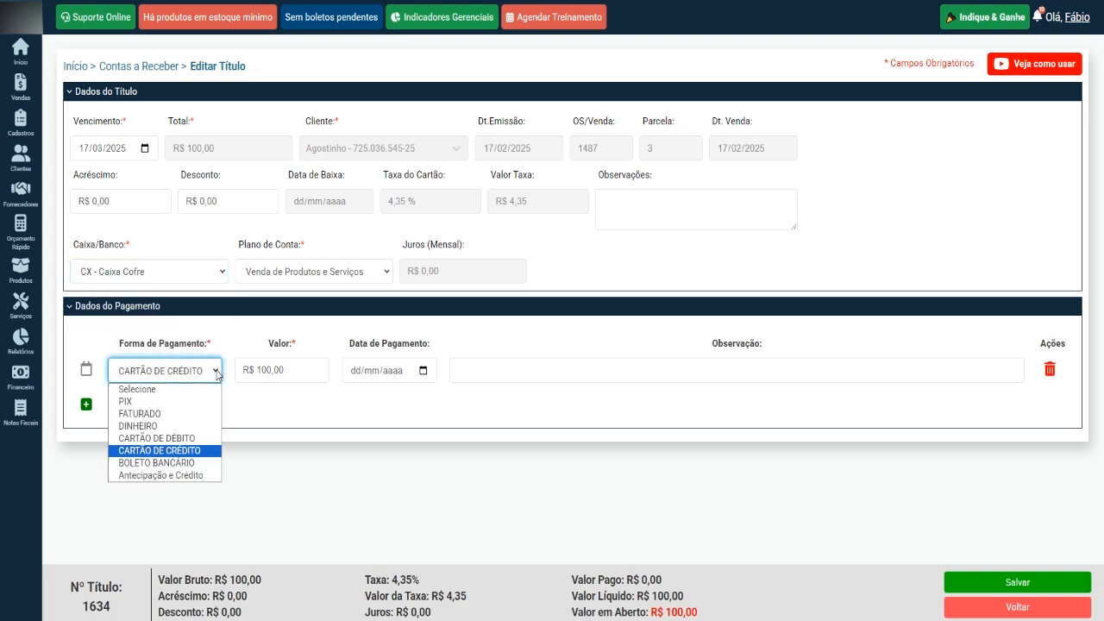
left_click(138, 426)
Set the title's payment Valor to R$ 50,00 and its Data de Pagamento to 17/02/2025.
left_click(250, 377)
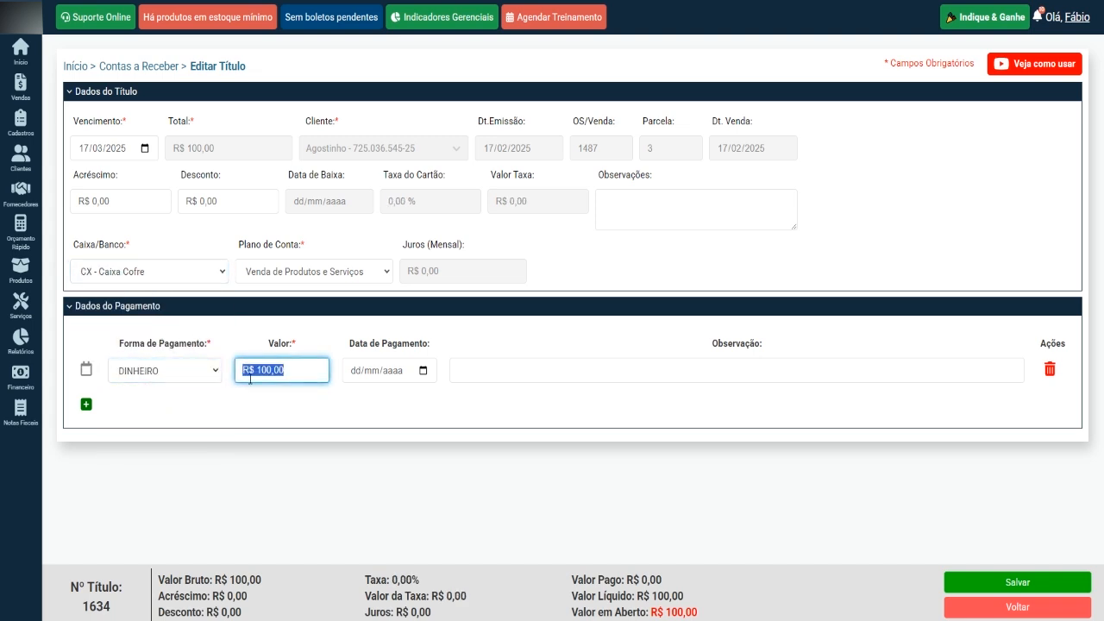
type("5000")
left_click(422, 371)
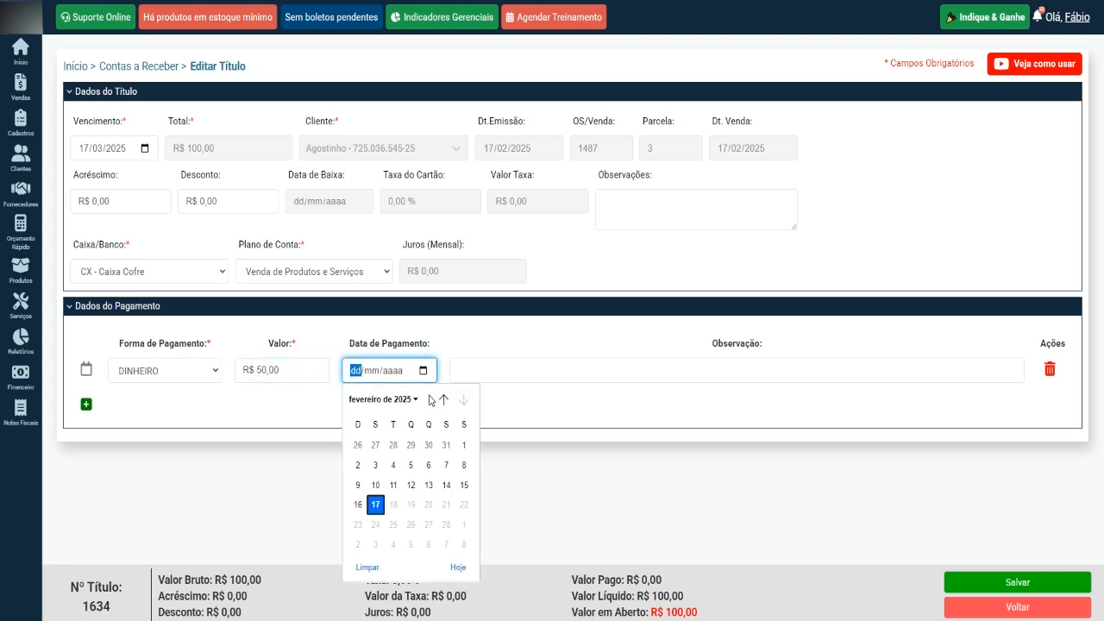
left_click(377, 508)
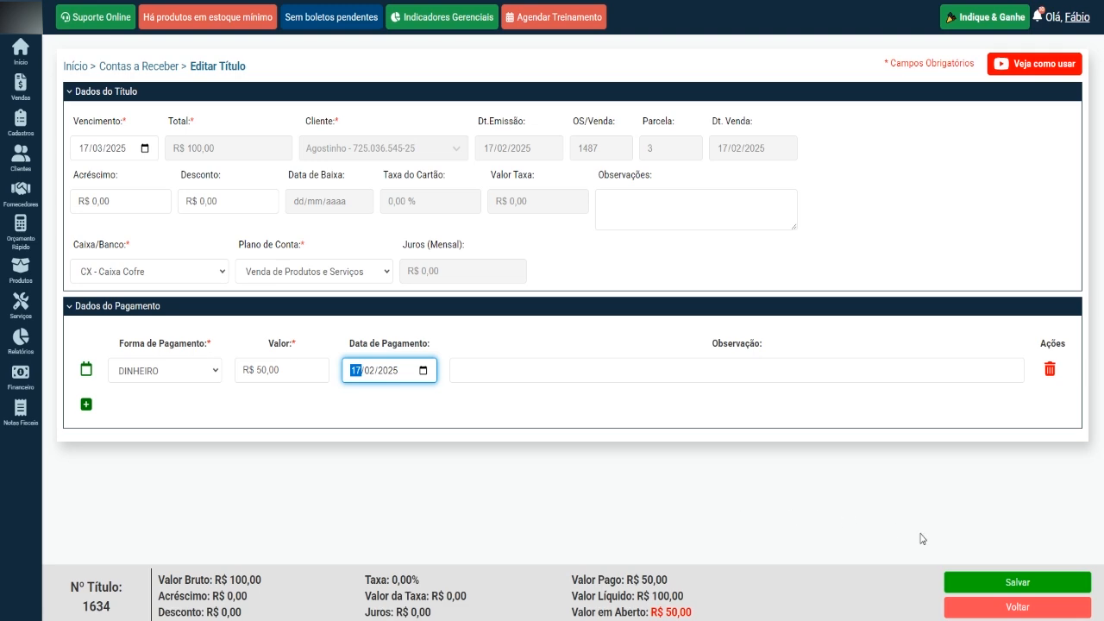
View the Salvar Título options without choosing one, and check the title's Total, payment Valor and Data de Pagamento.
left_click(1018, 584)
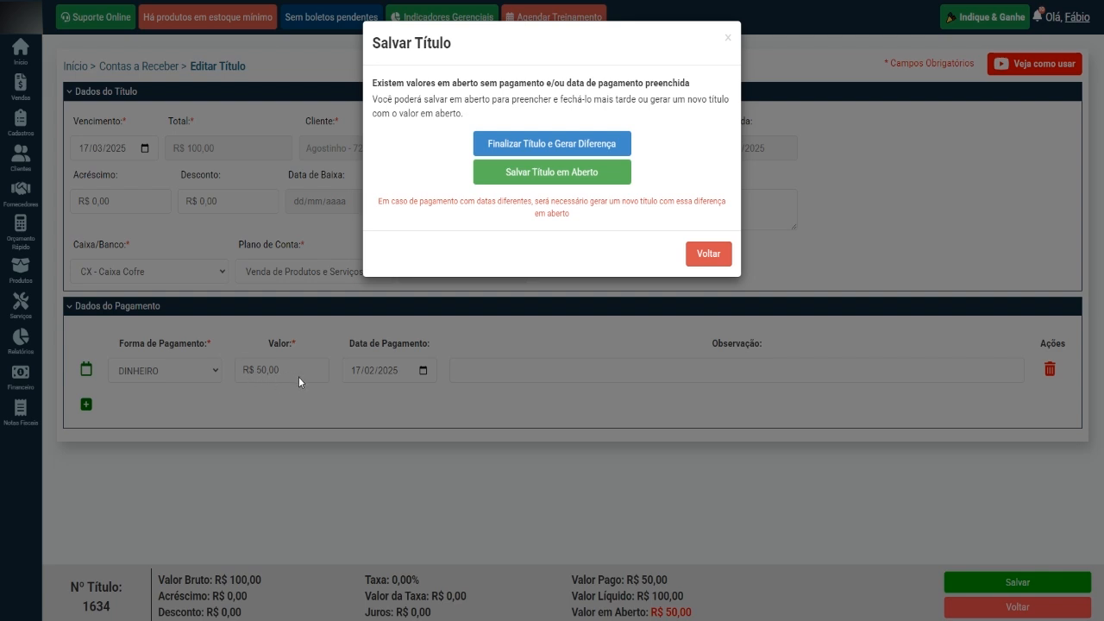
left_click(697, 257)
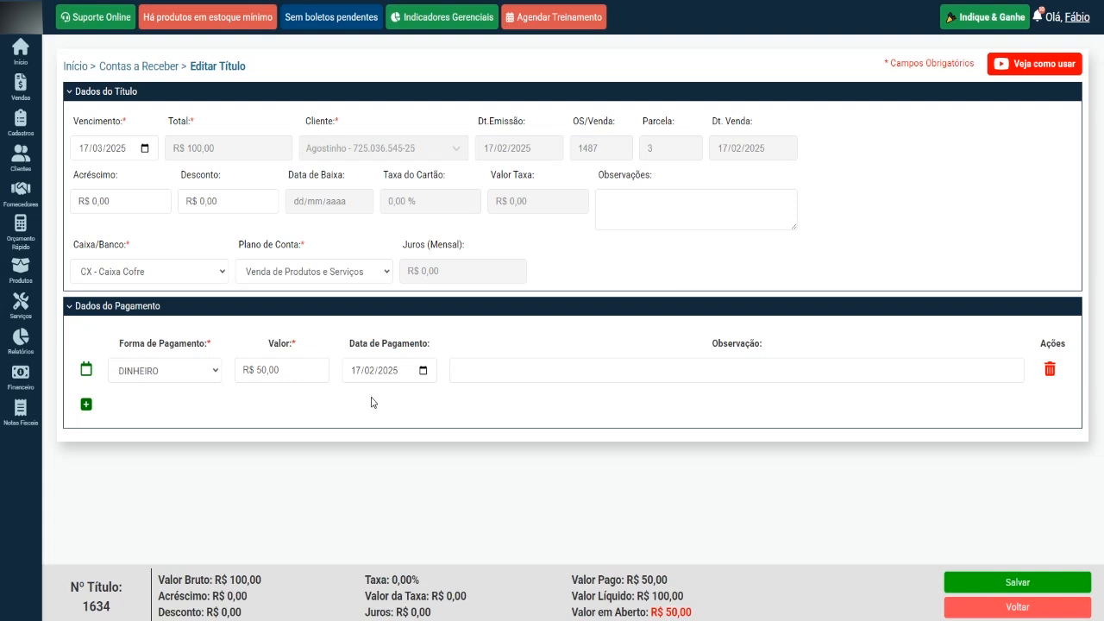
left_click_drag(294, 371, 251, 369)
left_click_drag(247, 147, 168, 139)
left_click_drag(308, 365, 218, 373)
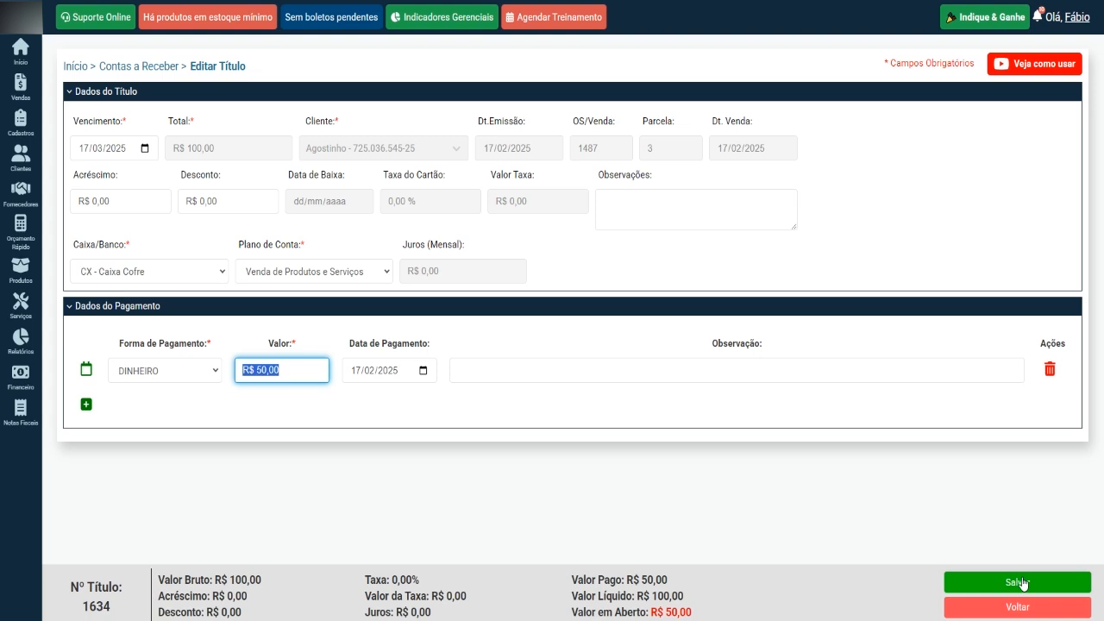
left_click(388, 371)
left_click(356, 373)
left_click(593, 431)
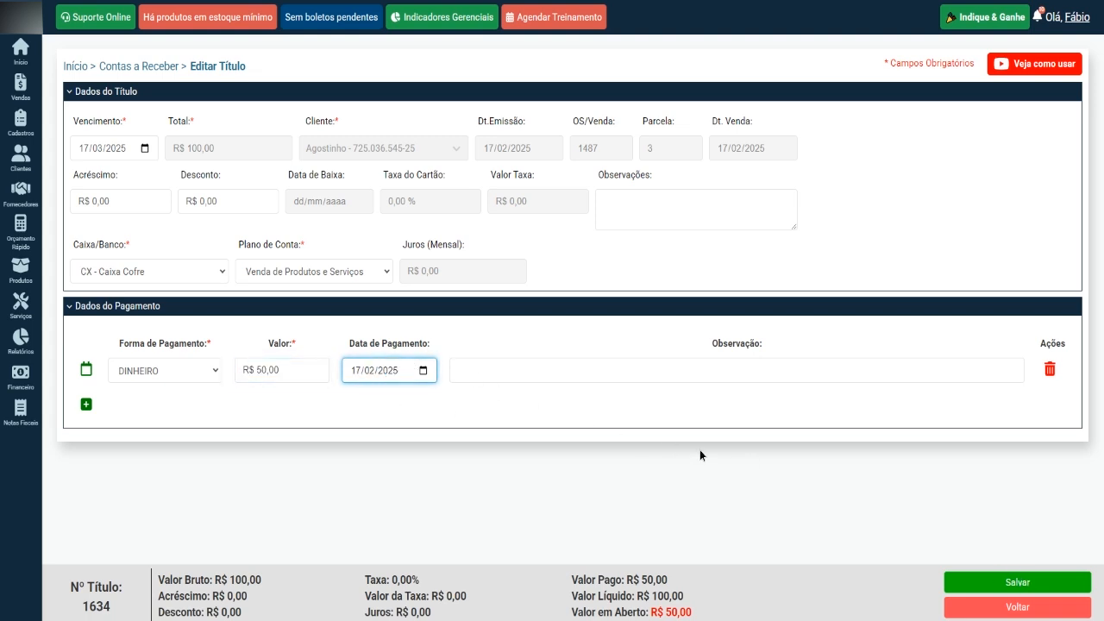
Save the partially paid title with Salvar Título em Aberto and check its Valor Pago in the list.
left_click(1014, 586)
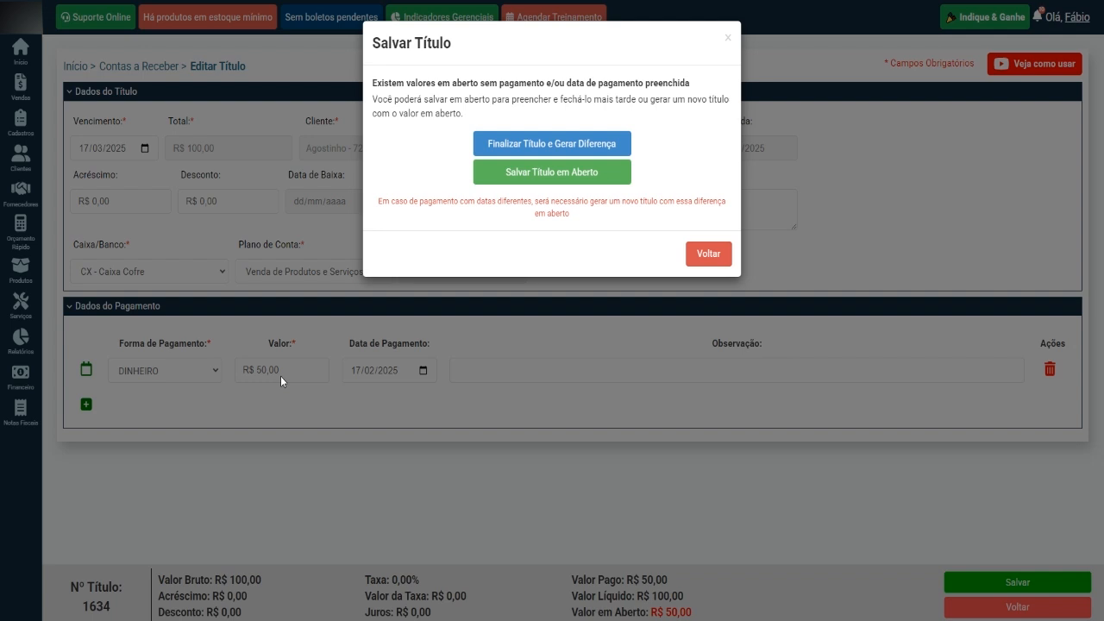
left_click(570, 173)
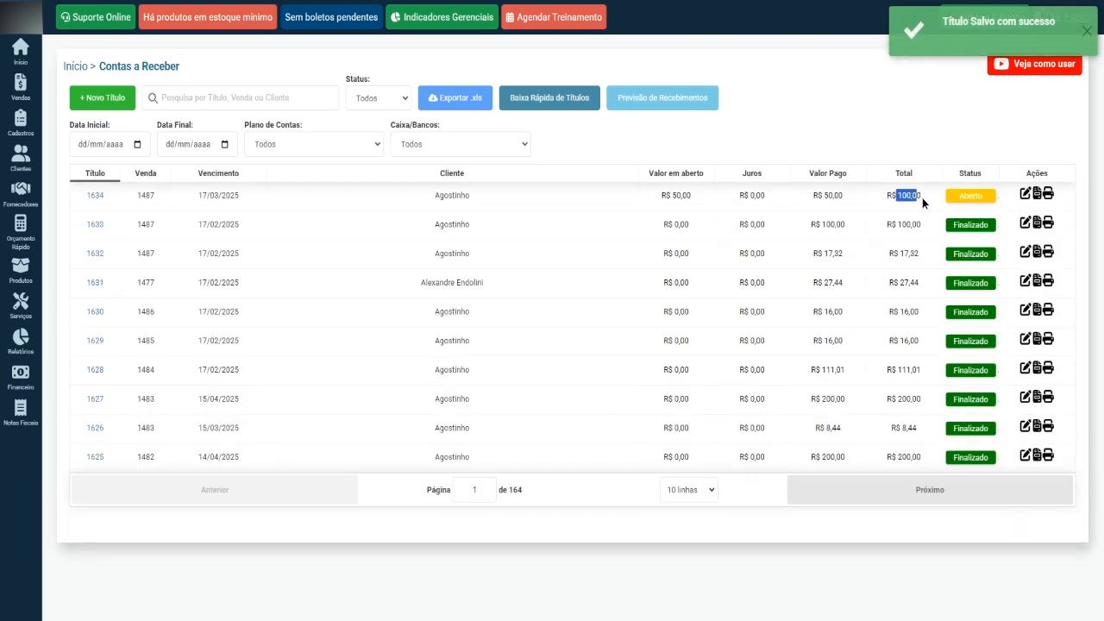
left_click_drag(818, 197, 858, 207)
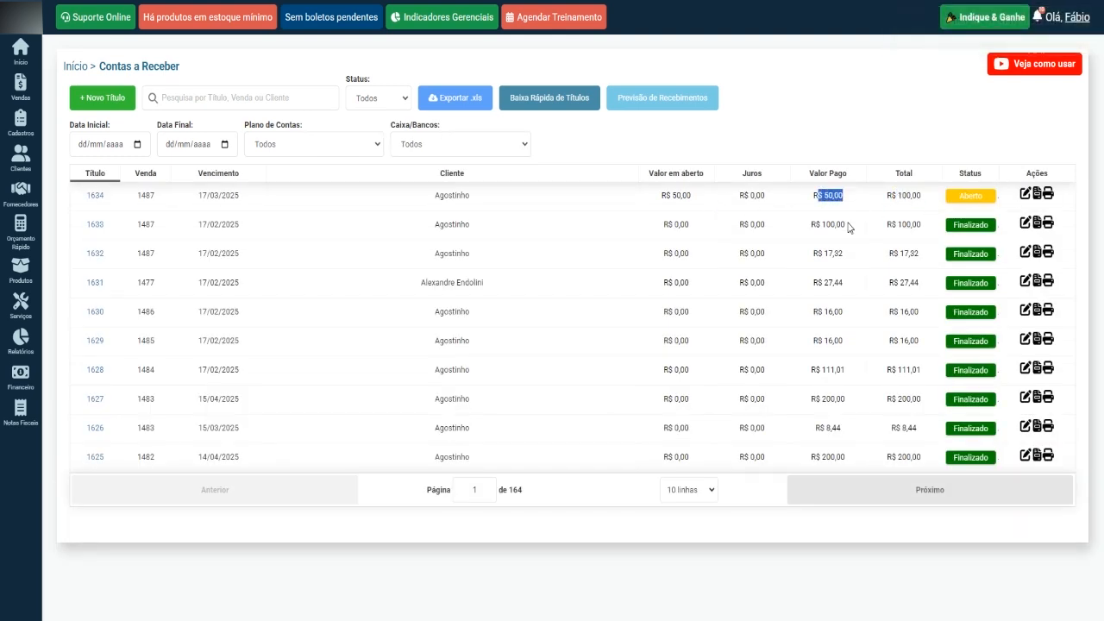
Reopen the partially paid title and save it with Finalizar Título e Gerar Diferença, confirming the creation of a new title.
left_click(1026, 195)
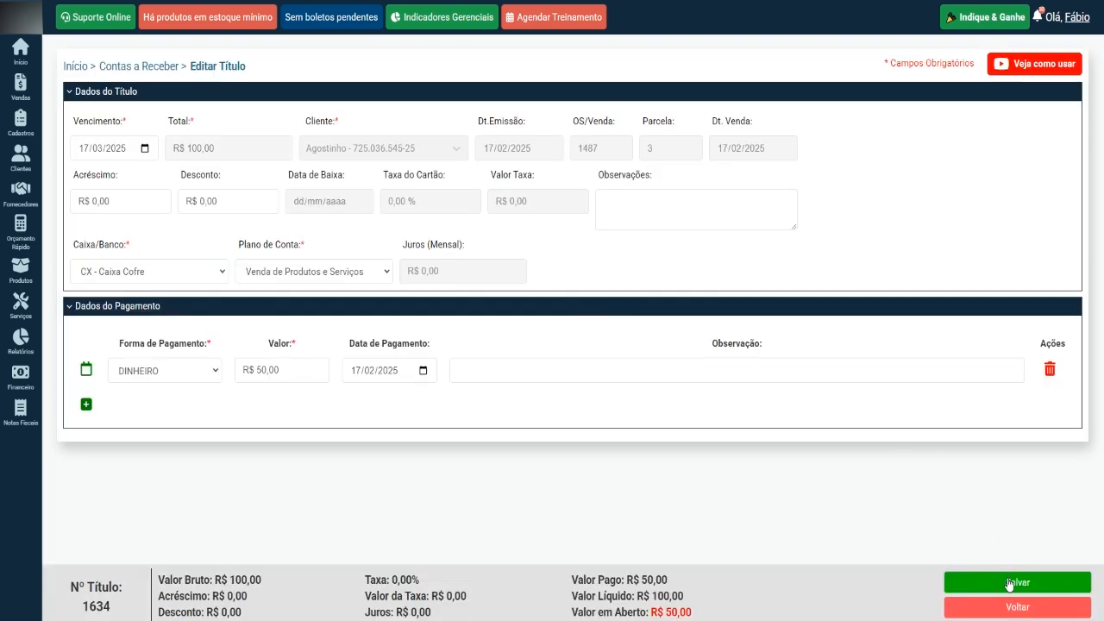
left_click(1009, 584)
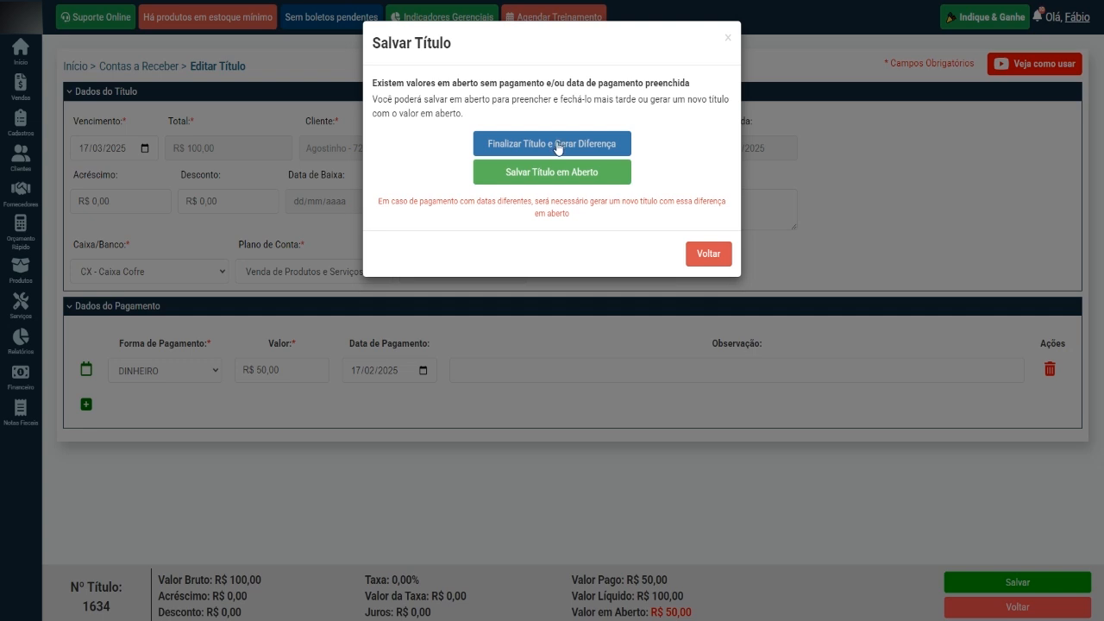
left_click(557, 146)
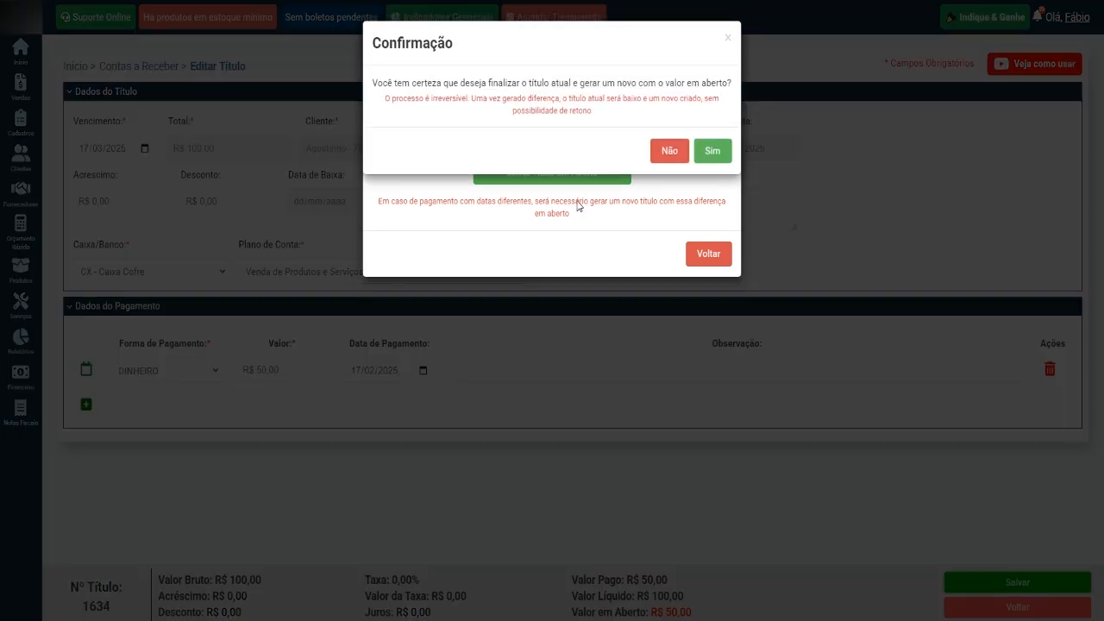
left_click(713, 152)
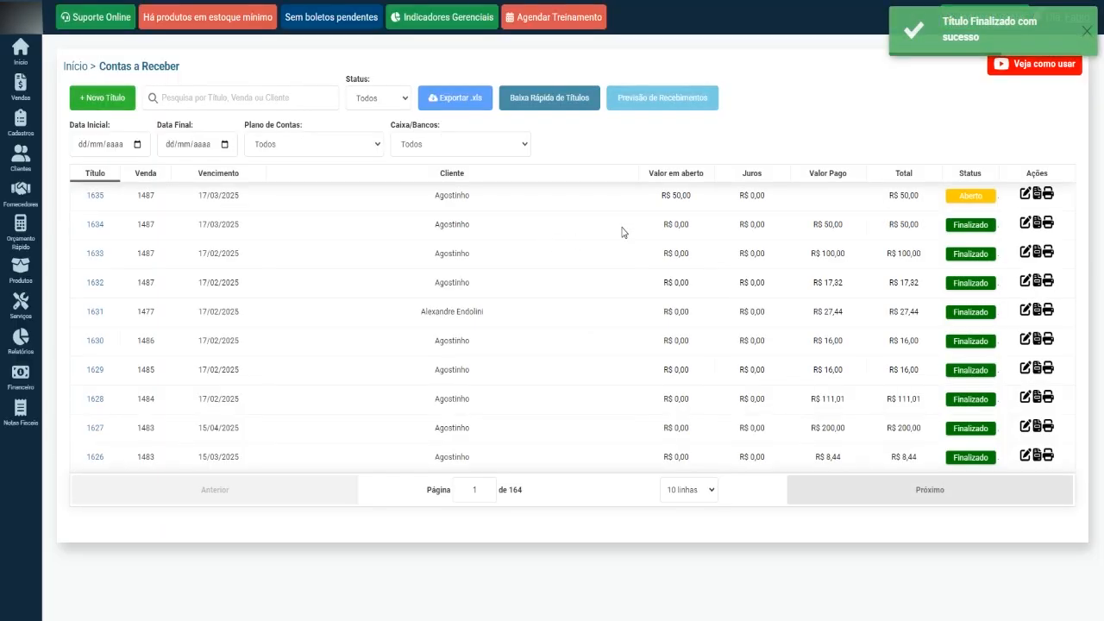
Compare the Valor Pago and Total of the finalized title with the Total of the new open title for the difference.
left_click_drag(653, 225, 901, 224)
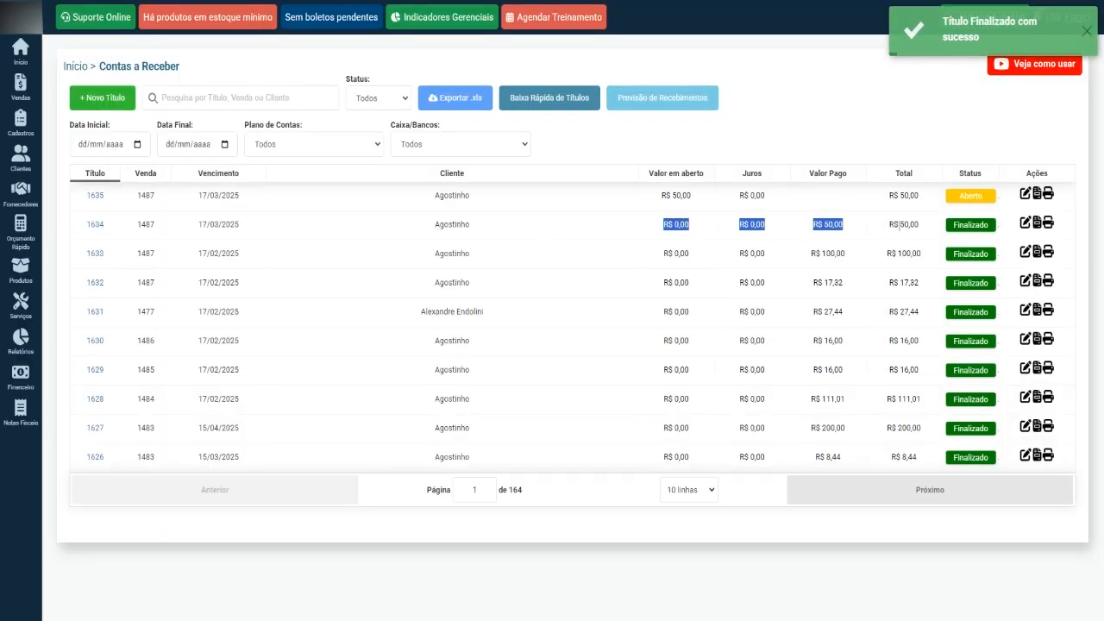
left_click(875, 233)
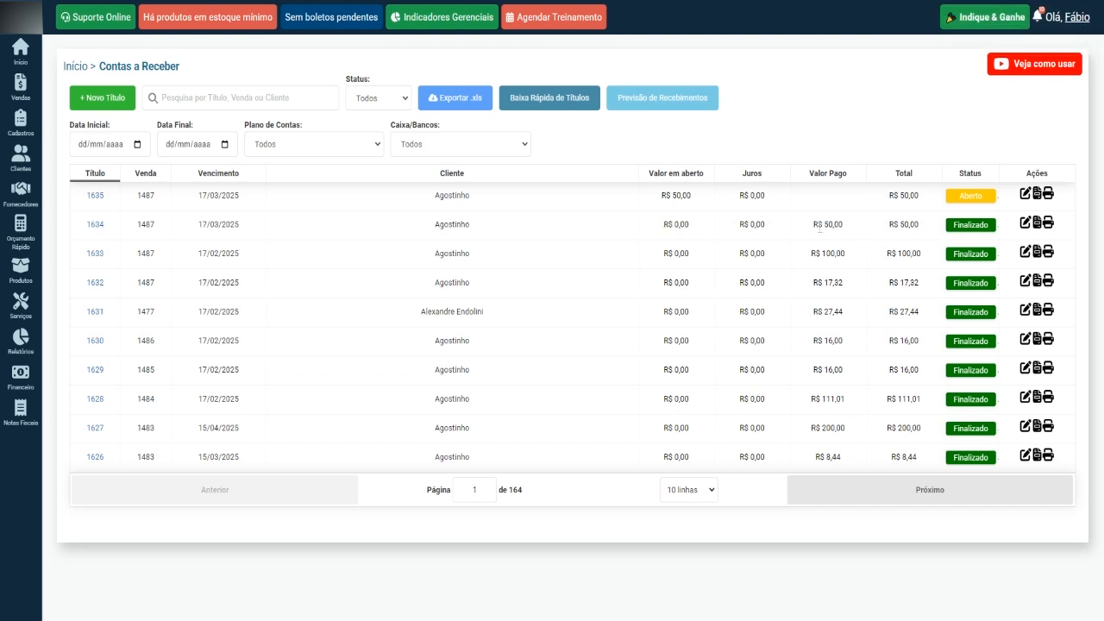
left_click_drag(819, 229, 924, 231)
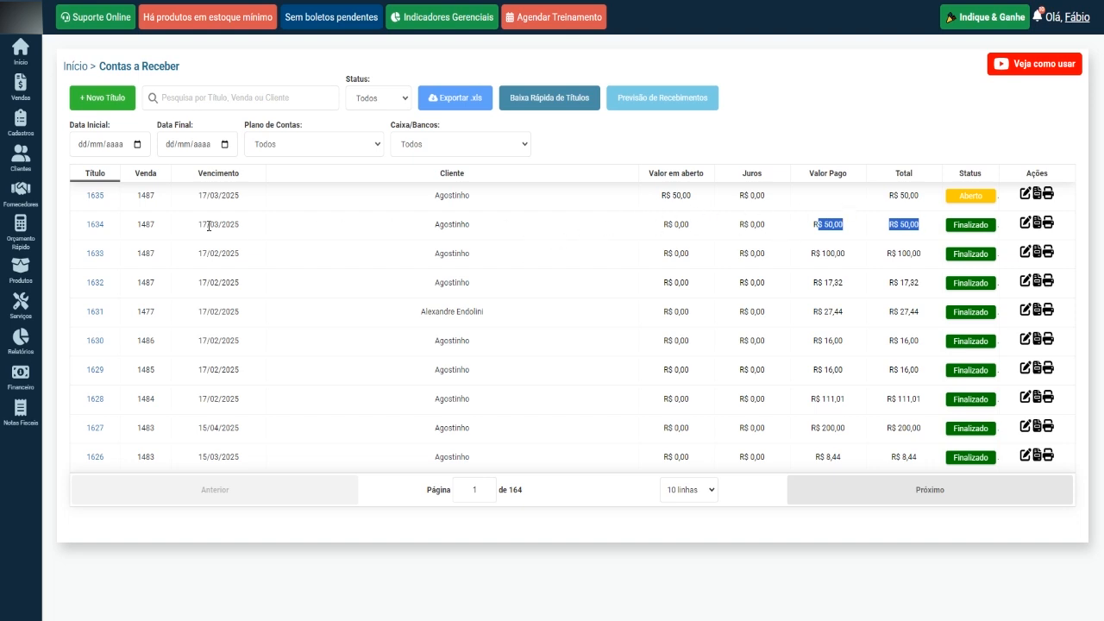
left_click_drag(886, 197, 919, 198)
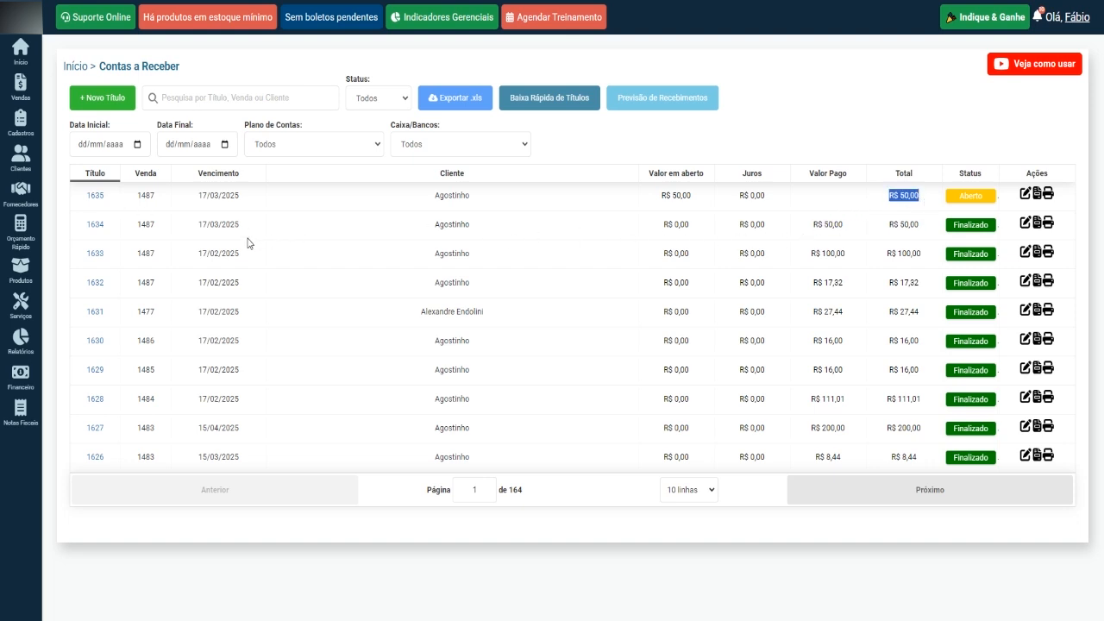
left_click(122, 230)
left_click(735, 241)
double_click(827, 226)
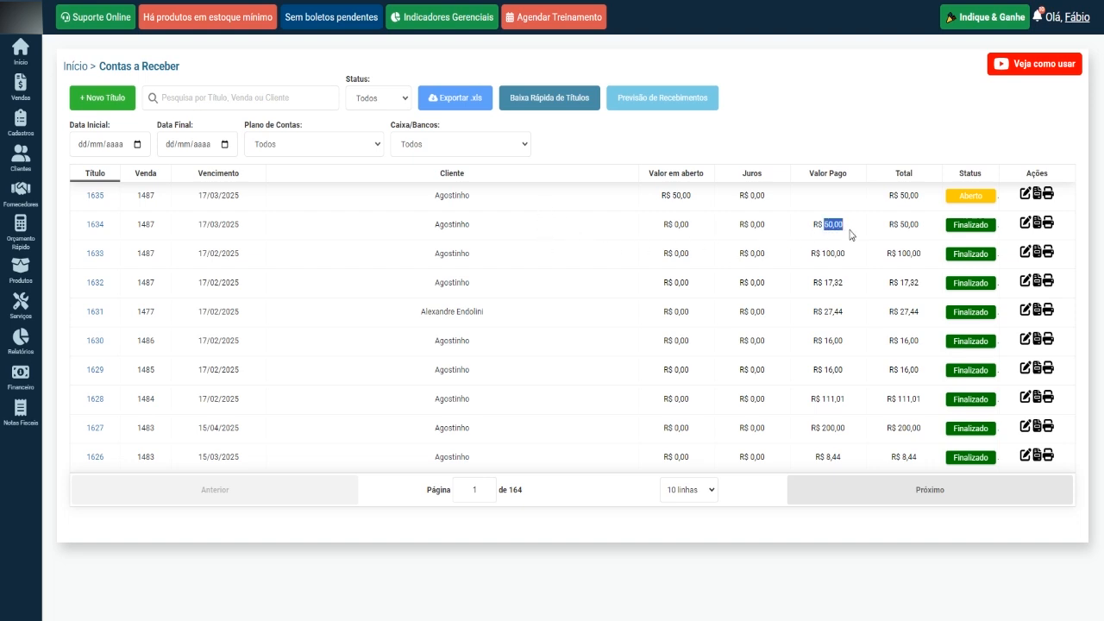
Open the difference title that is still open and enter a payment Valor of R$ 25,00 with Data de Pagamento 17/02/2025.
left_click(203, 223)
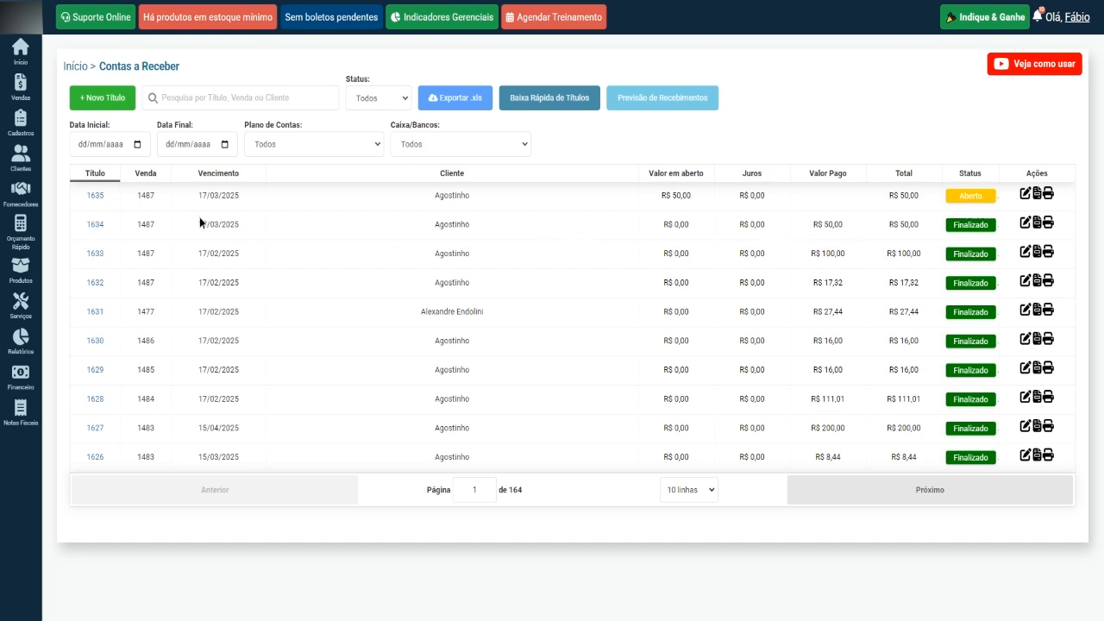
double_click(143, 197)
left_click(1024, 195)
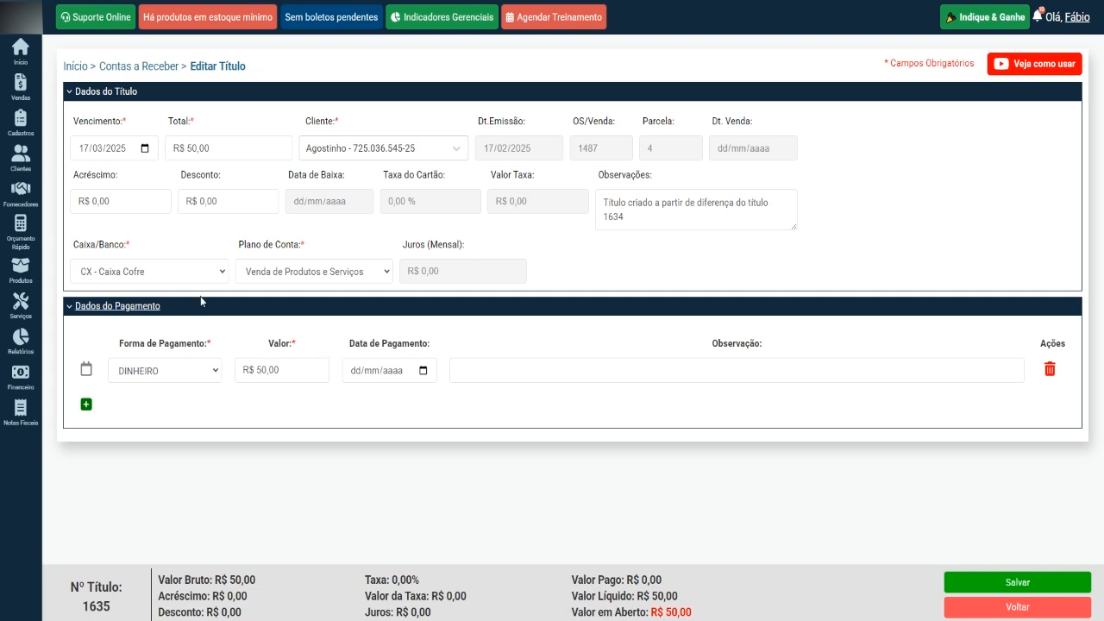
left_click_drag(289, 375, 257, 380)
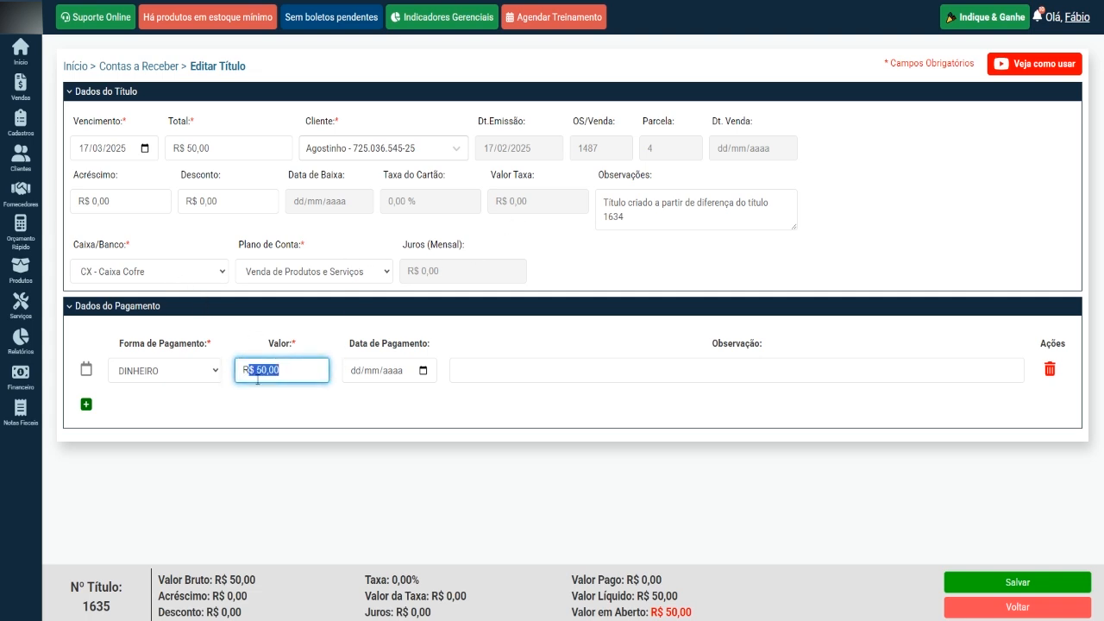
type("25,00")
left_click(423, 371)
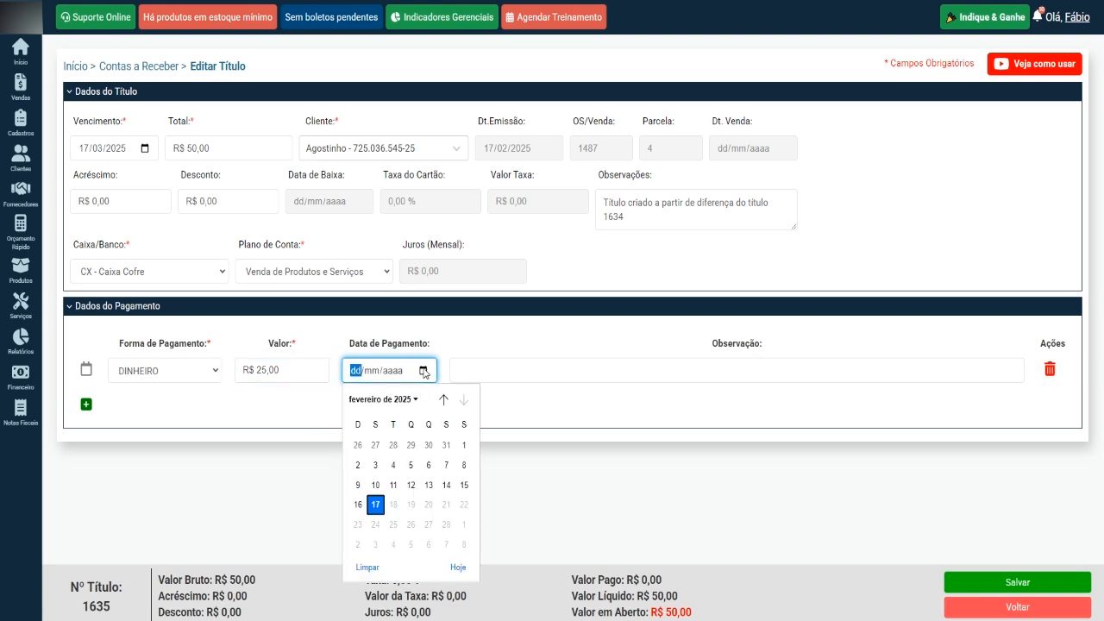
left_click(376, 505)
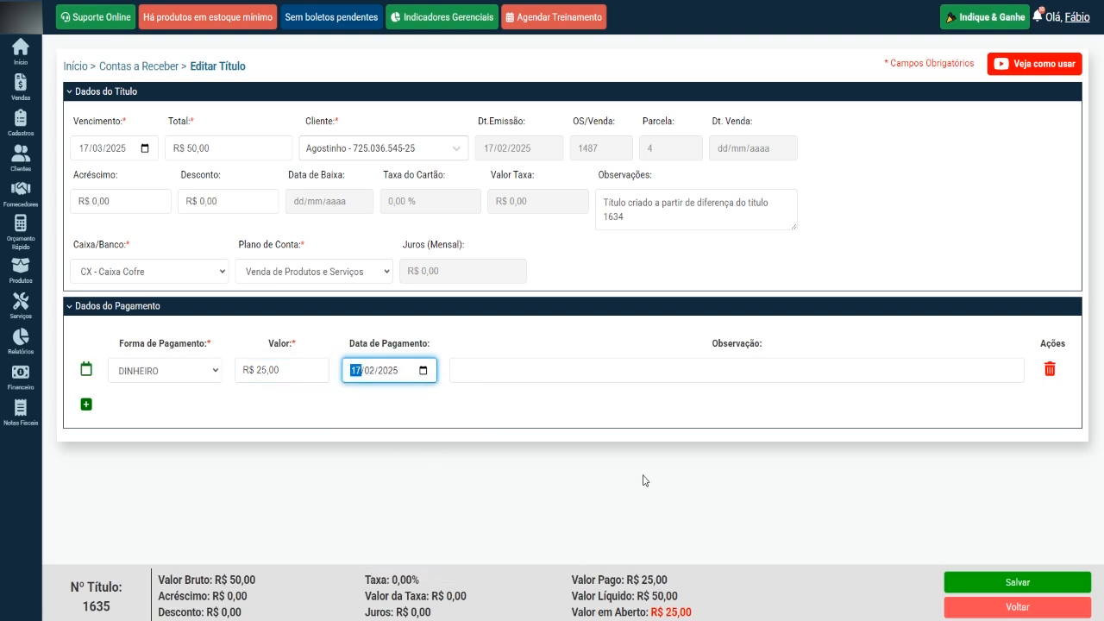
Save the partially paid title with Finalizar Título e Gerar Diferença and confirm generating a new title for the open amount.
left_click(1017, 584)
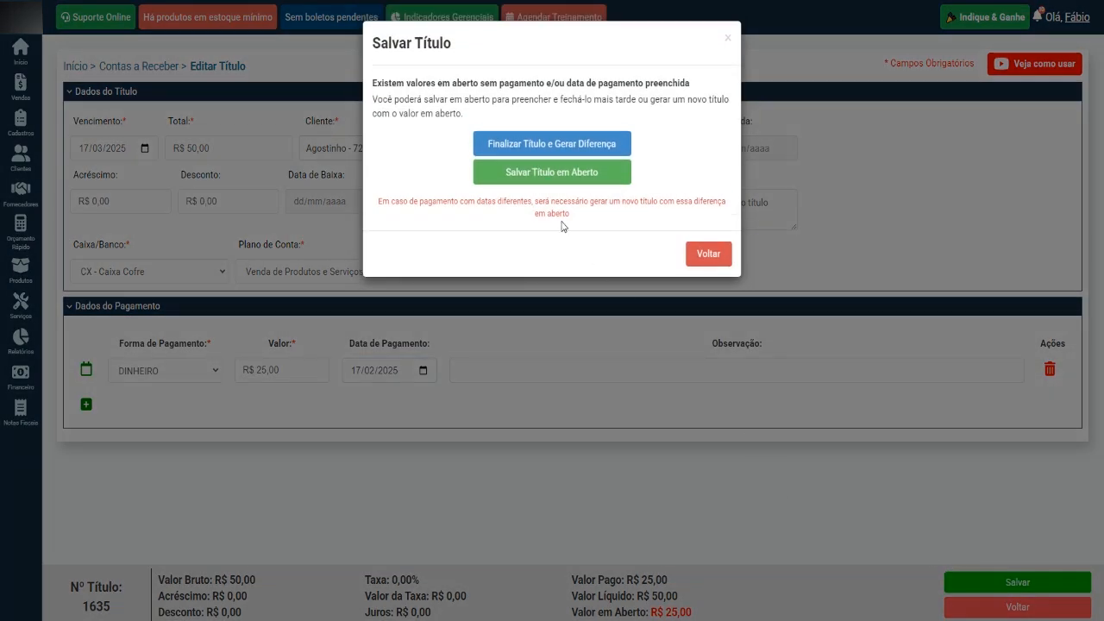
left_click(572, 152)
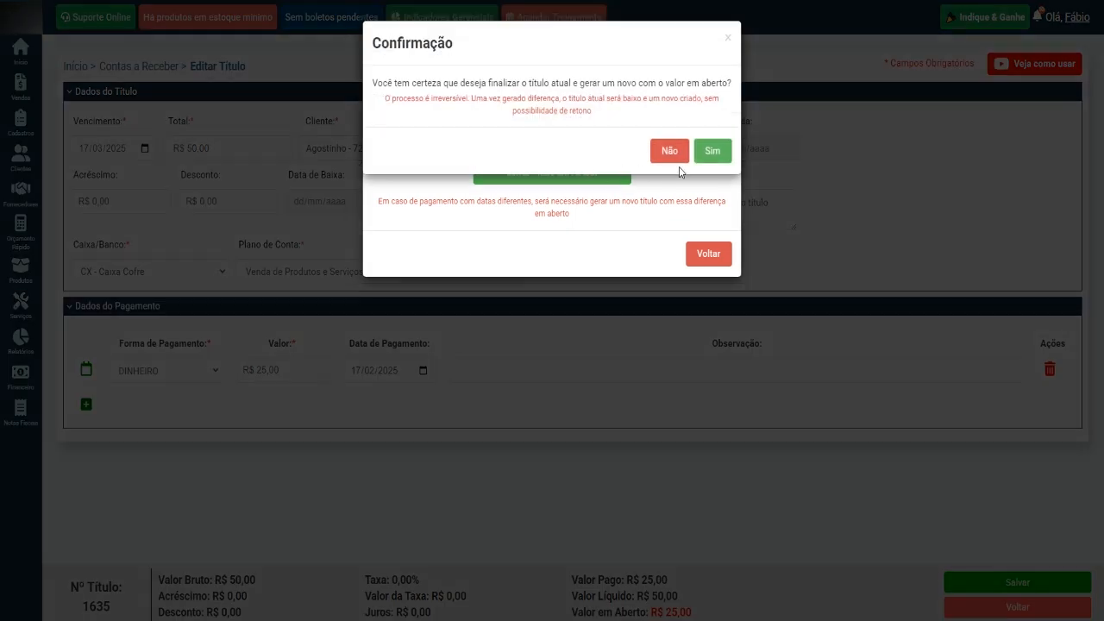
left_click(721, 153)
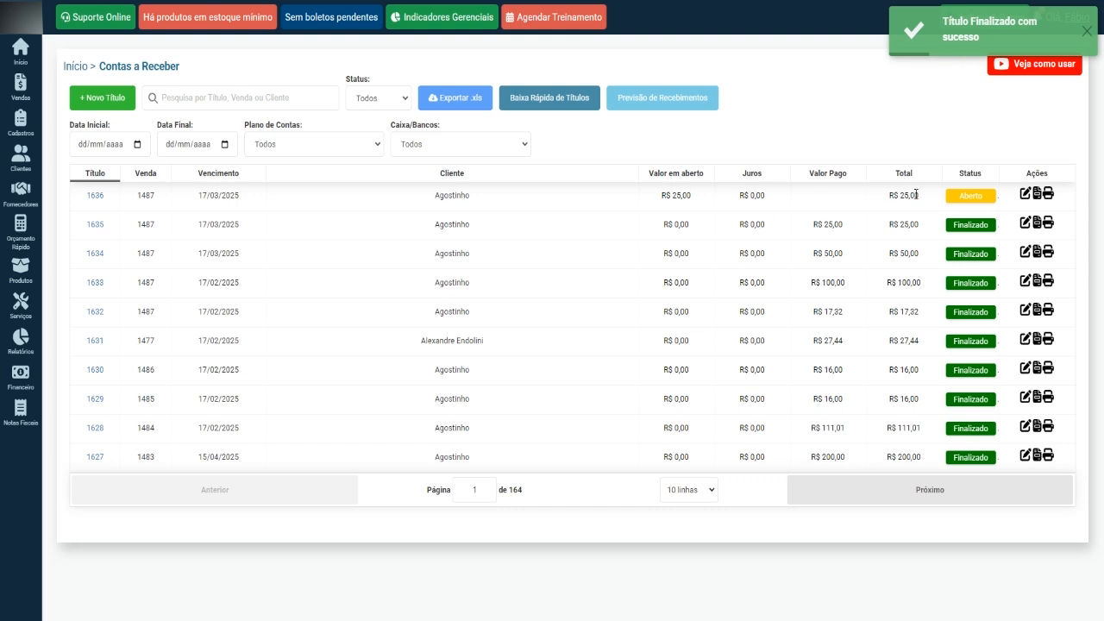
Open the newly generated difference title and read the origin note in its Observações.
left_click(1025, 195)
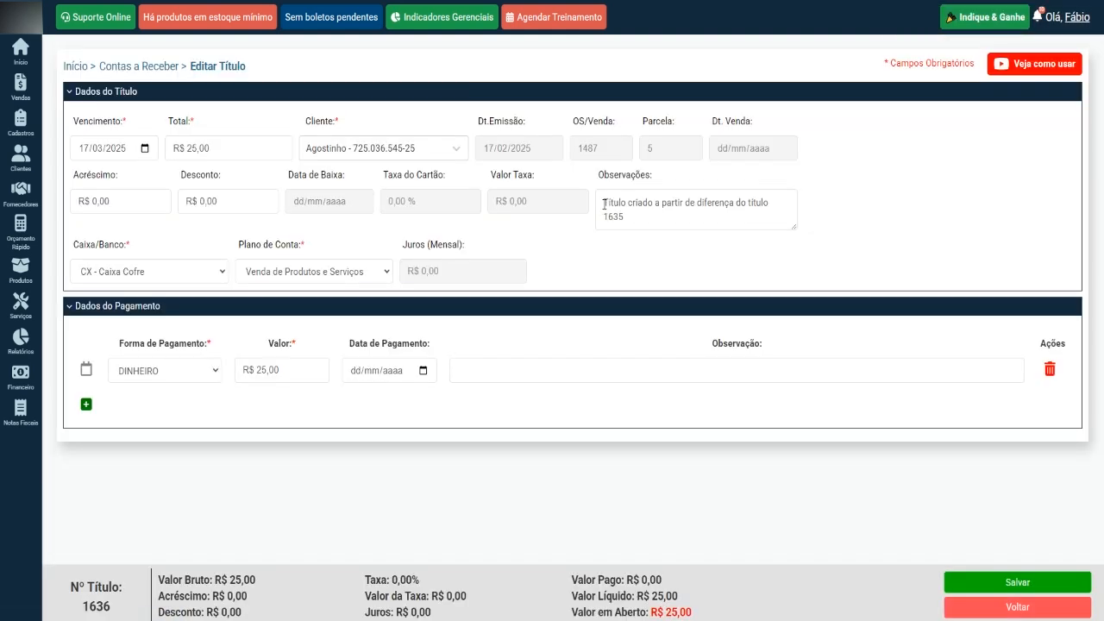
left_click_drag(605, 204, 631, 215)
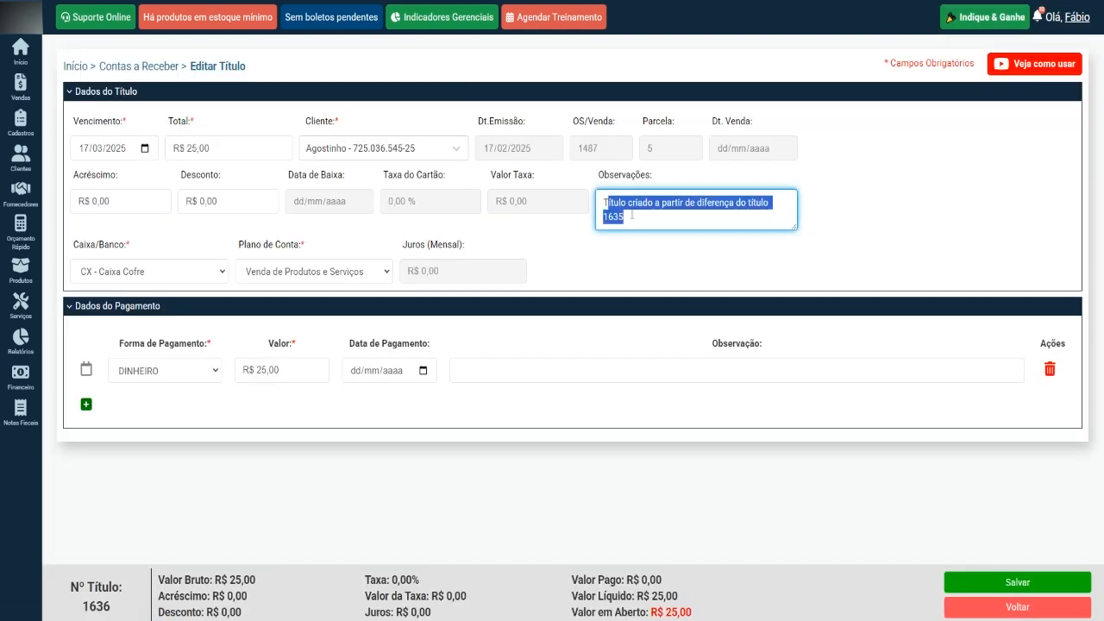
left_click(632, 213)
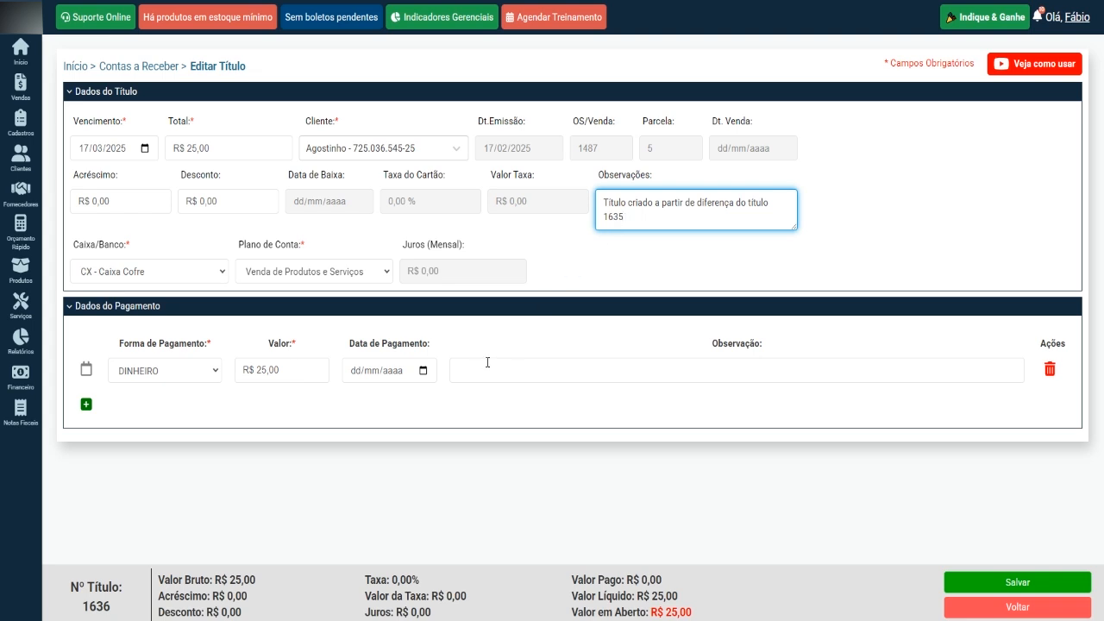
Set the title's Data de Pagamento to 17/02/2025 and save it with Finalizar Título.
left_click(423, 370)
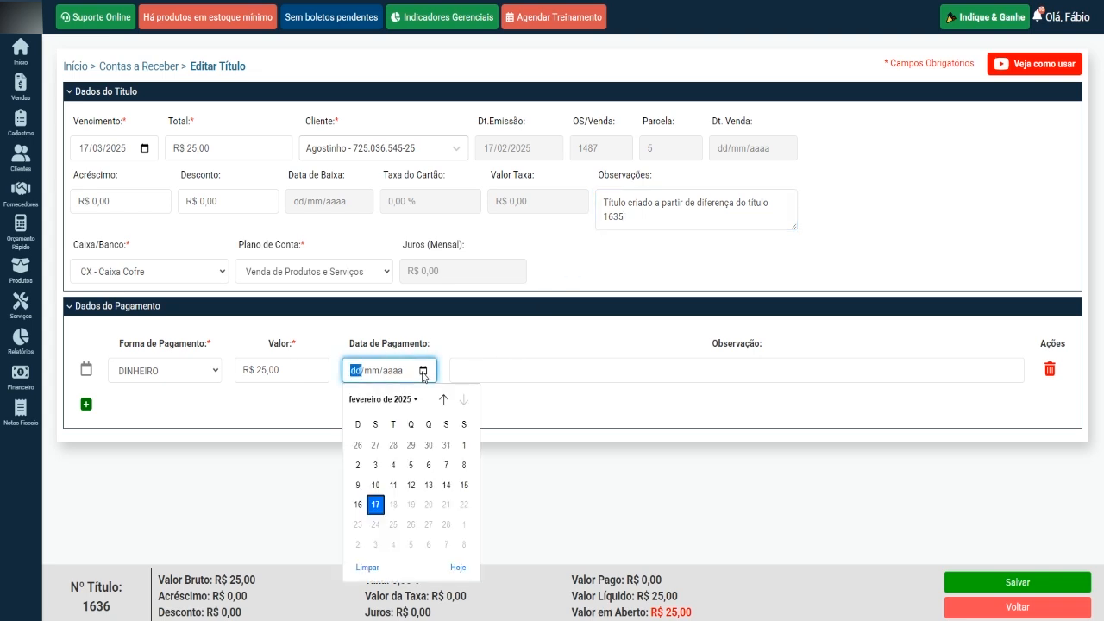
left_click(377, 507)
left_click(980, 583)
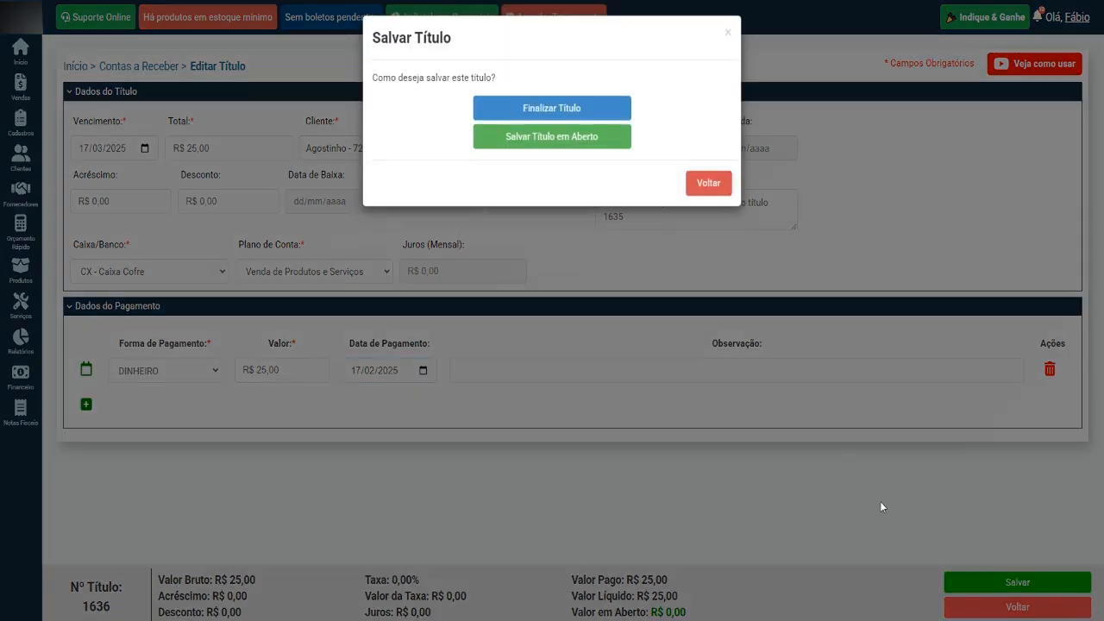
left_click(573, 118)
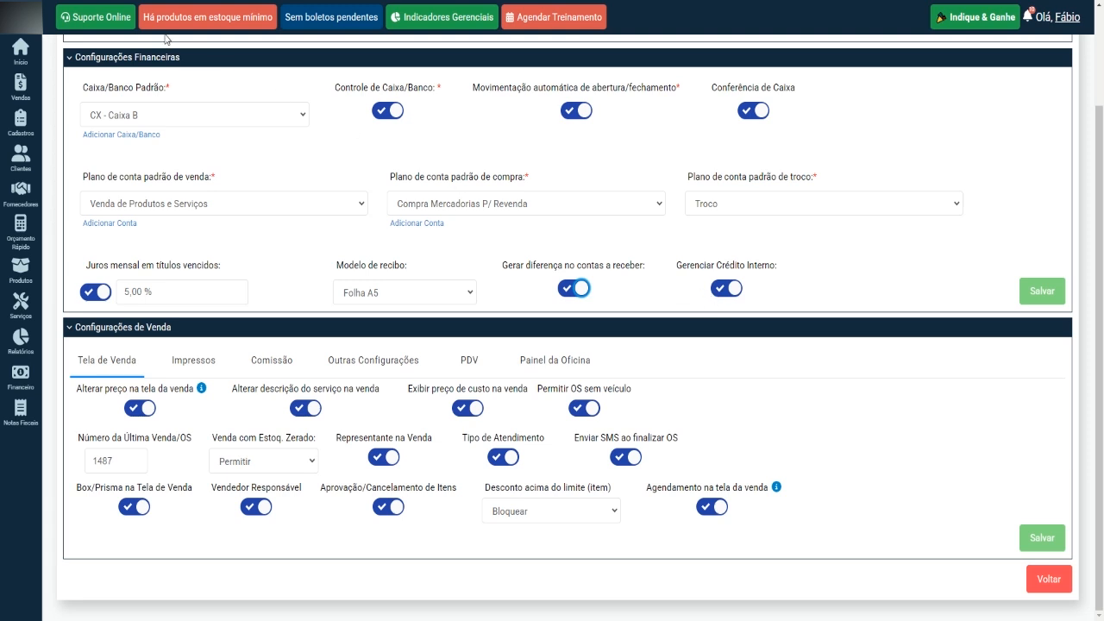
Create and save an Entrada credit entry of R$ 150,00 in Crédito para Cliente for the customer of the settled titles.
left_click(221, 1)
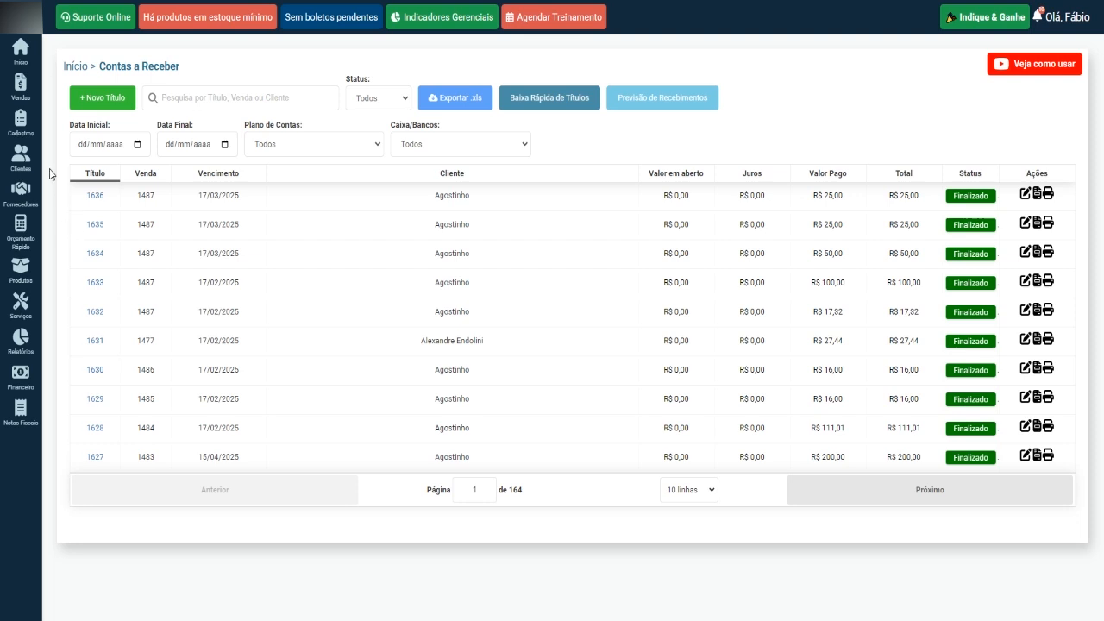
mouse_move(19, 162)
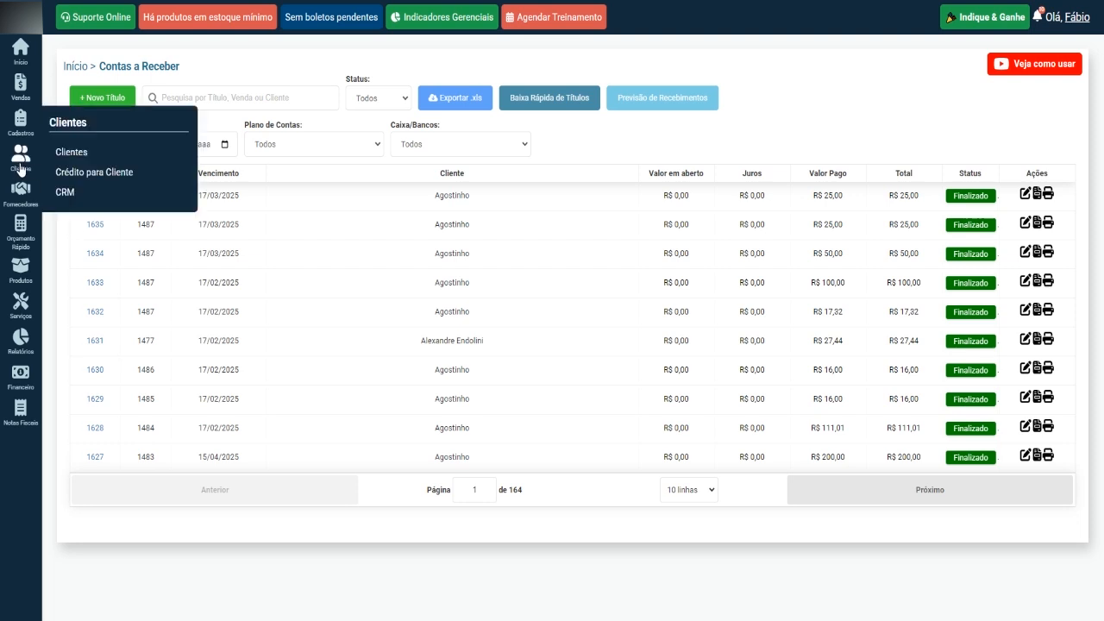
left_click(107, 174)
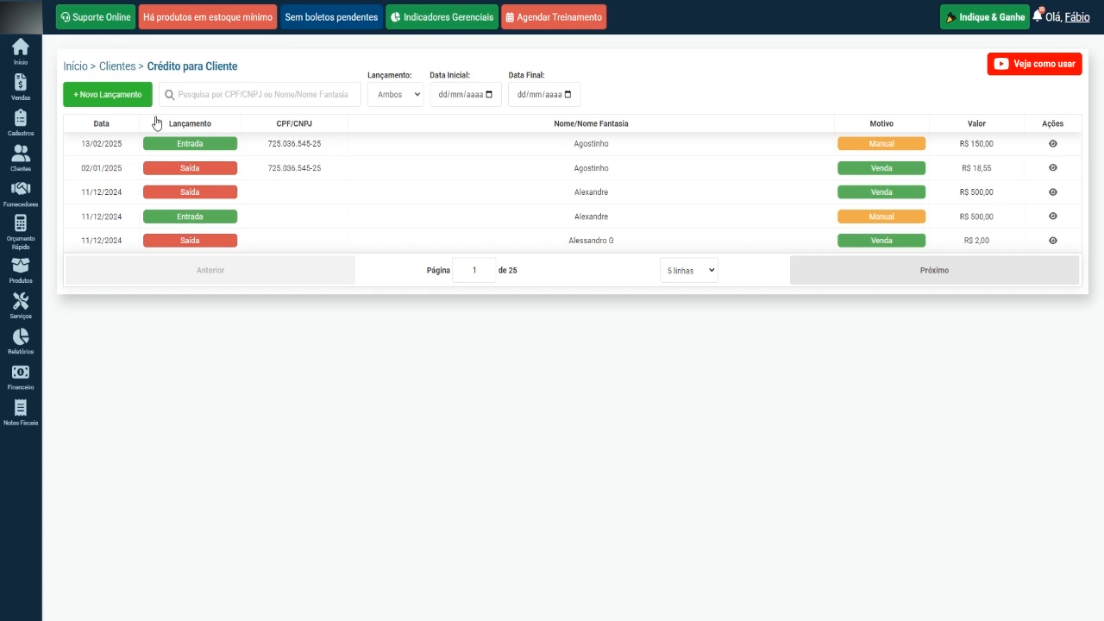
left_click(108, 96)
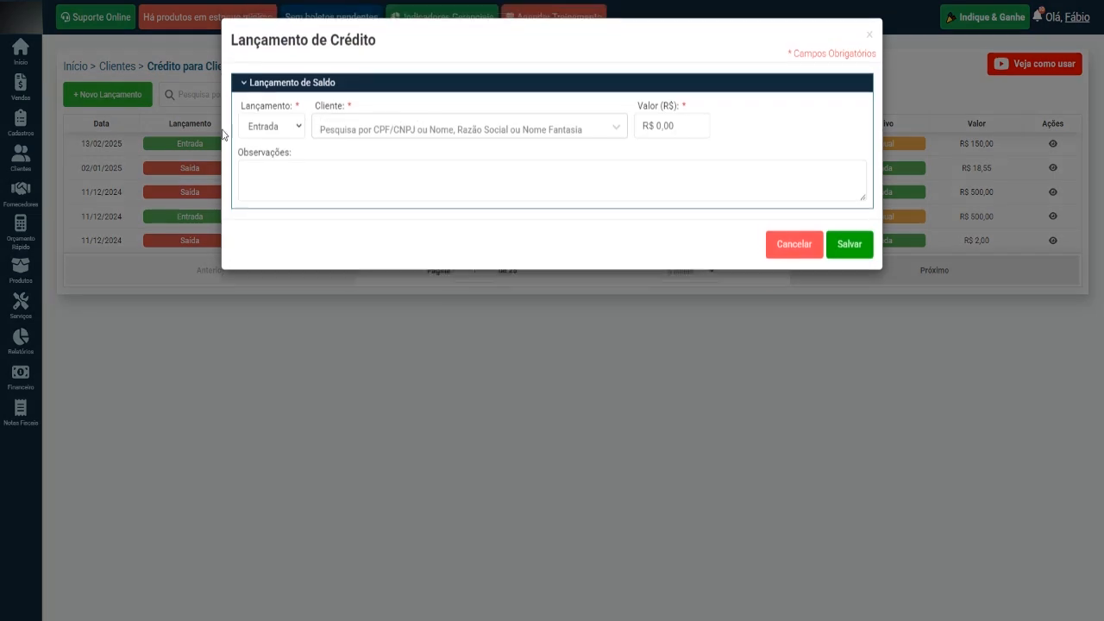
left_click(299, 129)
left_click(394, 143)
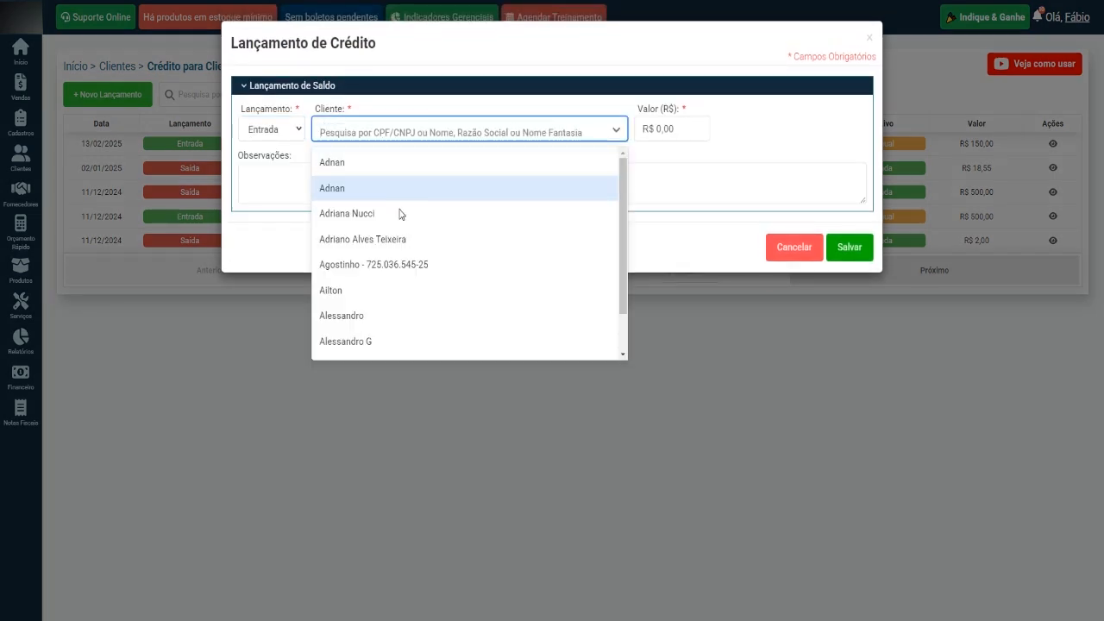
left_click(399, 264)
left_click(685, 127)
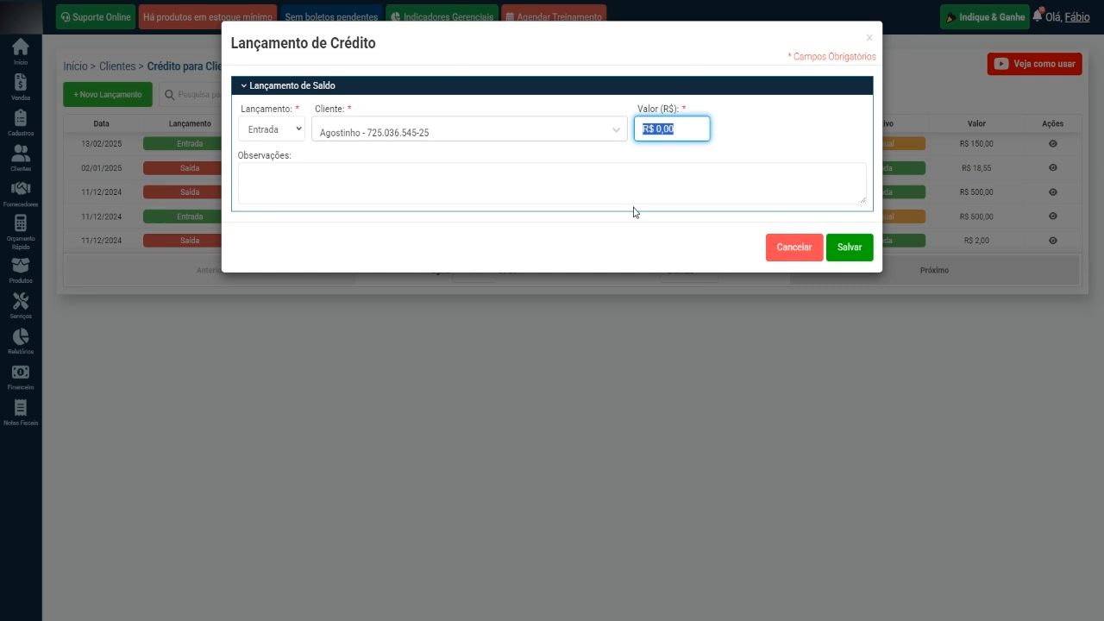
type("15000")
left_click(850, 249)
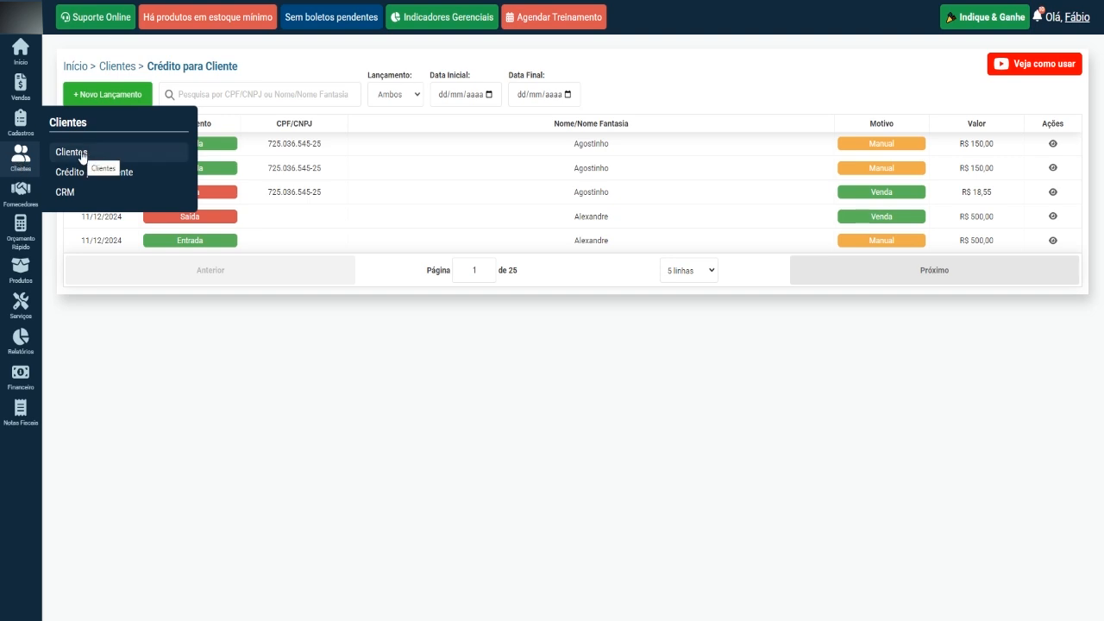
Open the credited customer's record in Clientes and check the Crédito Disponível and Nome Completo.
left_click(83, 156)
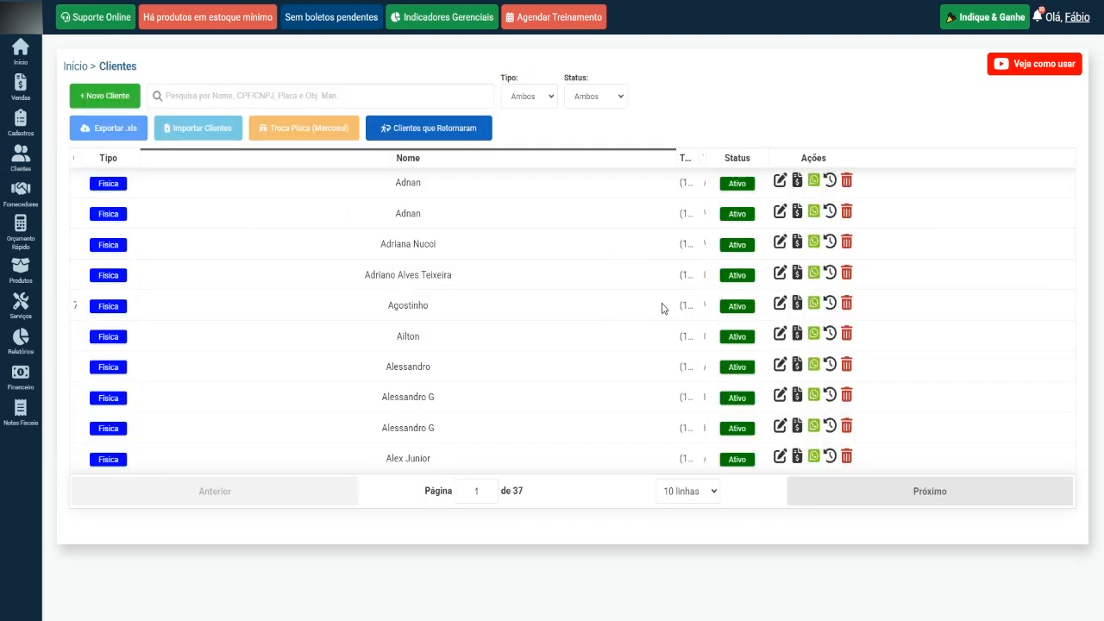
double_click(419, 302)
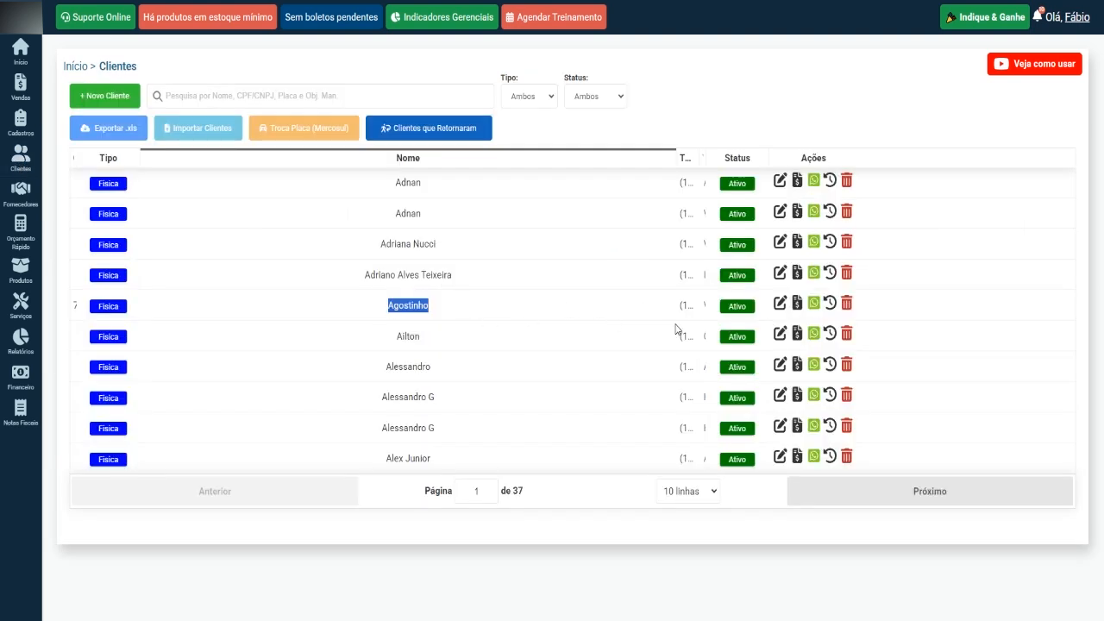
left_click(780, 304)
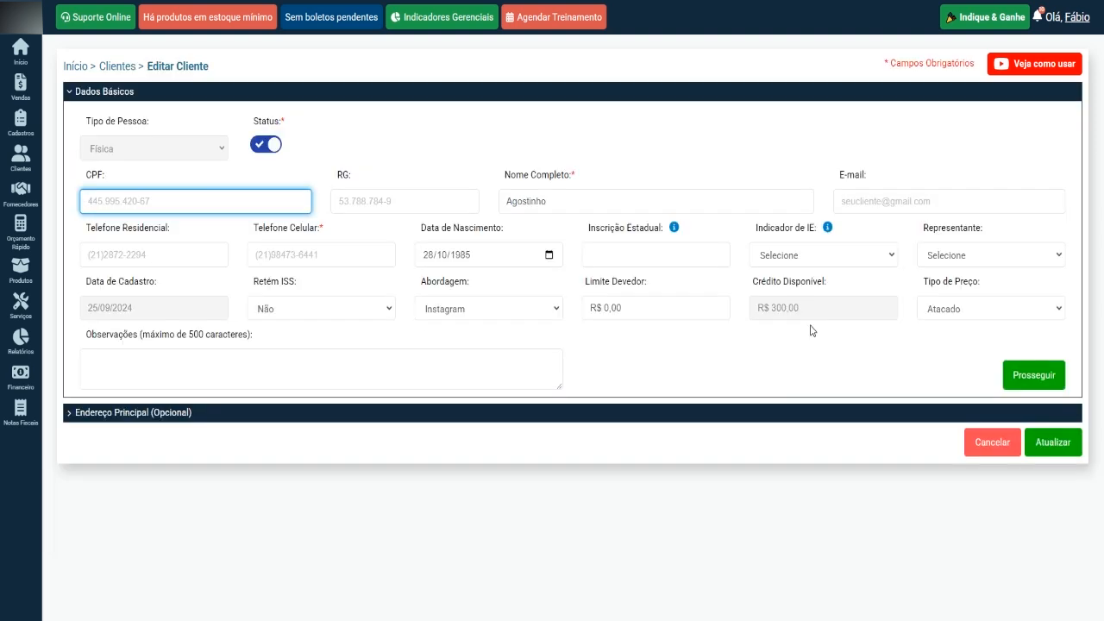
left_click_drag(762, 308, 810, 311)
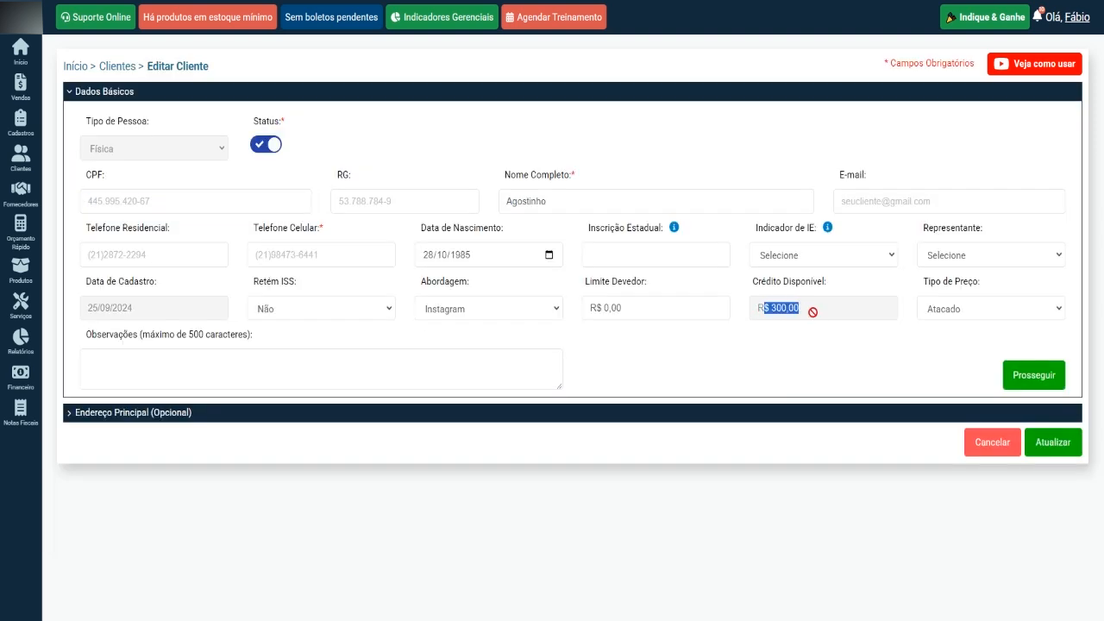
left_click(799, 350)
left_click_drag(809, 303, 772, 309)
left_click(753, 355)
left_click_drag(553, 197, 488, 216)
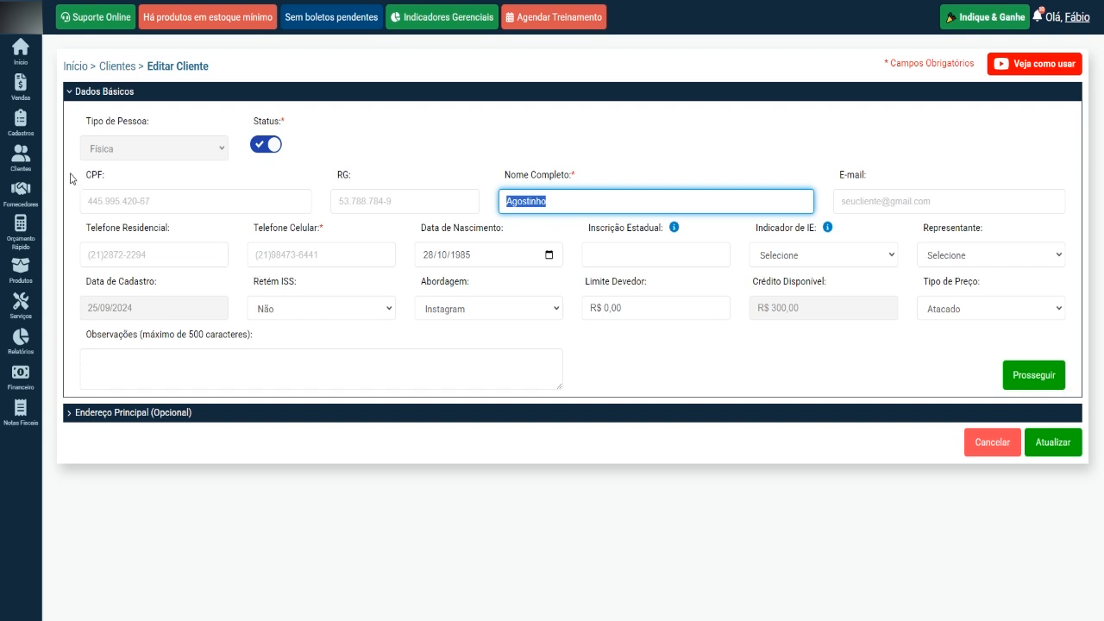
Start a new sale for the credited customer and open the item selection.
mouse_move(21, 86)
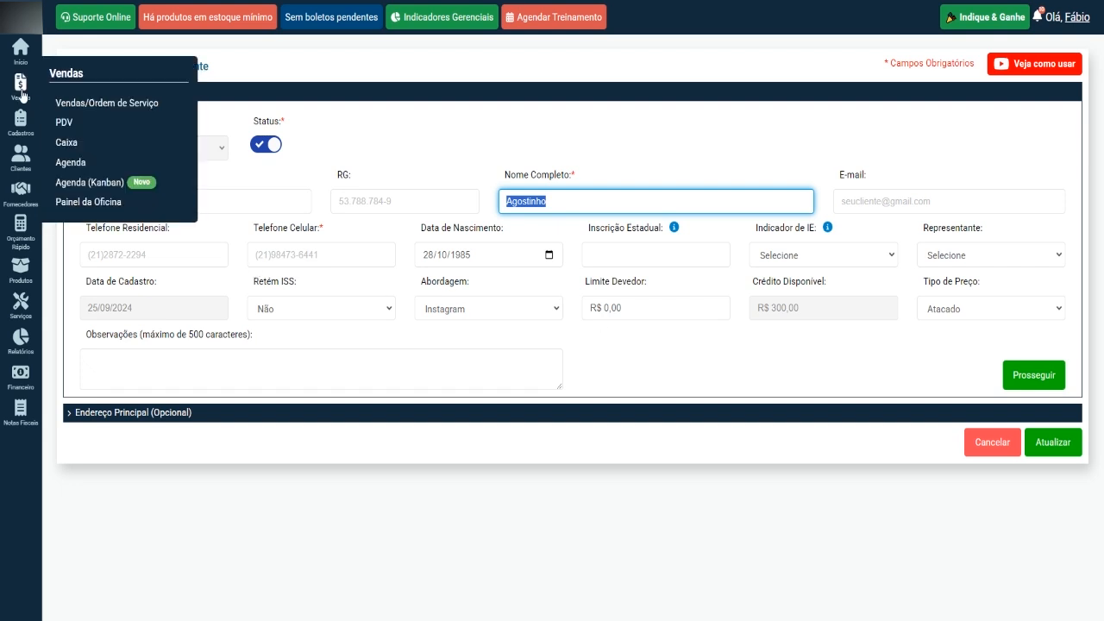
left_click(87, 104)
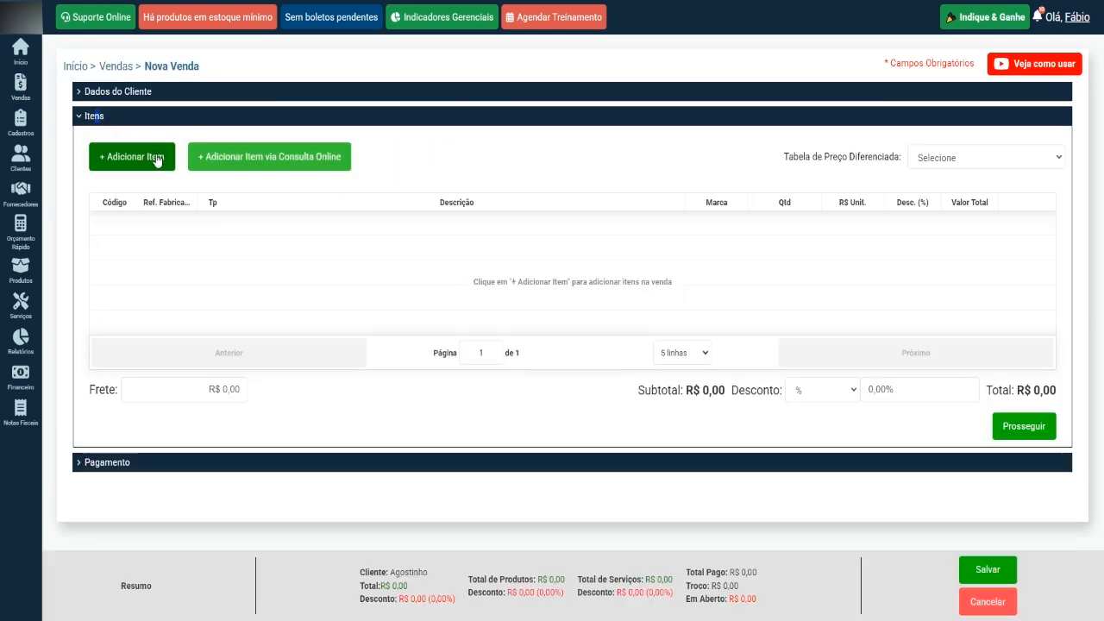
left_click(157, 161)
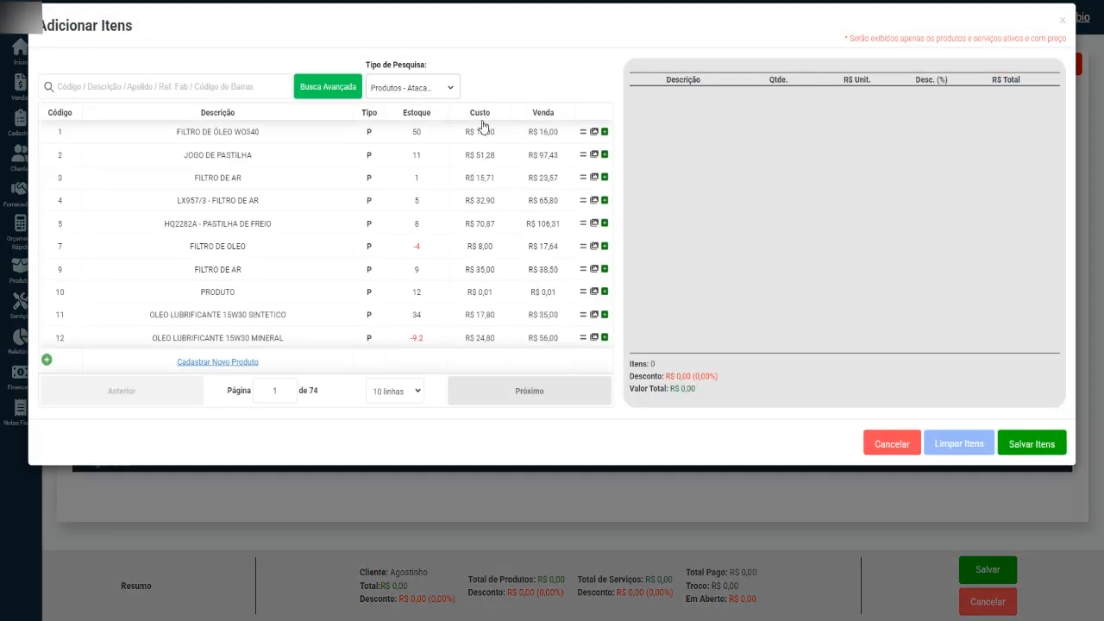
Add the services Desmontagem e Montagem Pneu Passeio, Kit de Servicos, Sangria de Freio c/ Troca de Fluido and Troca de Oleo to the sale.
left_click(447, 88)
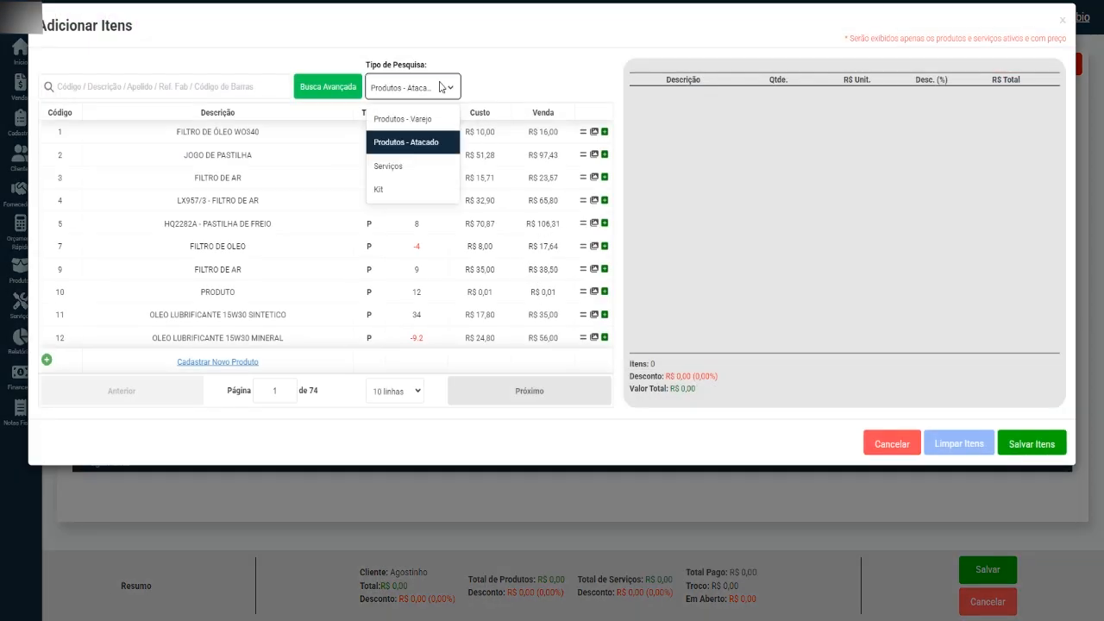
left_click(434, 166)
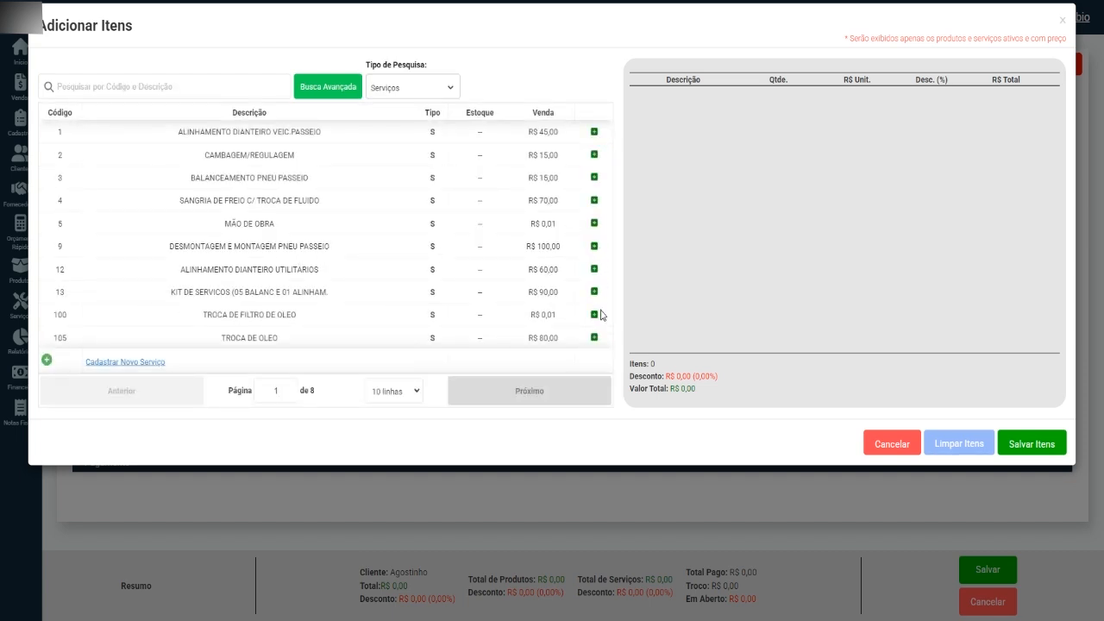
left_click(595, 247)
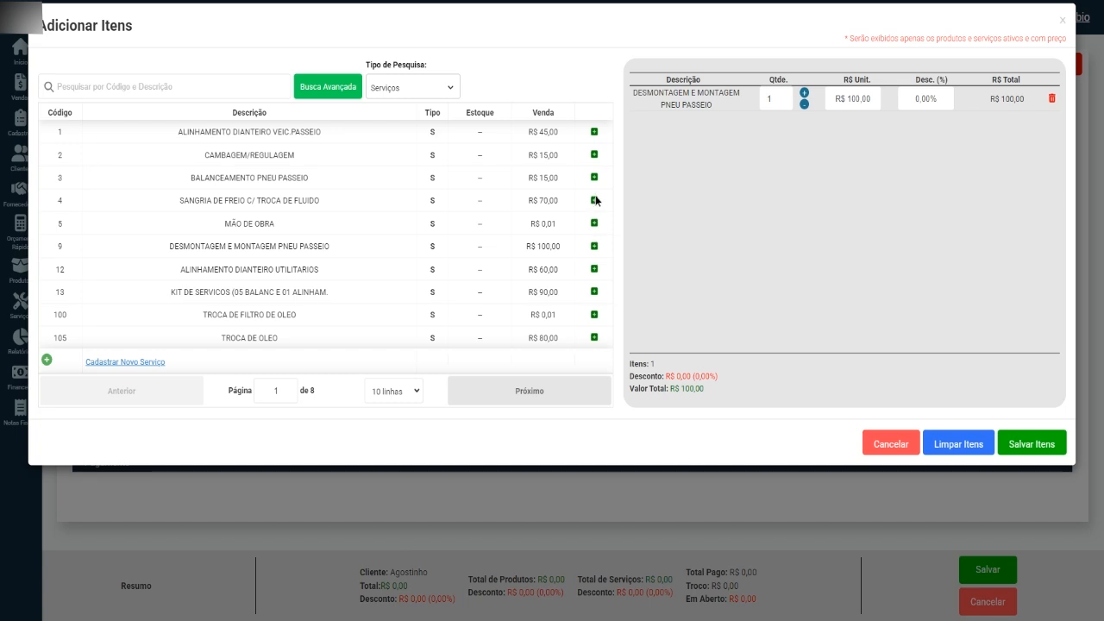
left_click(595, 292)
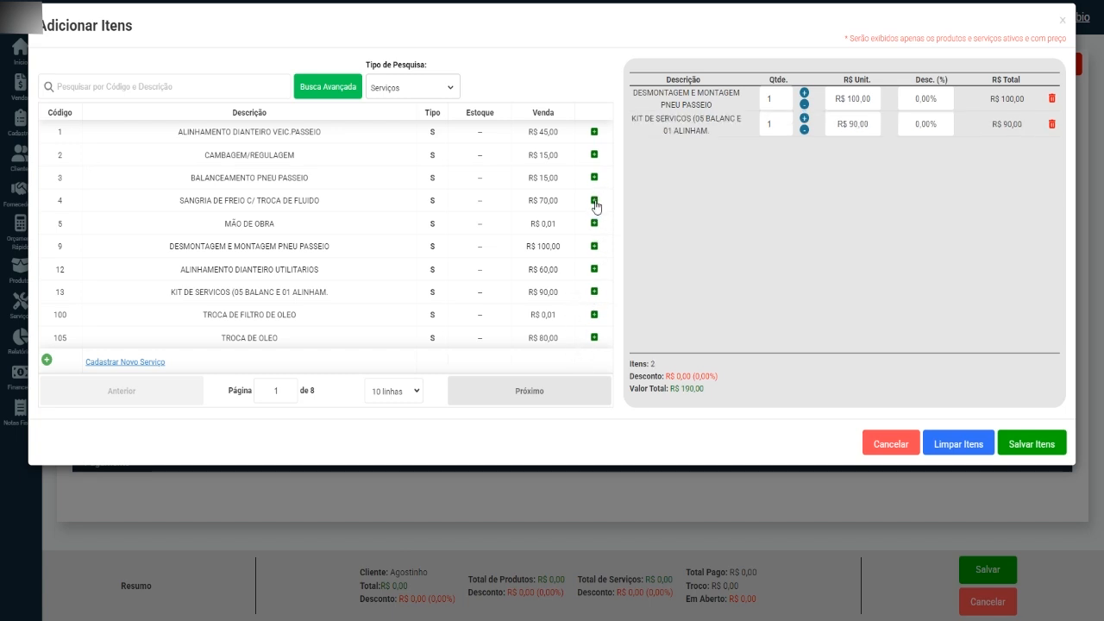
left_click(594, 200)
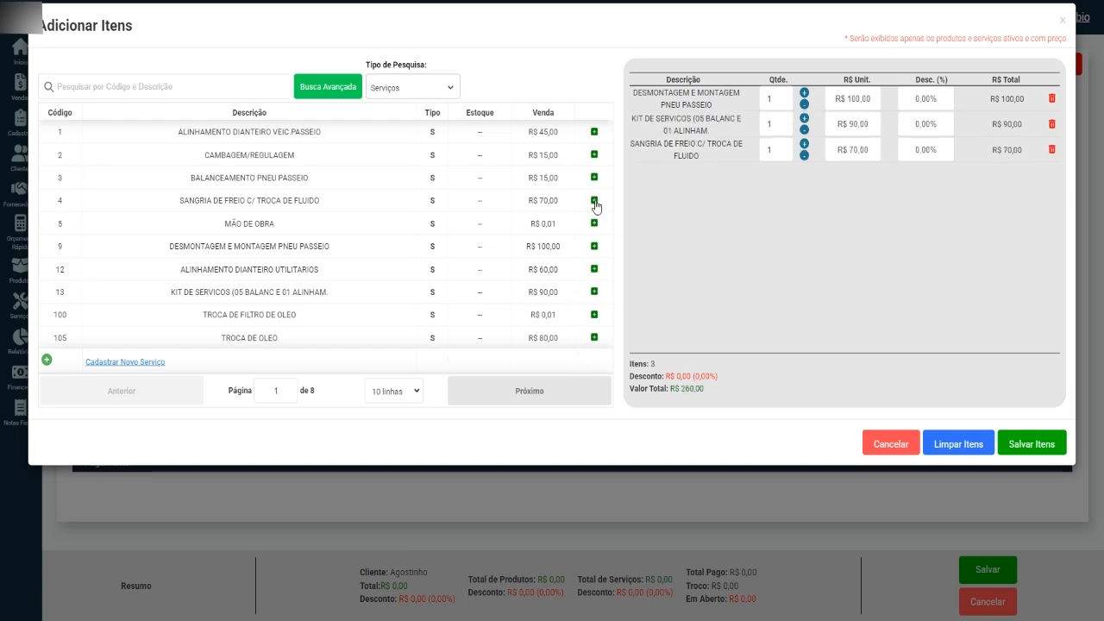
left_click(594, 338)
Add the service Higienização do Ar Condicionado from page 2 of the services and save the selected items to the sale.
left_click(562, 393)
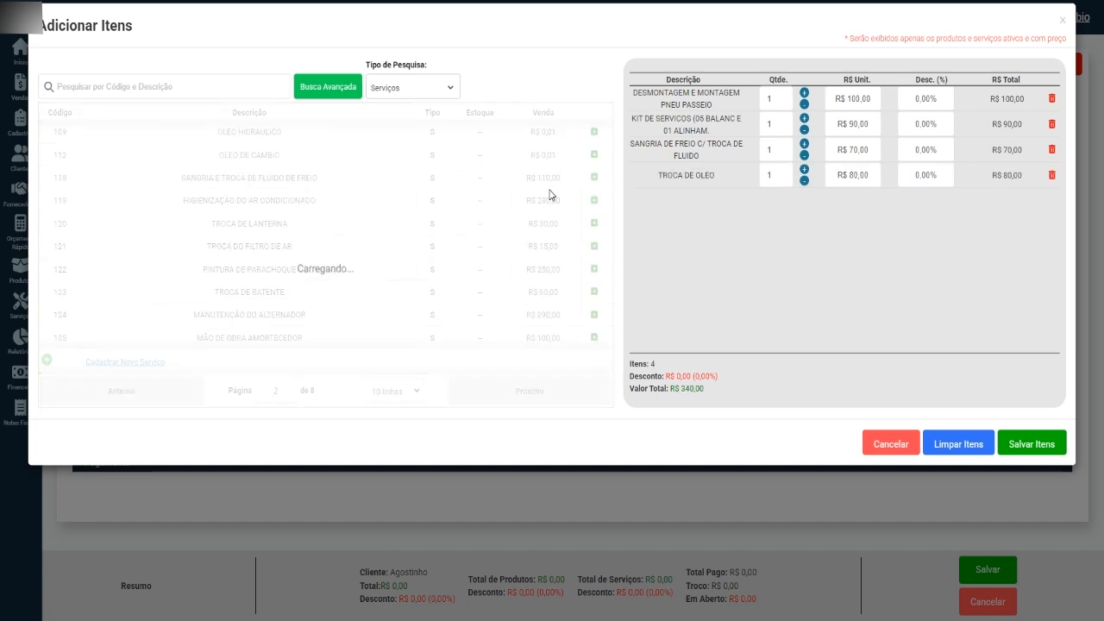
left_click(595, 200)
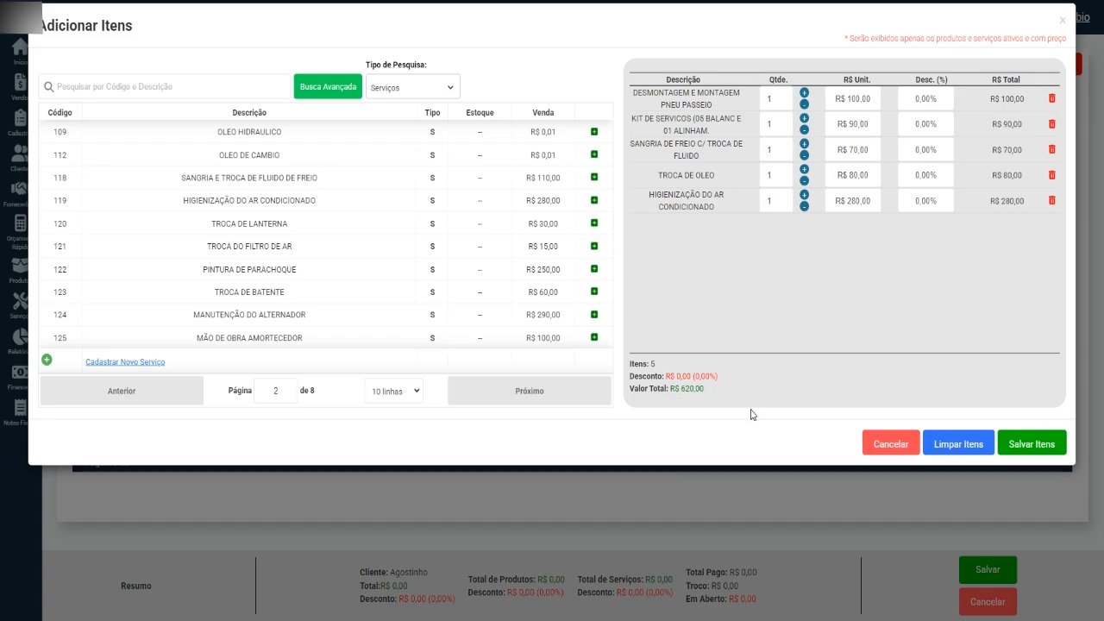
left_click(1034, 446)
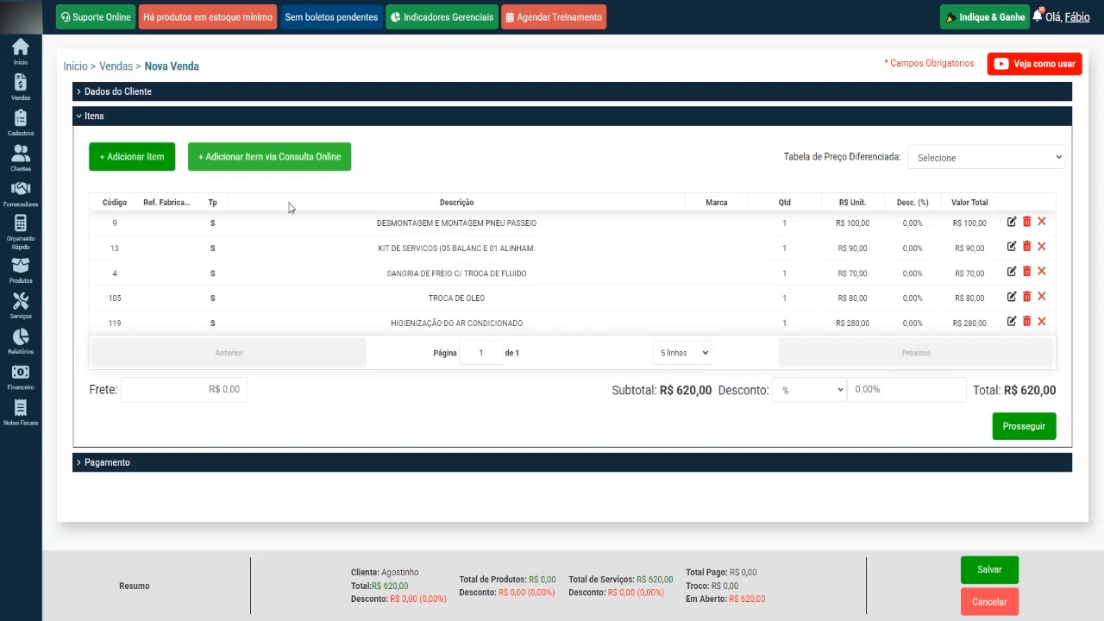
Set the sale's Condição de Pagamento to 2x (S/ Entrada) in the Pagamento section.
left_click(93, 118)
left_click(102, 142)
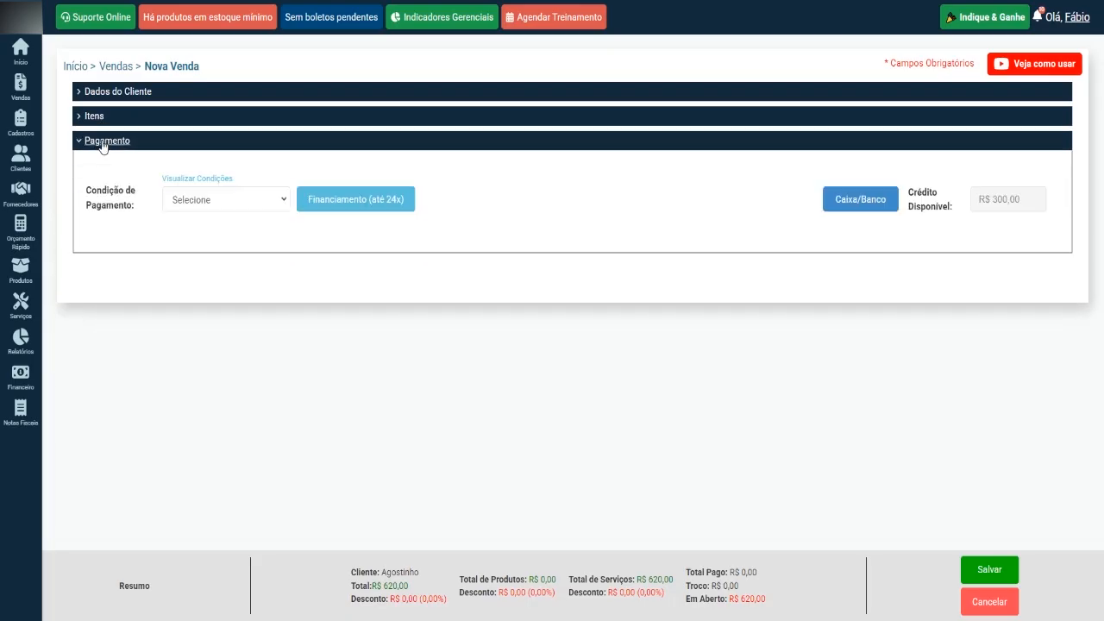
left_click(94, 118)
left_click(95, 119)
left_click(99, 92)
left_click(101, 93)
left_click(109, 143)
left_click(110, 143)
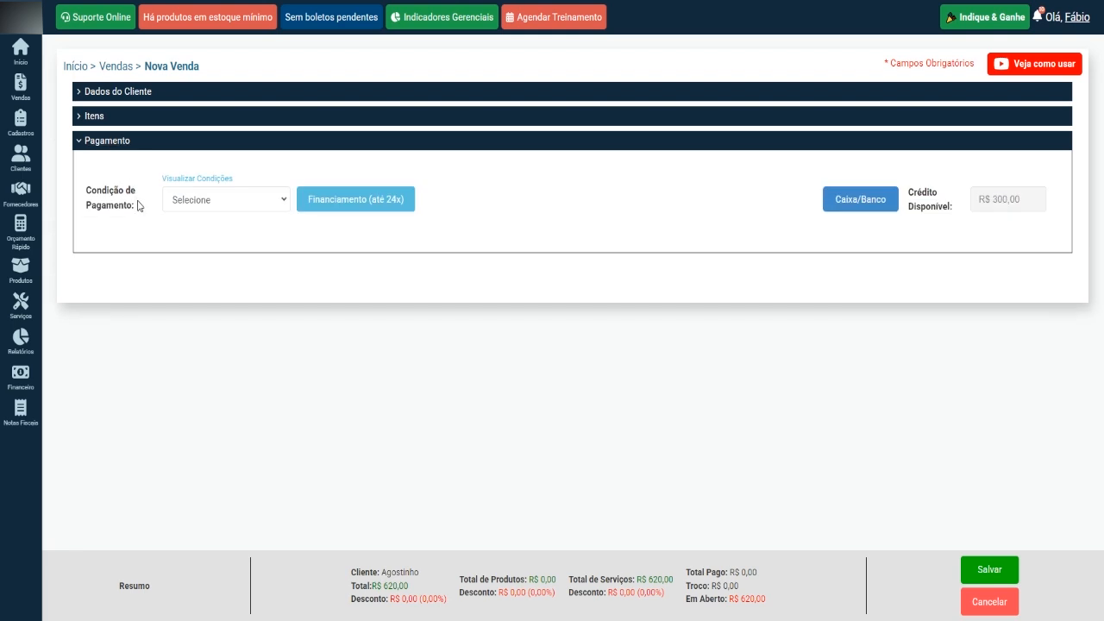
left_click(231, 204)
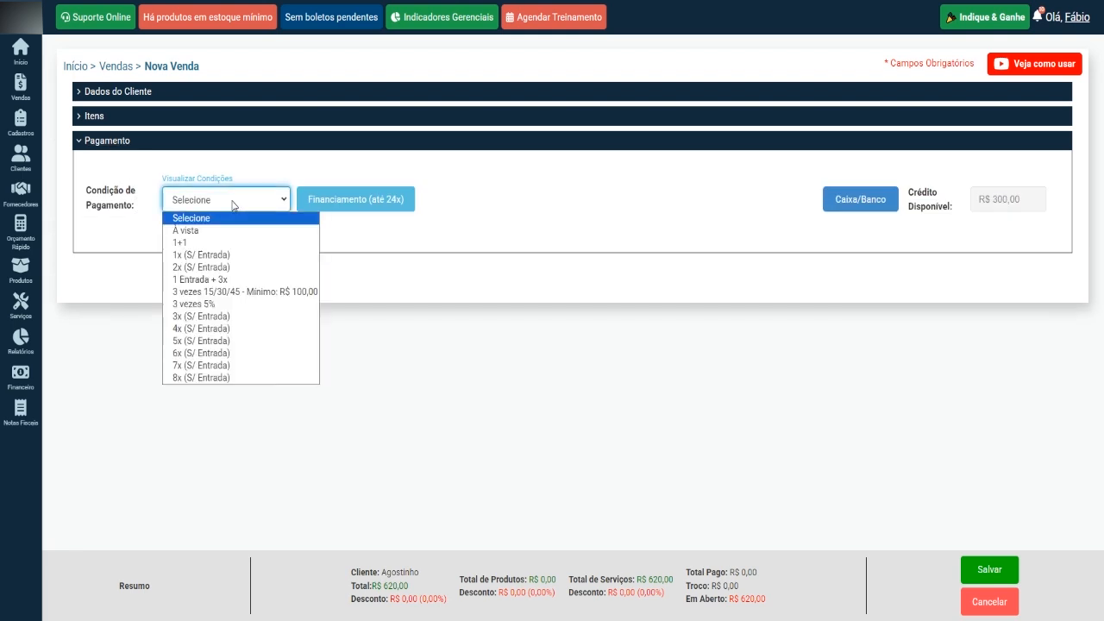
left_click(247, 267)
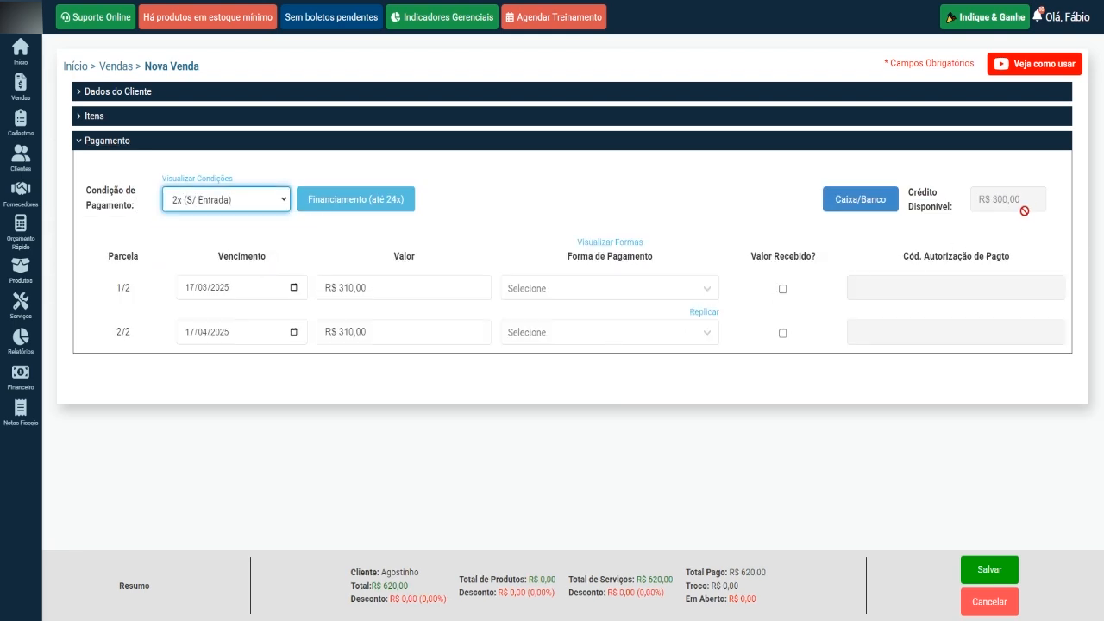
Set the value of installment 1/2 to R$ 300,00 to match the customer's Crédito Disponível.
left_click_drag(1021, 199, 984, 199)
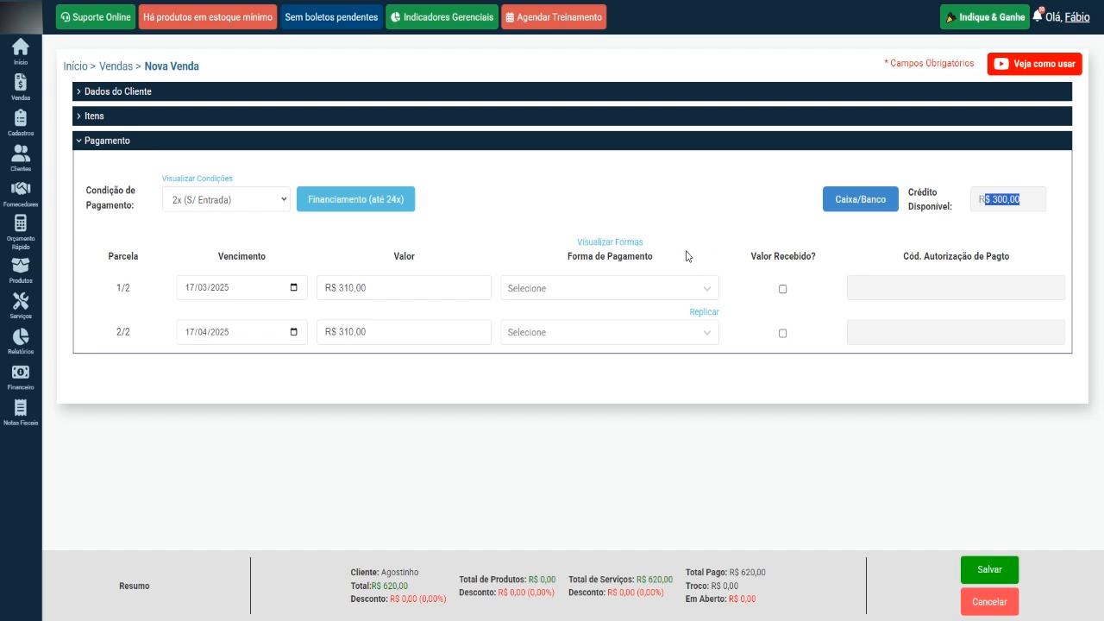
left_click_drag(397, 288, 332, 287)
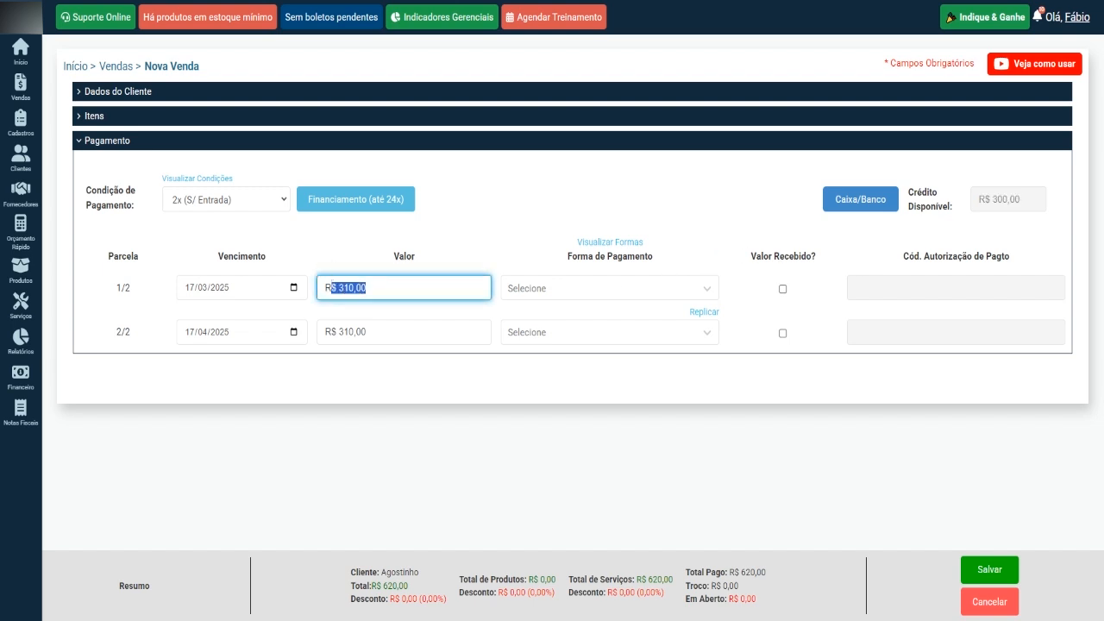
type("30000")
left_click_drag(977, 200, 1035, 202)
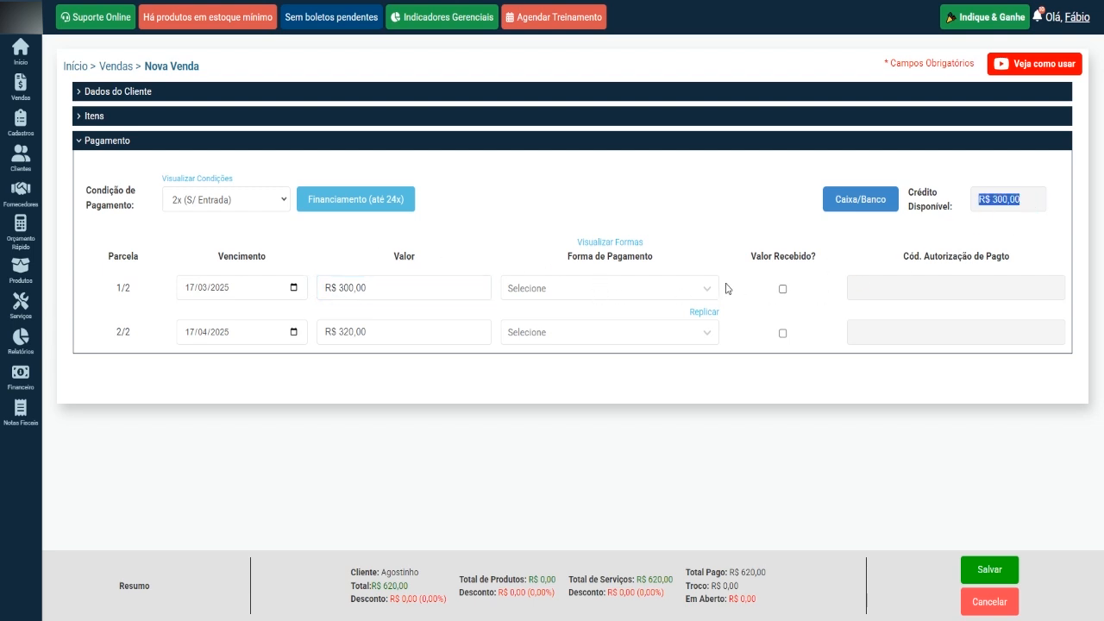
Draft a new payment form described as Antecipação e Crédito with type Crédito Loja, cancel it, and close the Formas de Pagamento list.
left_click(613, 244)
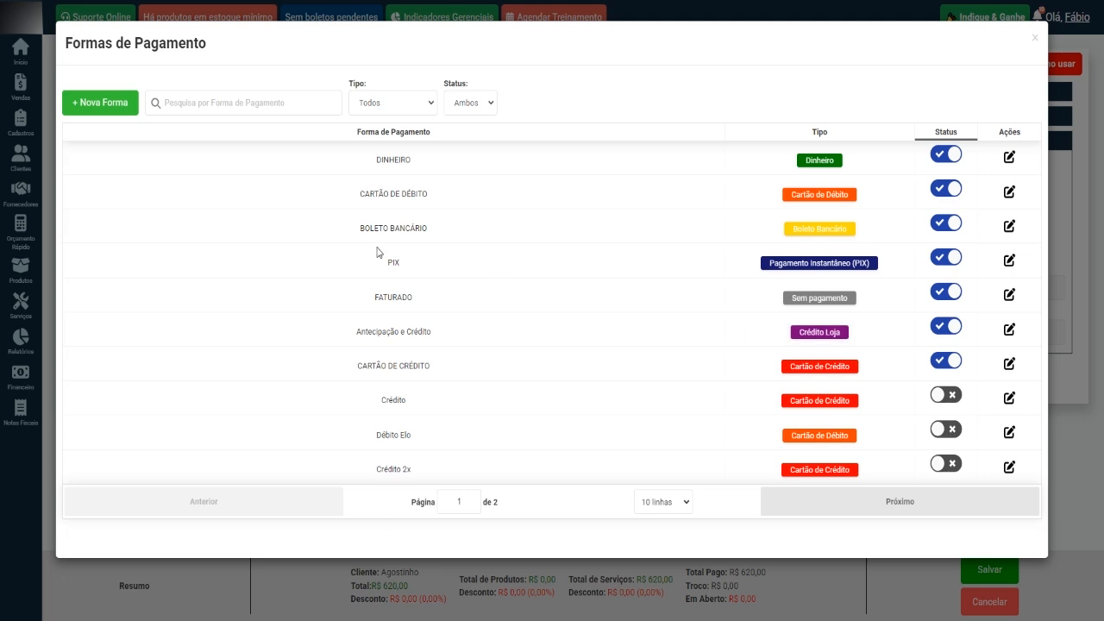
left_click(116, 112)
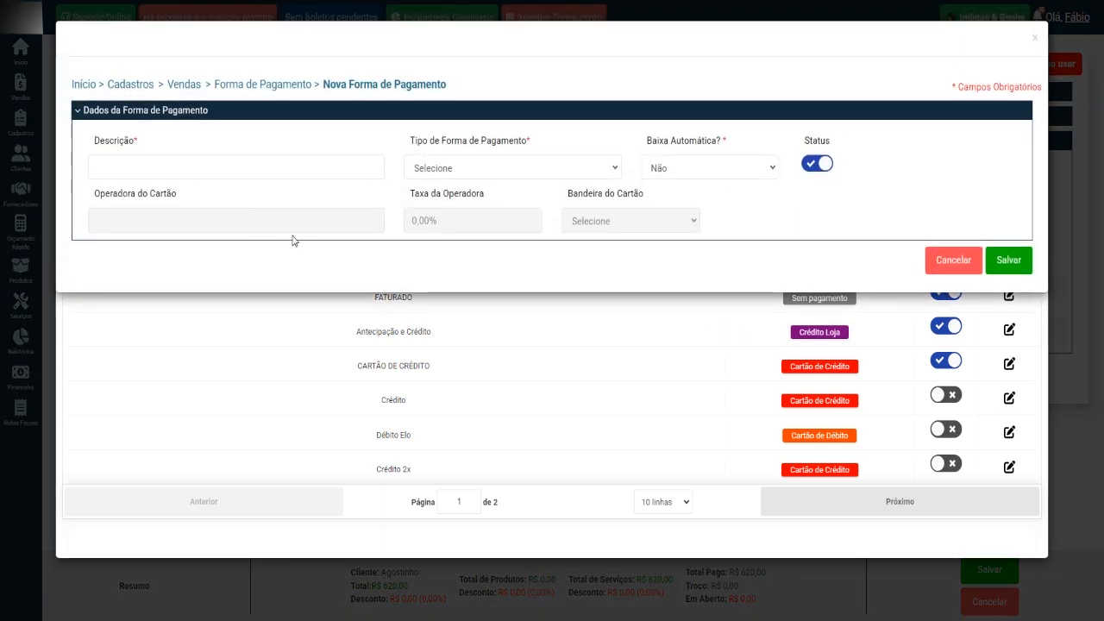
left_click(440, 164)
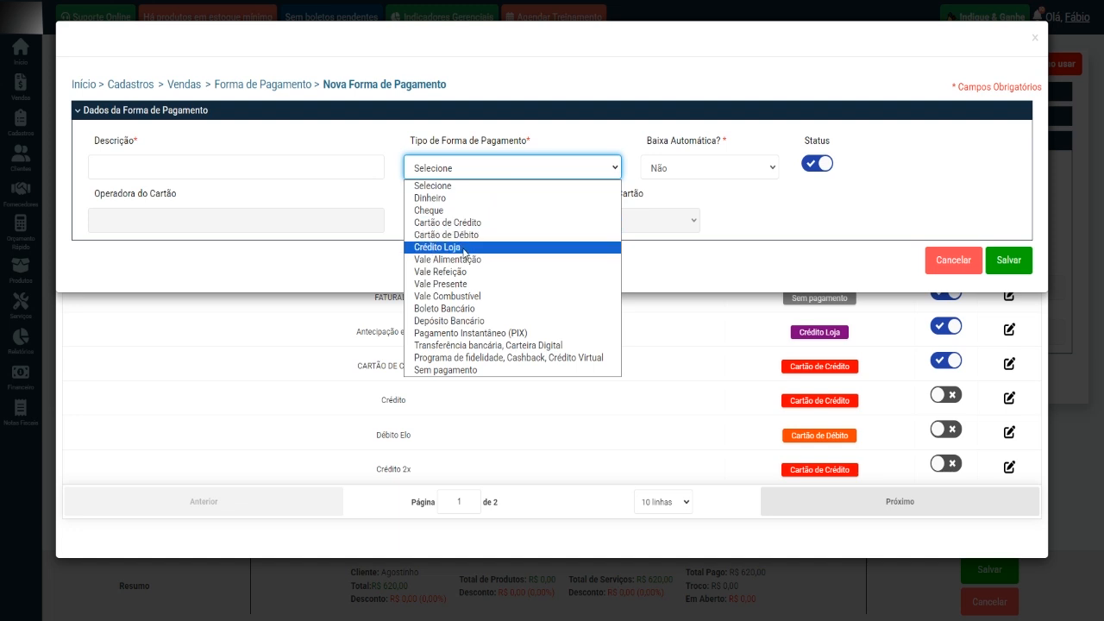
left_click(464, 249)
left_click(242, 165)
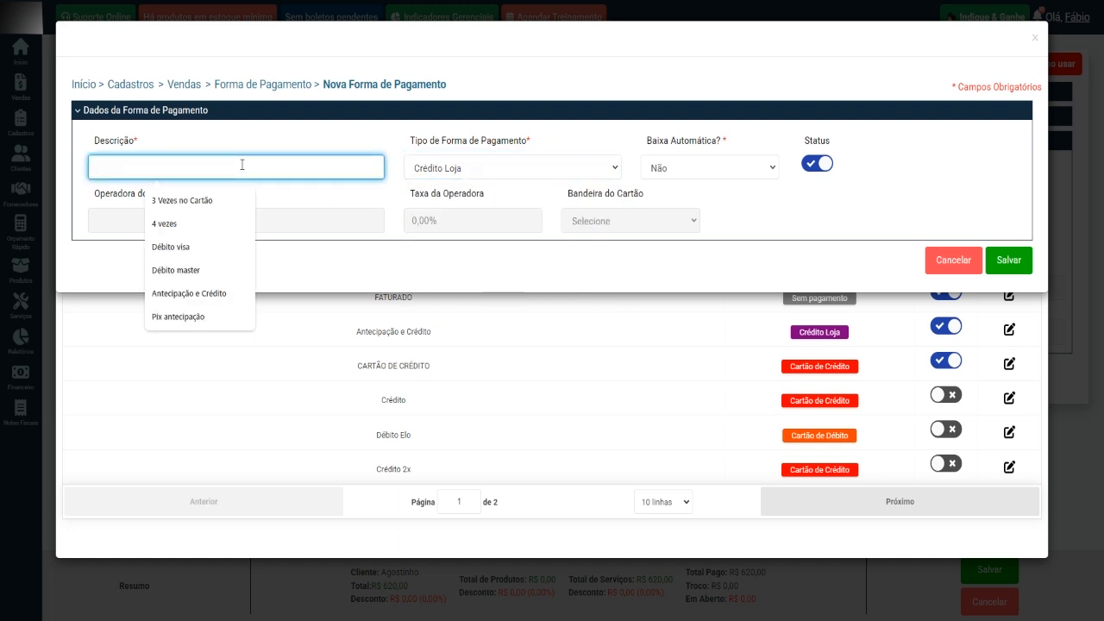
left_click(239, 293)
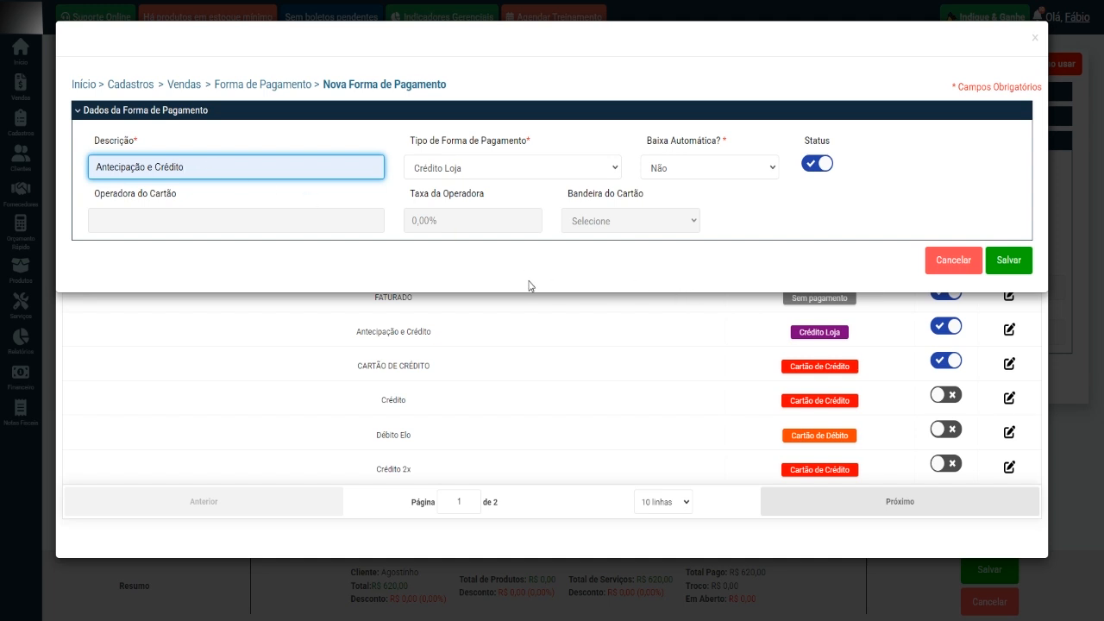
left_click_drag(186, 166, 87, 160)
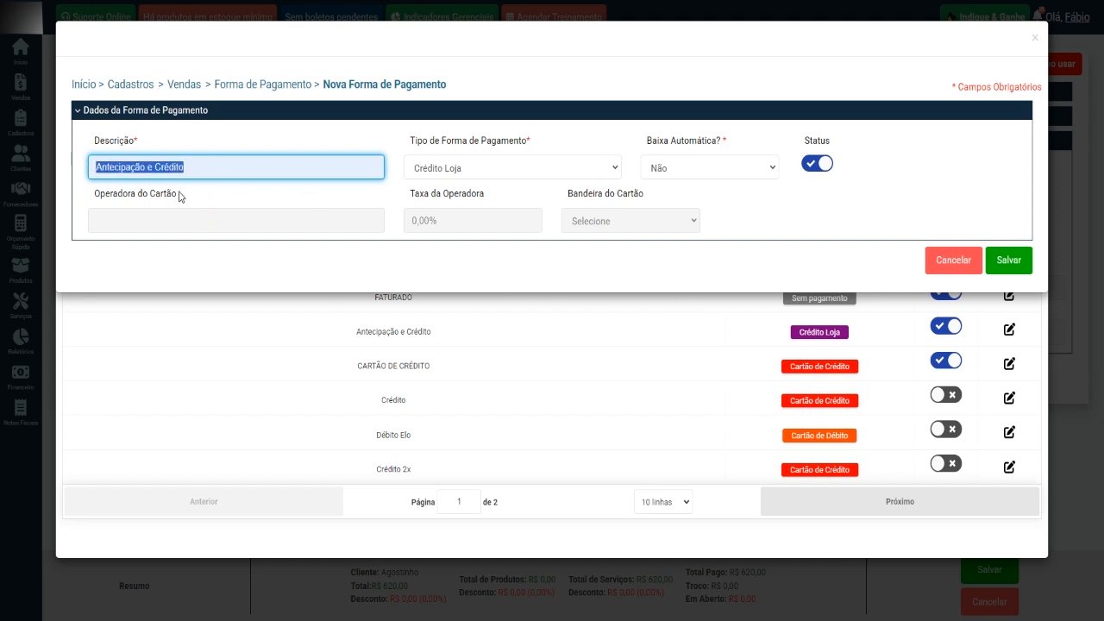
left_click(229, 198)
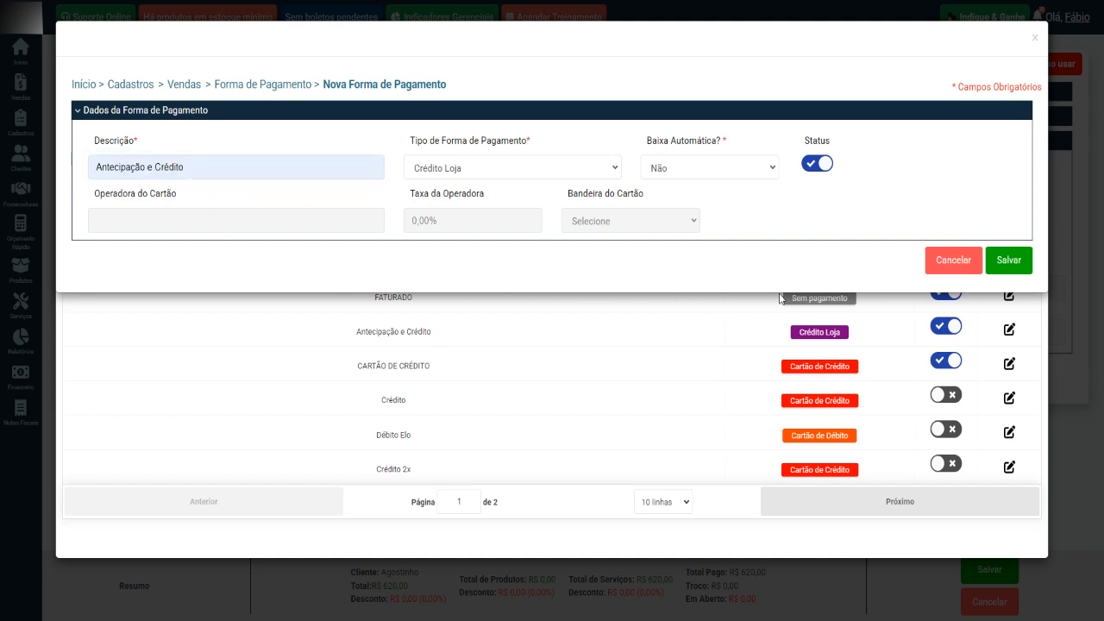
left_click(938, 269)
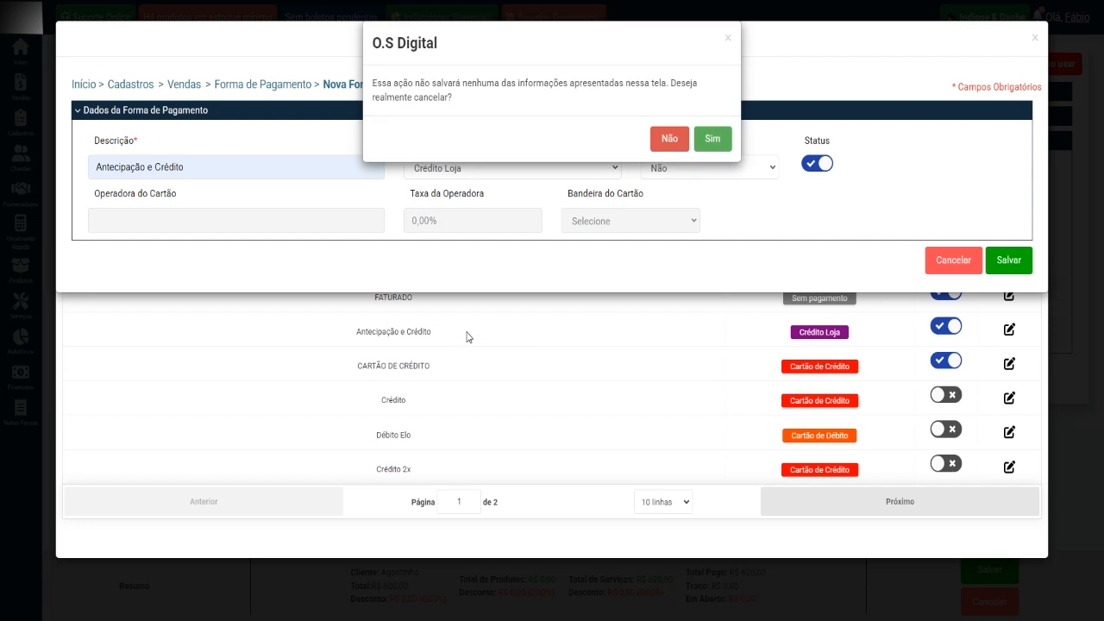
left_click(714, 143)
triple_click(417, 331)
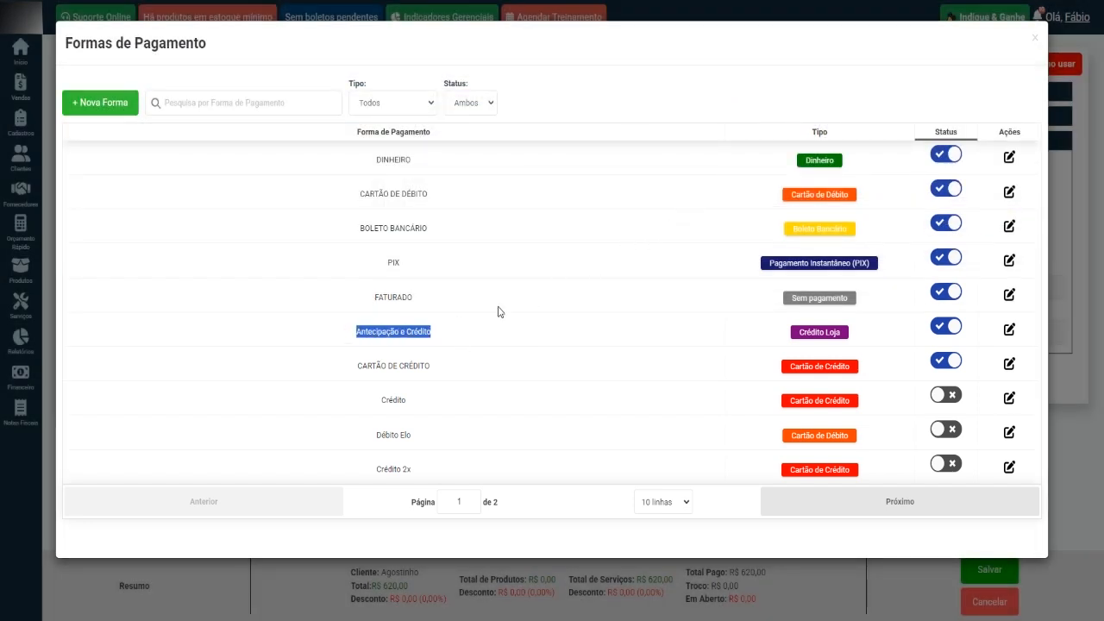
left_click(1035, 38)
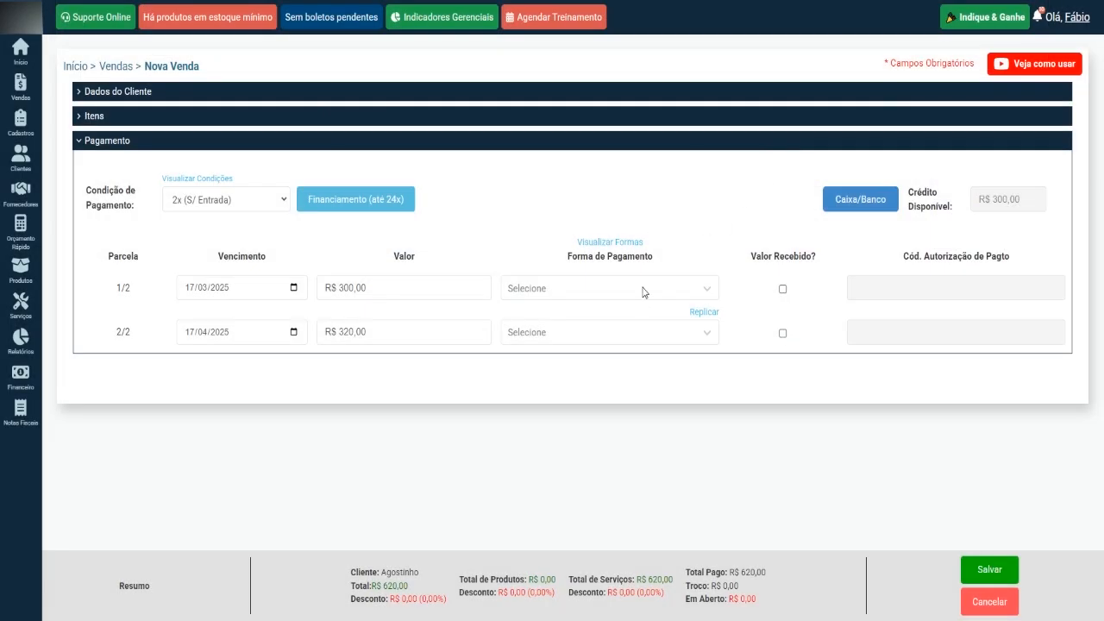
Set the Forma de Pagamento of installment 1/2 to Antecipação e Crédito.
left_click(649, 289)
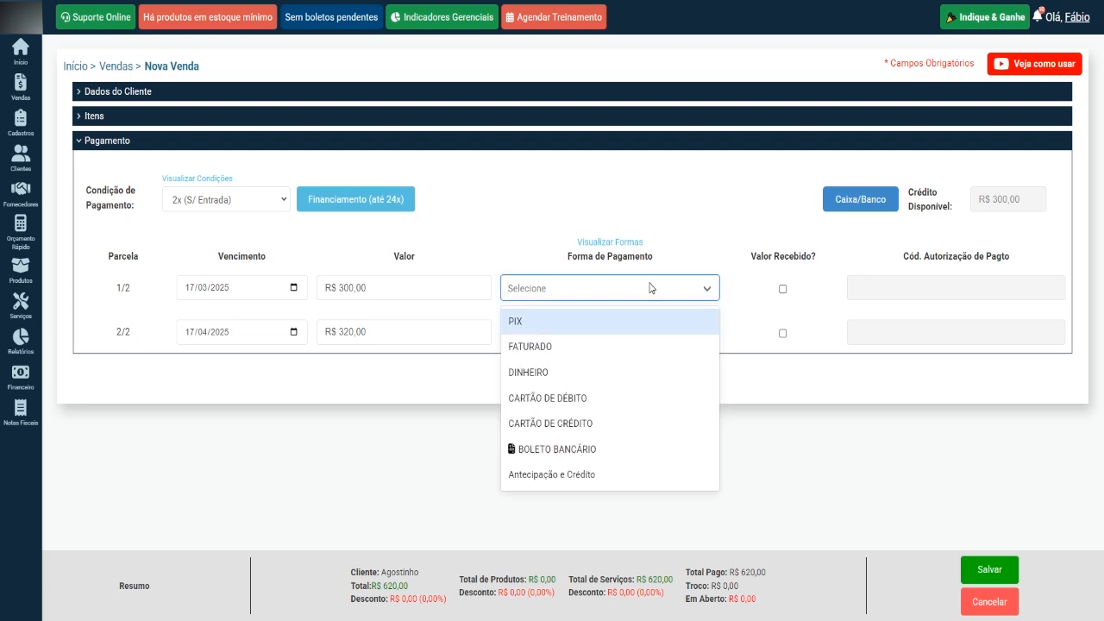
left_click(674, 231)
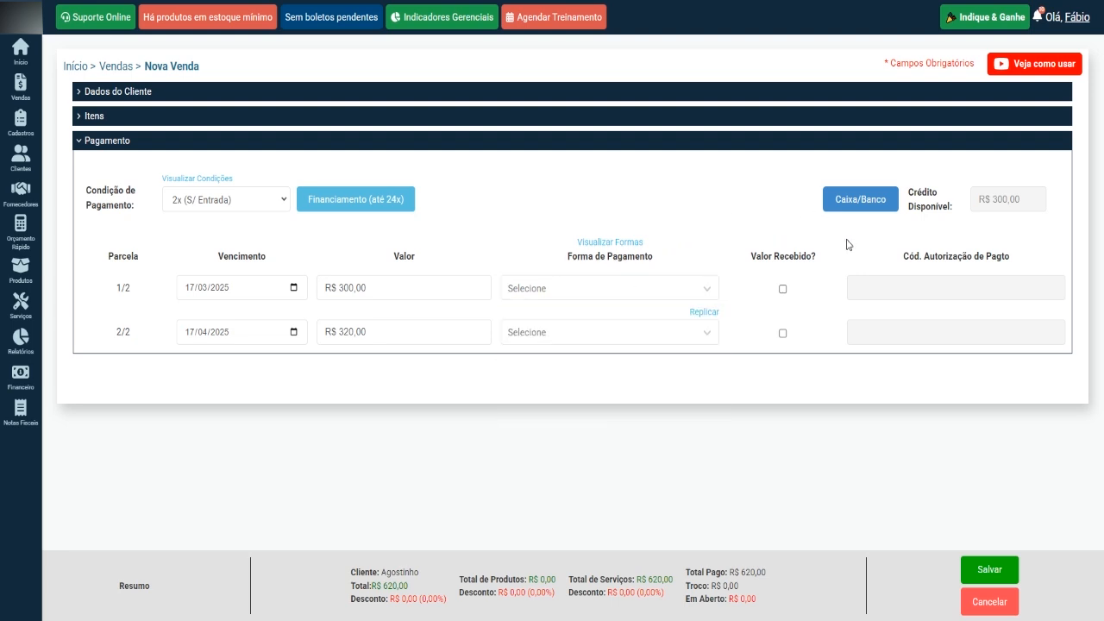
left_click_drag(1036, 198, 981, 200)
left_click(669, 289)
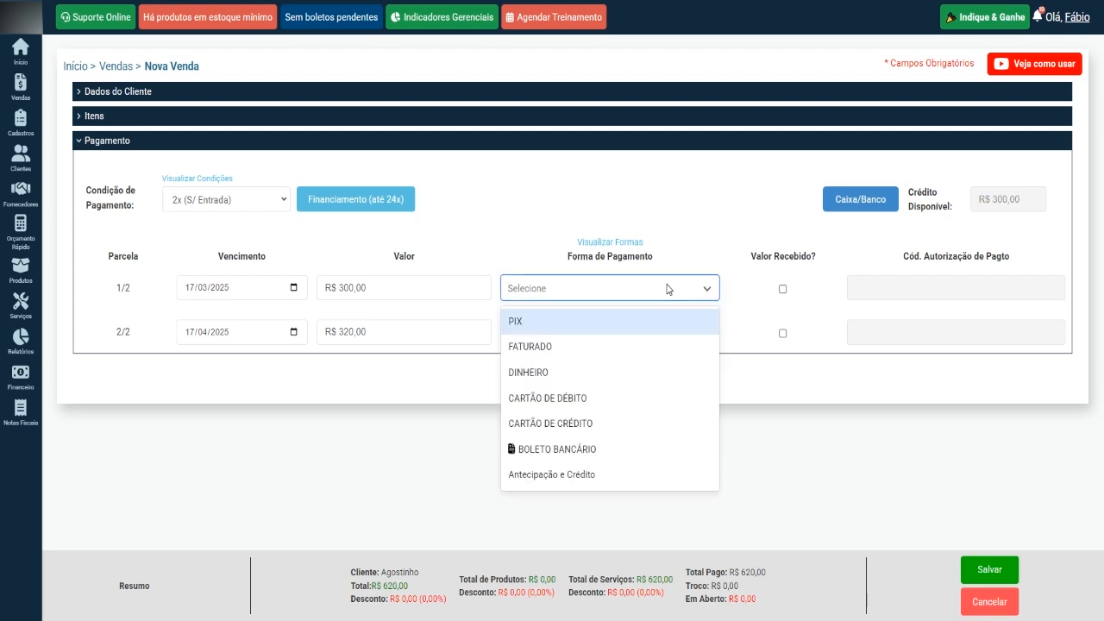
left_click(606, 476)
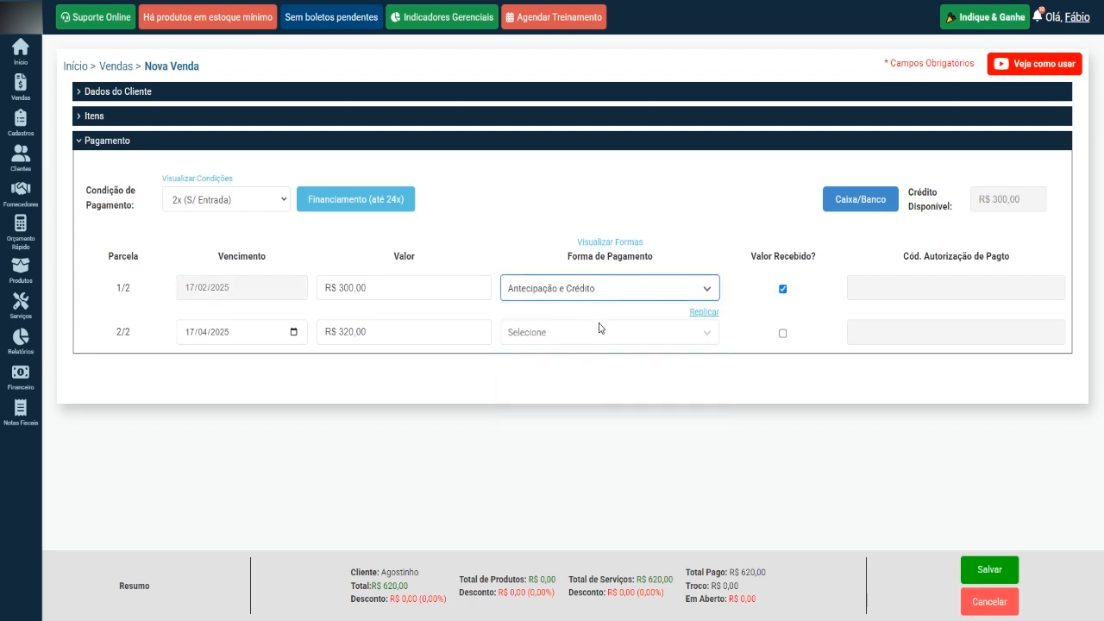
Set the Forma de Pagamento of installment 2/2 to CARTÃO DE CRÉDITO and mark it as Valor Recebido.
left_click(541, 338)
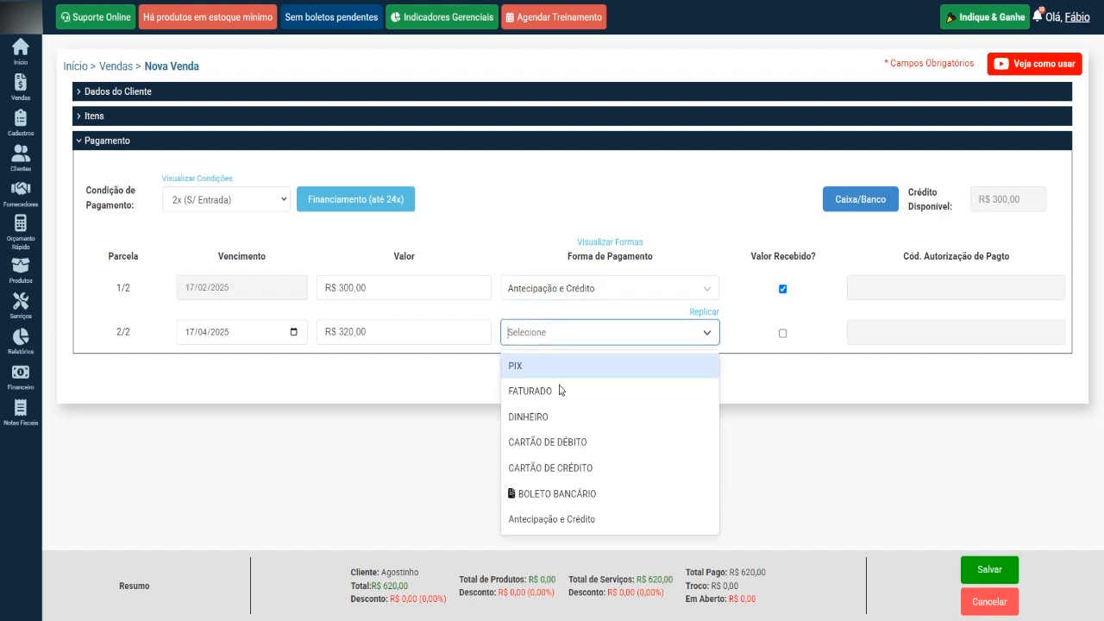
left_click(596, 472)
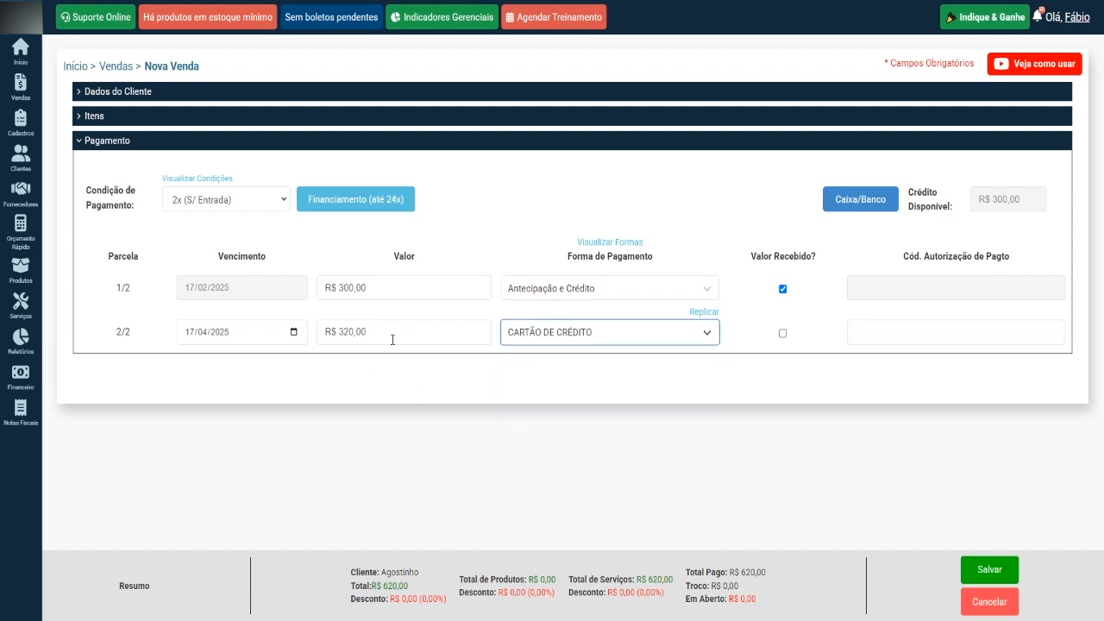
left_click(783, 334)
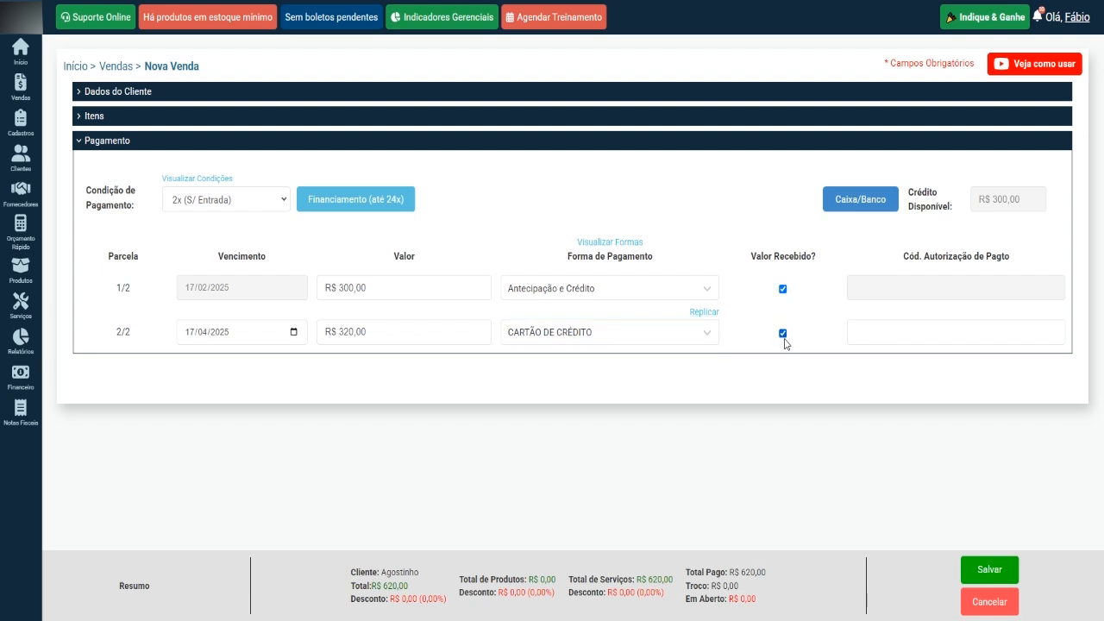
left_click(783, 336)
left_click(784, 335)
Change the Caixa/Banco of installment 2/2 to BC - Santander, save it and confirm the alteration.
left_click(864, 202)
left_click(880, 133)
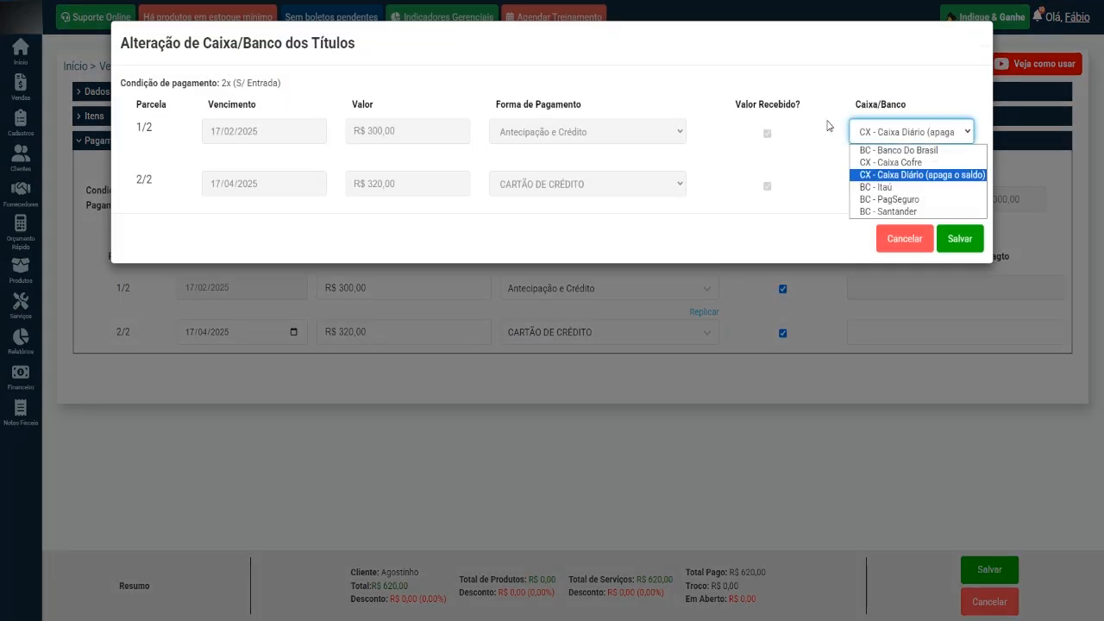
left_click(800, 143)
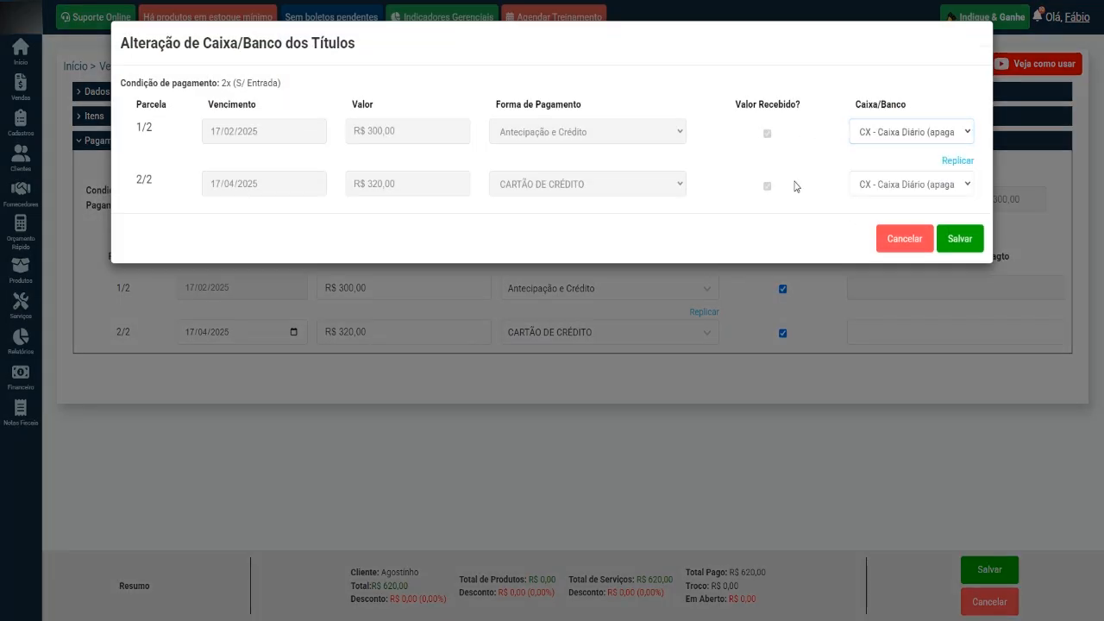
left_click(856, 192)
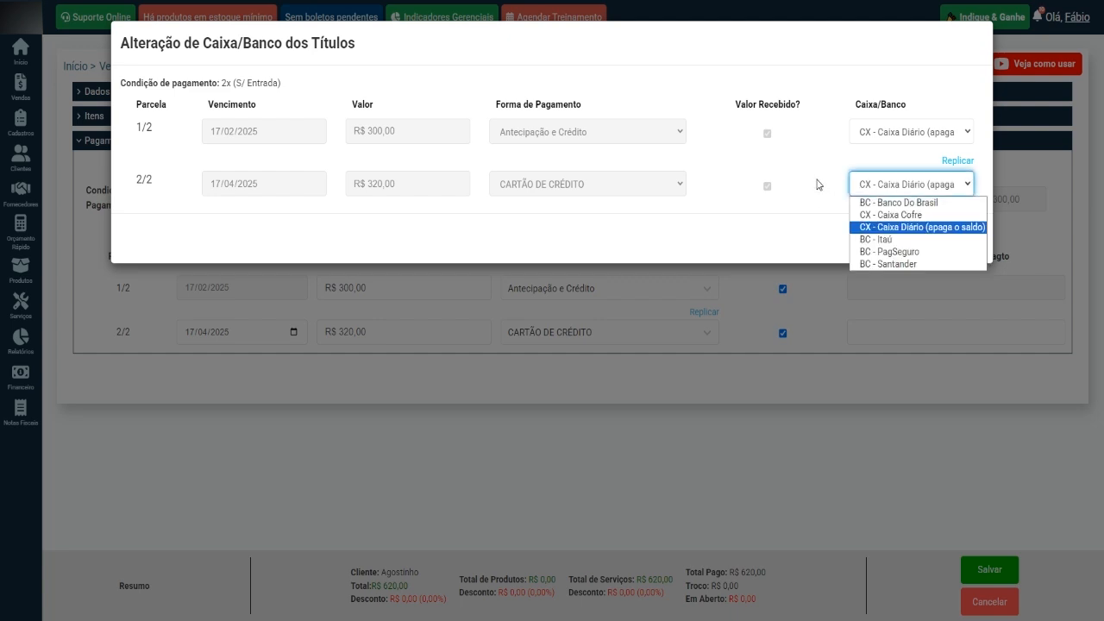
left_click(886, 264)
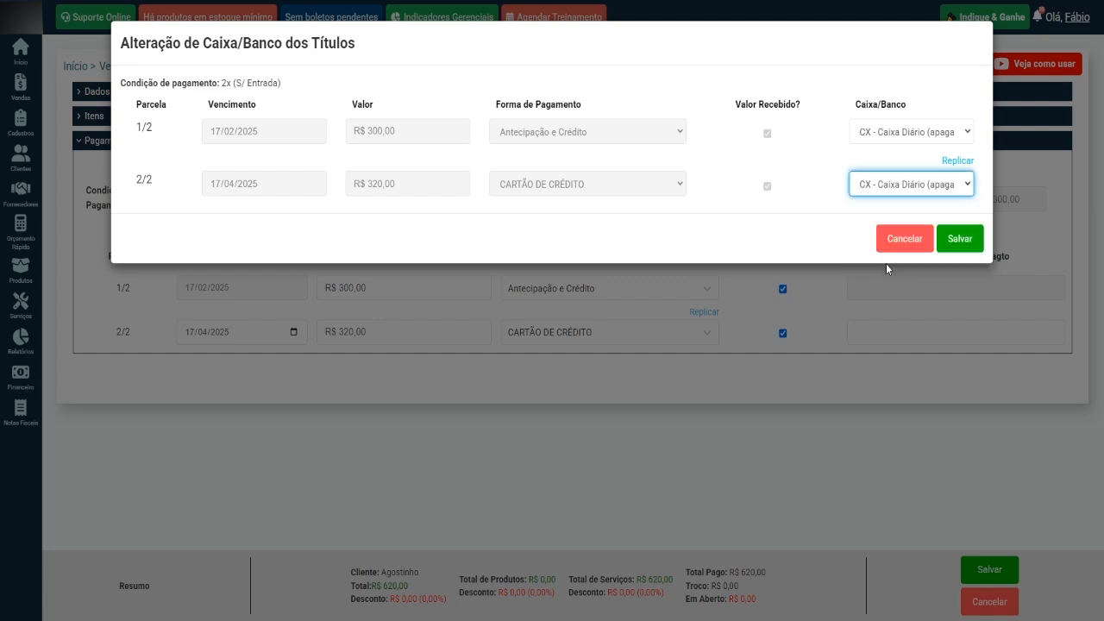
left_click(954, 239)
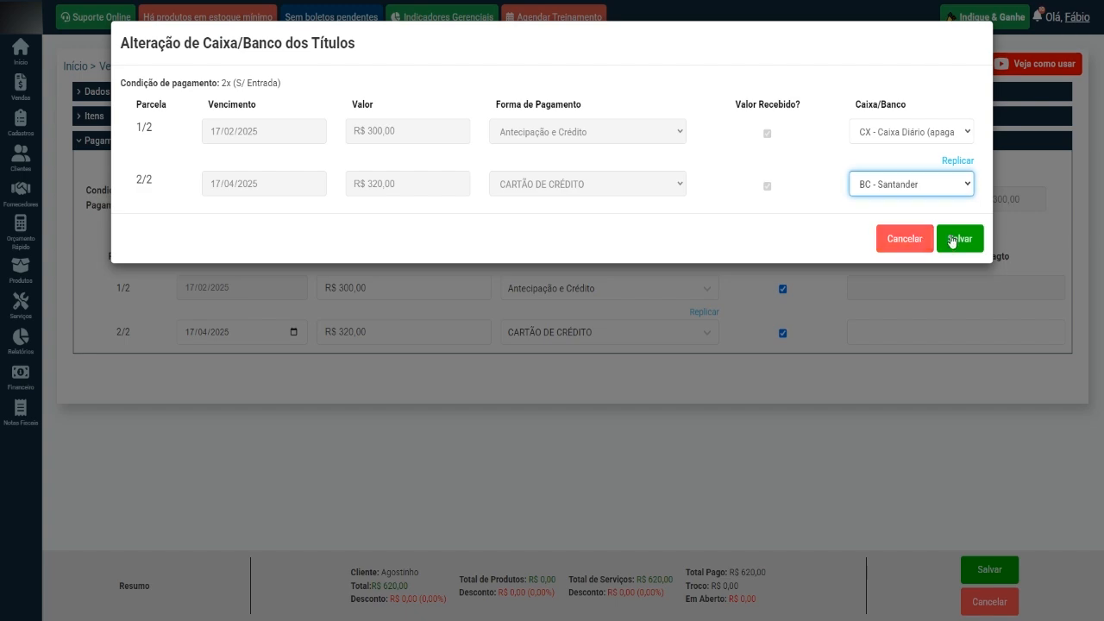
left_click(712, 141)
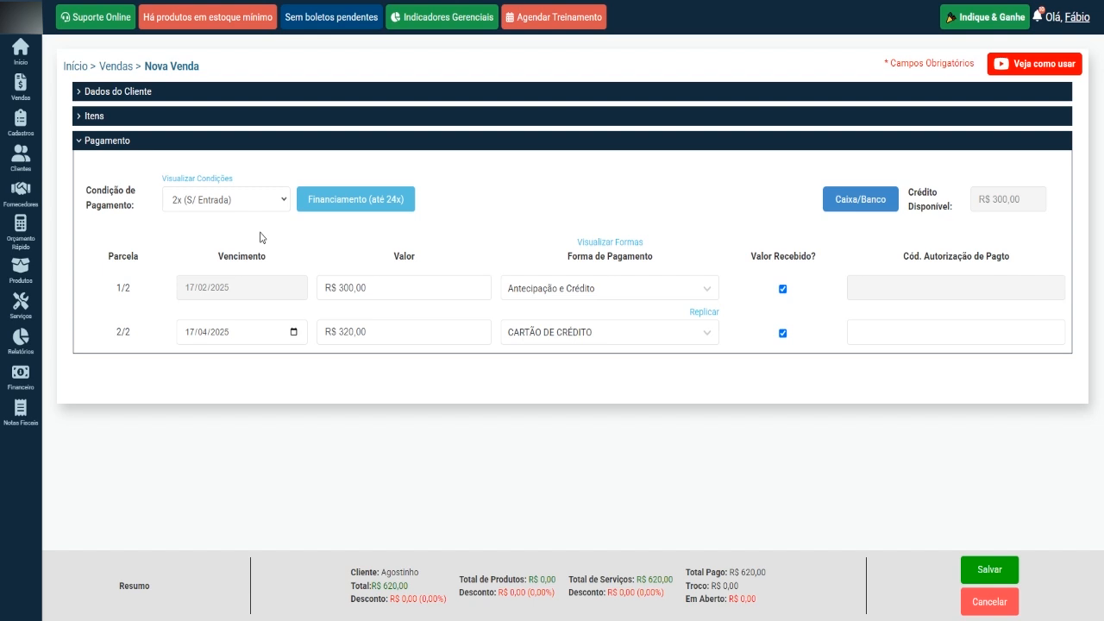
Assign BC - Santander as the Caixa/Banco of installment 1/2 and save the sale with Salvar e Finalizar Ordem de Serviço.
mouse_move(23, 135)
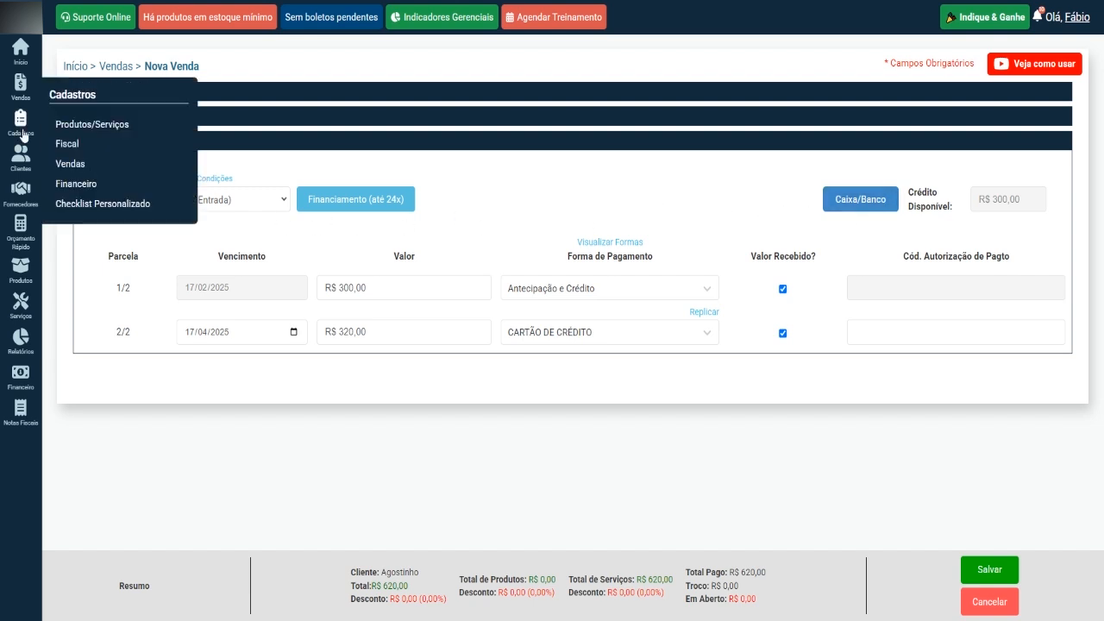
mouse_move(19, 160)
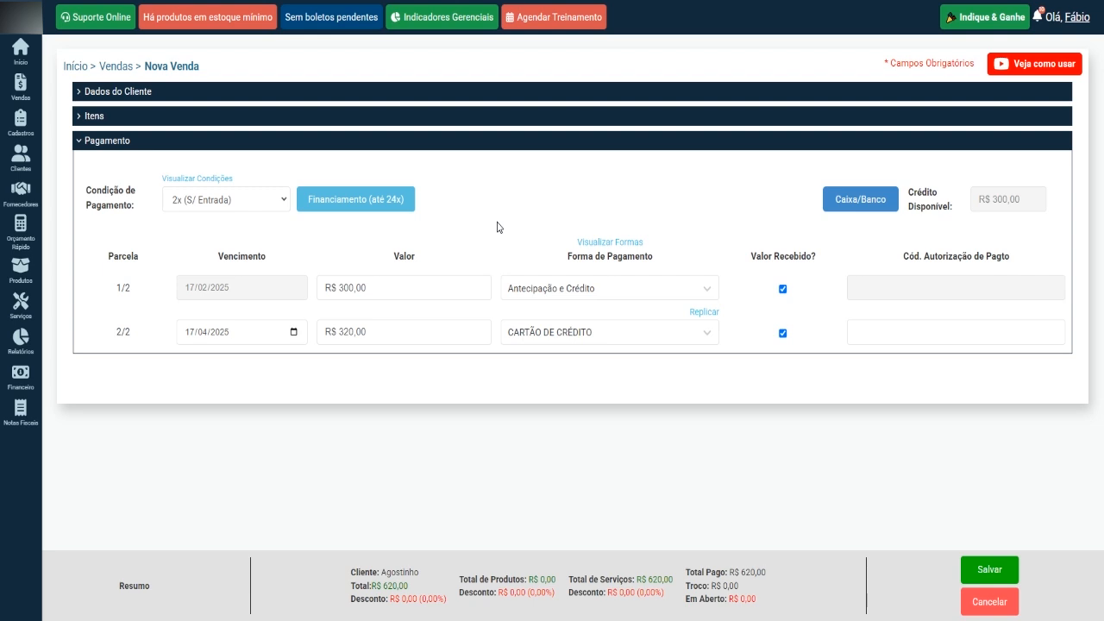
left_click(864, 206)
left_click(873, 136)
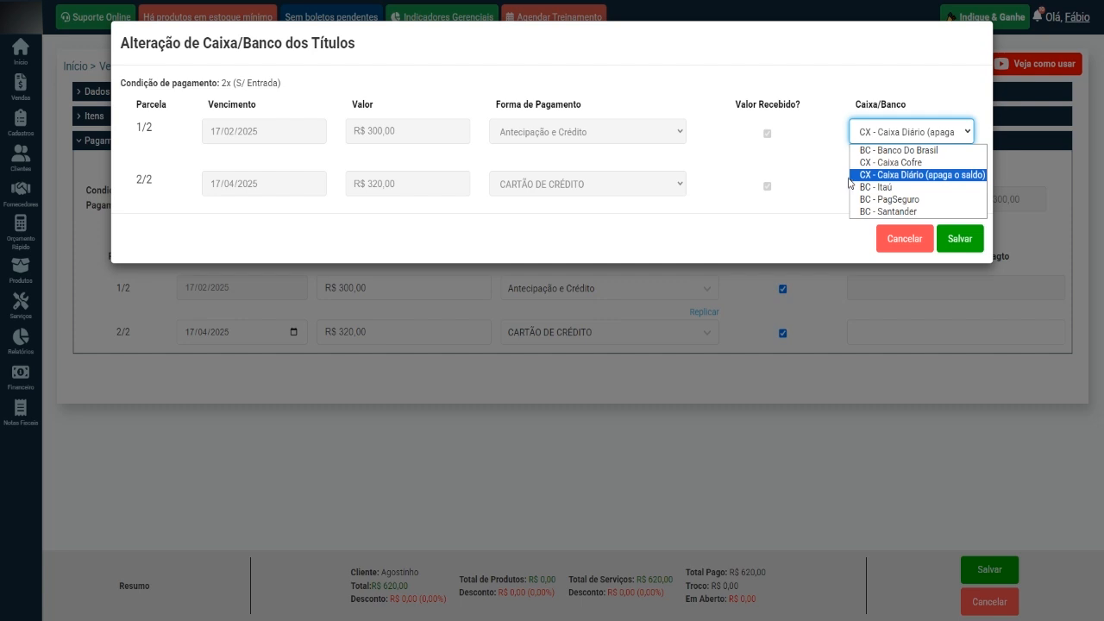
left_click(918, 212)
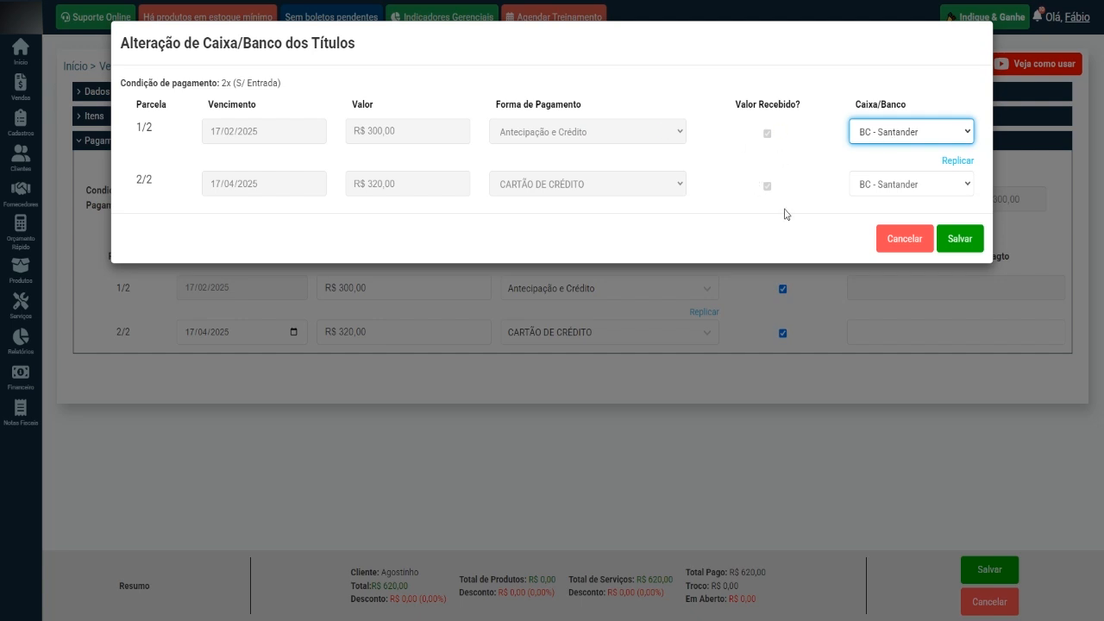
left_click(966, 244)
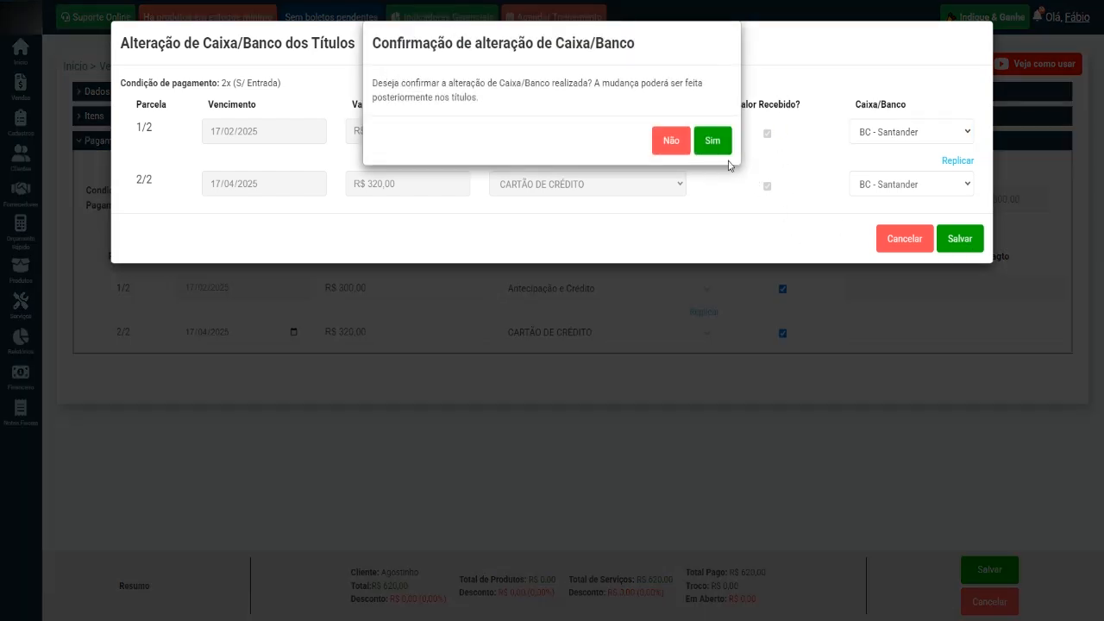
left_click(714, 138)
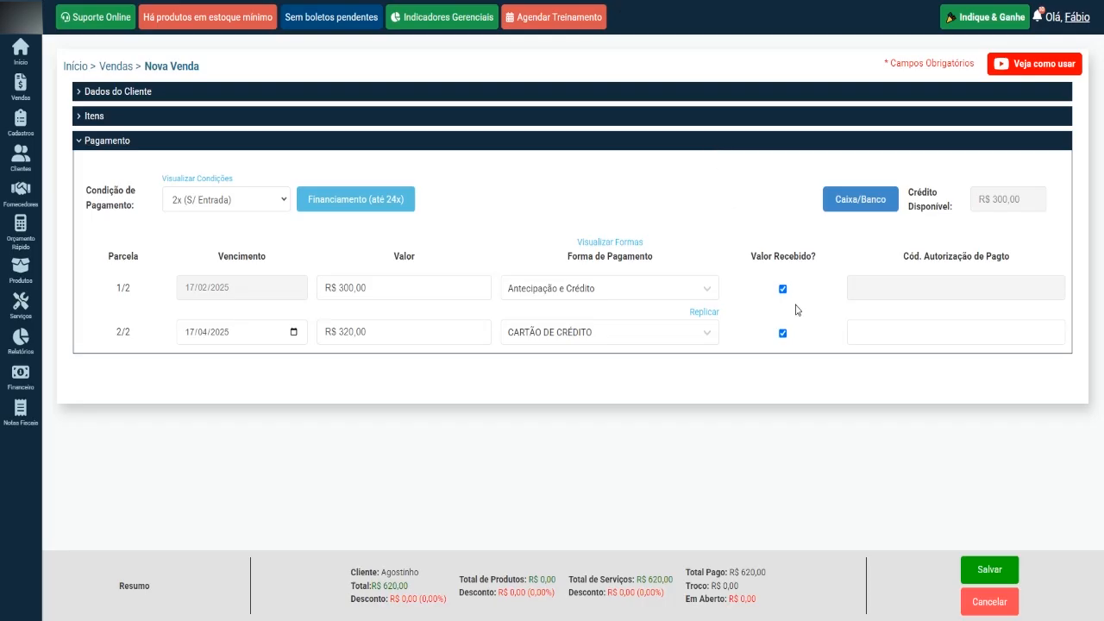
left_click(992, 575)
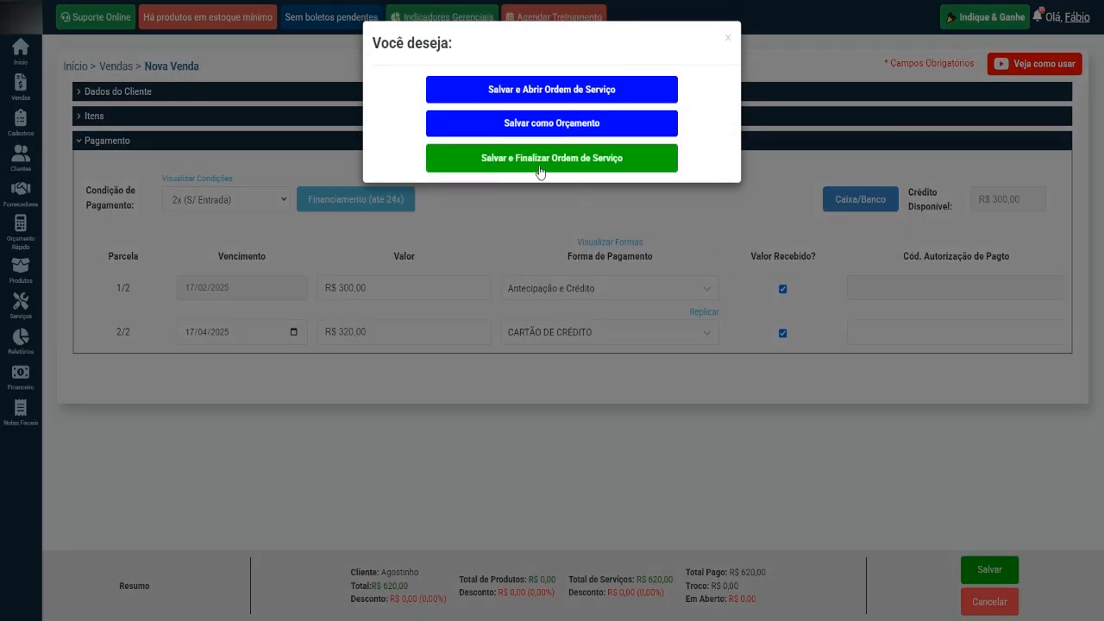
left_click(542, 167)
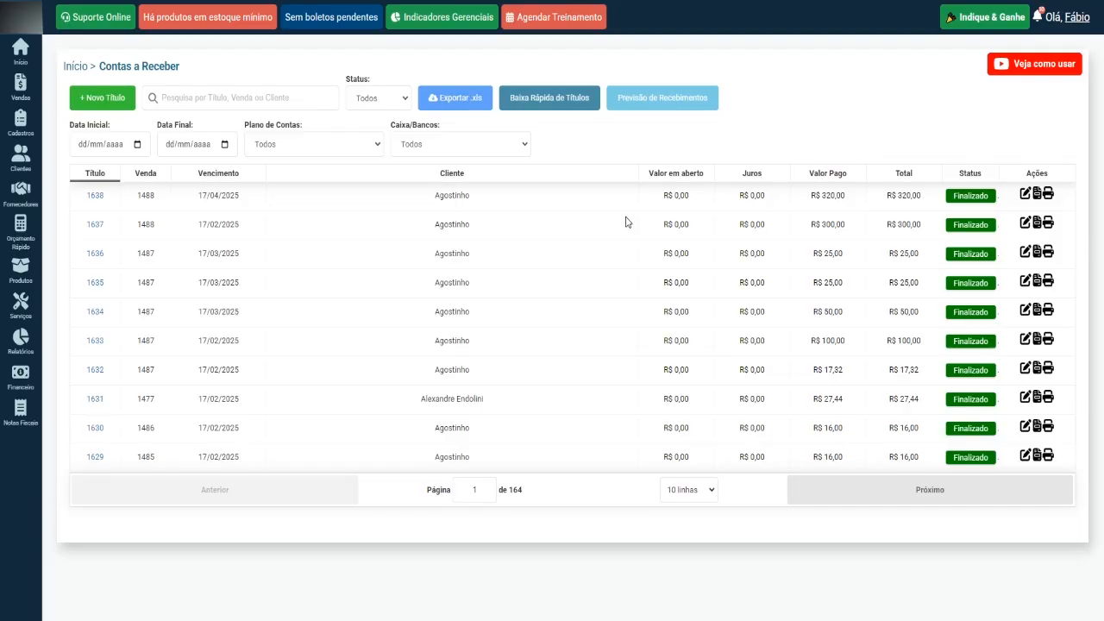
View the finalized R$ 300,00 title of the new sale in Contas a Receber and check the customer's Crédito Disponível in their client record.
left_click(1025, 223)
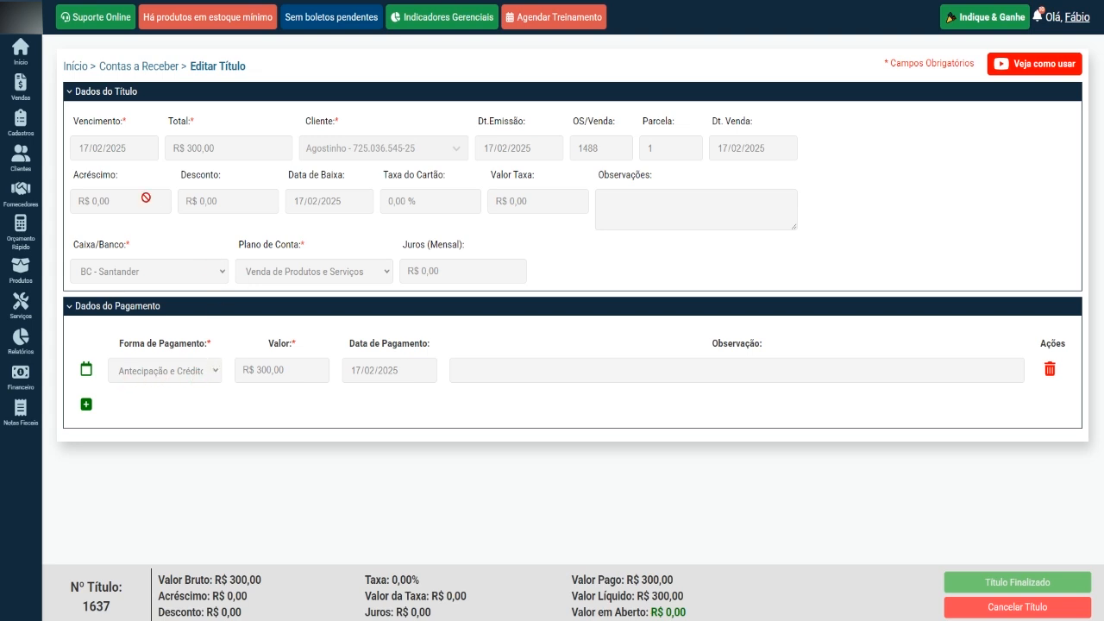
mouse_move(24, 164)
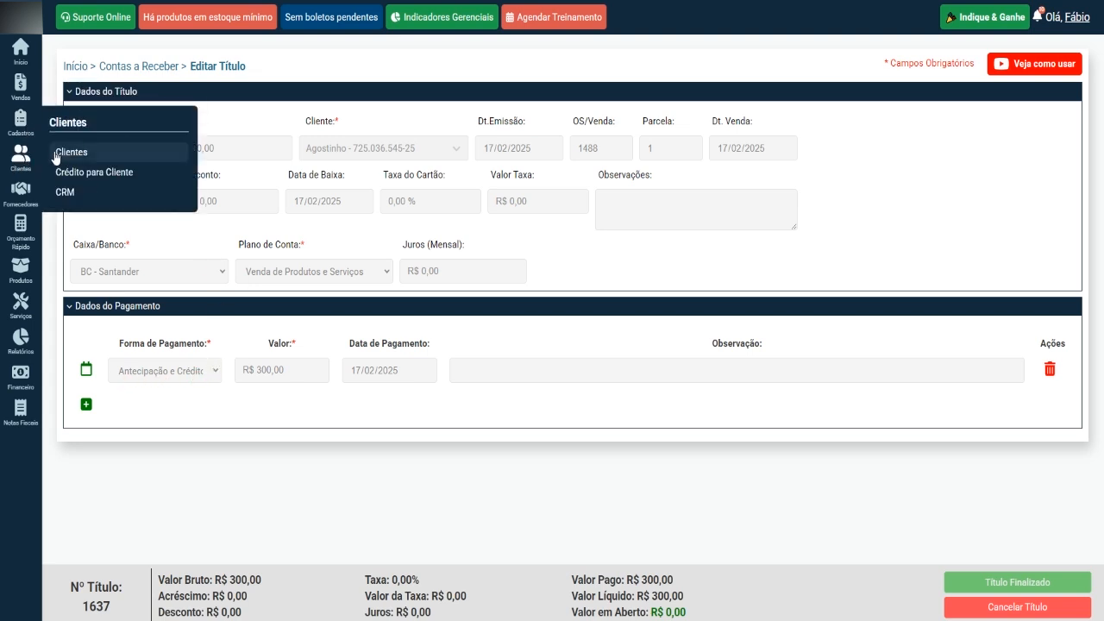
left_click(85, 153)
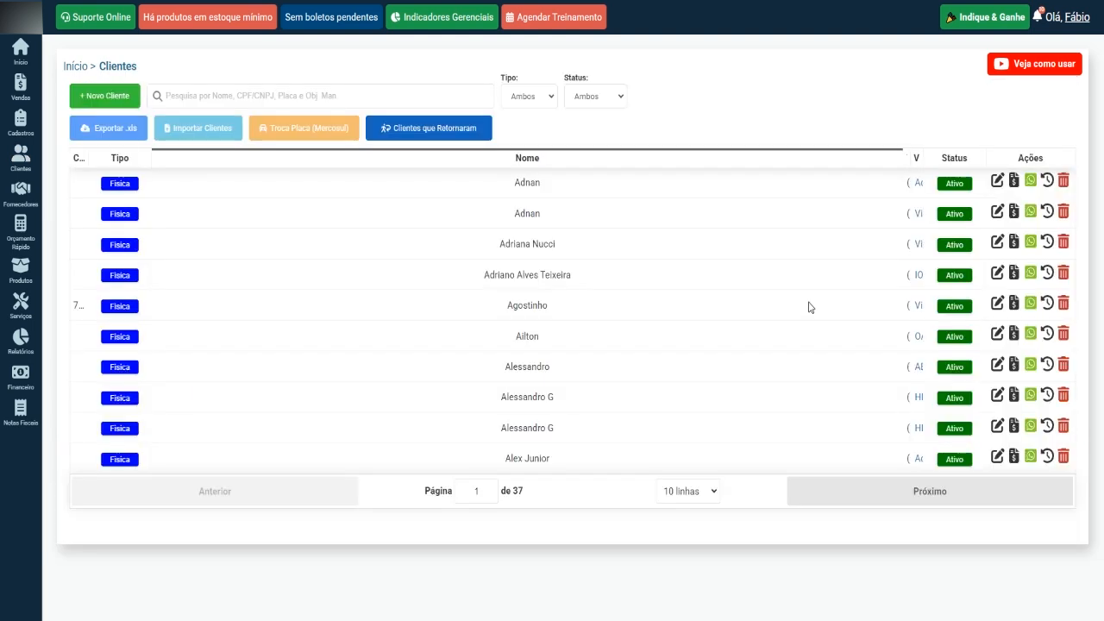
left_click(998, 304)
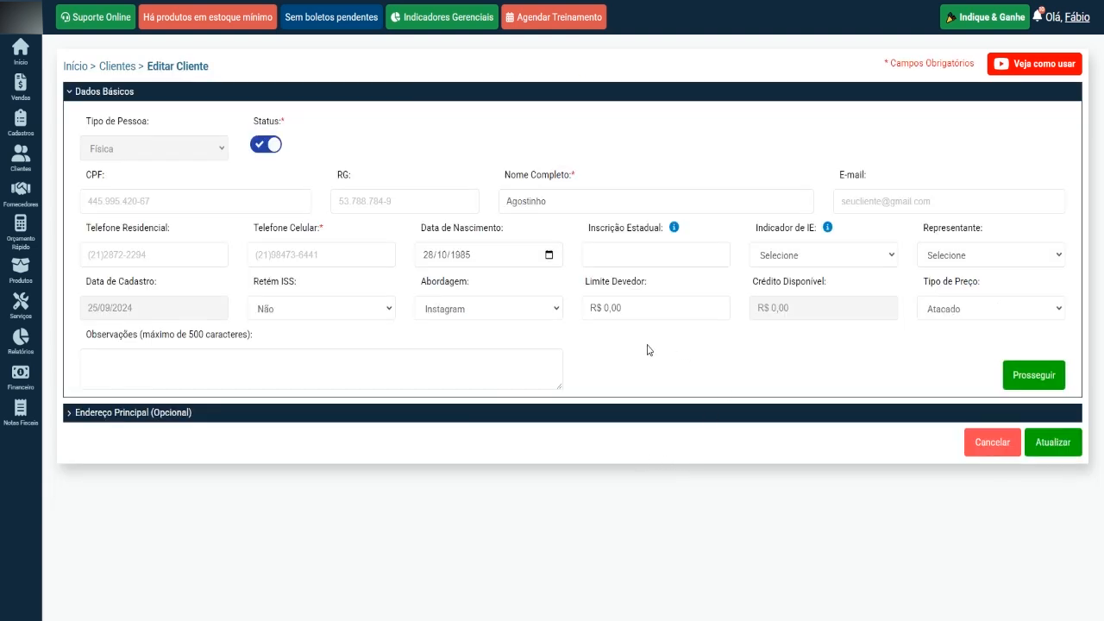
left_click_drag(813, 305, 745, 312)
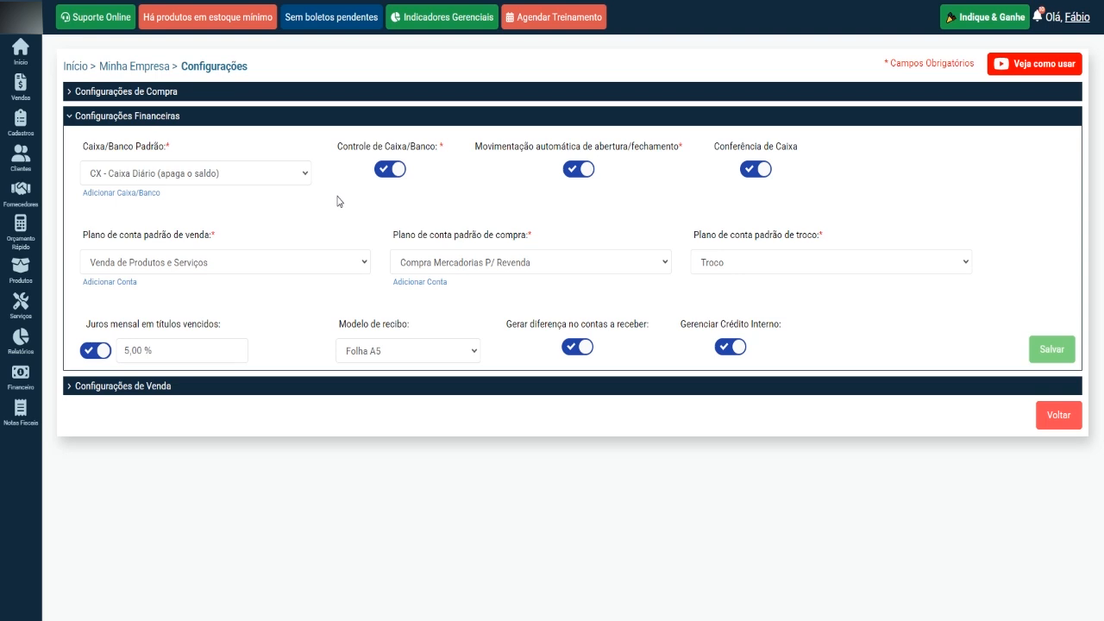
Examine the available accounts for Caixa/Banco Padrão in the company's Configurações Financeiras.
left_click(306, 176)
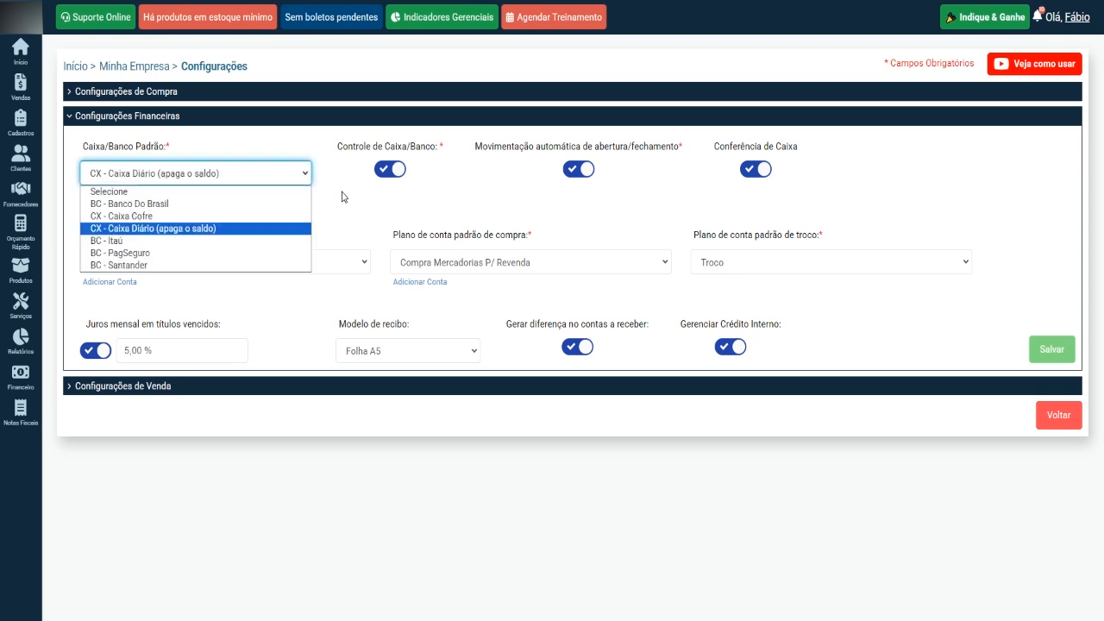
left_click(342, 197)
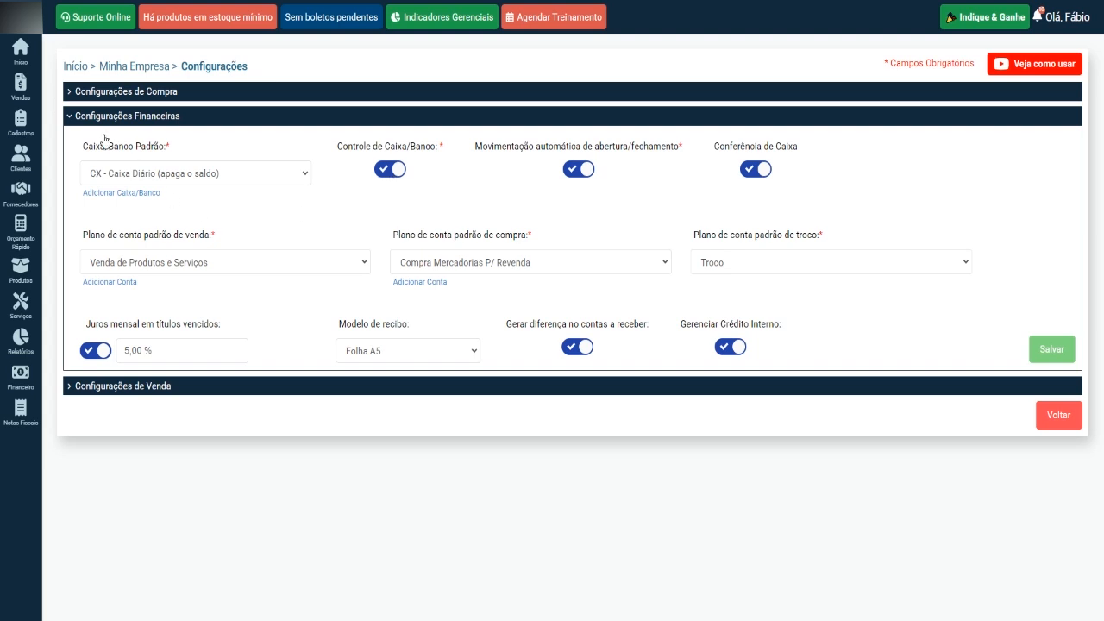
mouse_move(28, 95)
Switch Movimentação automática de abertura/fechamento off and back on.
left_click(575, 172)
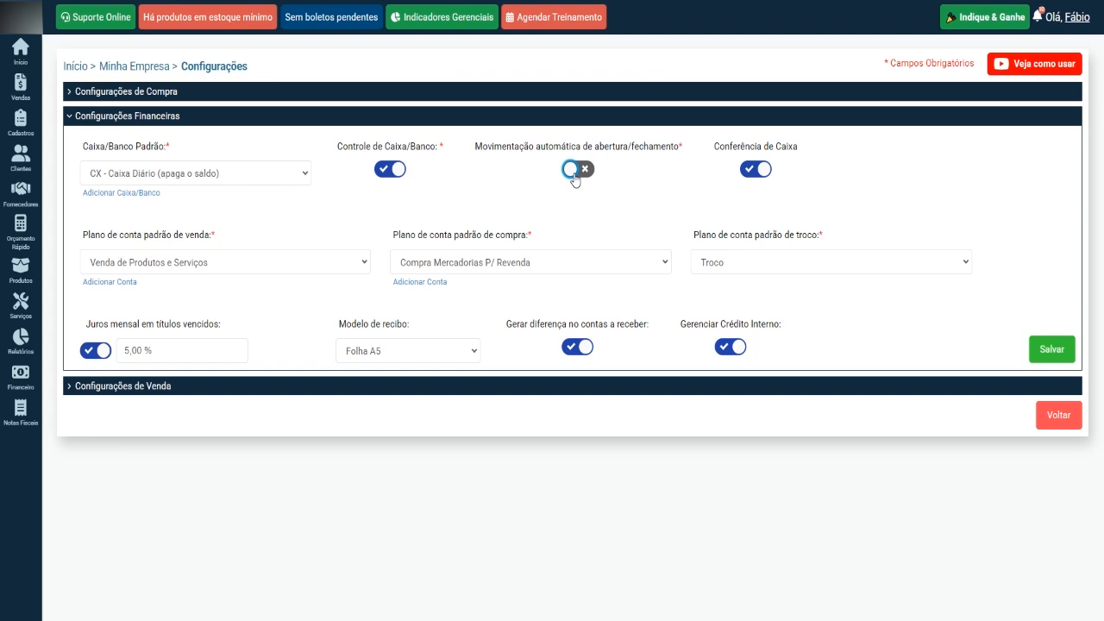
left_click(575, 173)
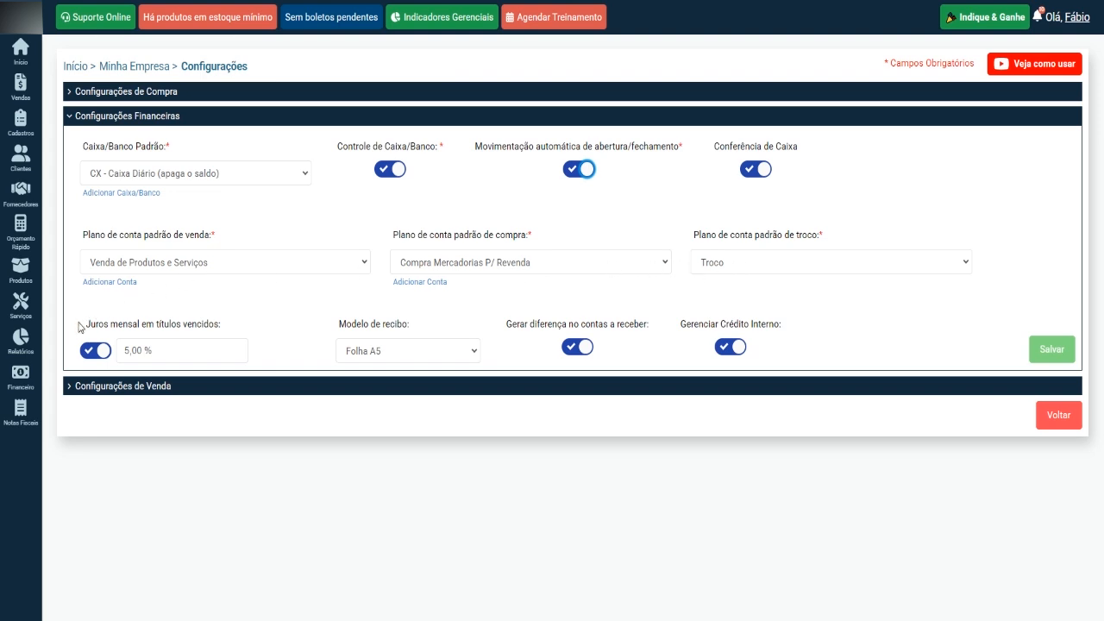
mouse_move(20, 343)
mouse_move(61, 333)
Review the account options for Plano de conta padrão de compra and the rate in Juros mensal em títulos vencidos.
left_click(604, 268)
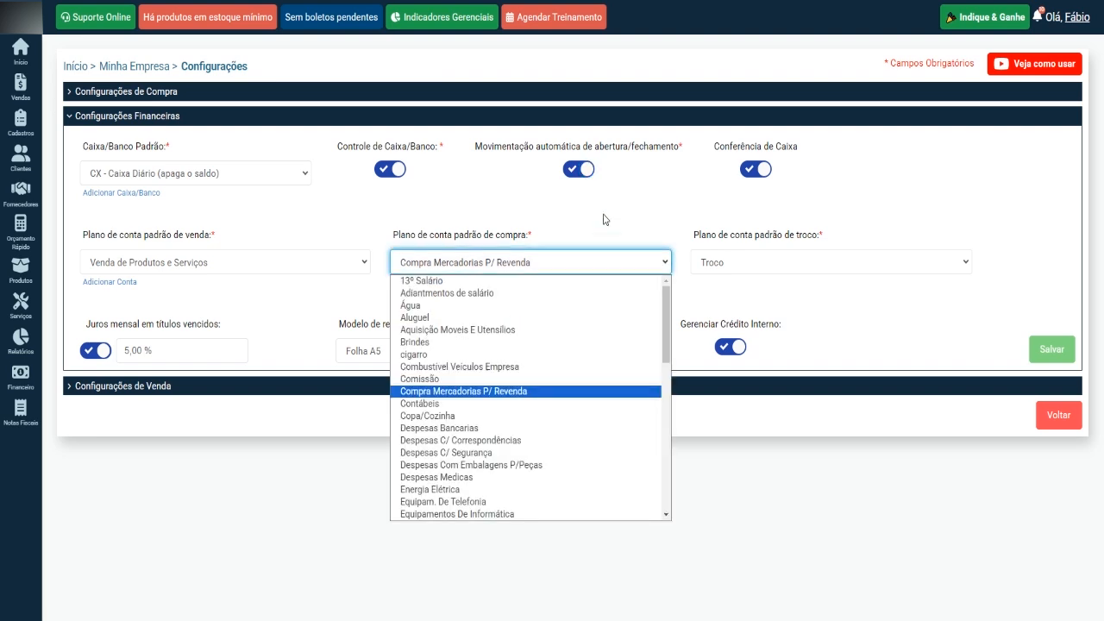
left_click(521, 246)
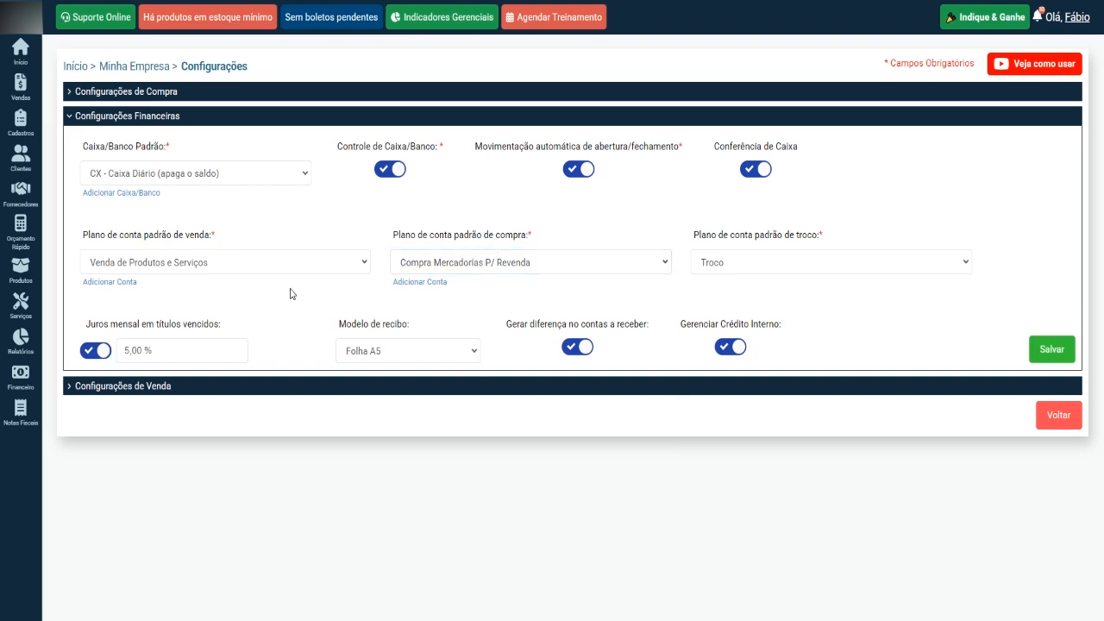
mouse_move(43, 377)
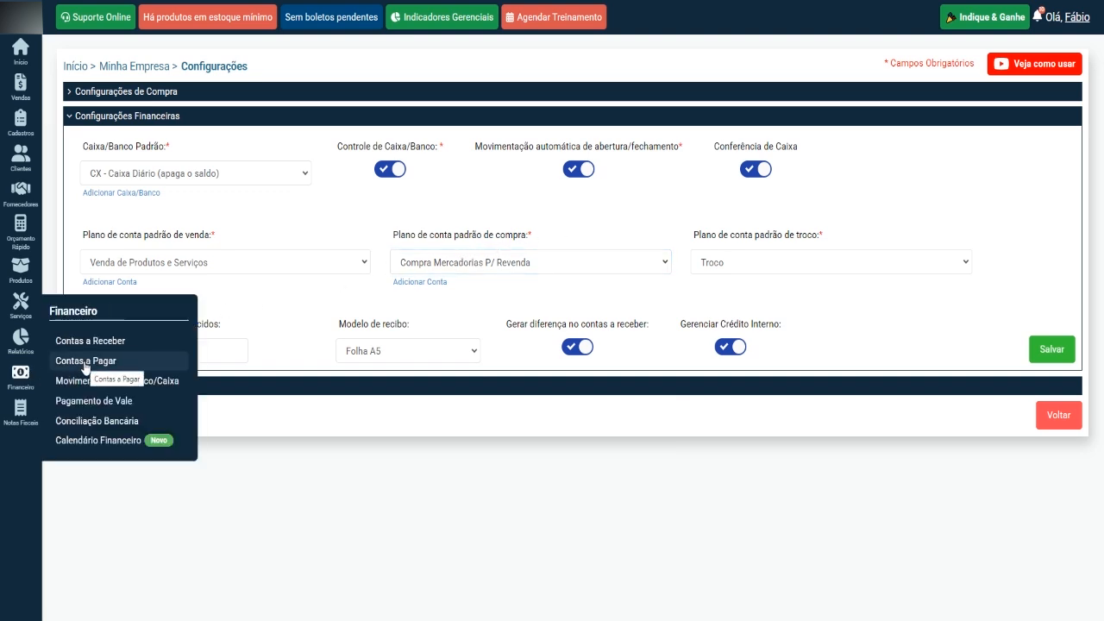
left_click(535, 265)
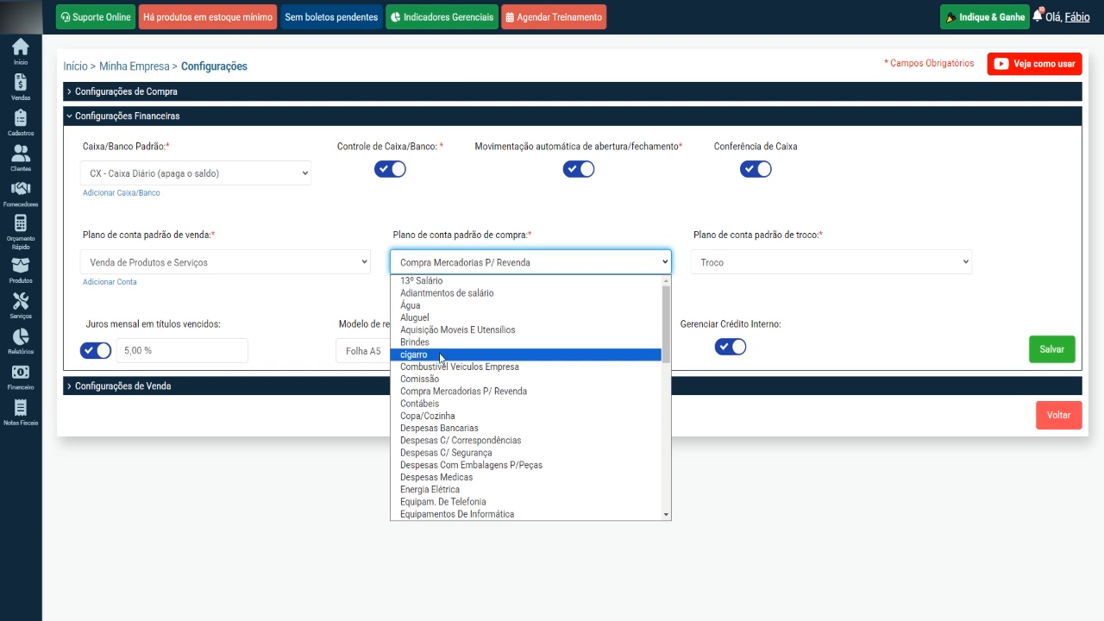
left_click(369, 302)
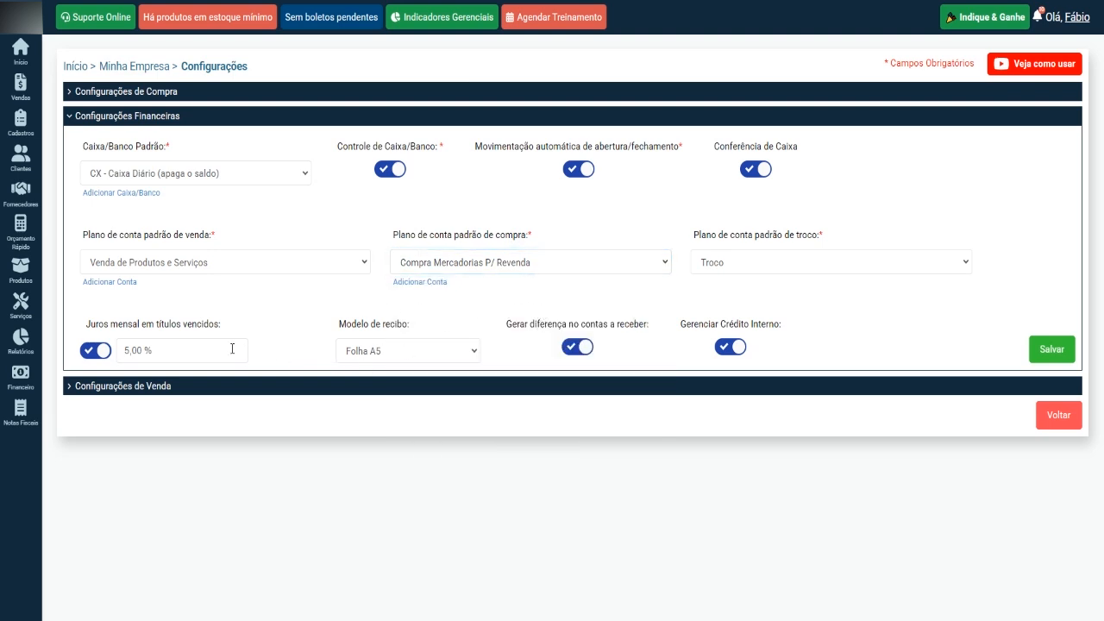
left_click_drag(160, 349, 118, 348)
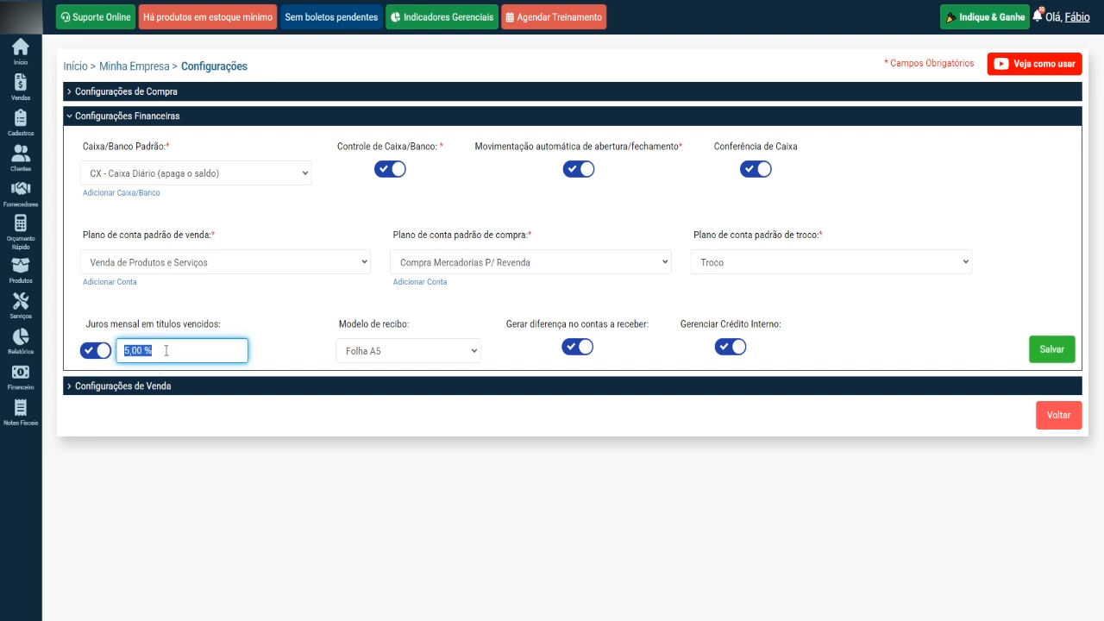
left_click(307, 344)
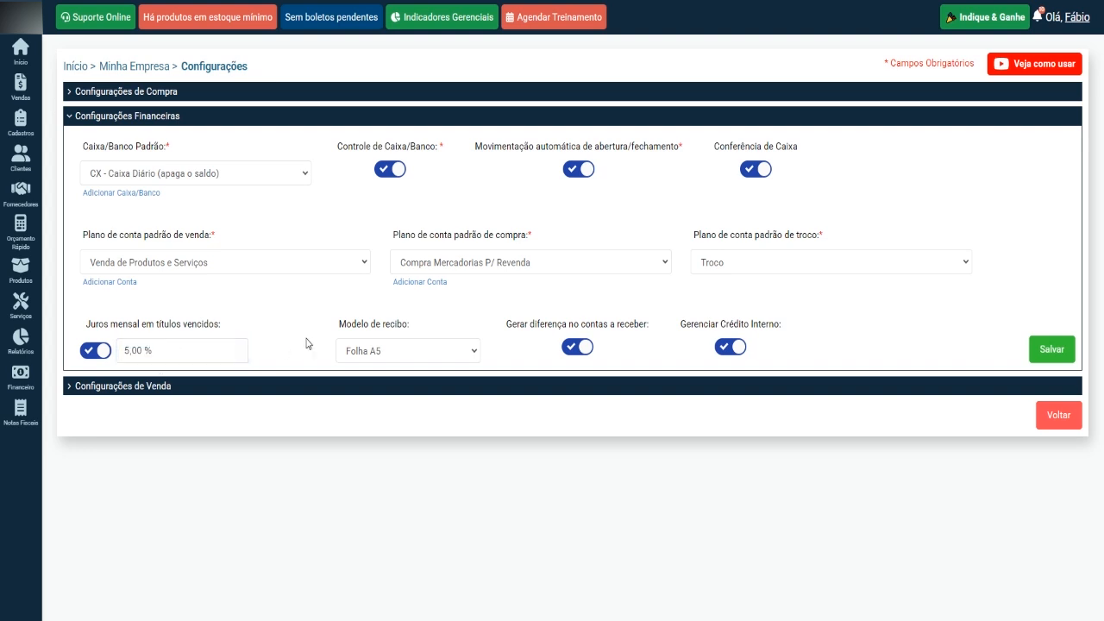